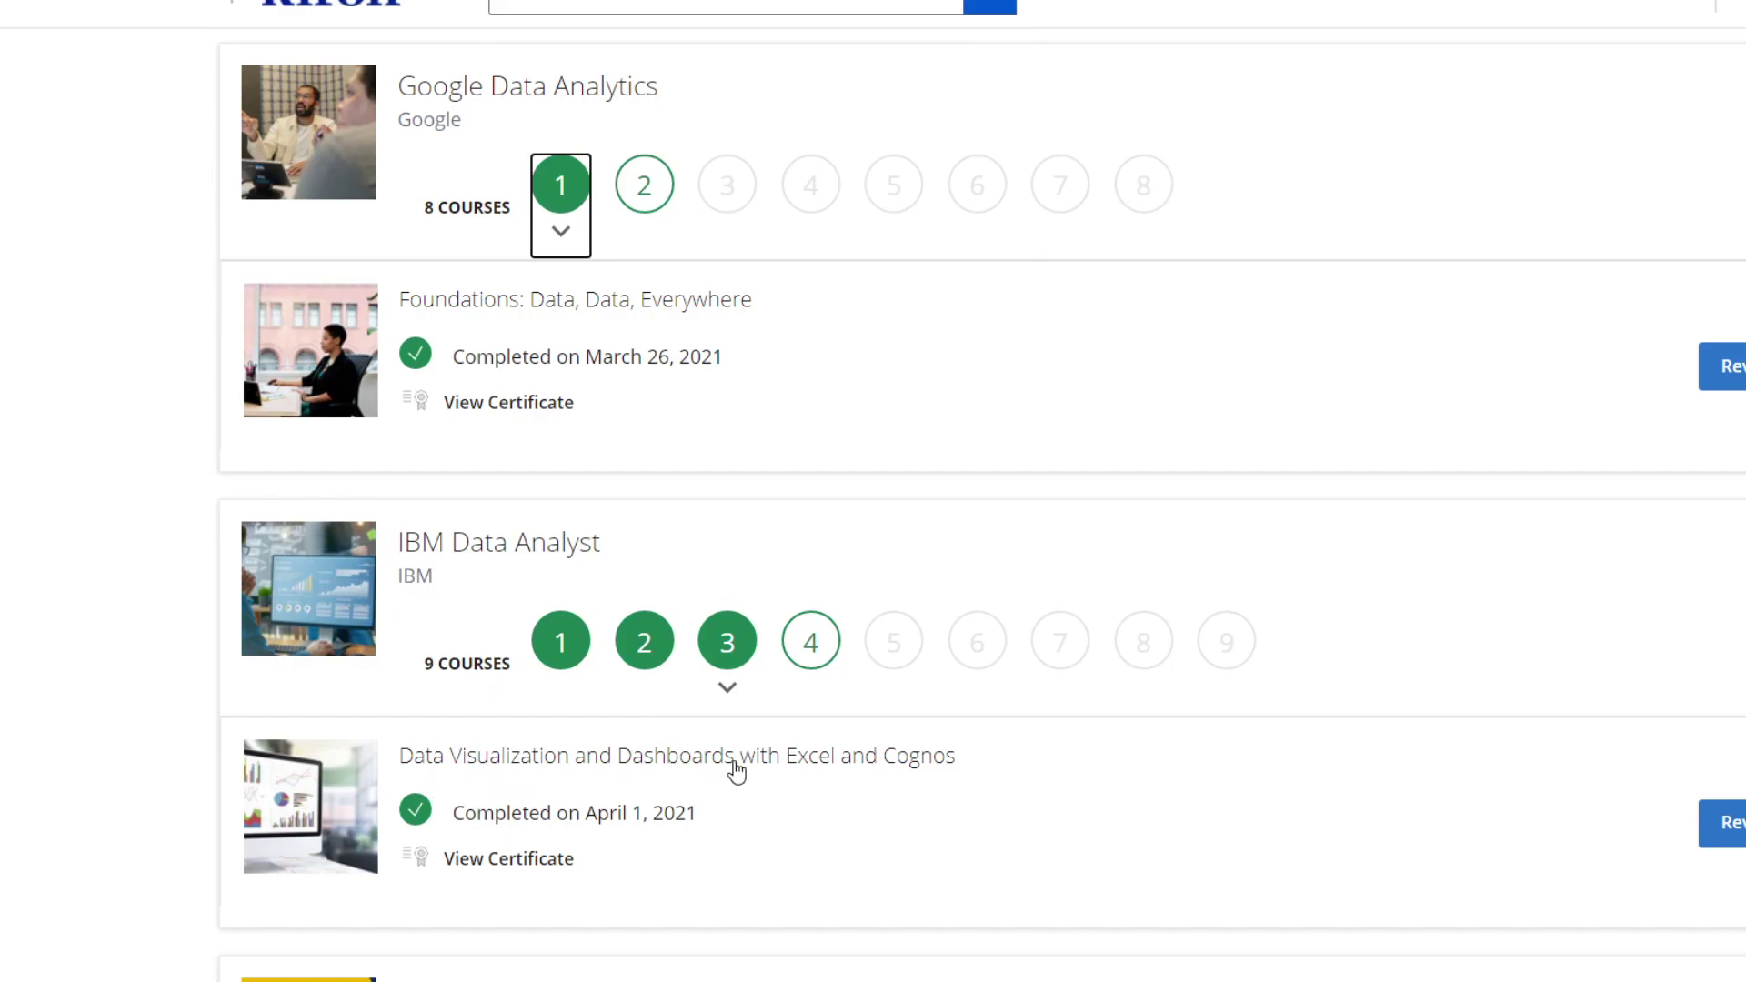
# Step: Preview the IBM Excel Basics course, then return to the Data Visualization course details
pyautogui.click(633, 650)
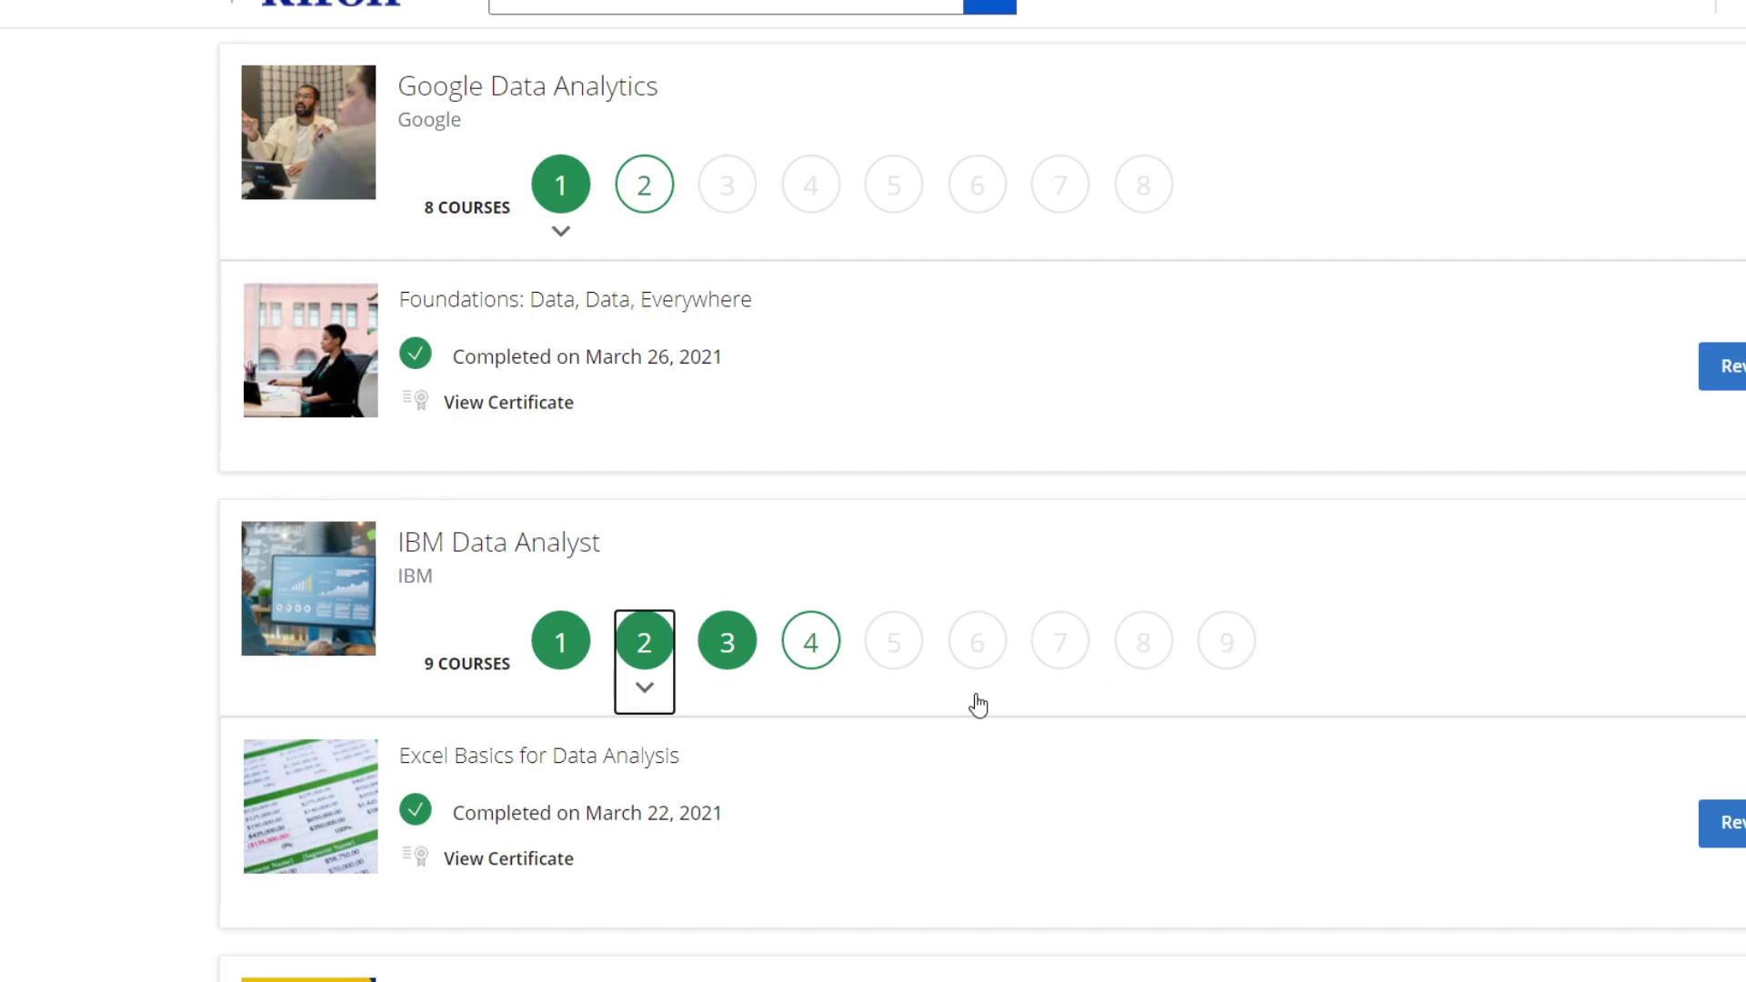
pyautogui.click(726, 669)
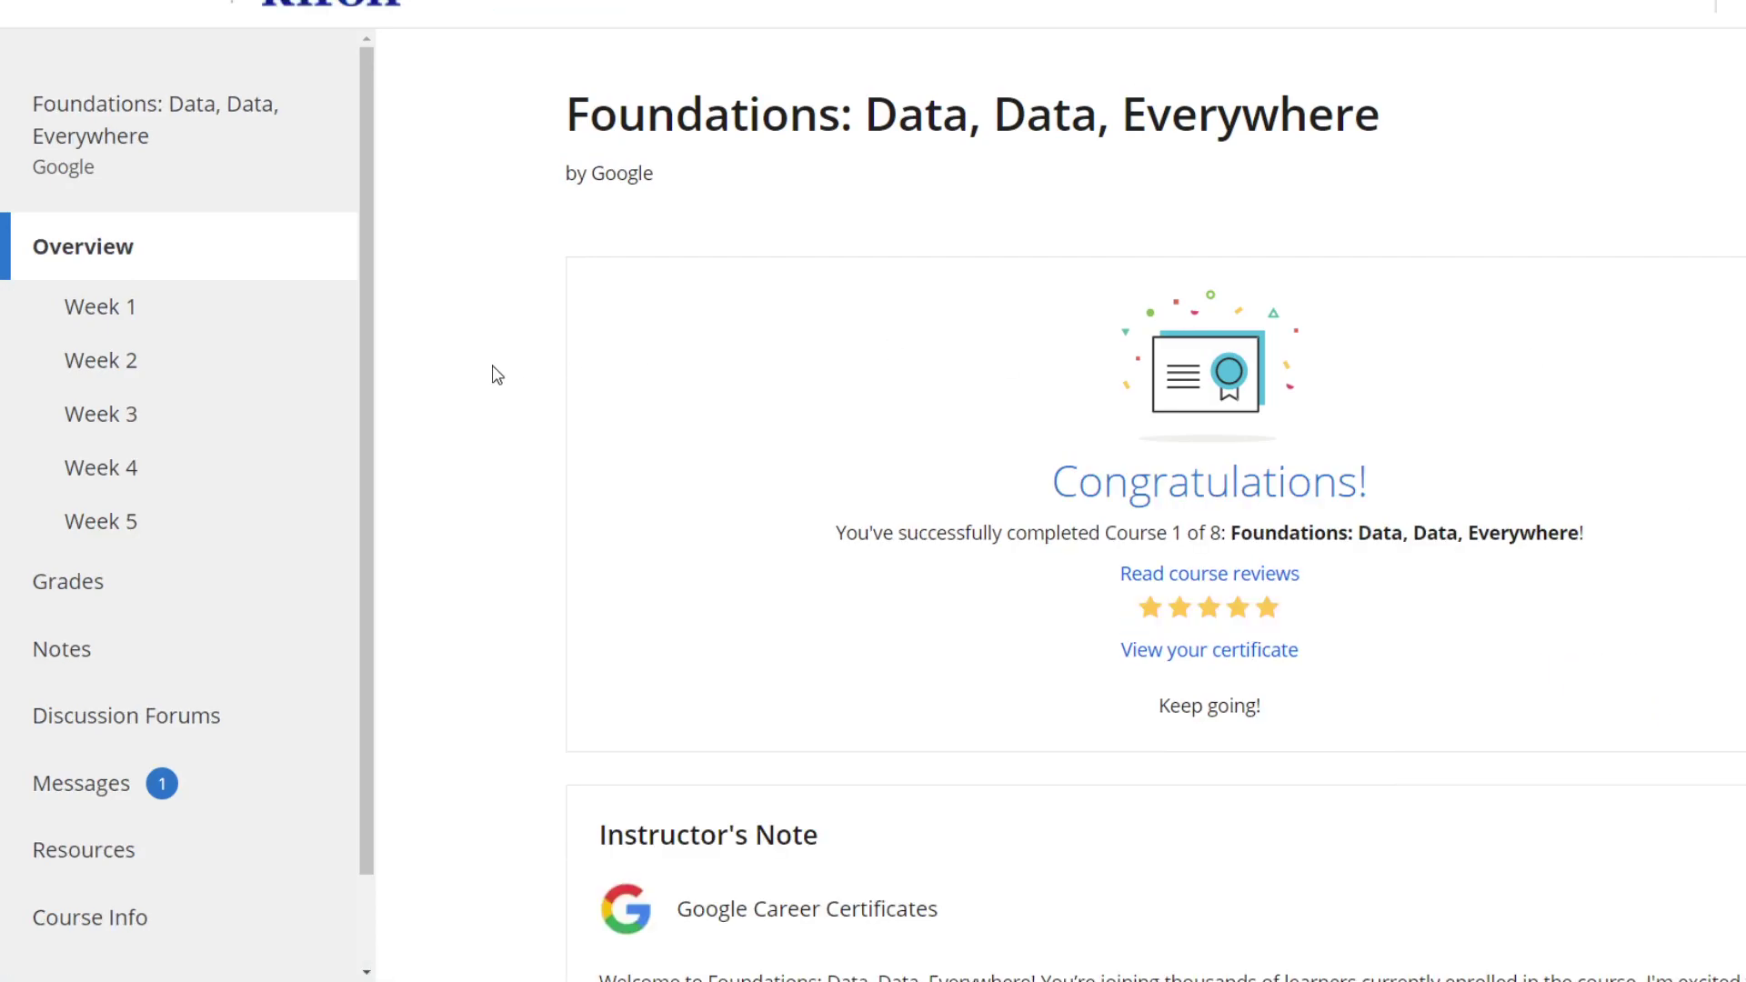
# Step: View the Foundations grades and preview the Prepare Data and Process Data courses
pyautogui.click(184, 585)
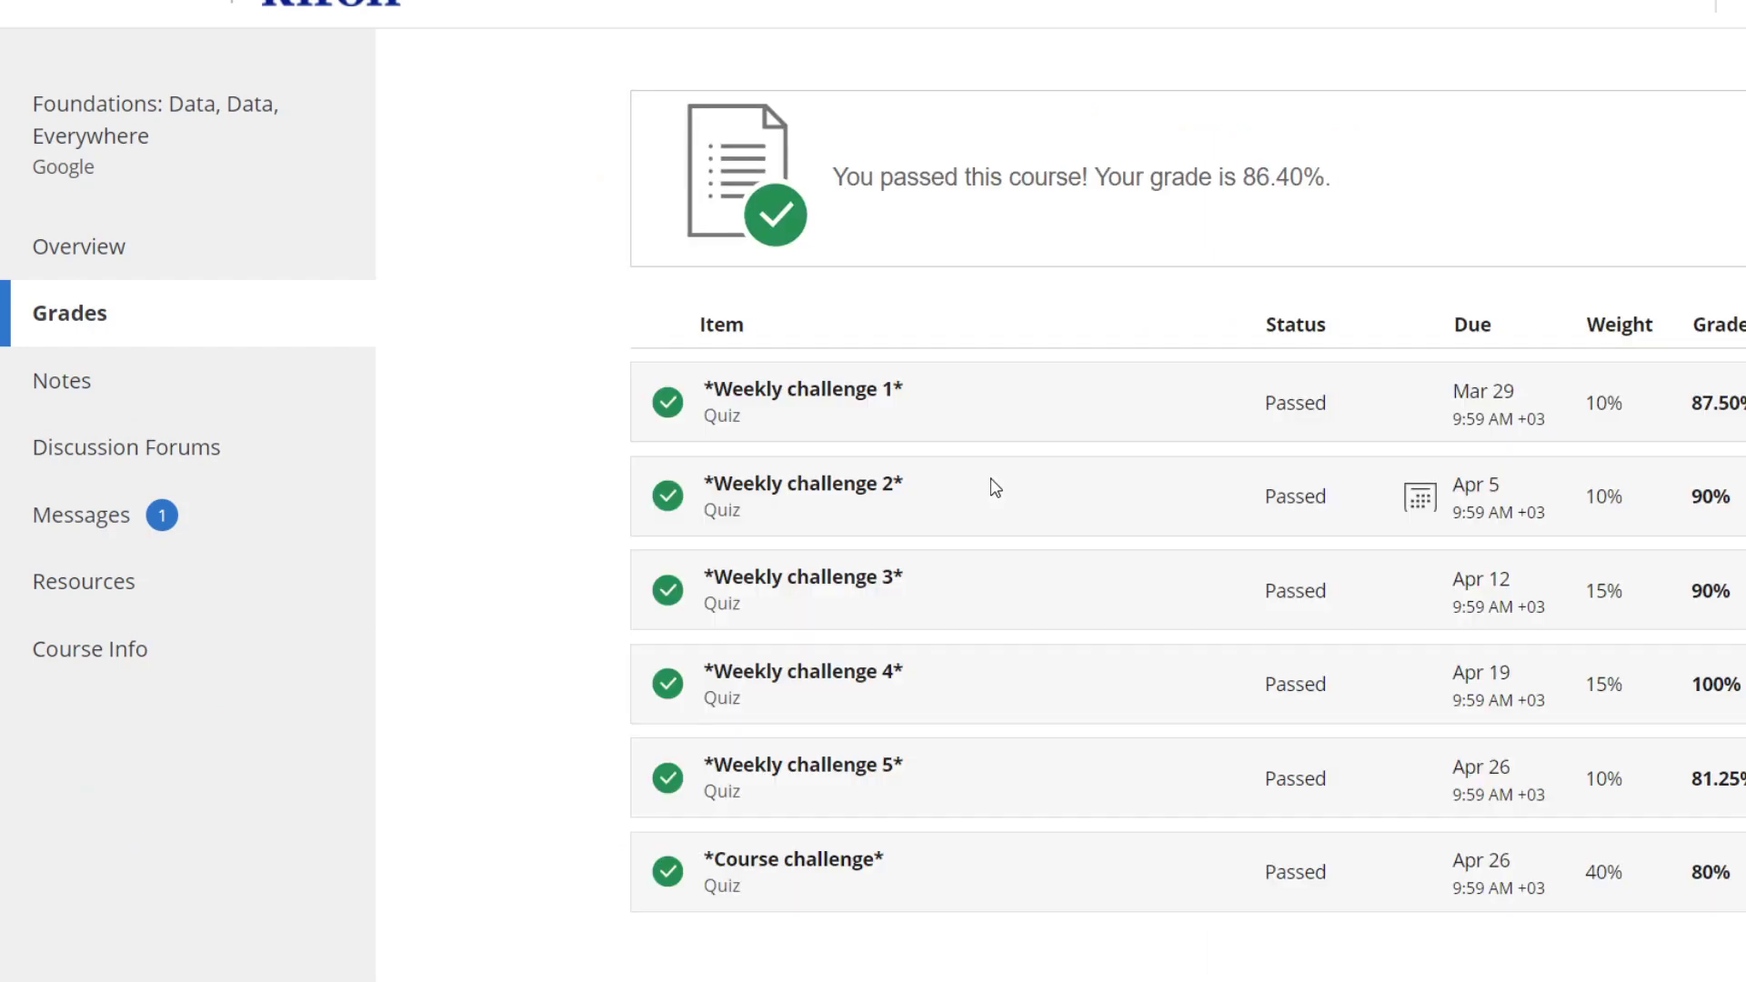
pyautogui.scroll(-1, 994, 487)
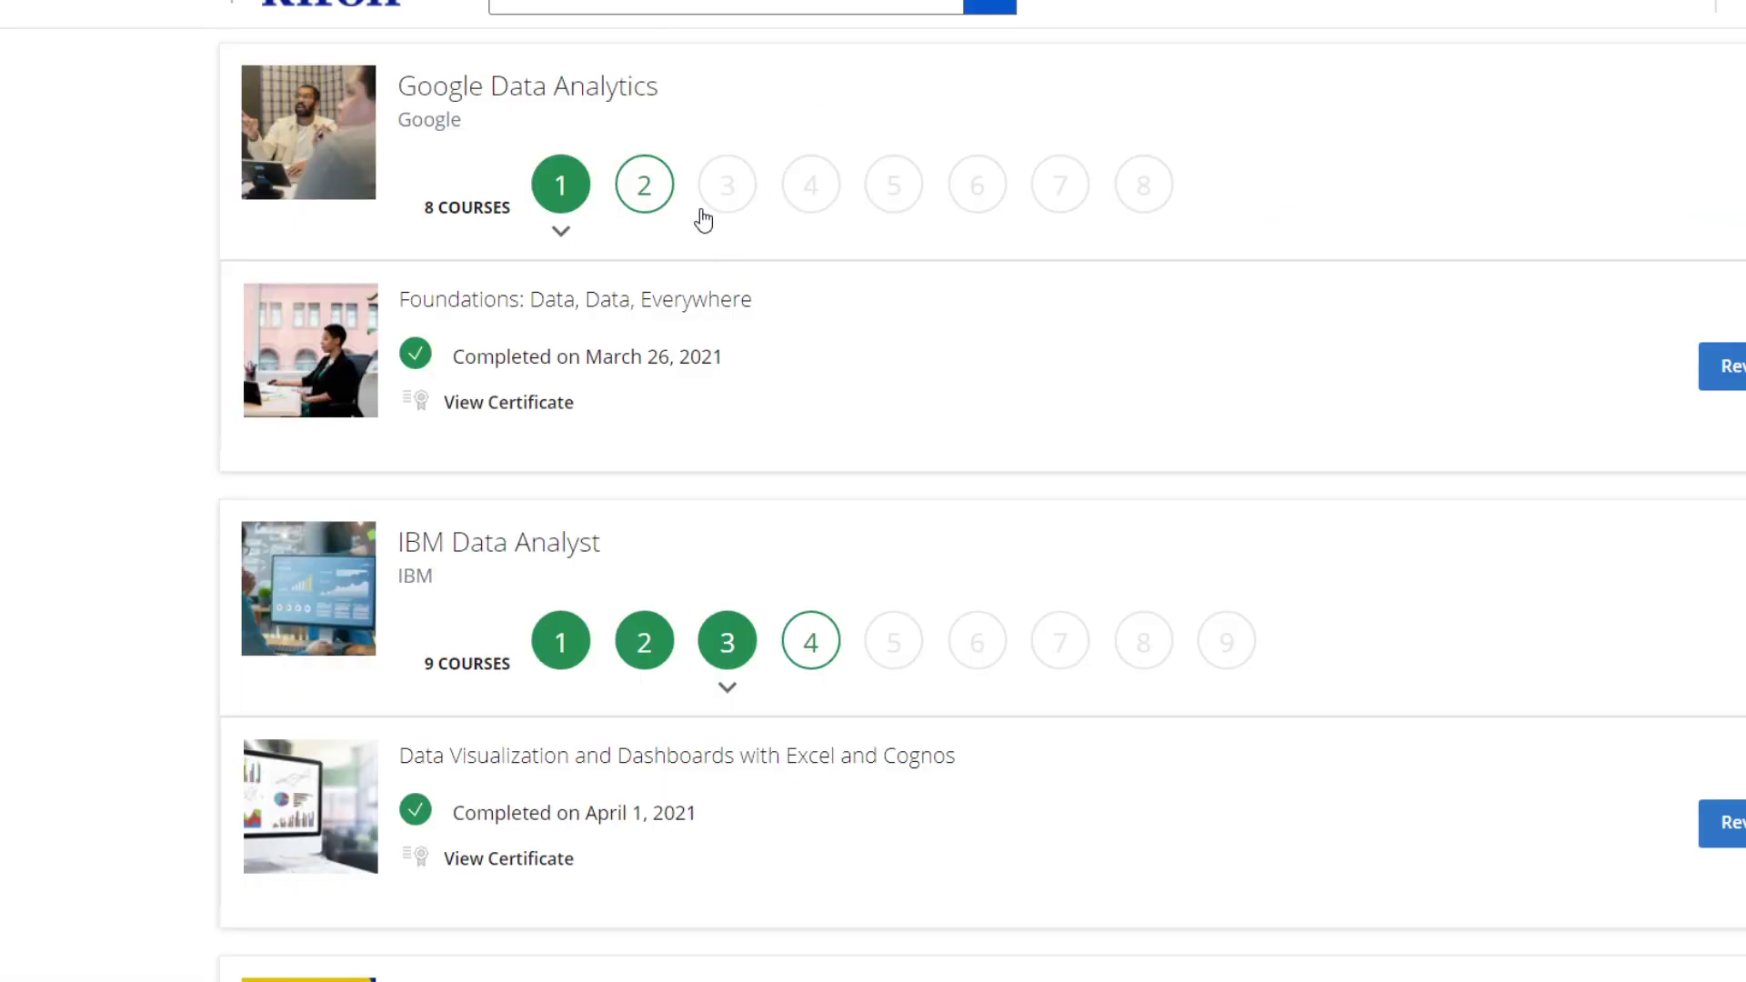
pyautogui.click(644, 186)
pyautogui.click(727, 185)
pyautogui.click(810, 185)
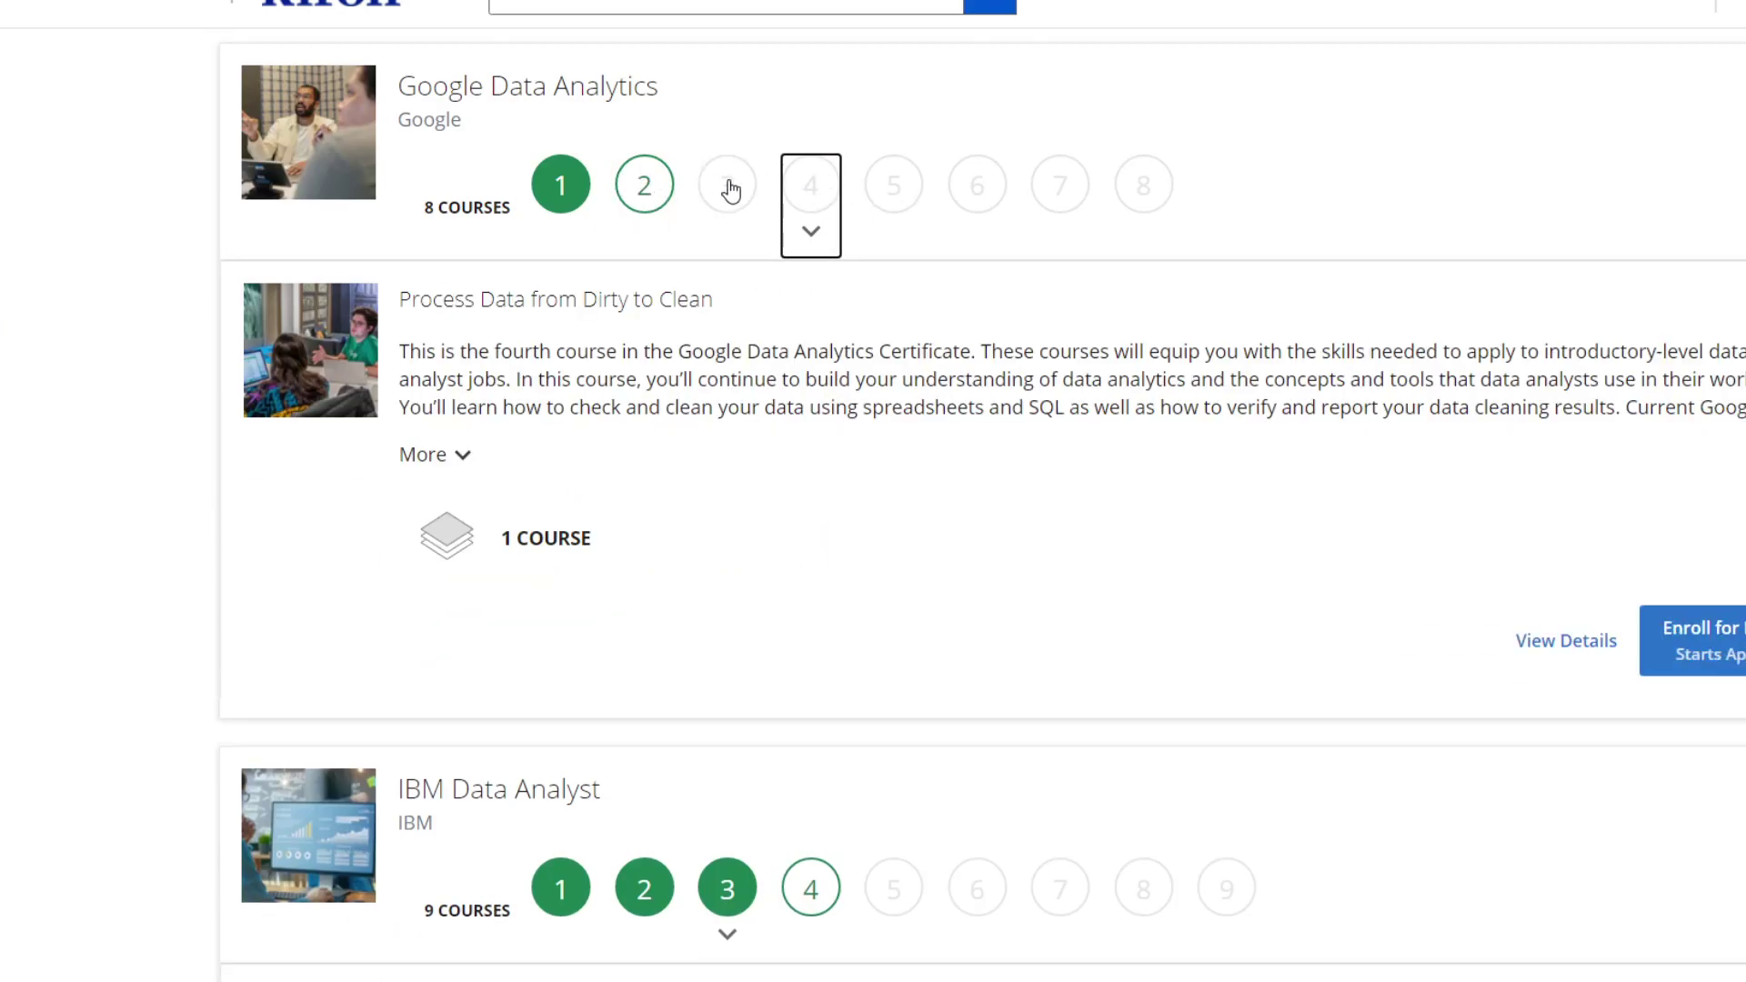
# Step: Check the Ask Questions grades, preview the Capstone and R Programming courses, and return to Foundations
pyautogui.click(644, 186)
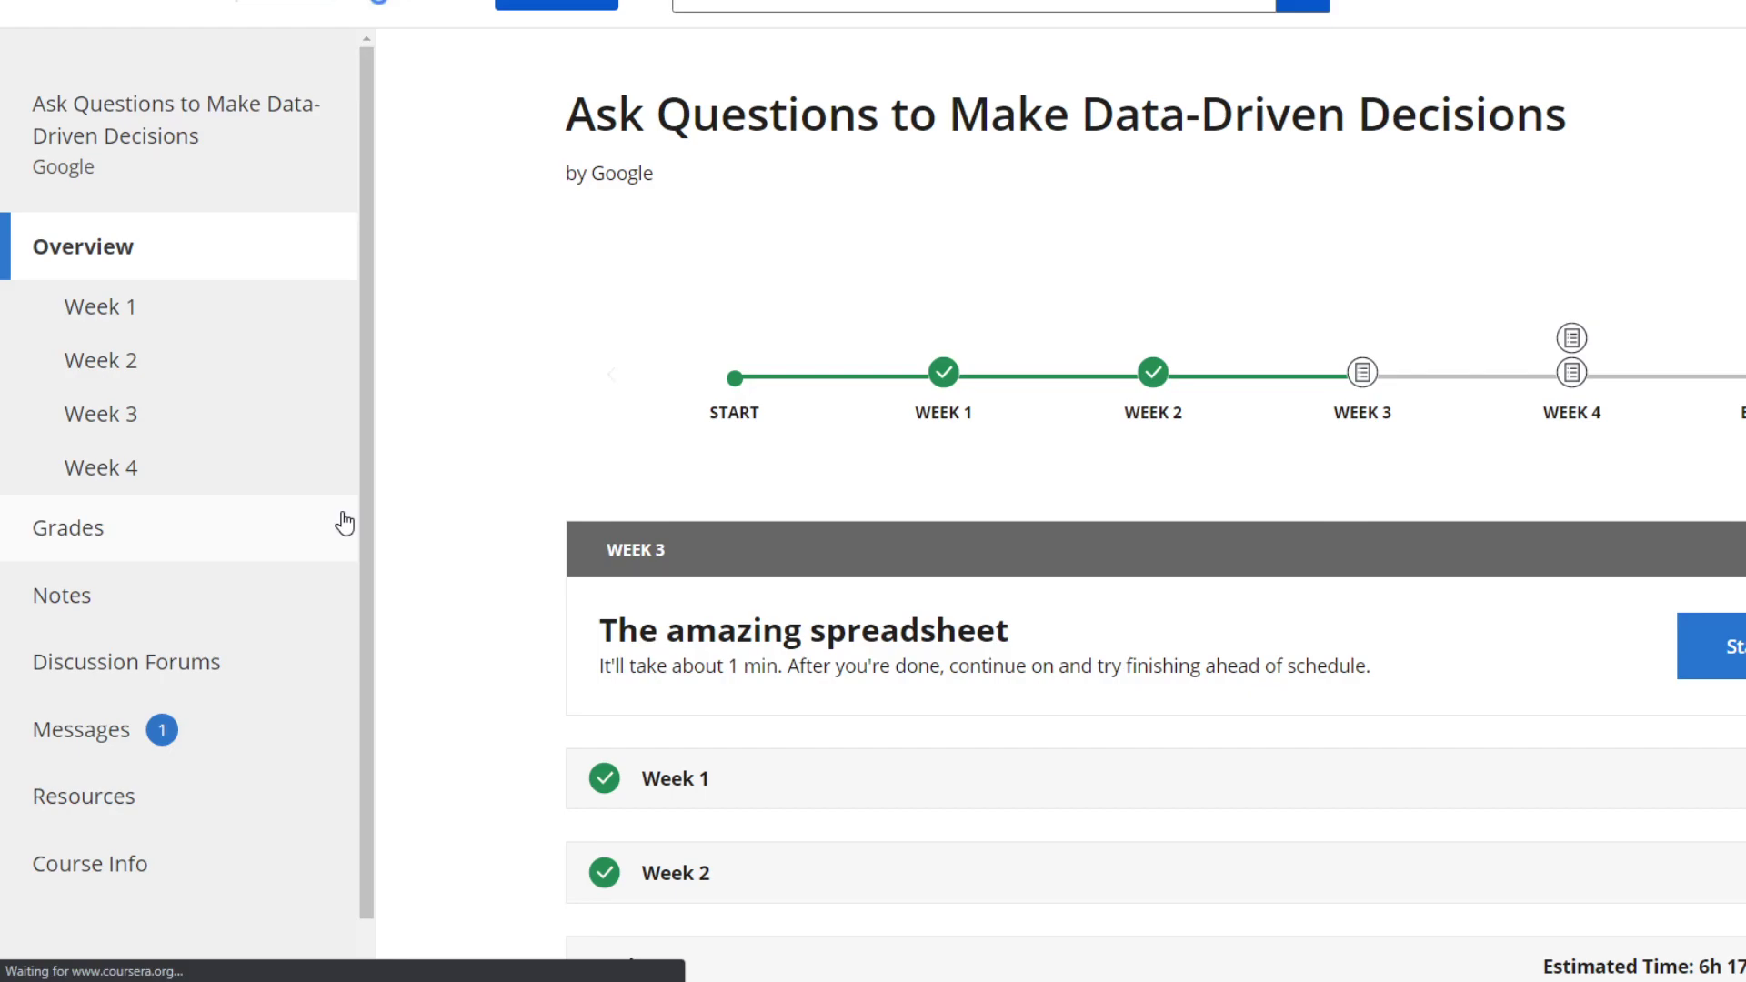
pyautogui.click(69, 529)
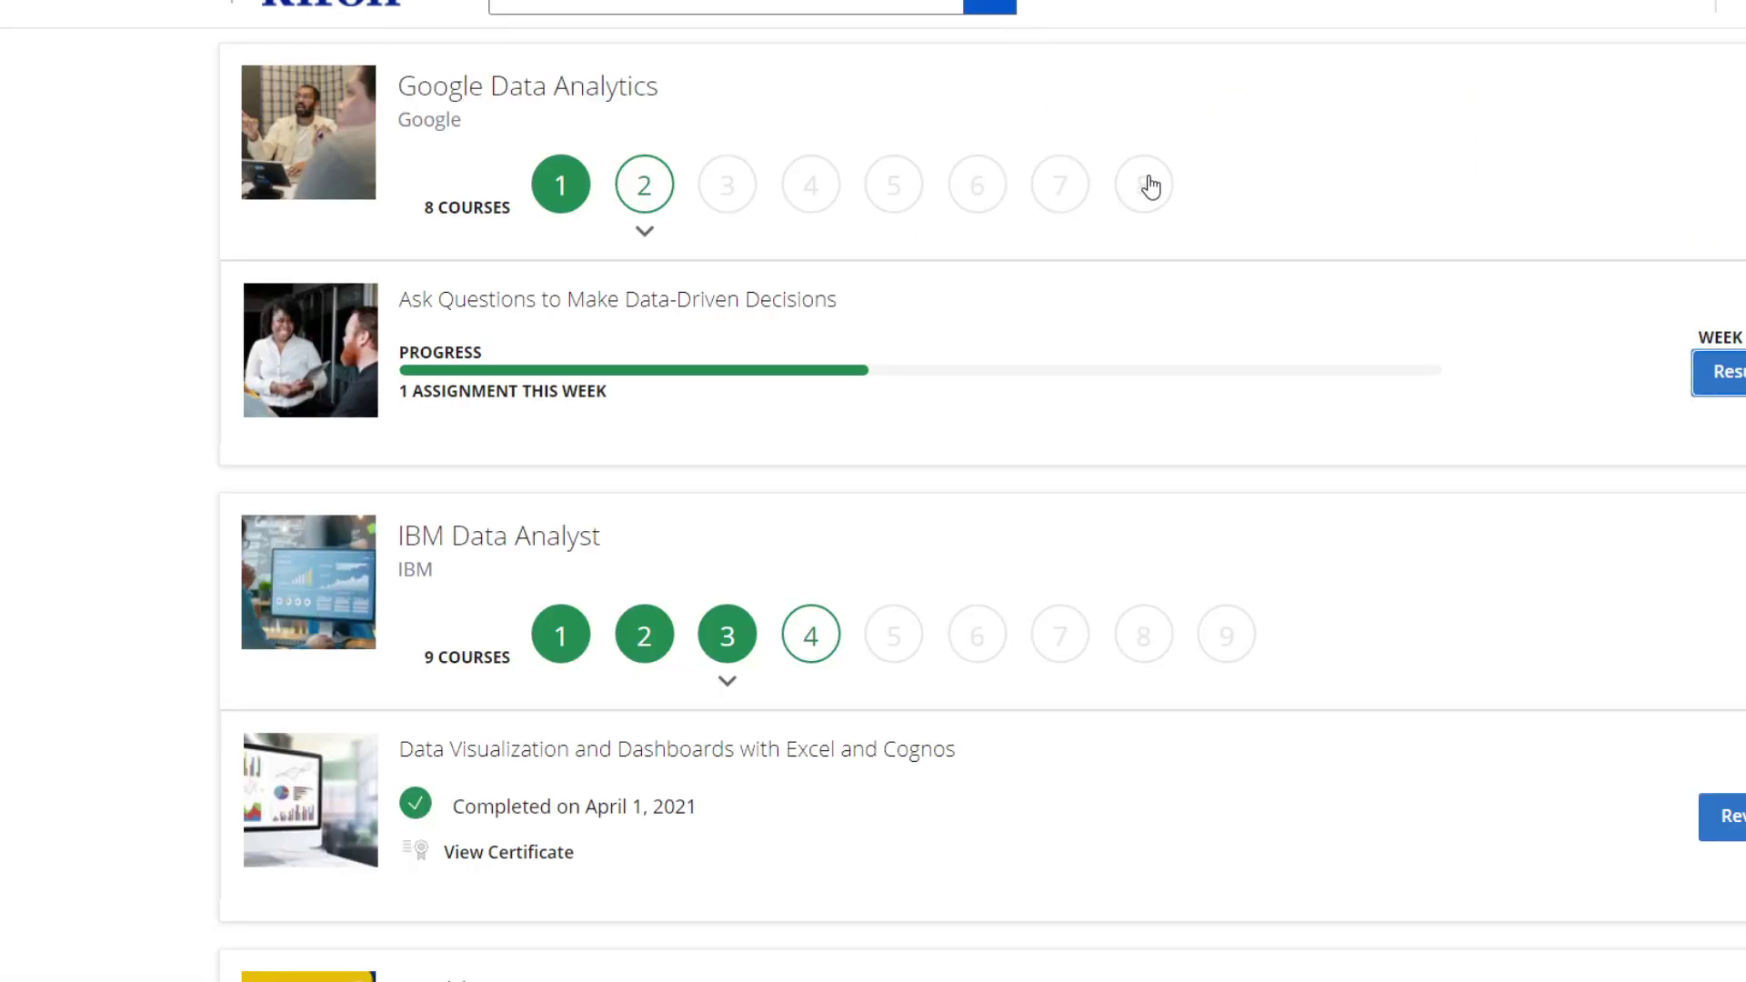
pyautogui.click(1152, 186)
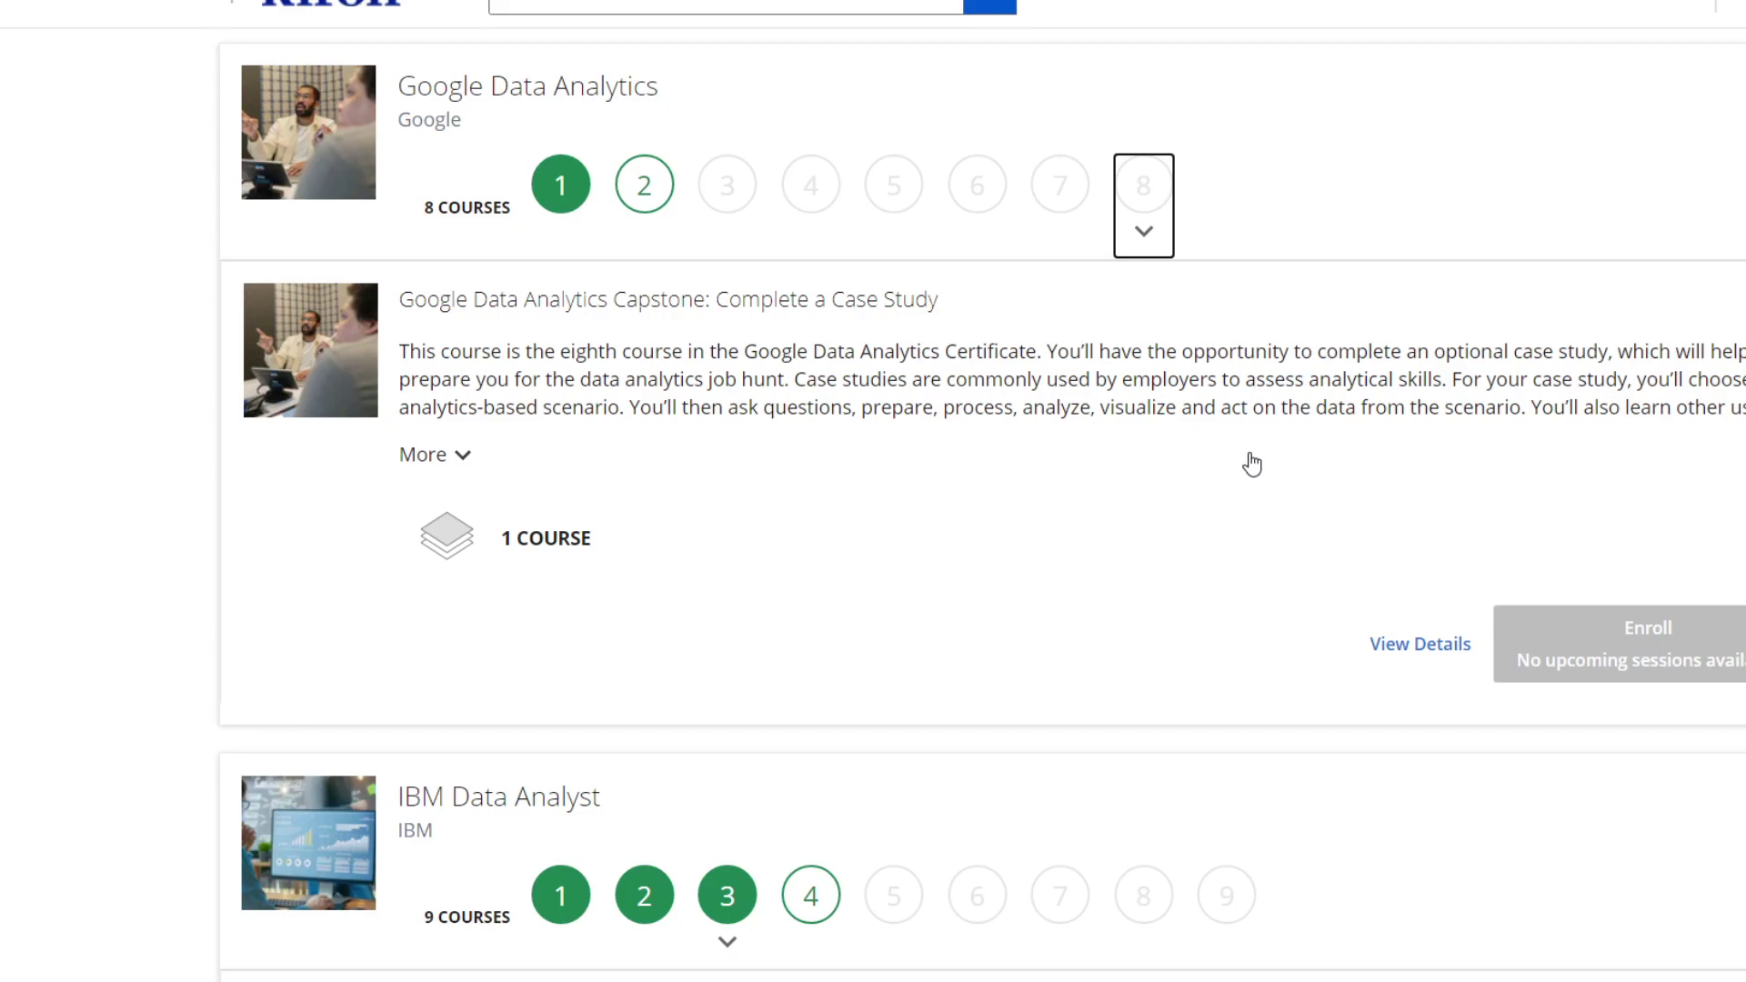
pyautogui.click(1059, 191)
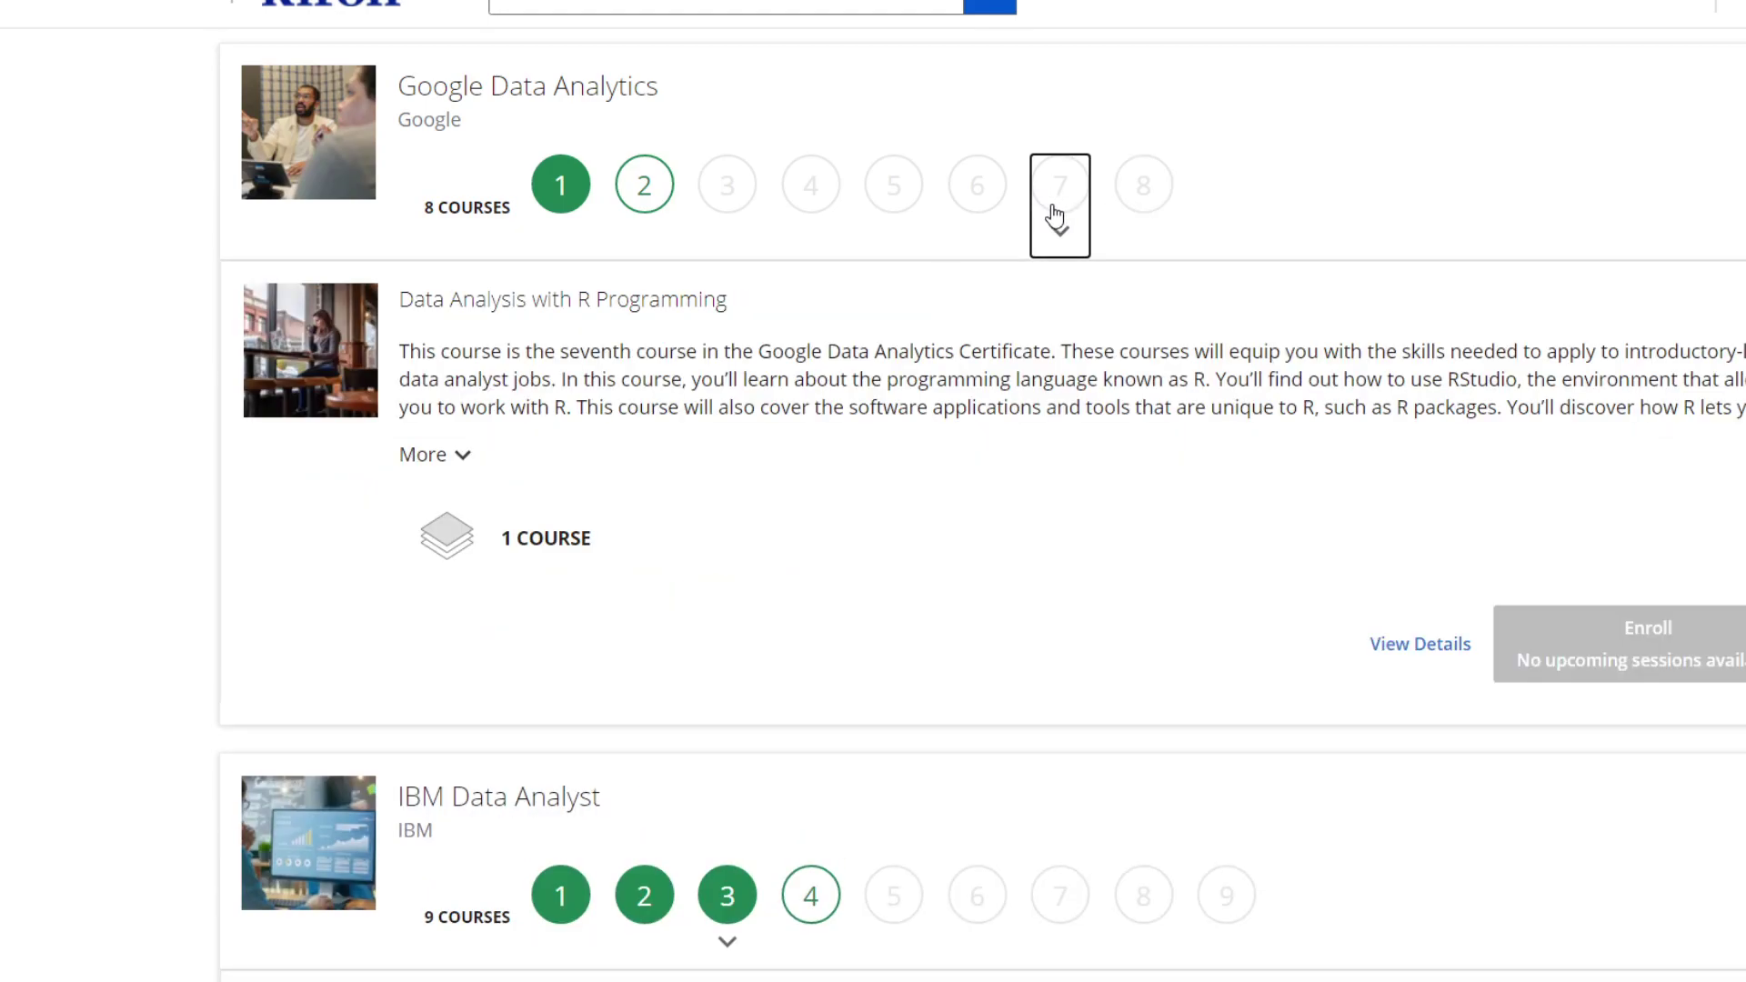
pyautogui.click(554, 192)
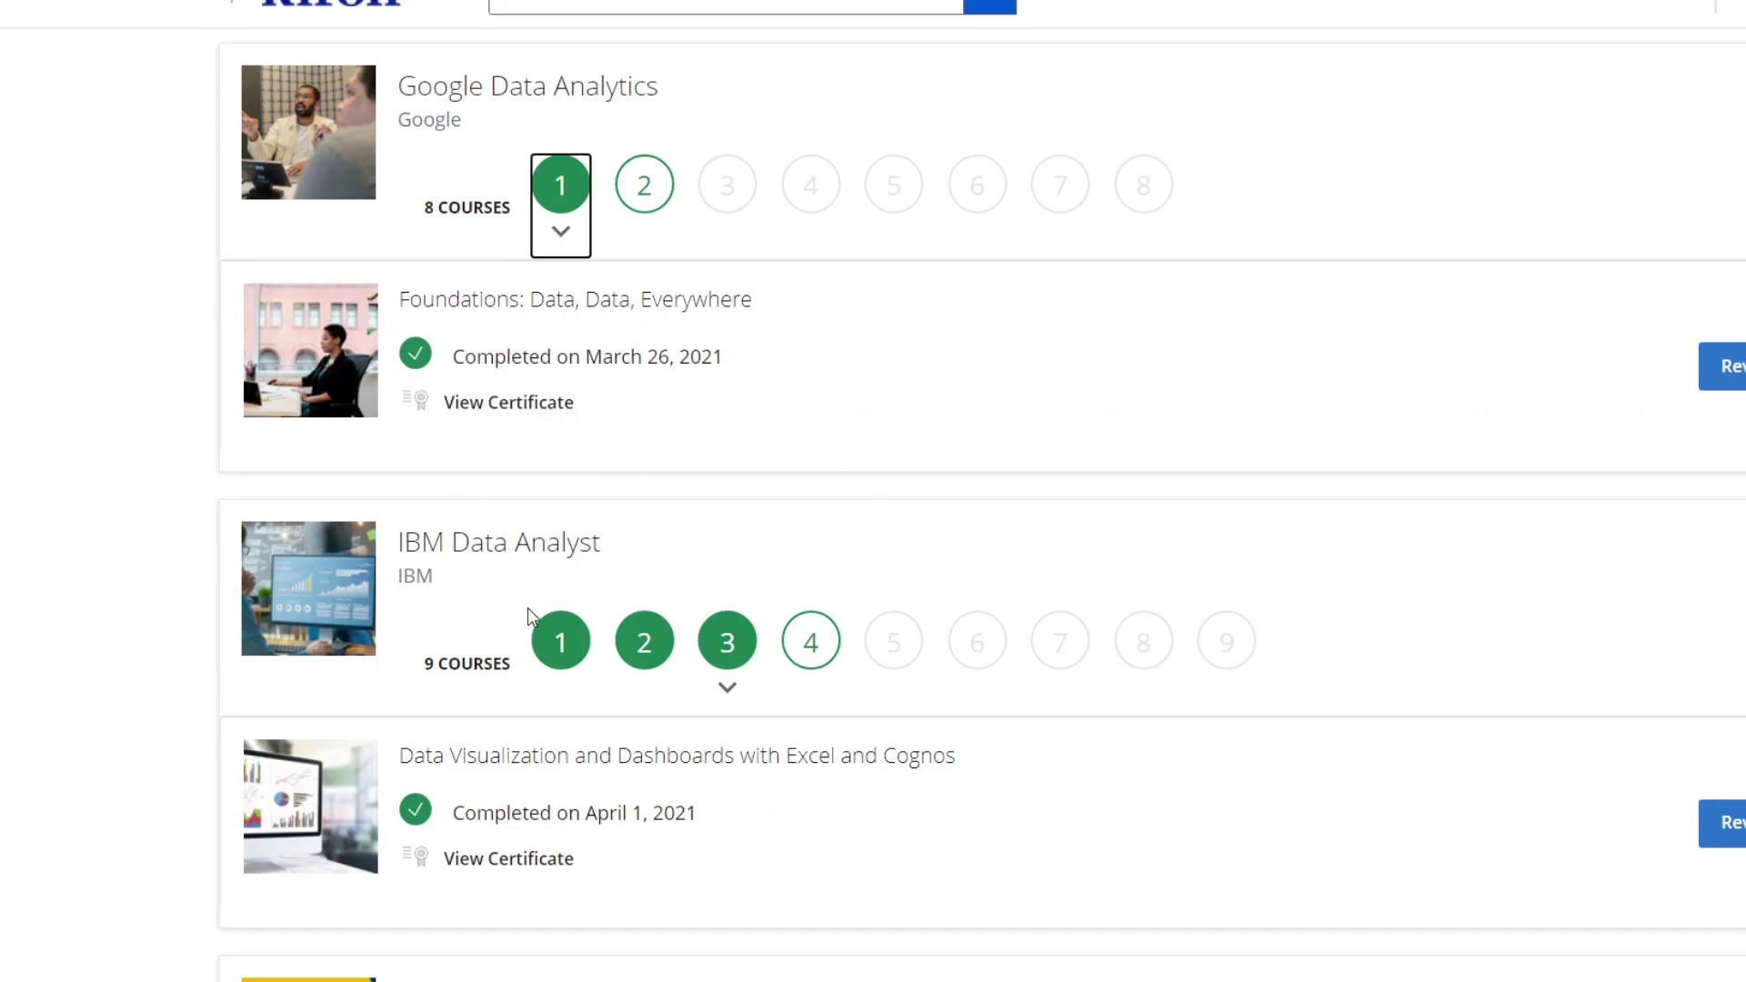
# Step: Step through the IBM Data Analyst courses, ending on Data Visualization details
pyautogui.click(557, 638)
pyautogui.click(727, 641)
pyautogui.click(811, 647)
pyautogui.click(727, 642)
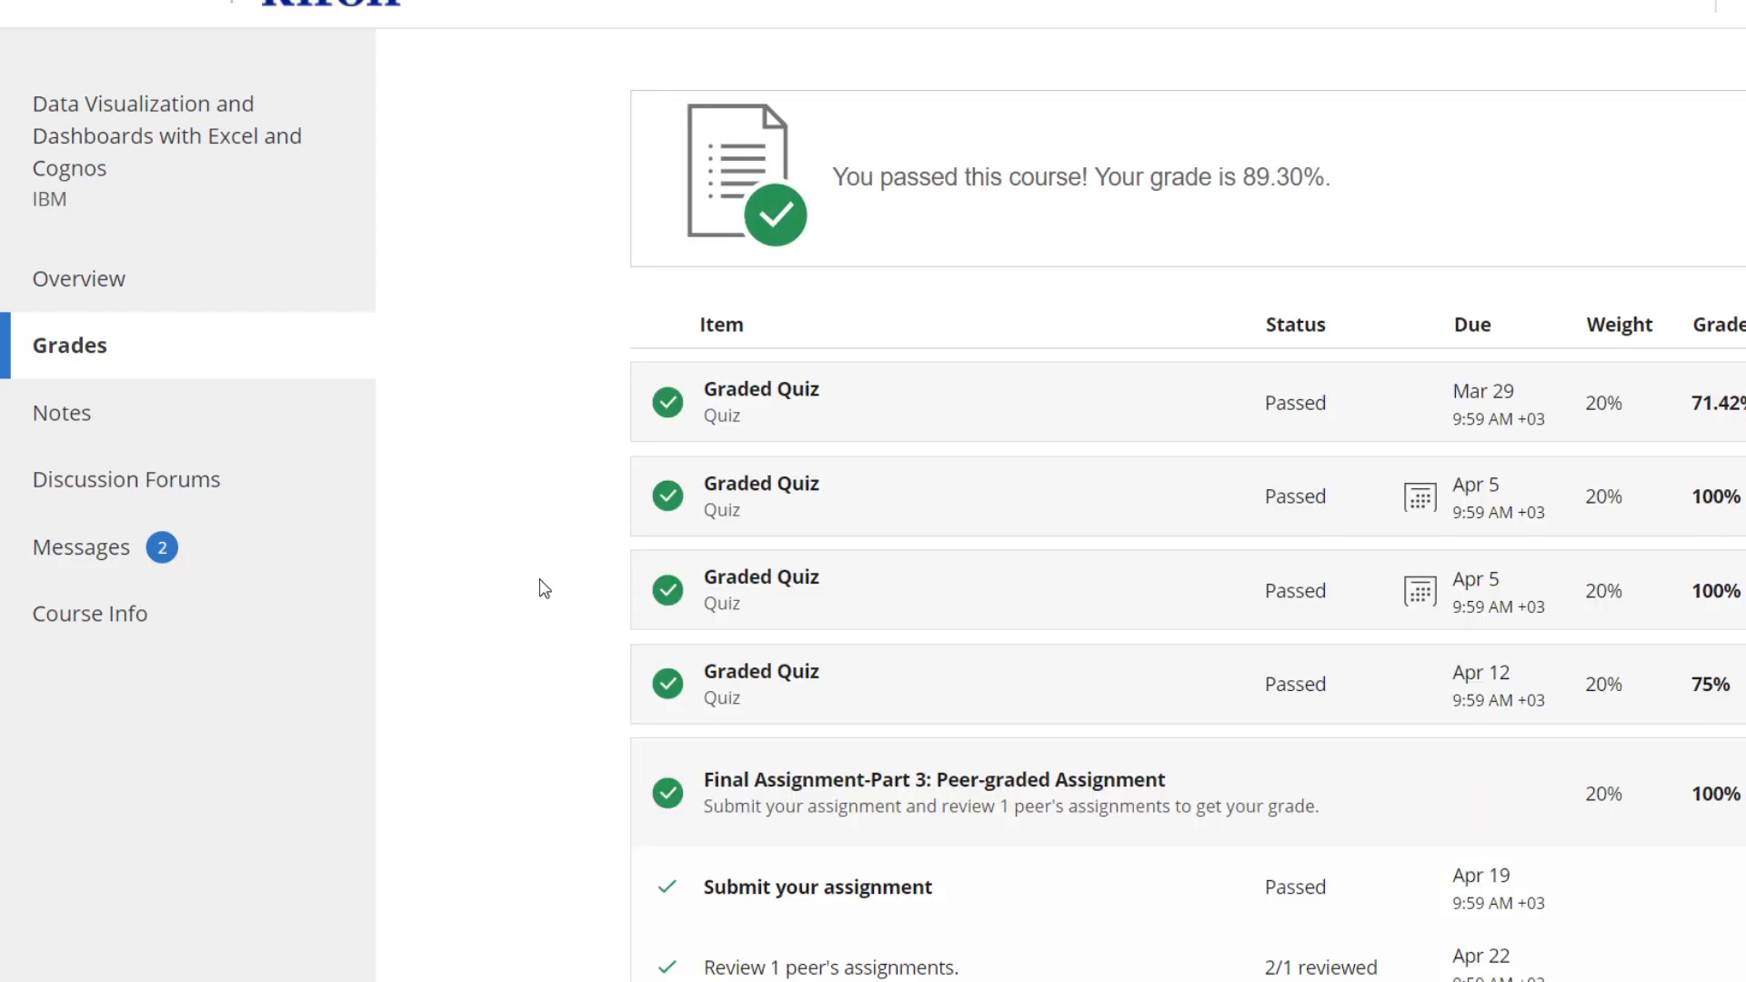
pyautogui.scroll(-2, 544, 589)
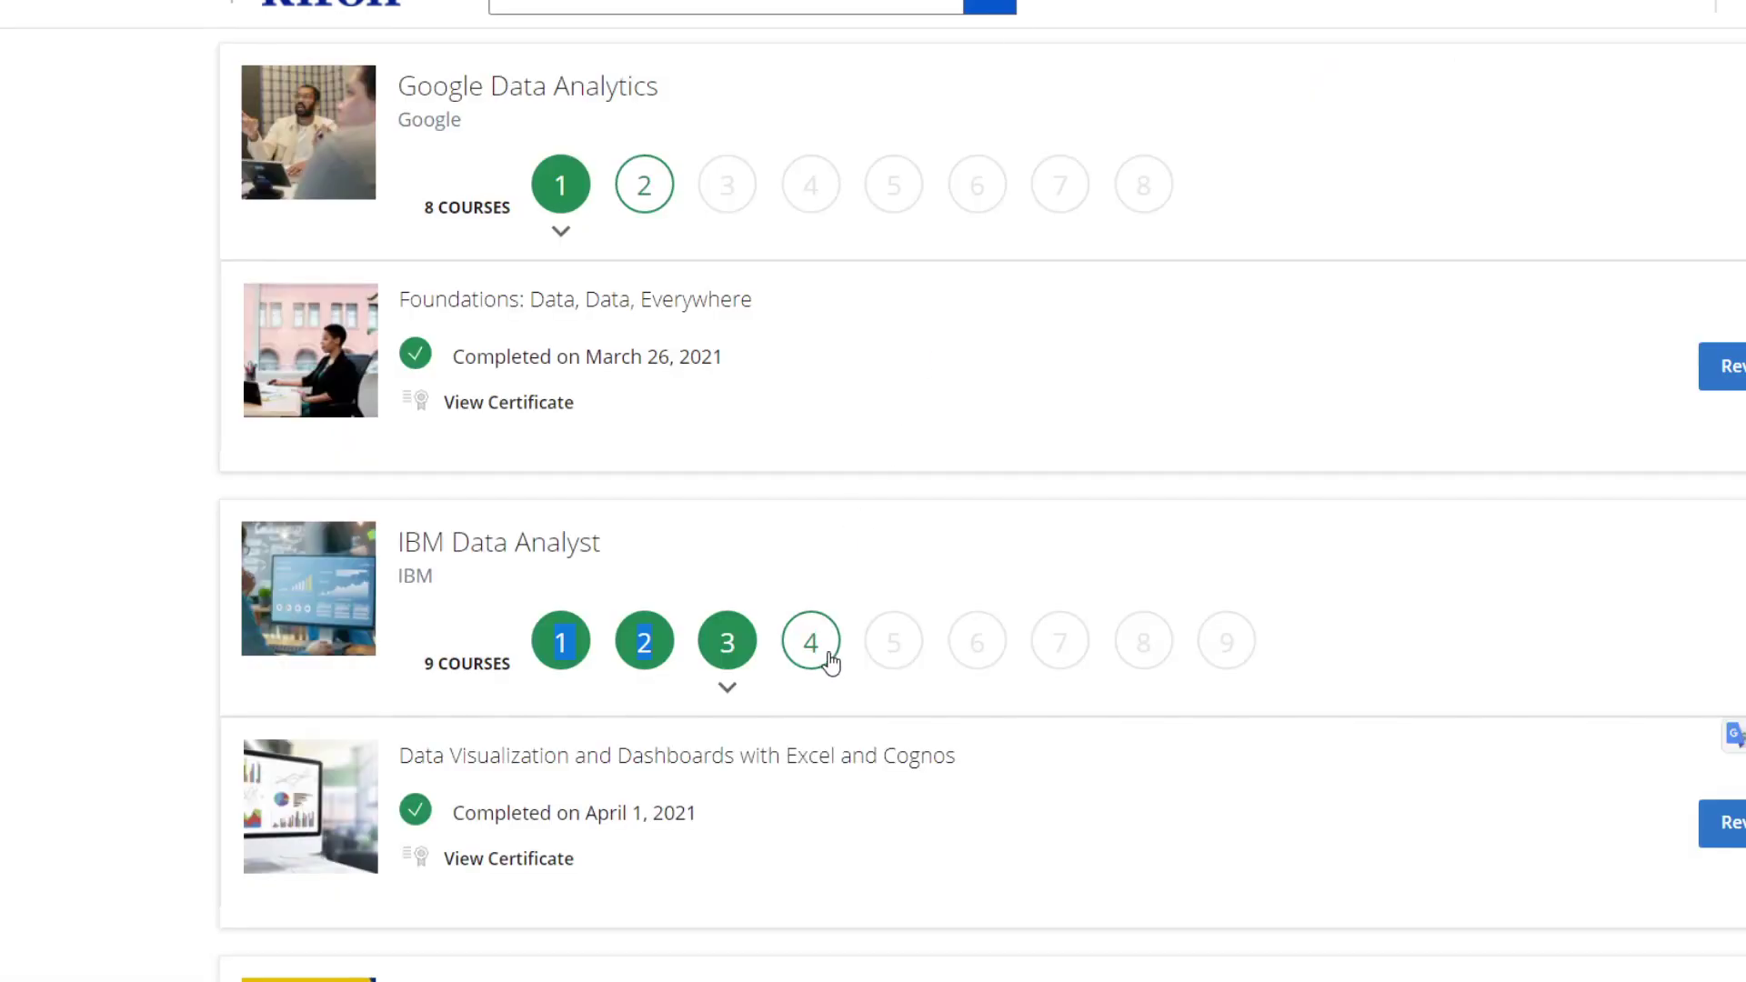
# Step: Review the Python for Data Science grades, then preview Python Project for Data Science
pyautogui.click(811, 641)
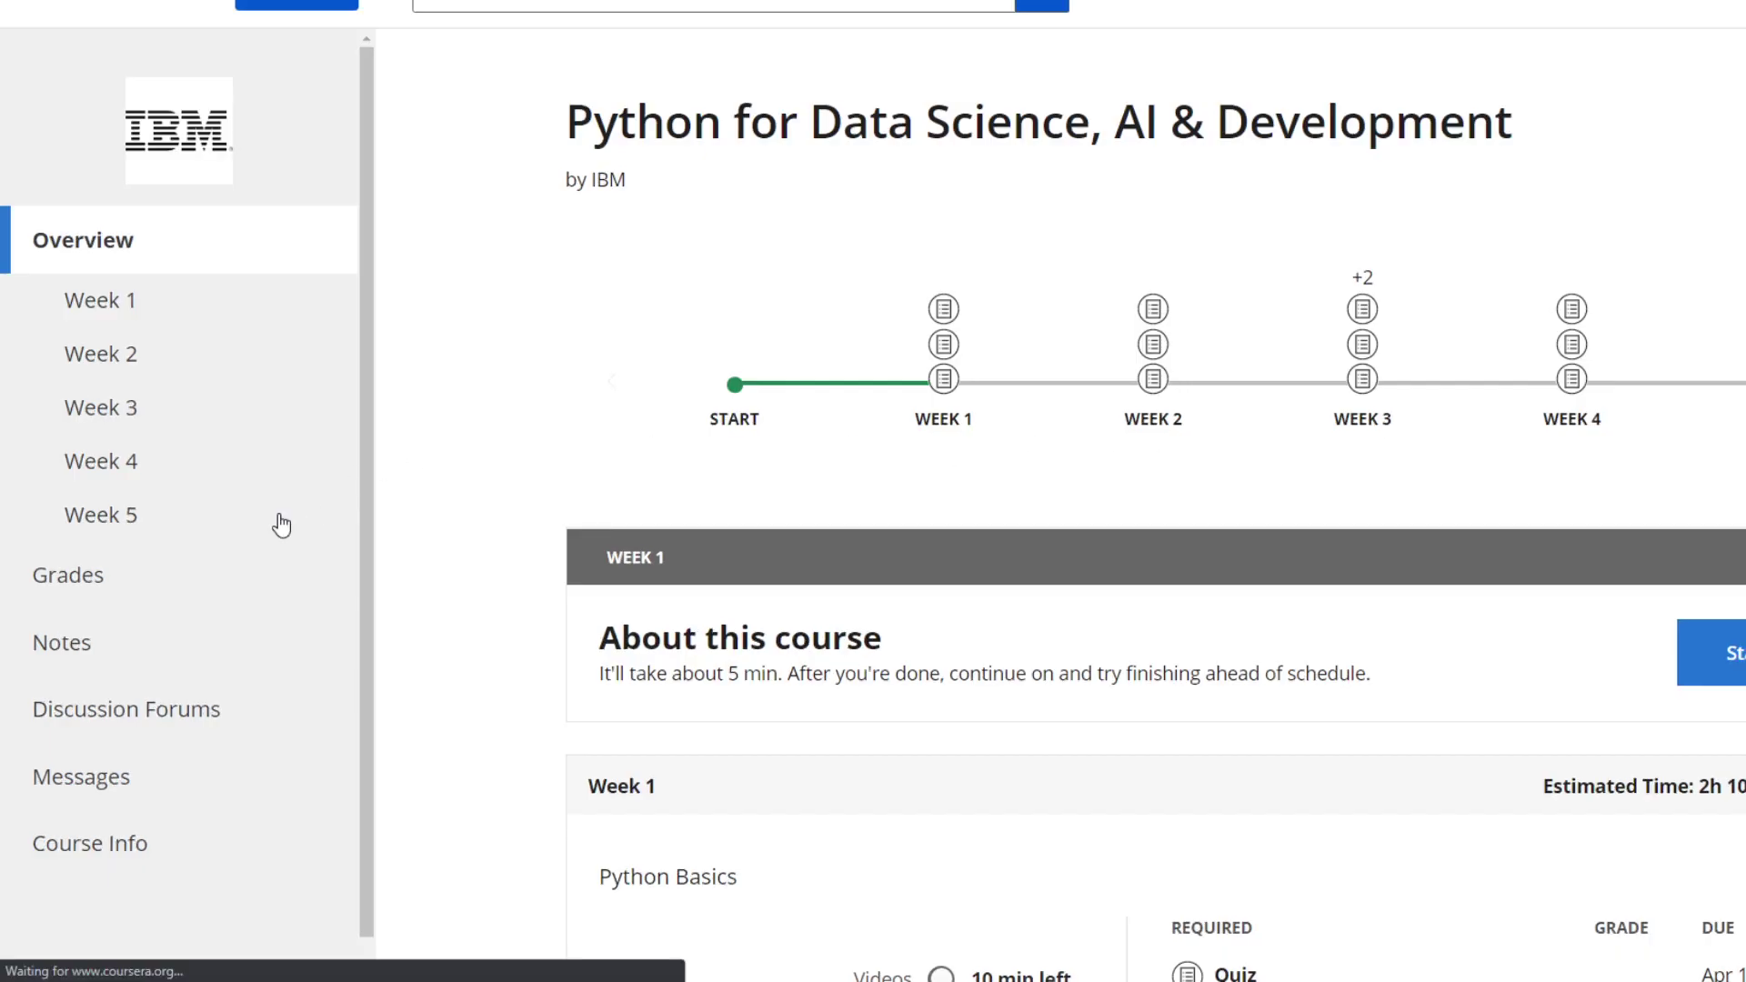
pyautogui.click(215, 575)
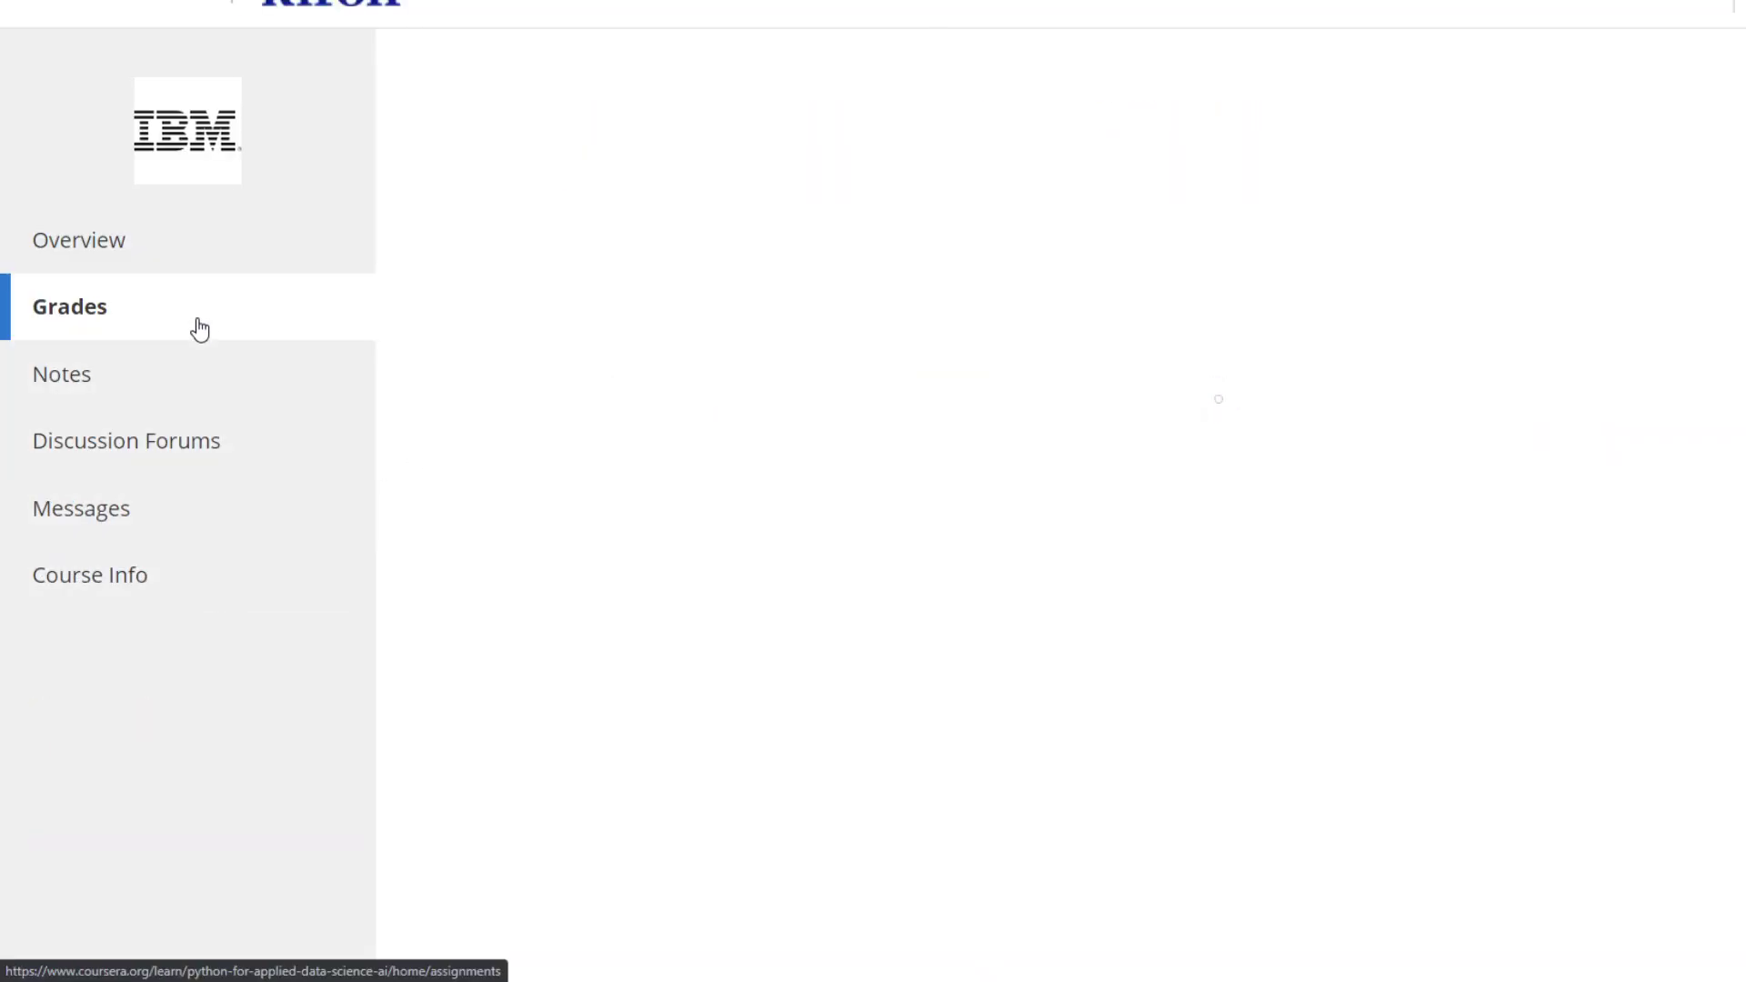
pyautogui.scroll(-4, 830, 424)
pyautogui.scroll(-4, 832, 420)
pyautogui.scroll(8, 840, 413)
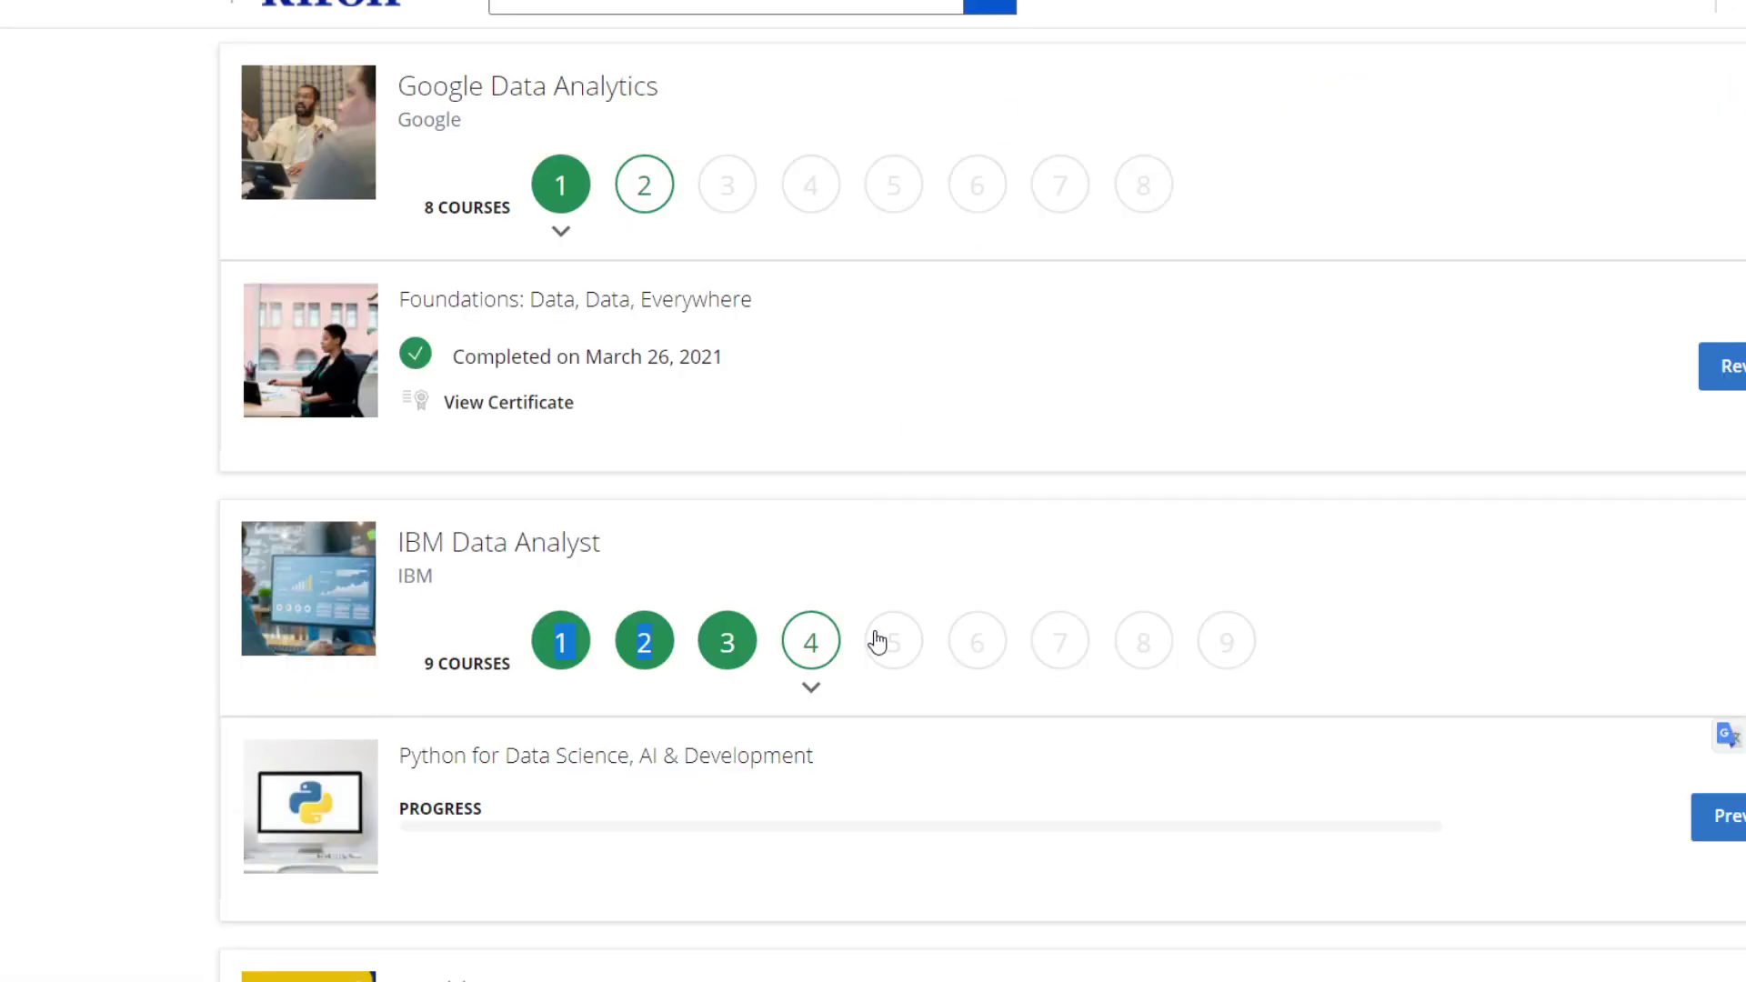
pyautogui.click(894, 643)
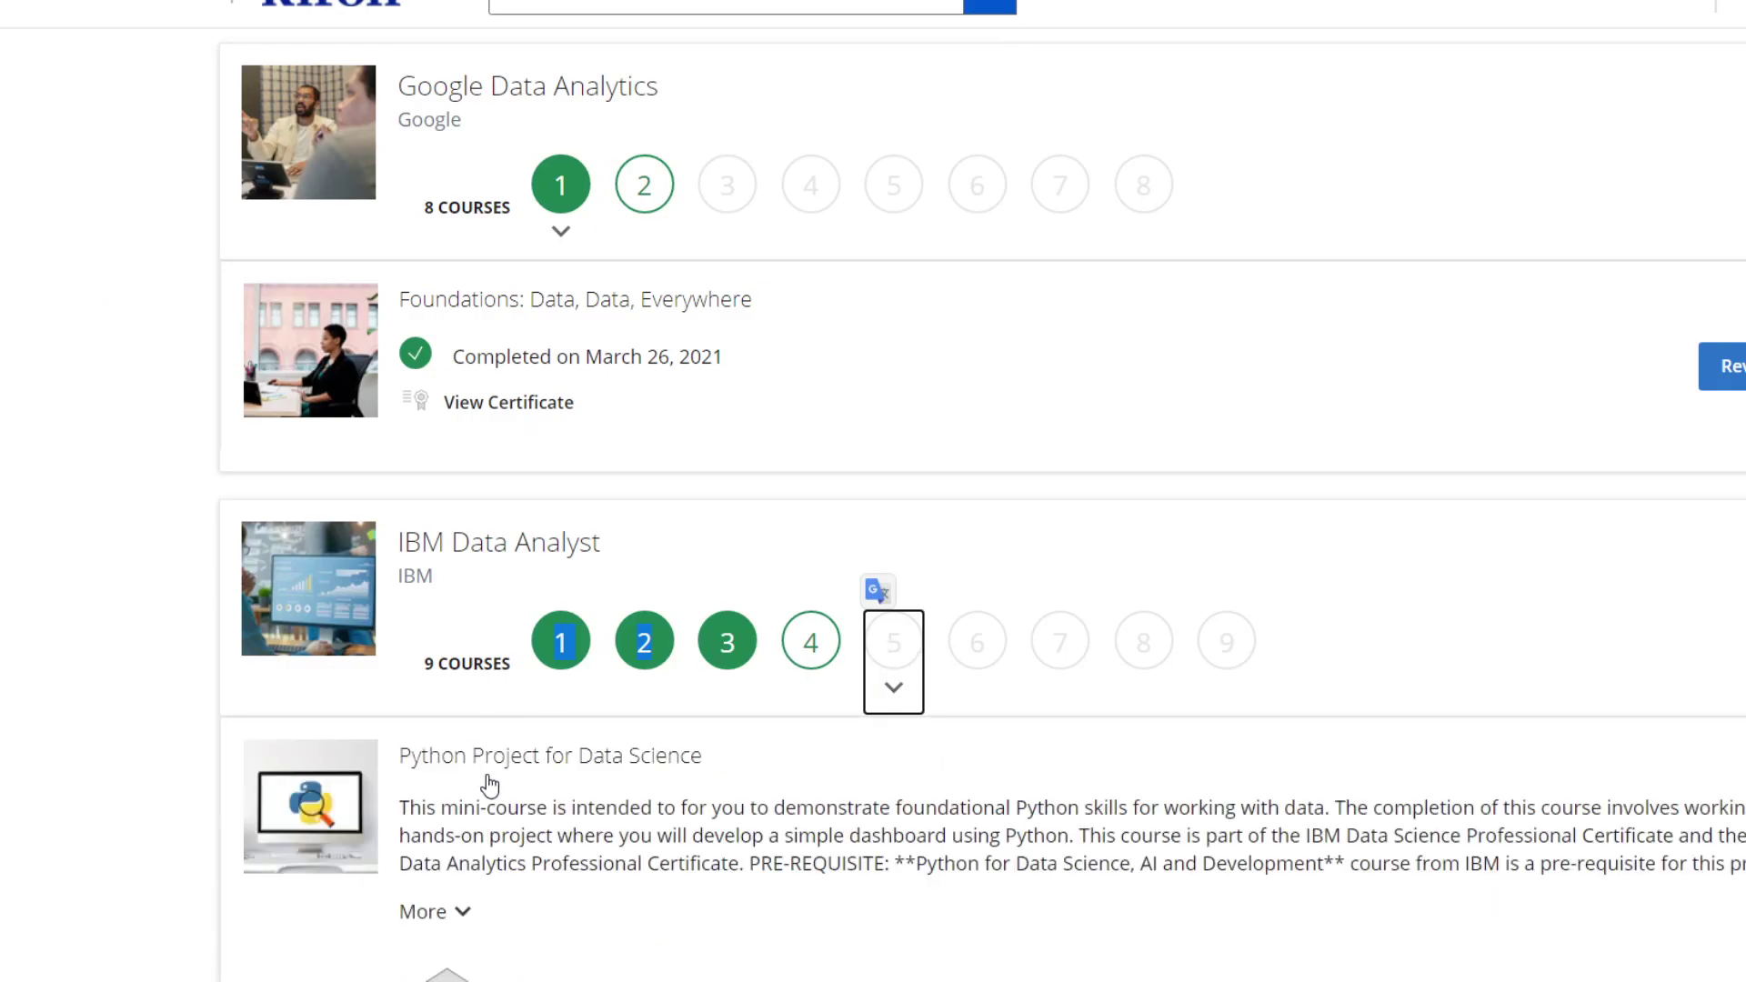
pyautogui.scroll(-1, 507, 788)
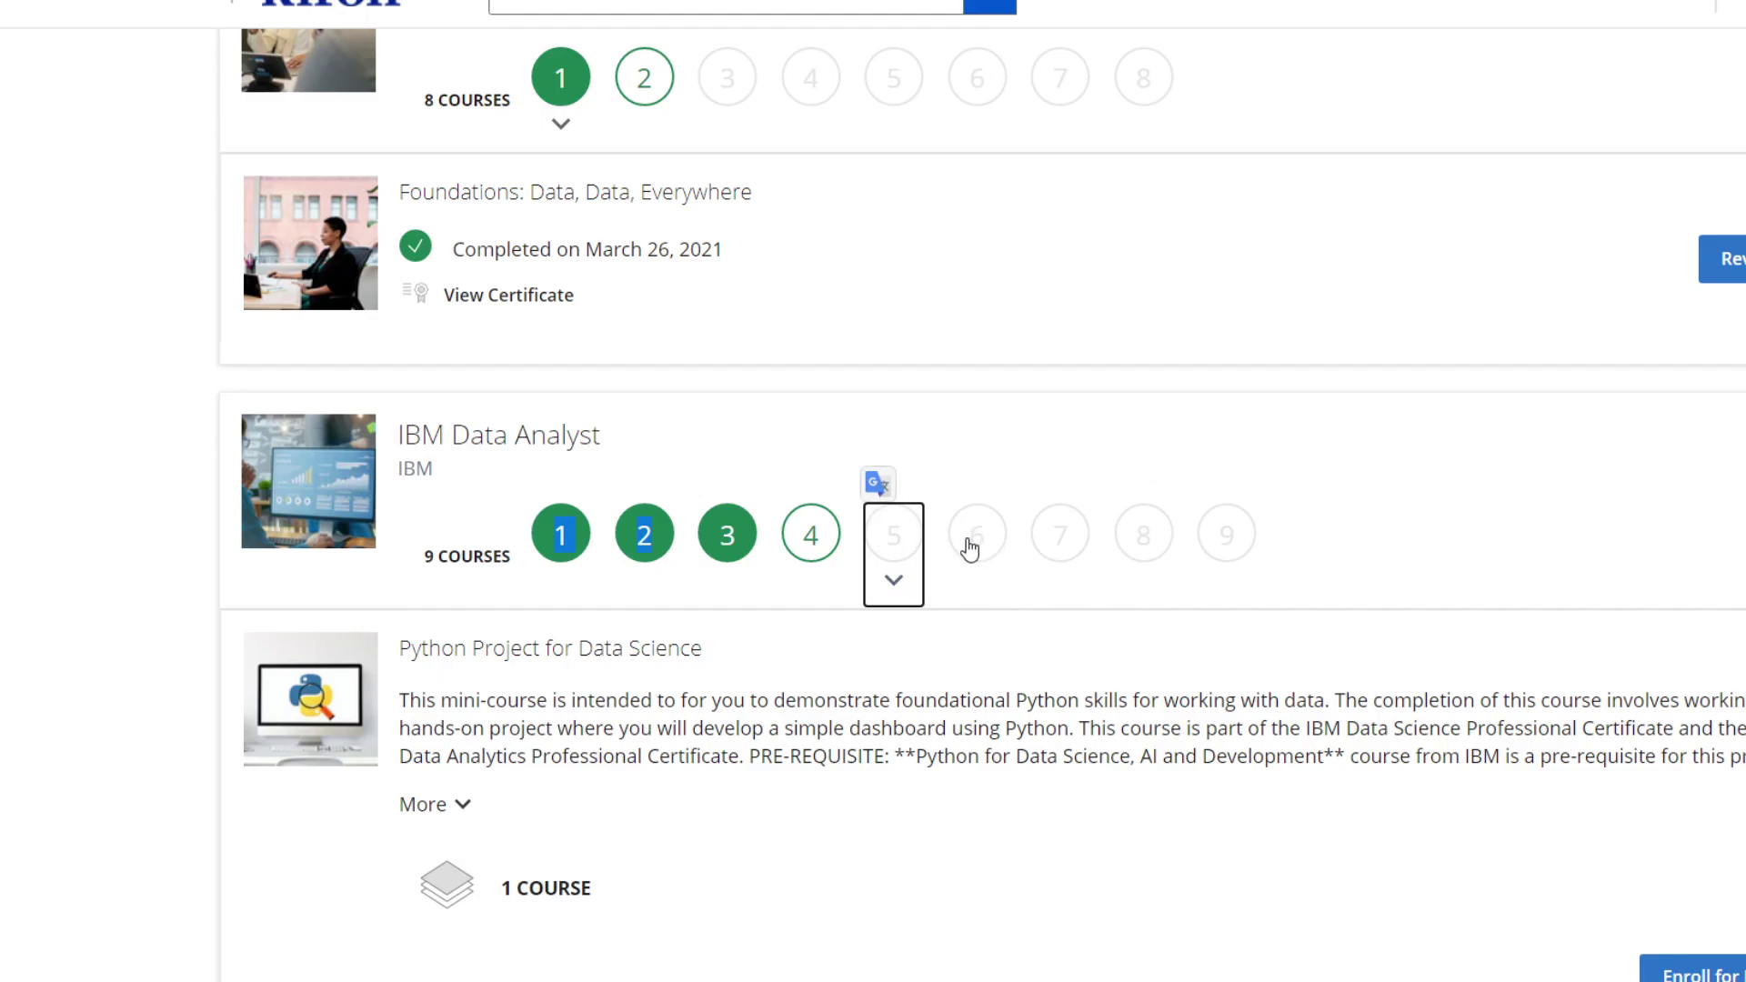
# Step: Toggle between the Python for Data Science and Python Project previews, ending on Python for Data Science
pyautogui.click(812, 536)
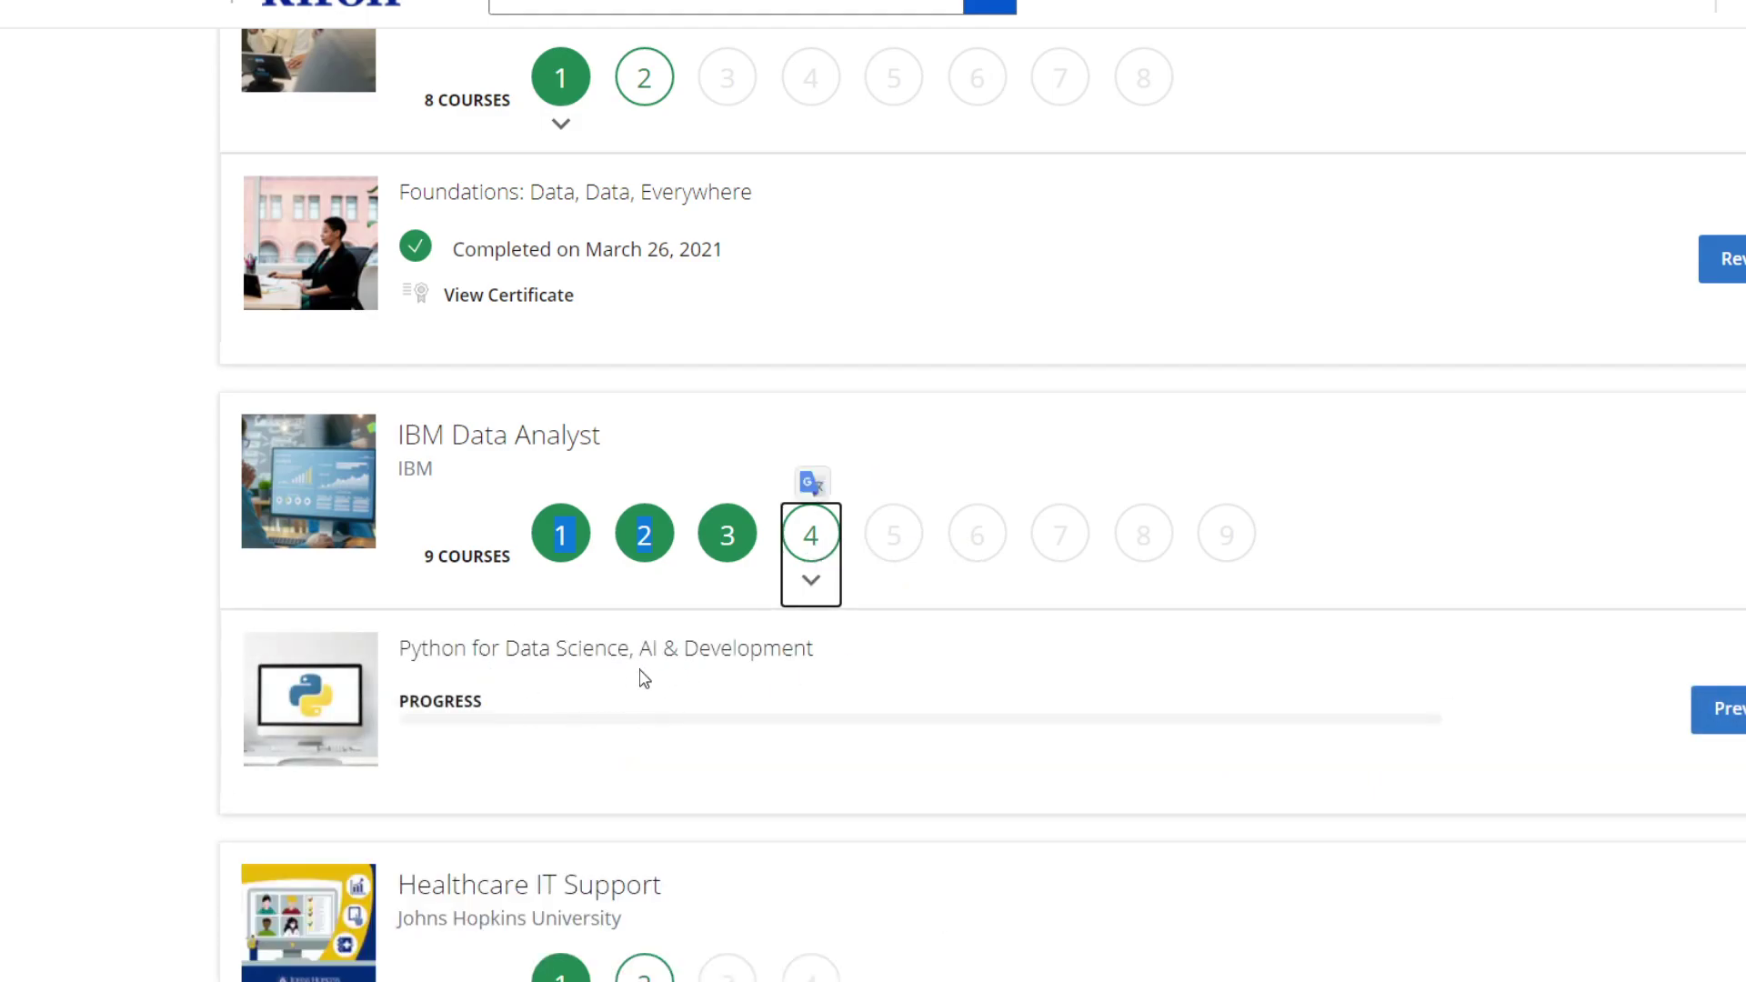
pyautogui.click(894, 553)
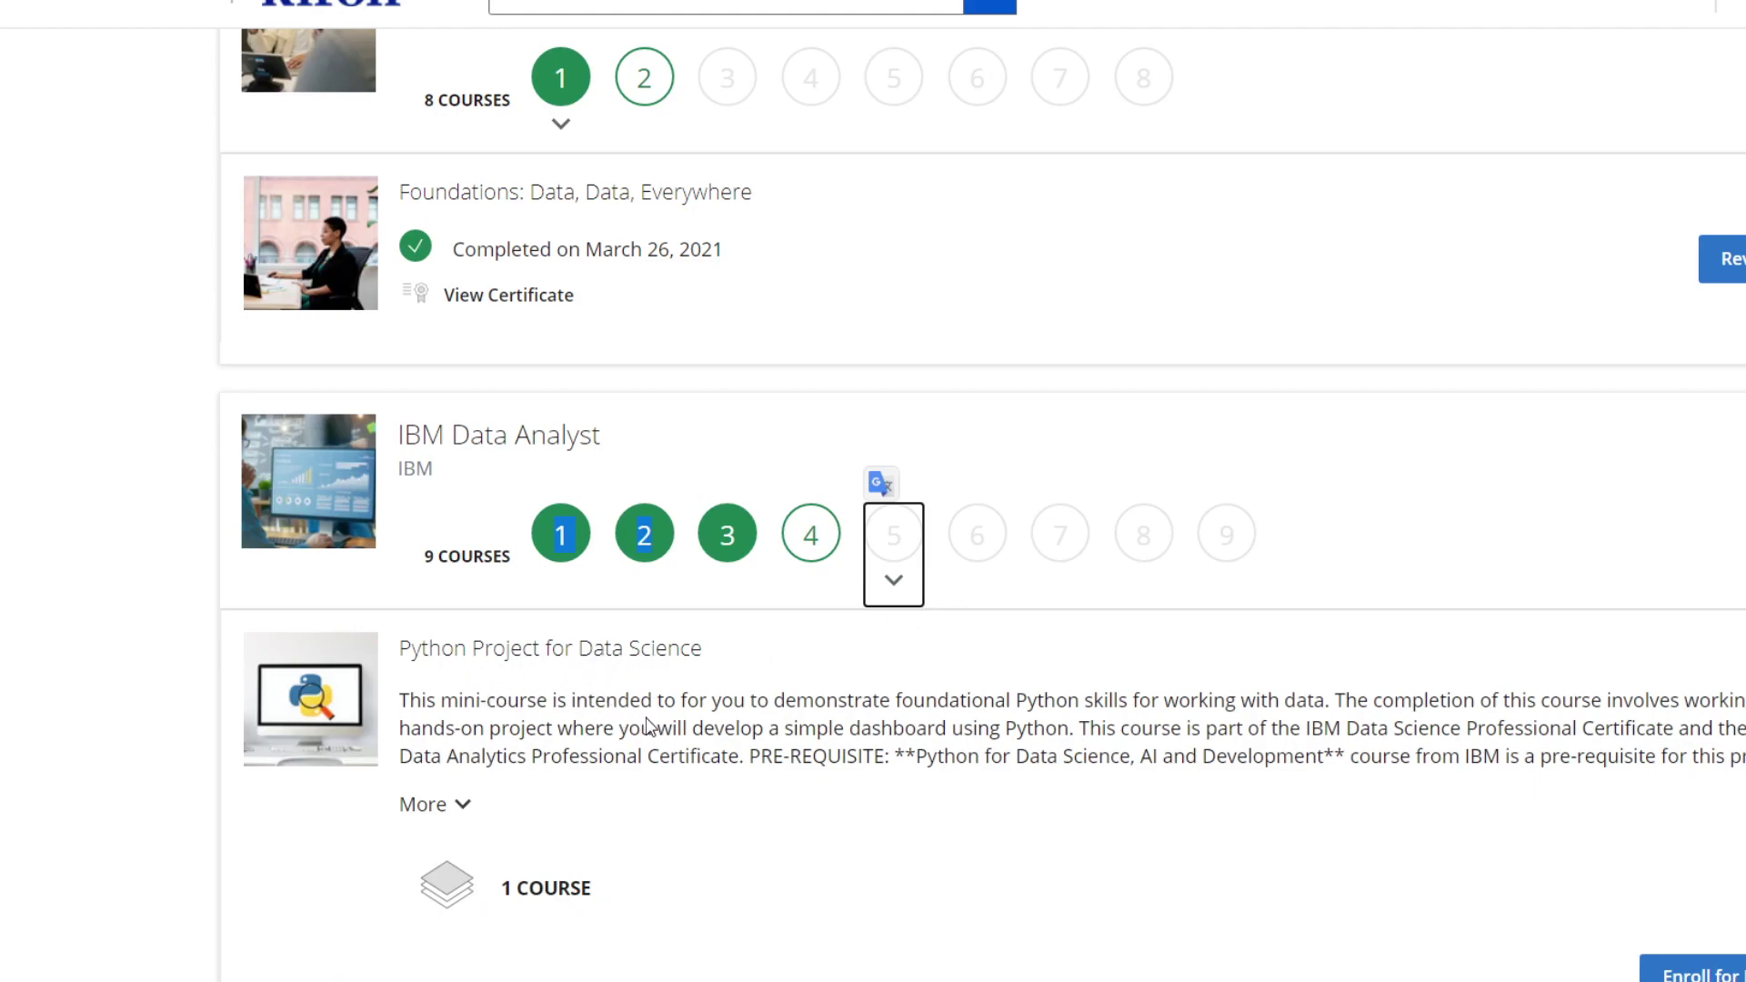
pyautogui.scroll(-1, 650, 725)
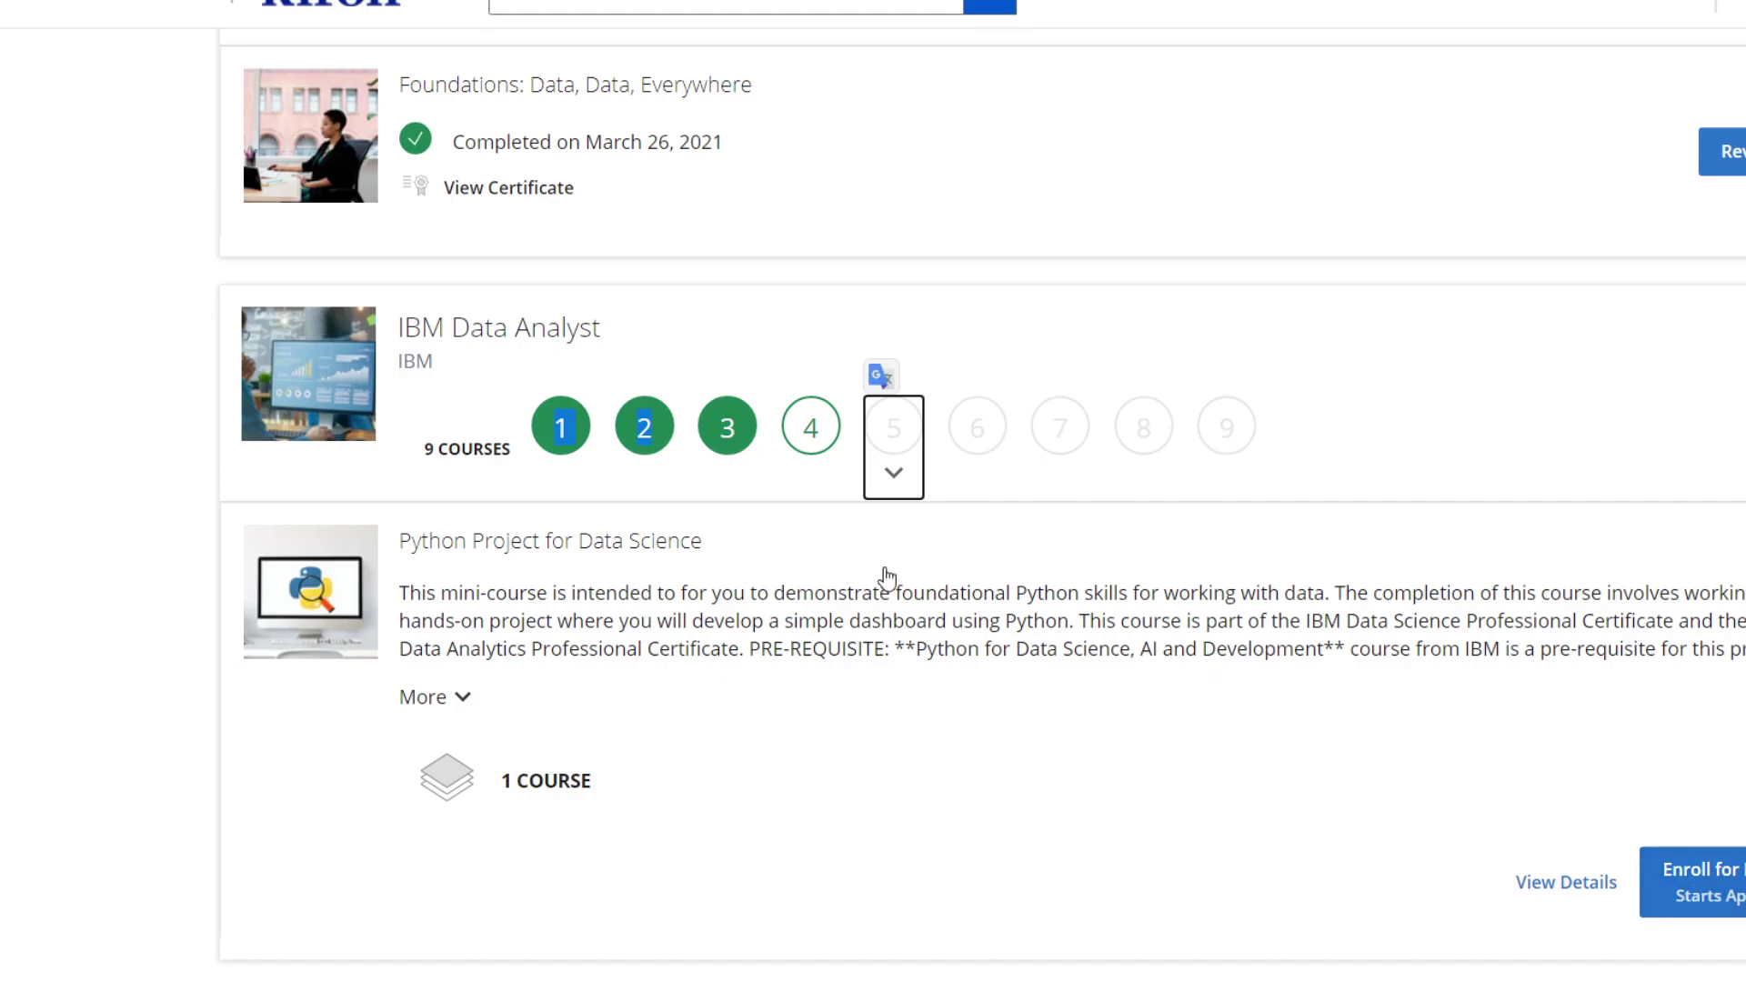
pyautogui.click(811, 427)
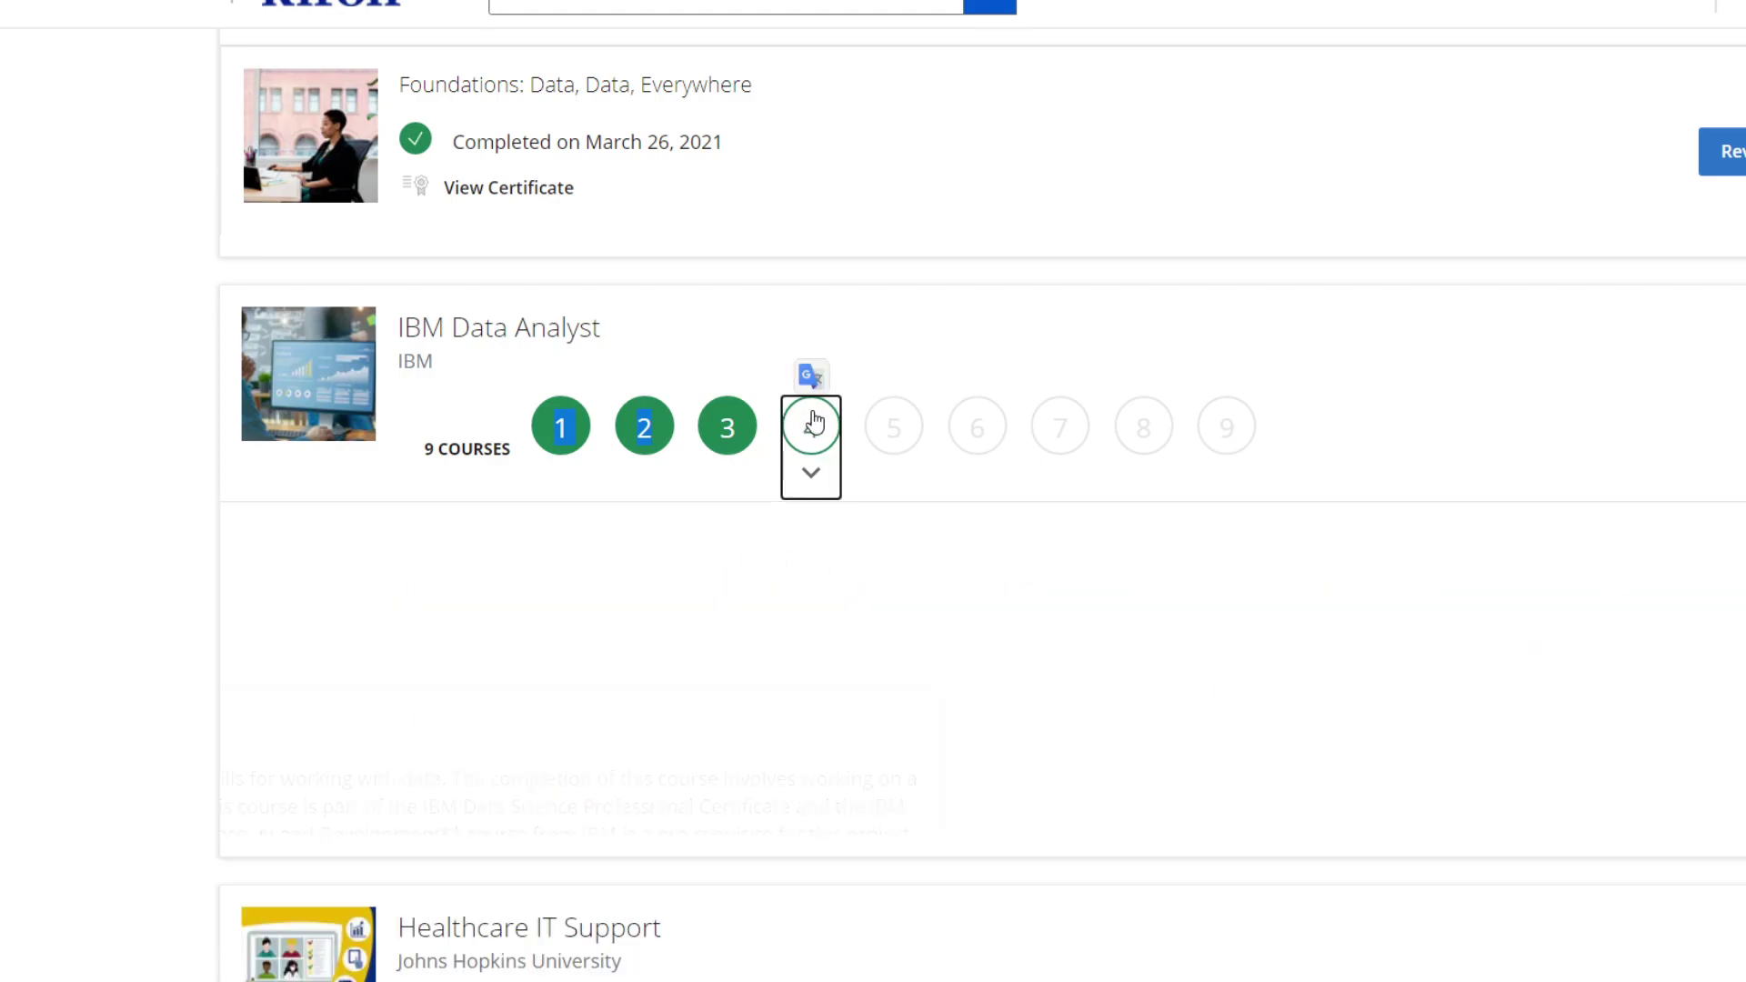
pyautogui.scroll(1, 821, 519)
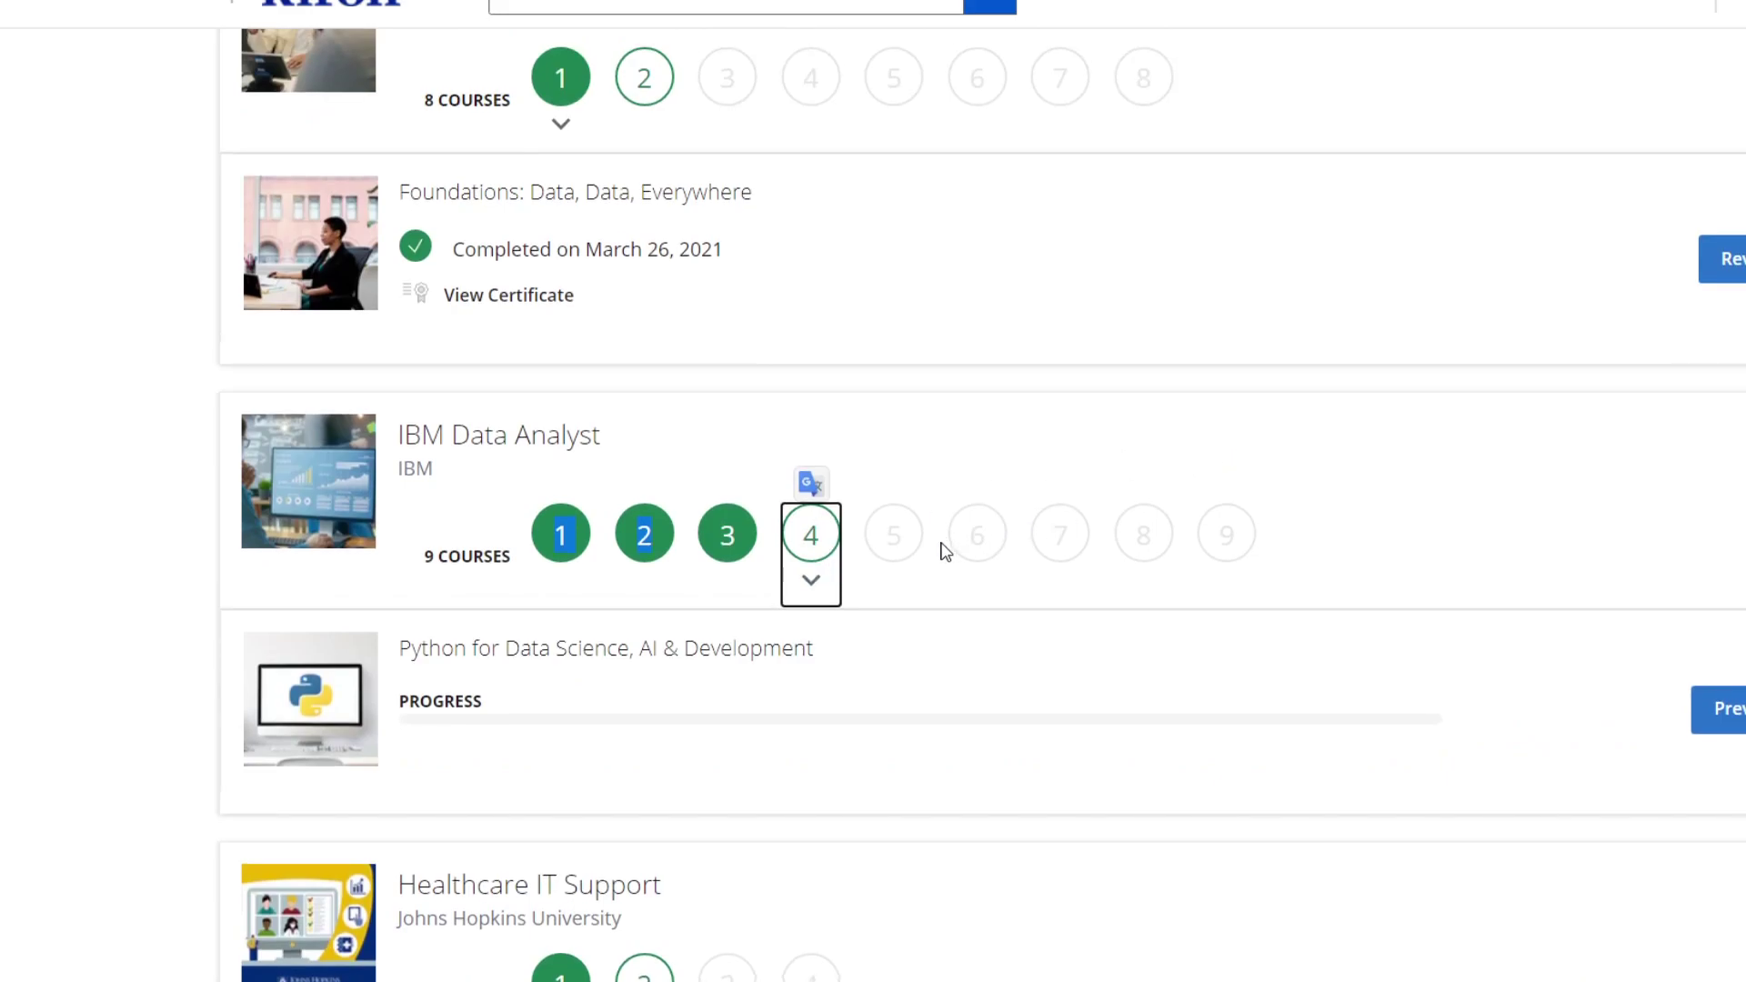
pyautogui.scroll(1, 1202, 578)
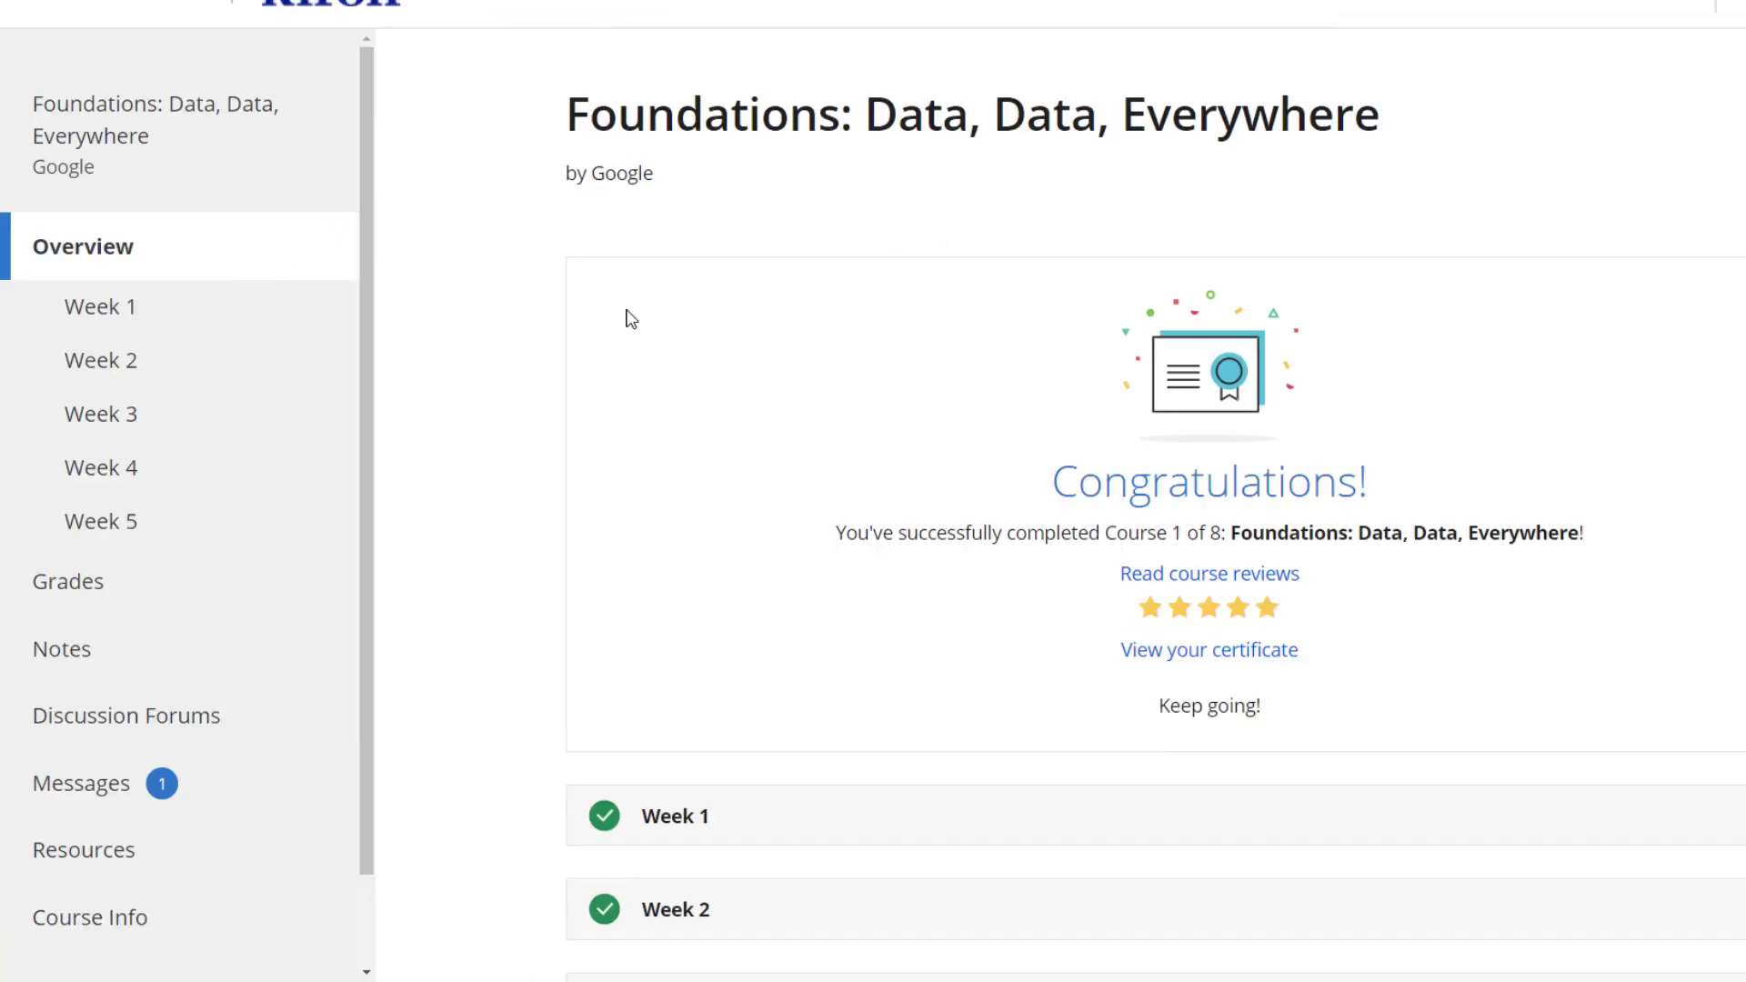
# Step: Browse the Week 1 and Week 2 materials of Foundations
pyautogui.click(258, 316)
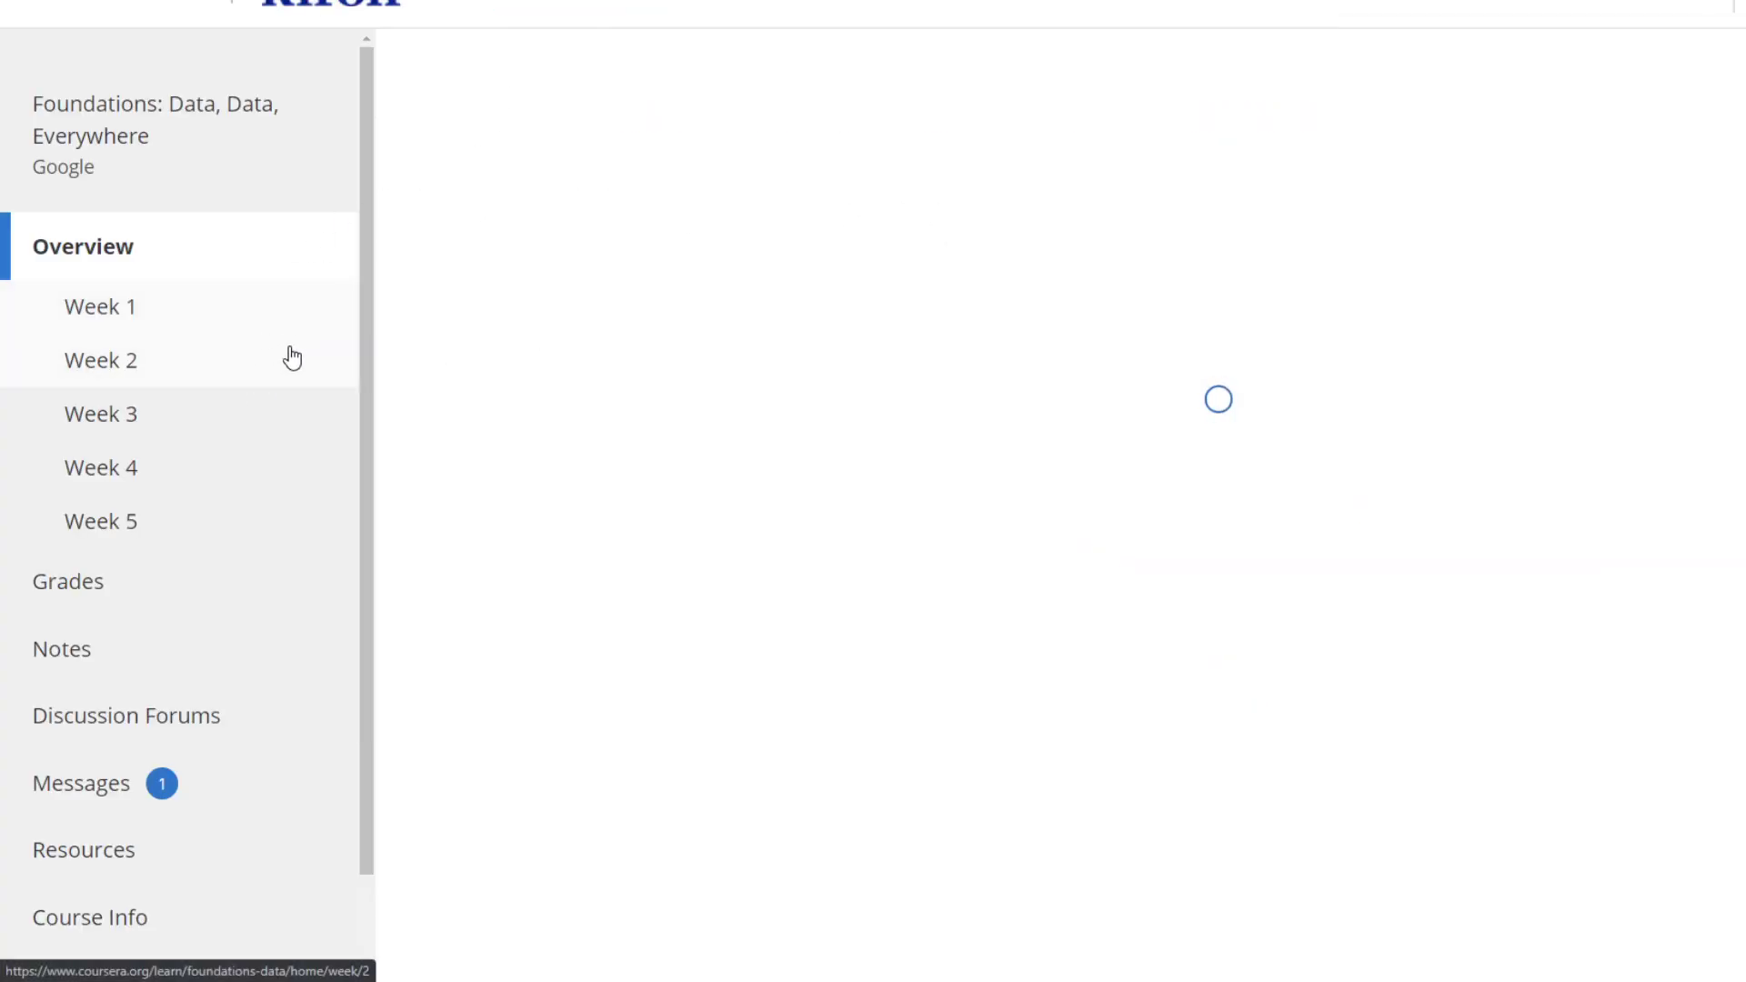
pyautogui.scroll(-3, 649, 379)
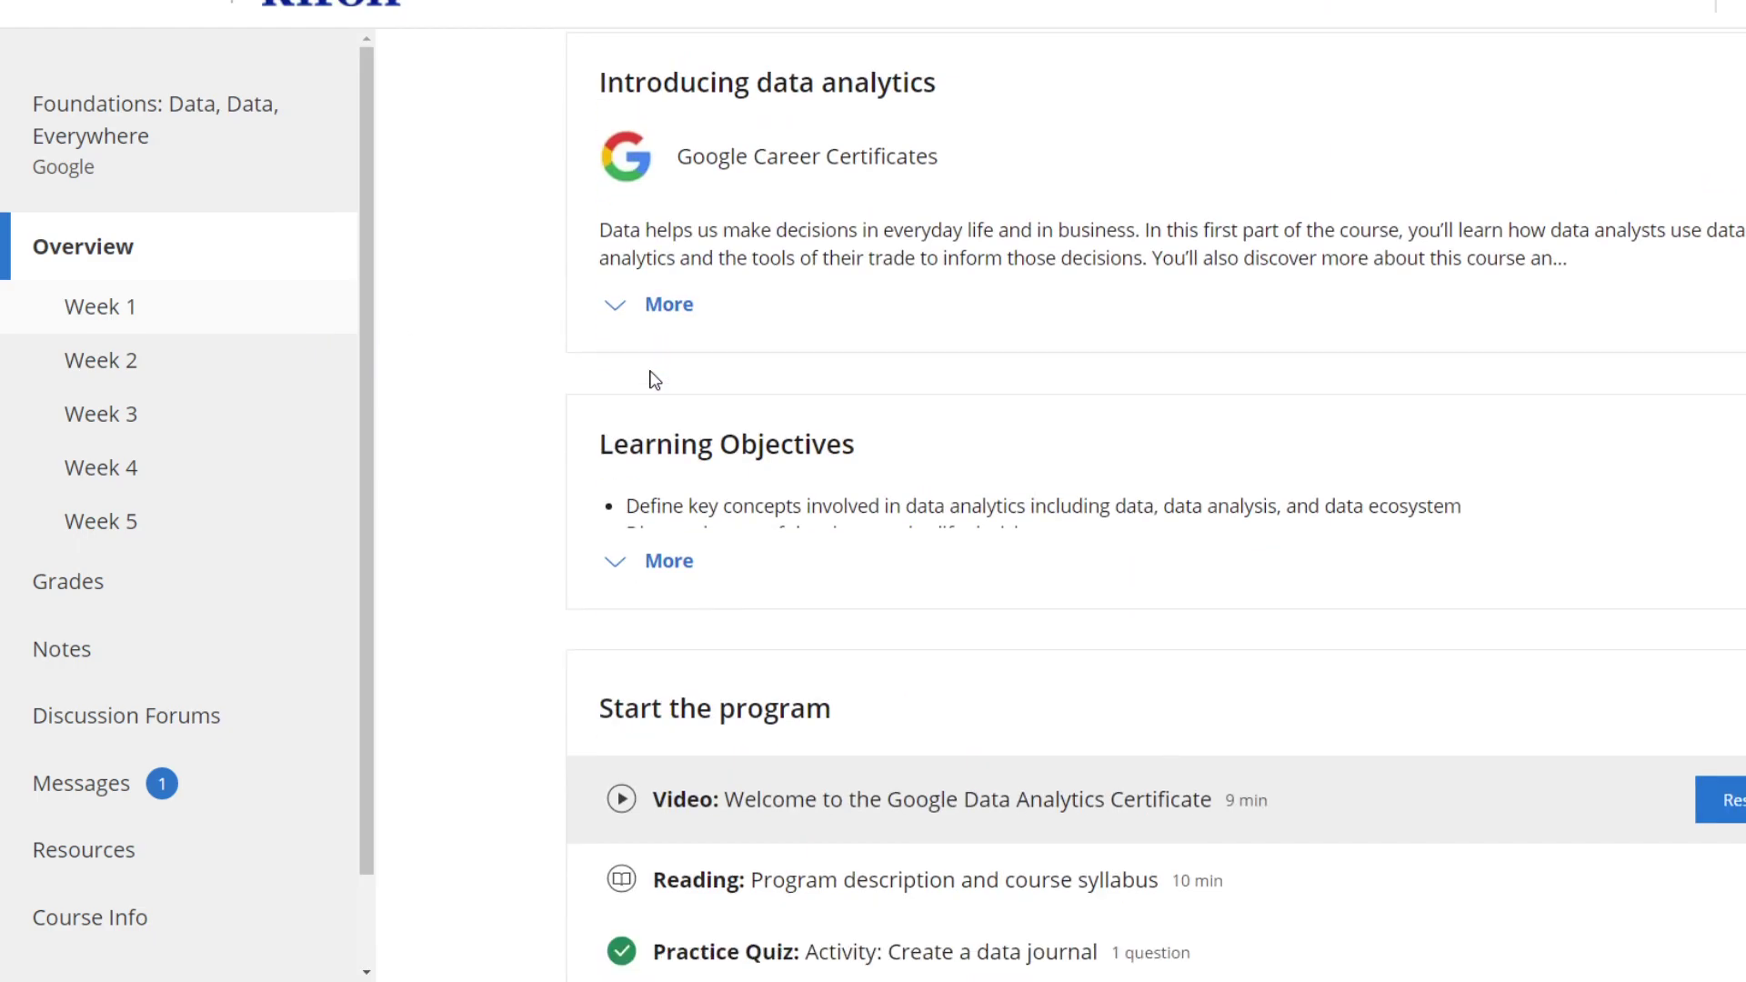
pyautogui.scroll(-3, 649, 380)
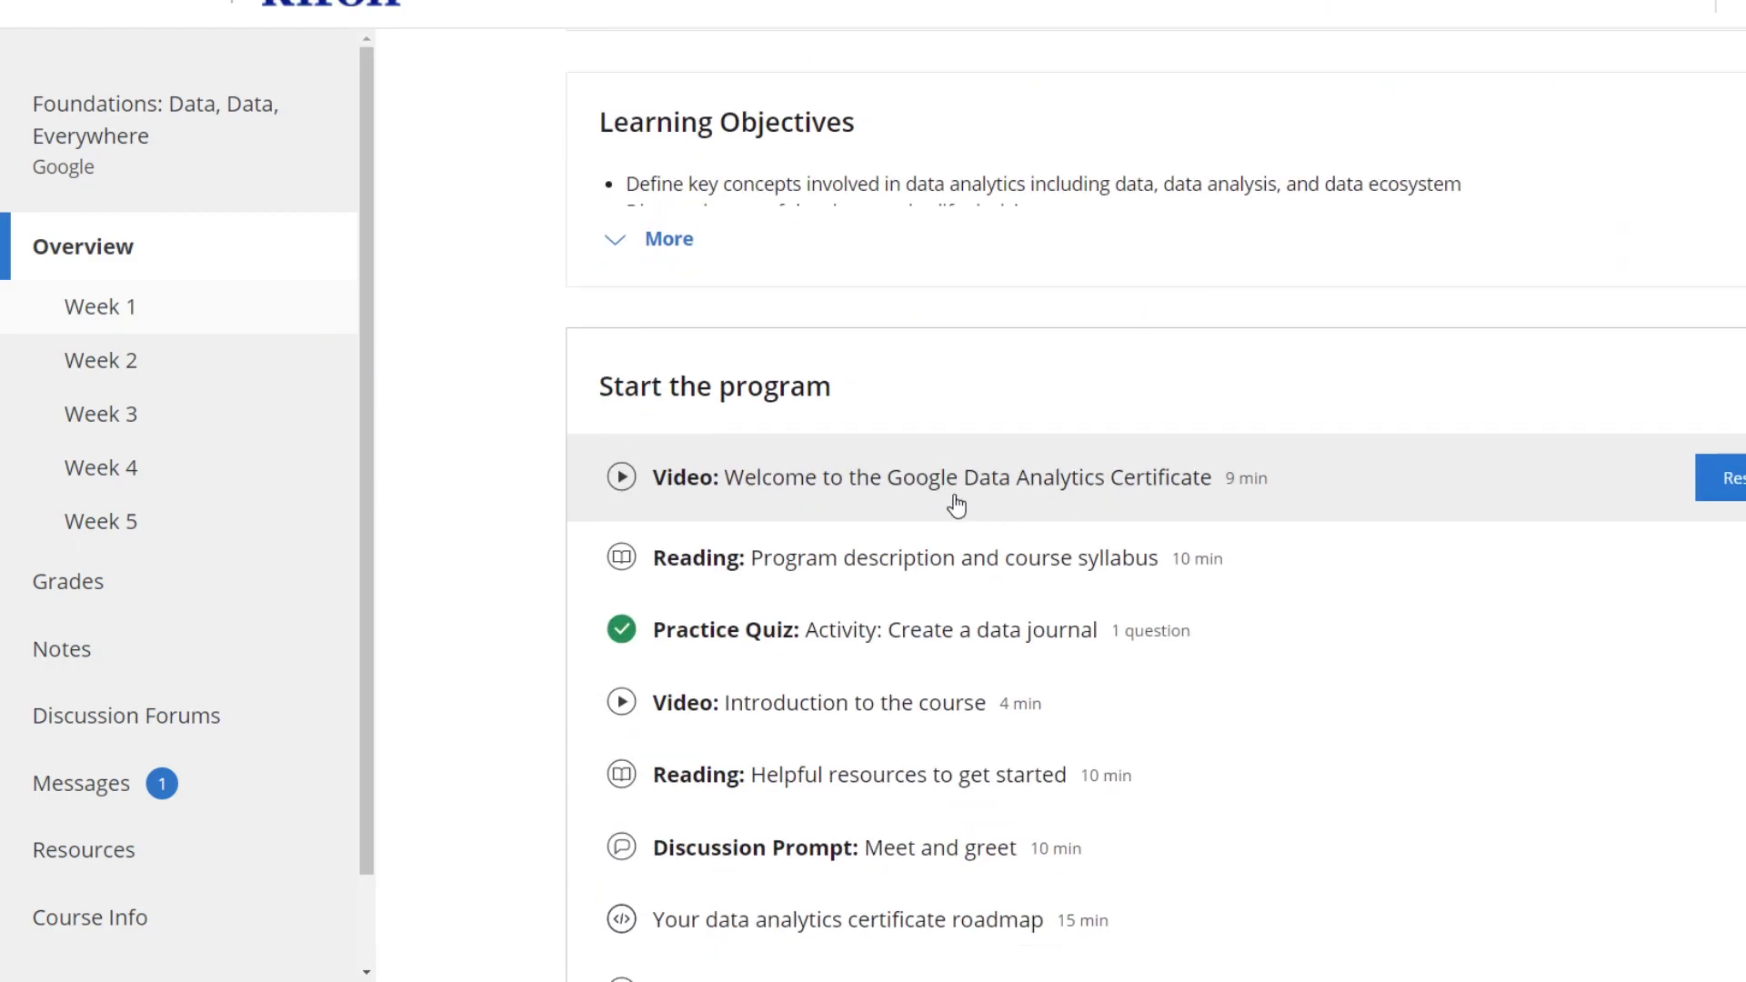
pyautogui.scroll(-1, 575, 621)
pyautogui.scroll(-2, 575, 621)
pyautogui.scroll(-4, 723, 600)
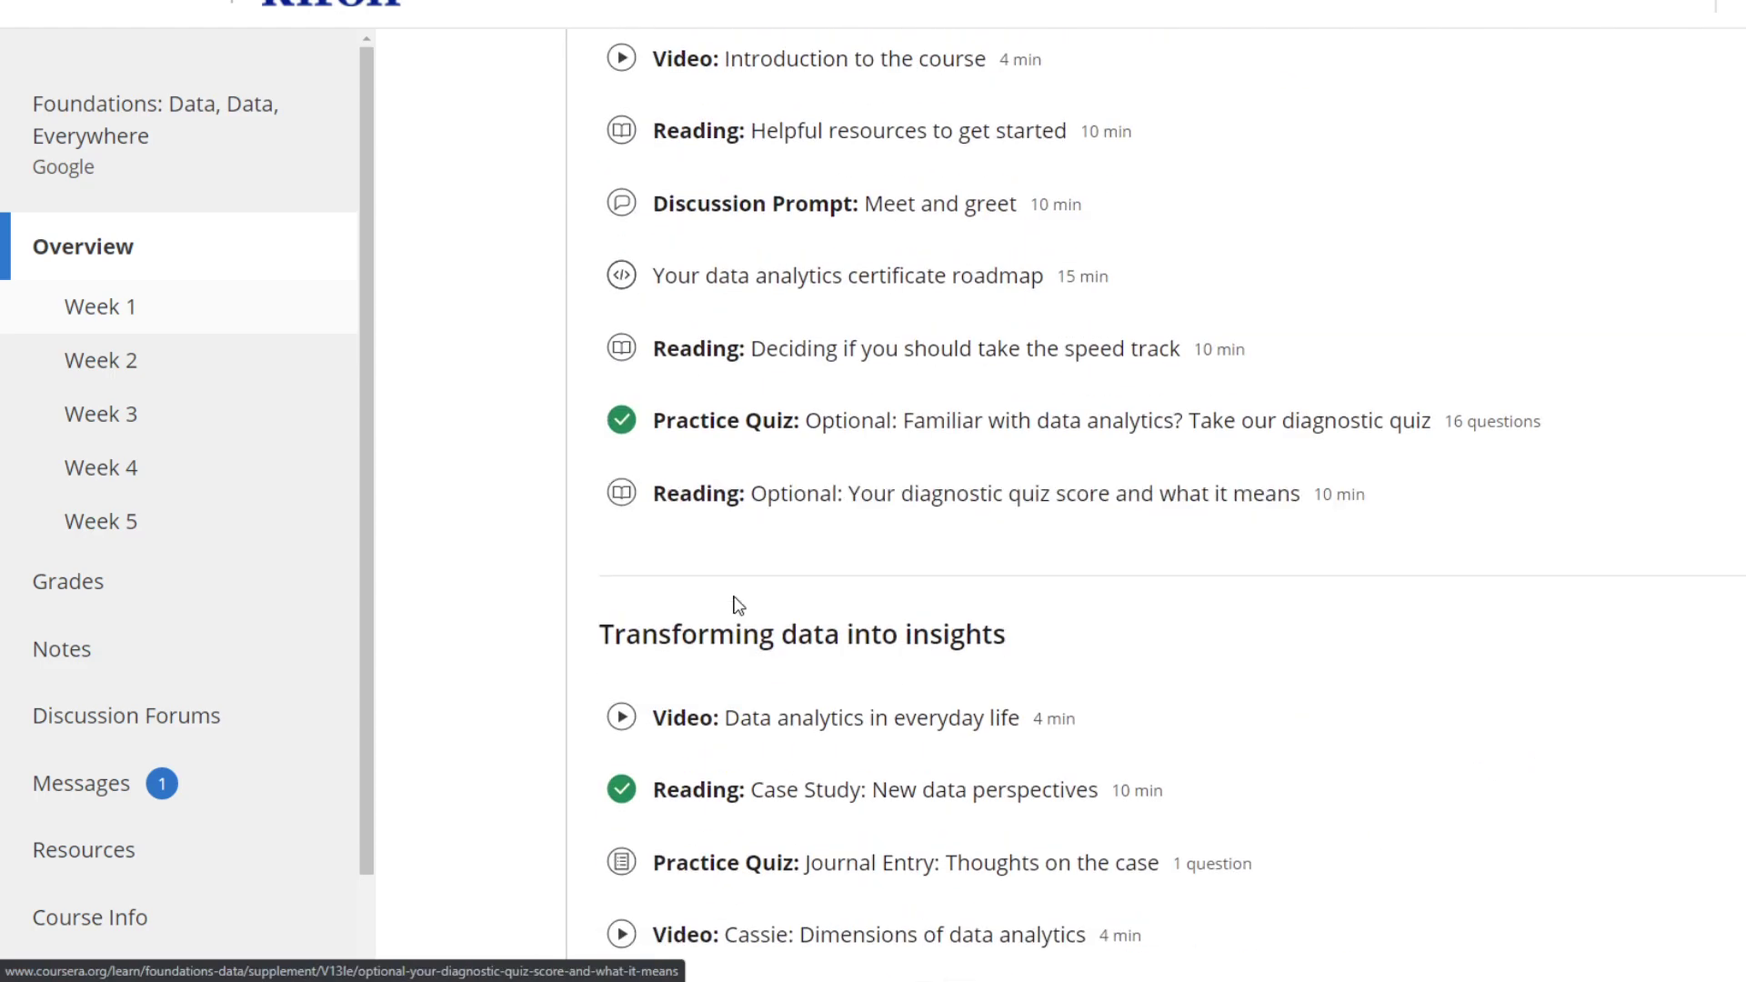
pyautogui.scroll(-3, 791, 553)
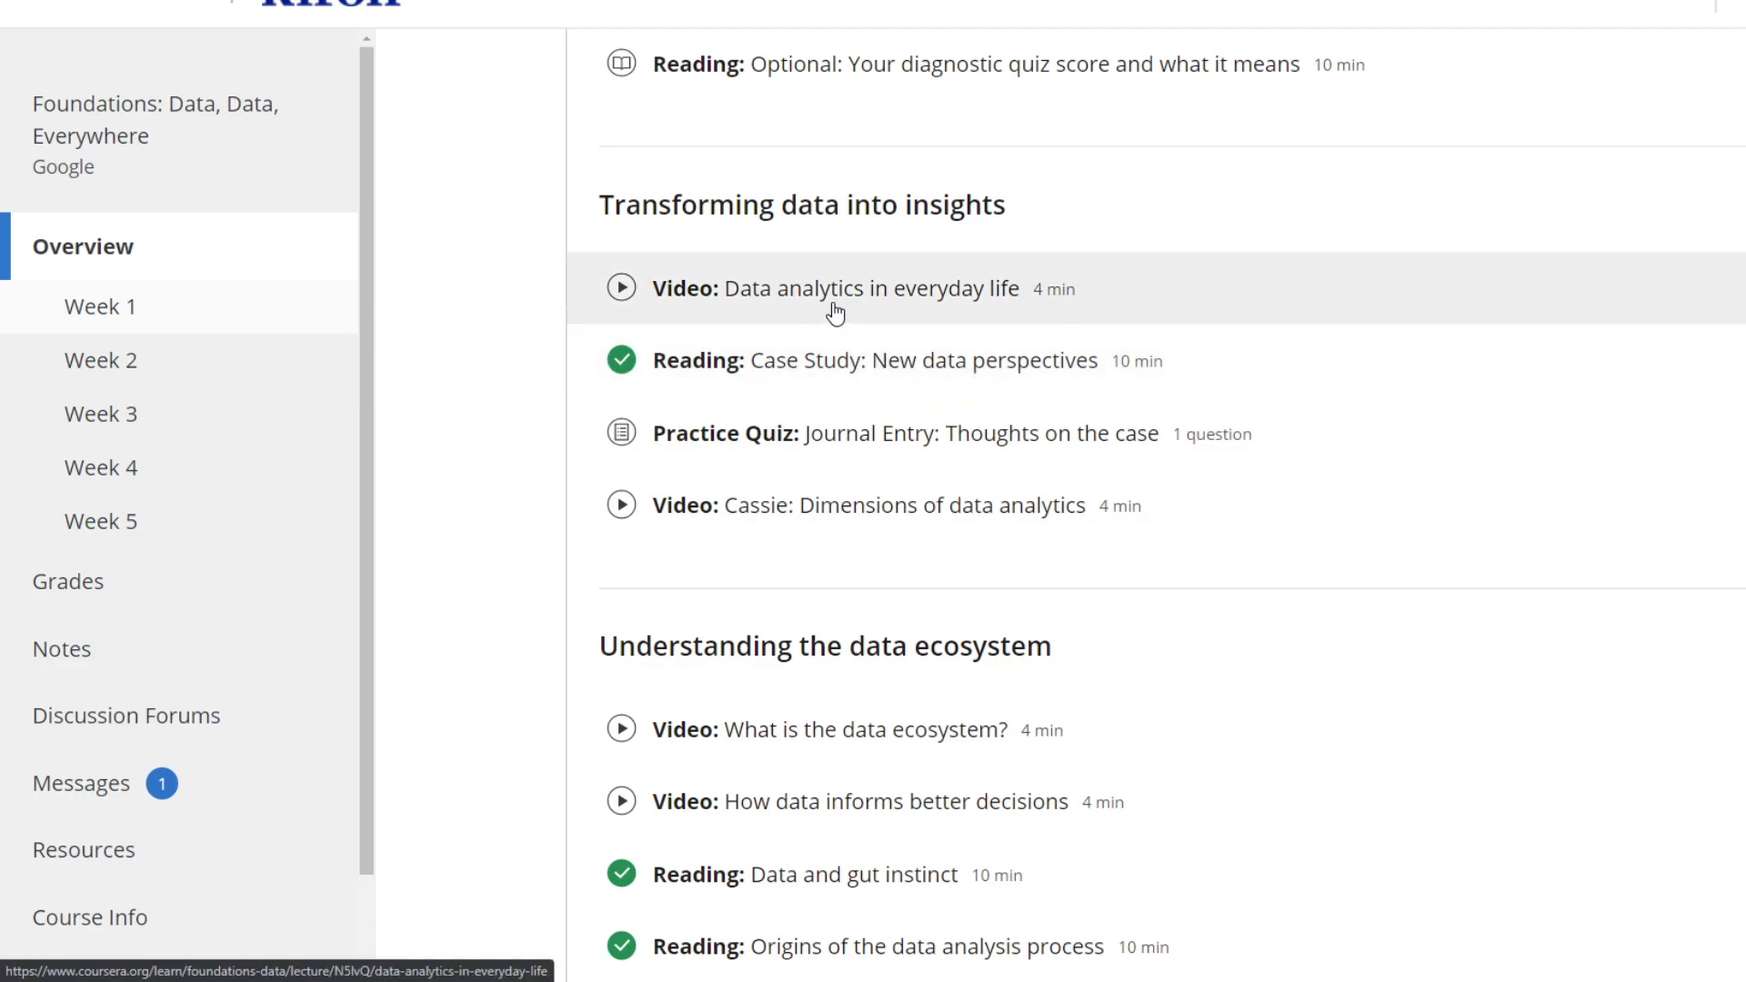
pyautogui.scroll(-2, 835, 311)
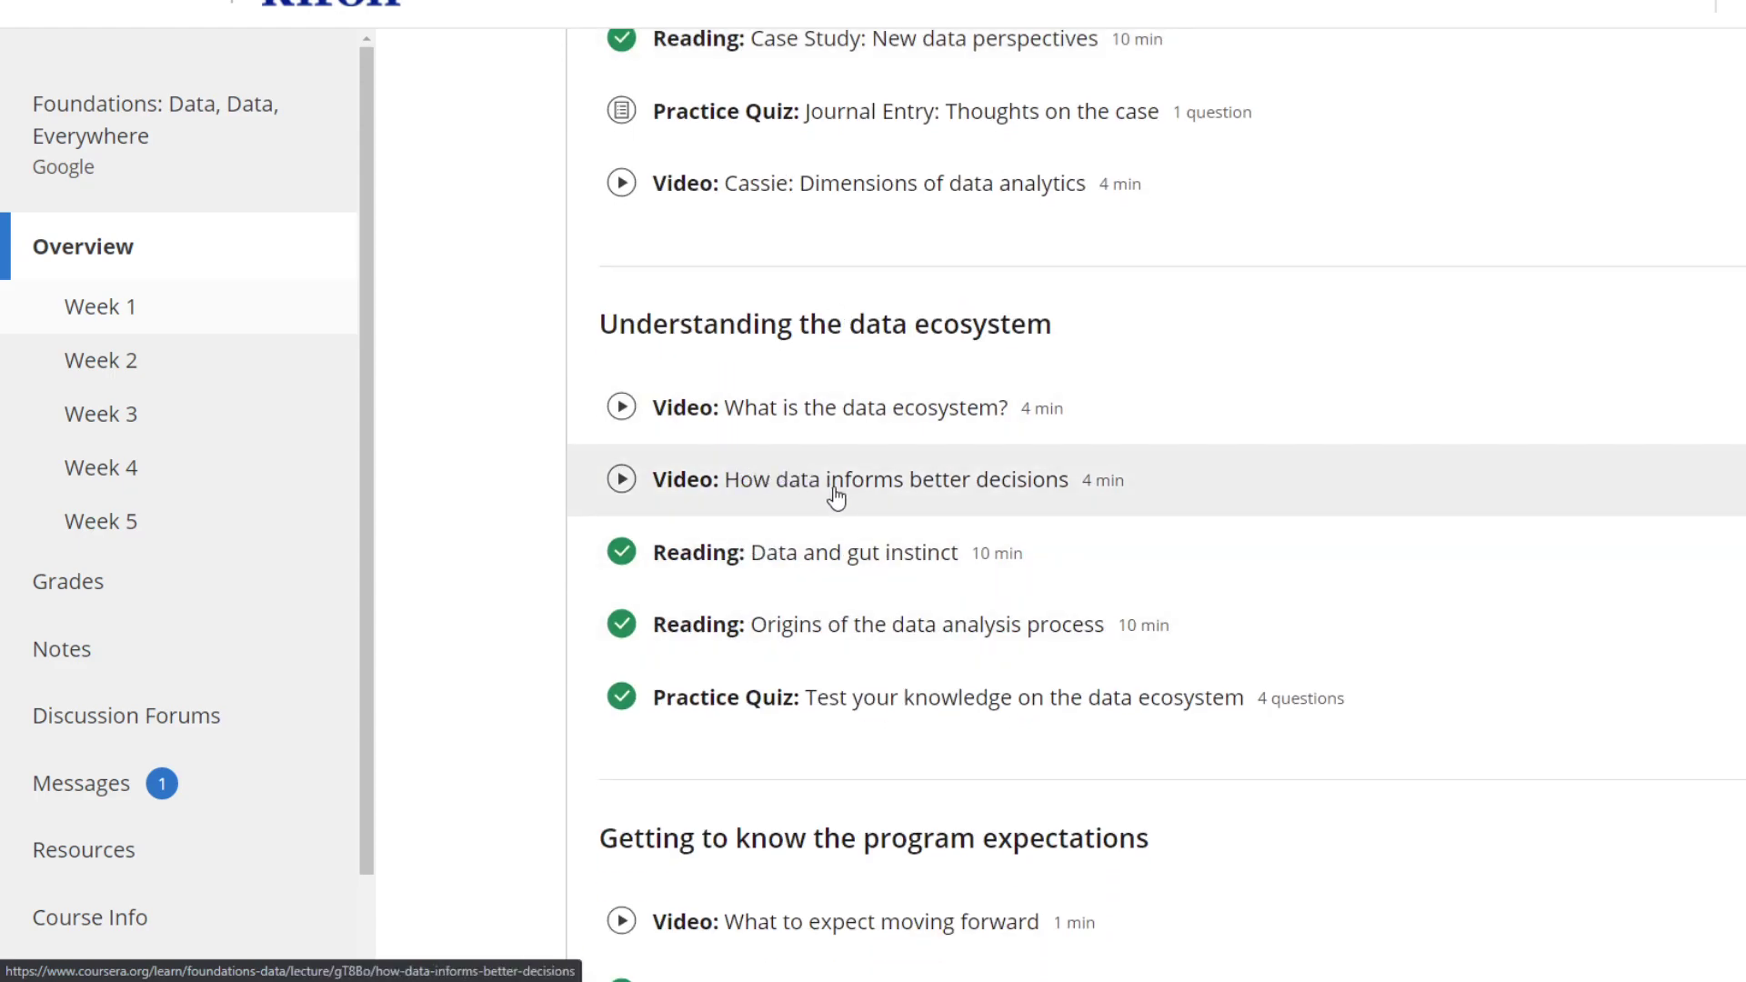
pyautogui.click(130, 359)
pyautogui.click(172, 410)
pyautogui.click(193, 368)
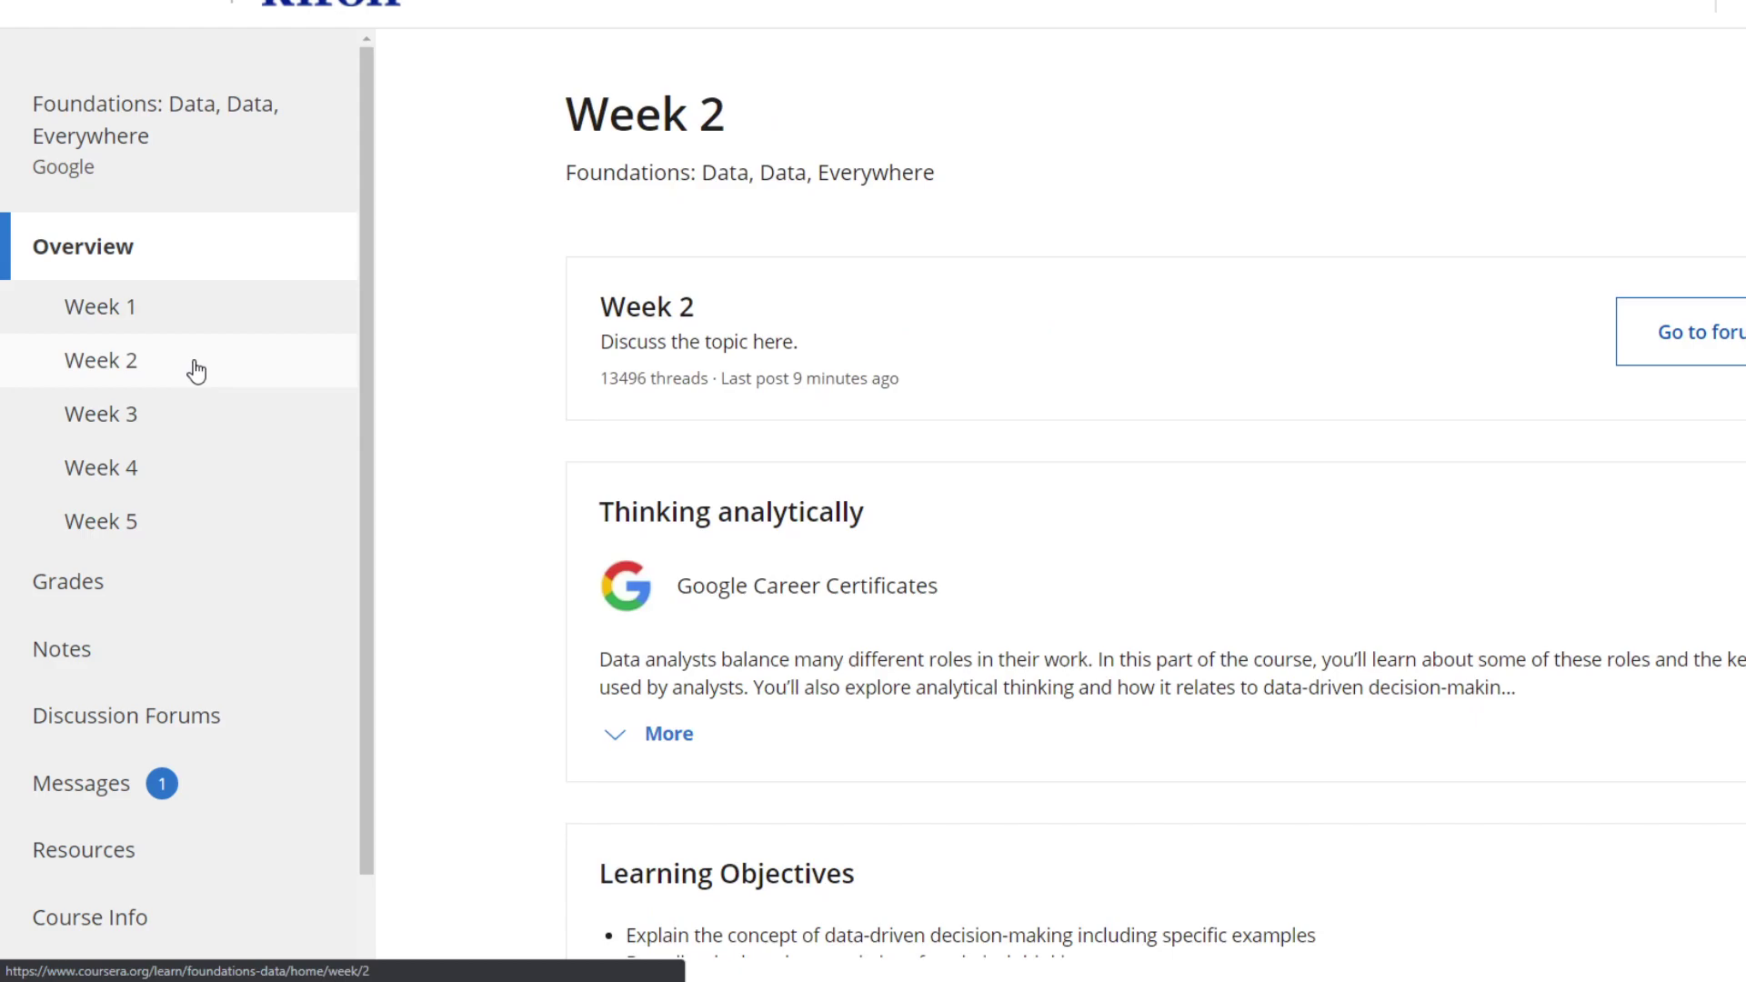
pyautogui.scroll(-5, 611, 417)
pyautogui.scroll(-5, 610, 416)
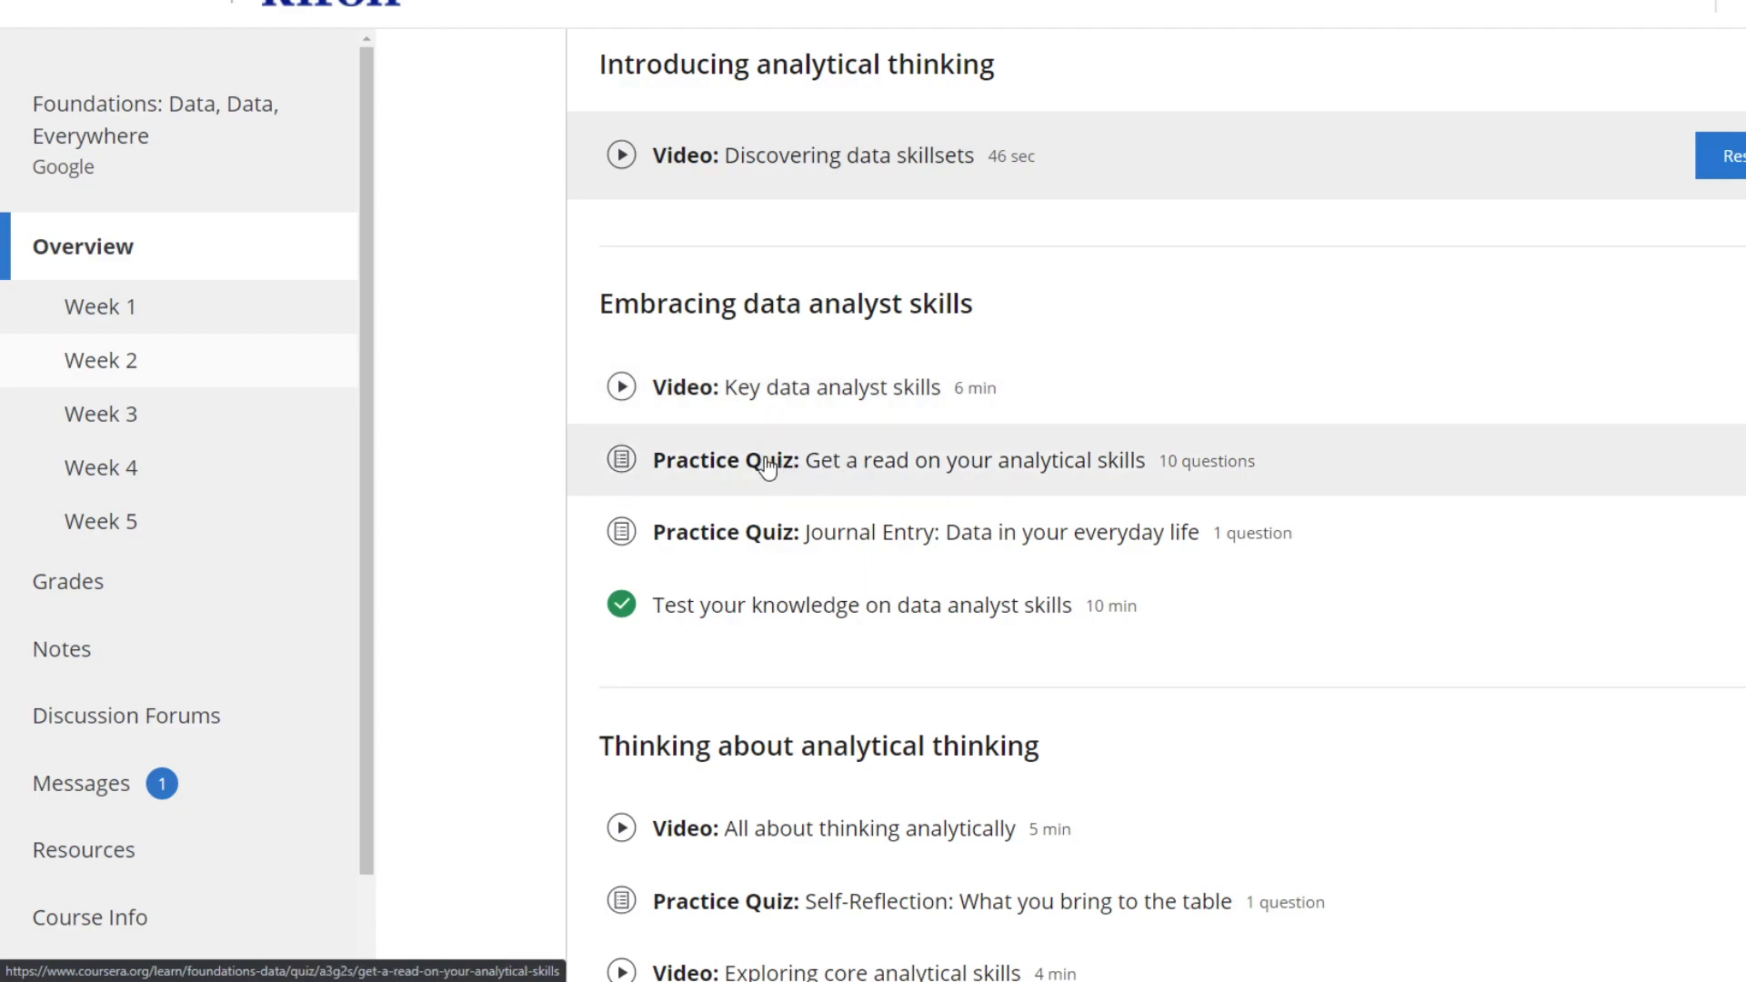
pyautogui.scroll(3, 784, 350)
# Step: Move through the Week 4, 1 and 3 overviews and play 'Phases of the data life cycle'
pyautogui.click(101, 467)
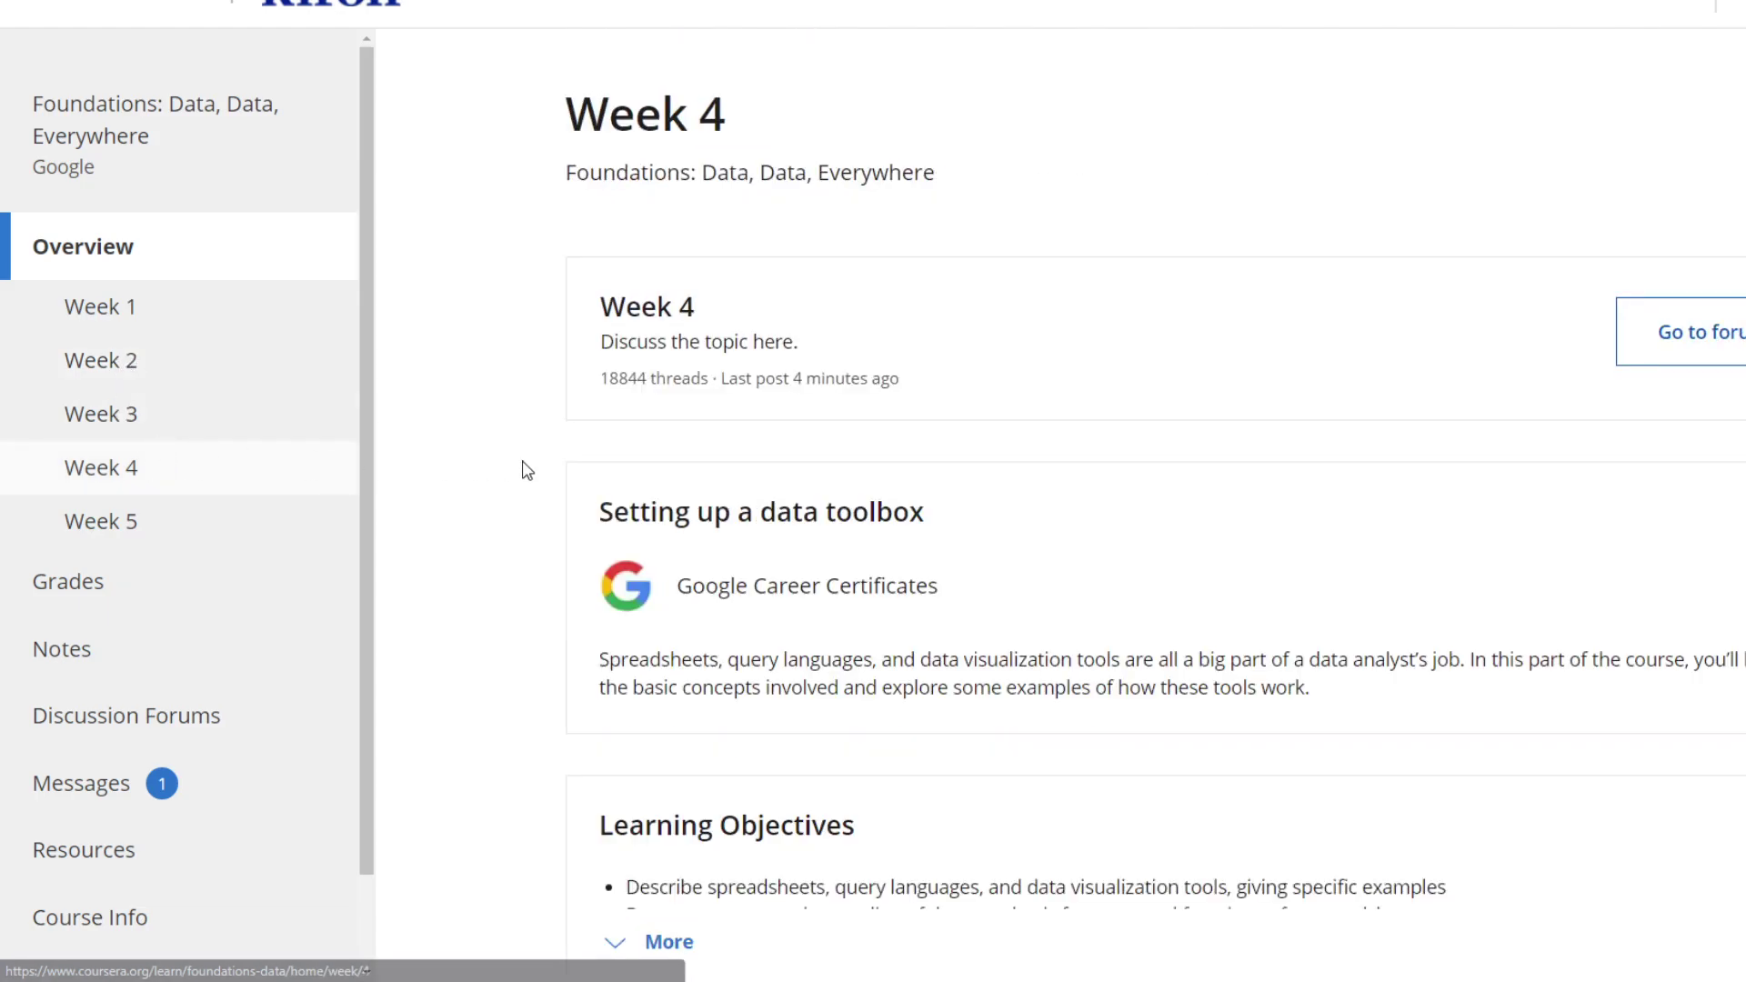
pyautogui.scroll(-5, 632, 492)
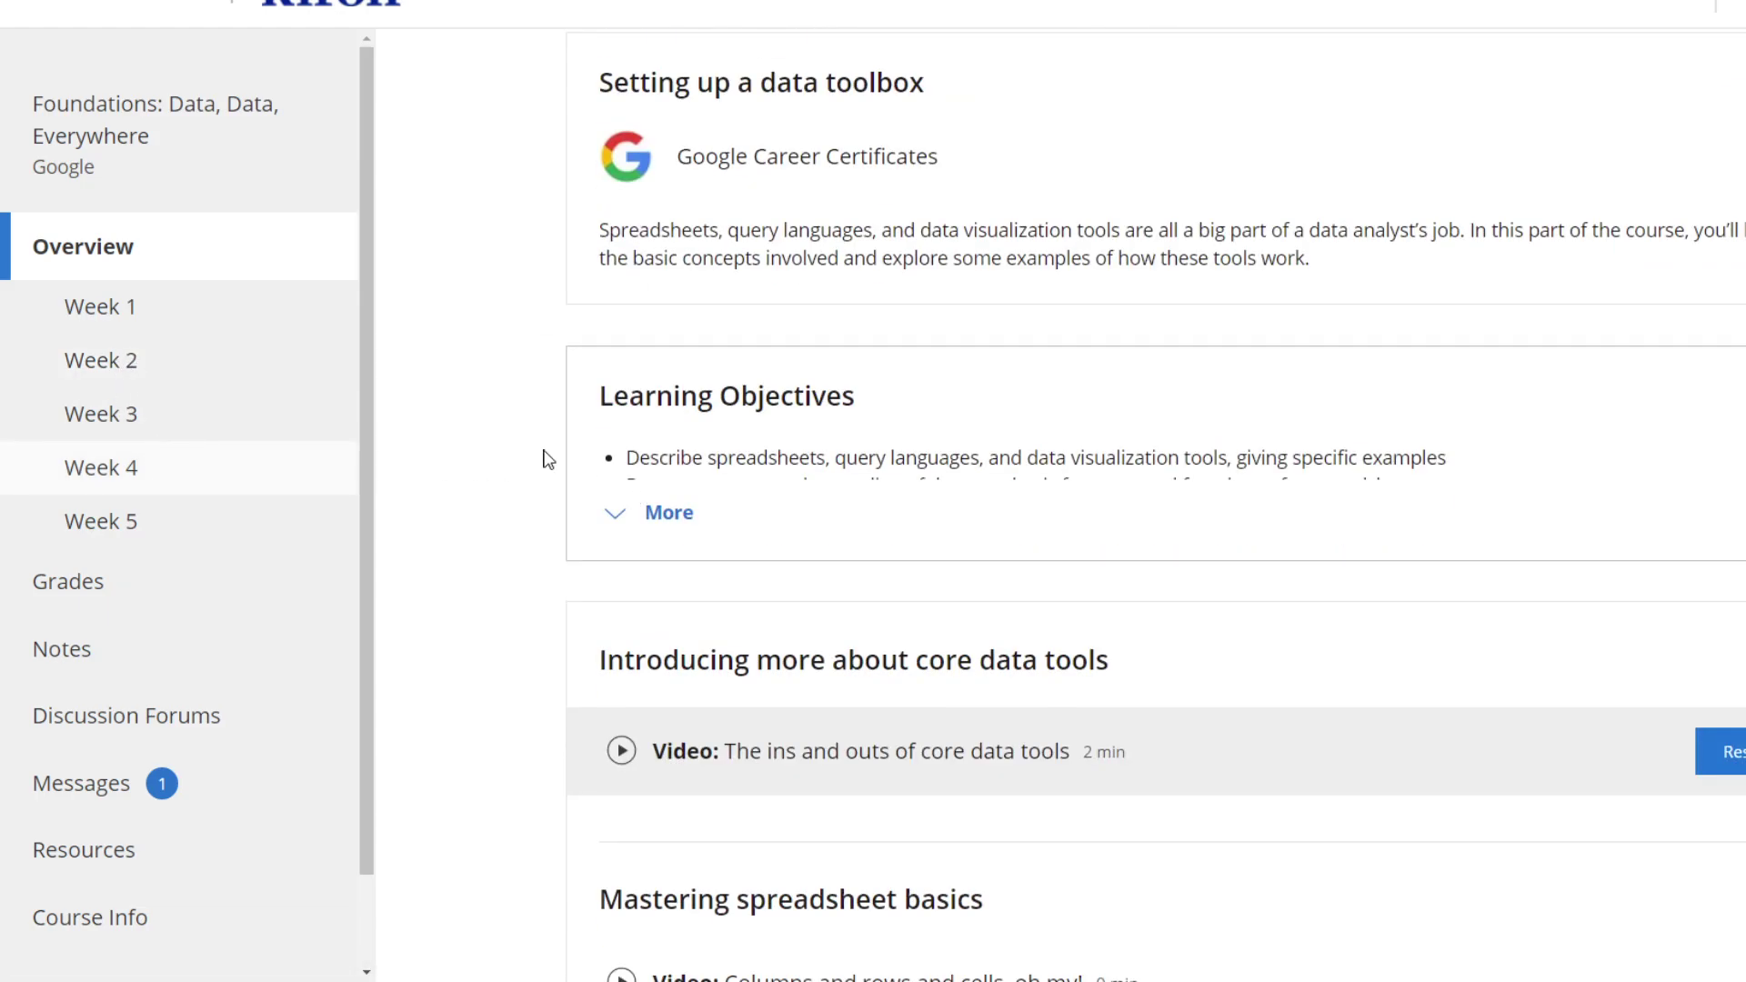
pyautogui.click(100, 306)
pyautogui.click(100, 413)
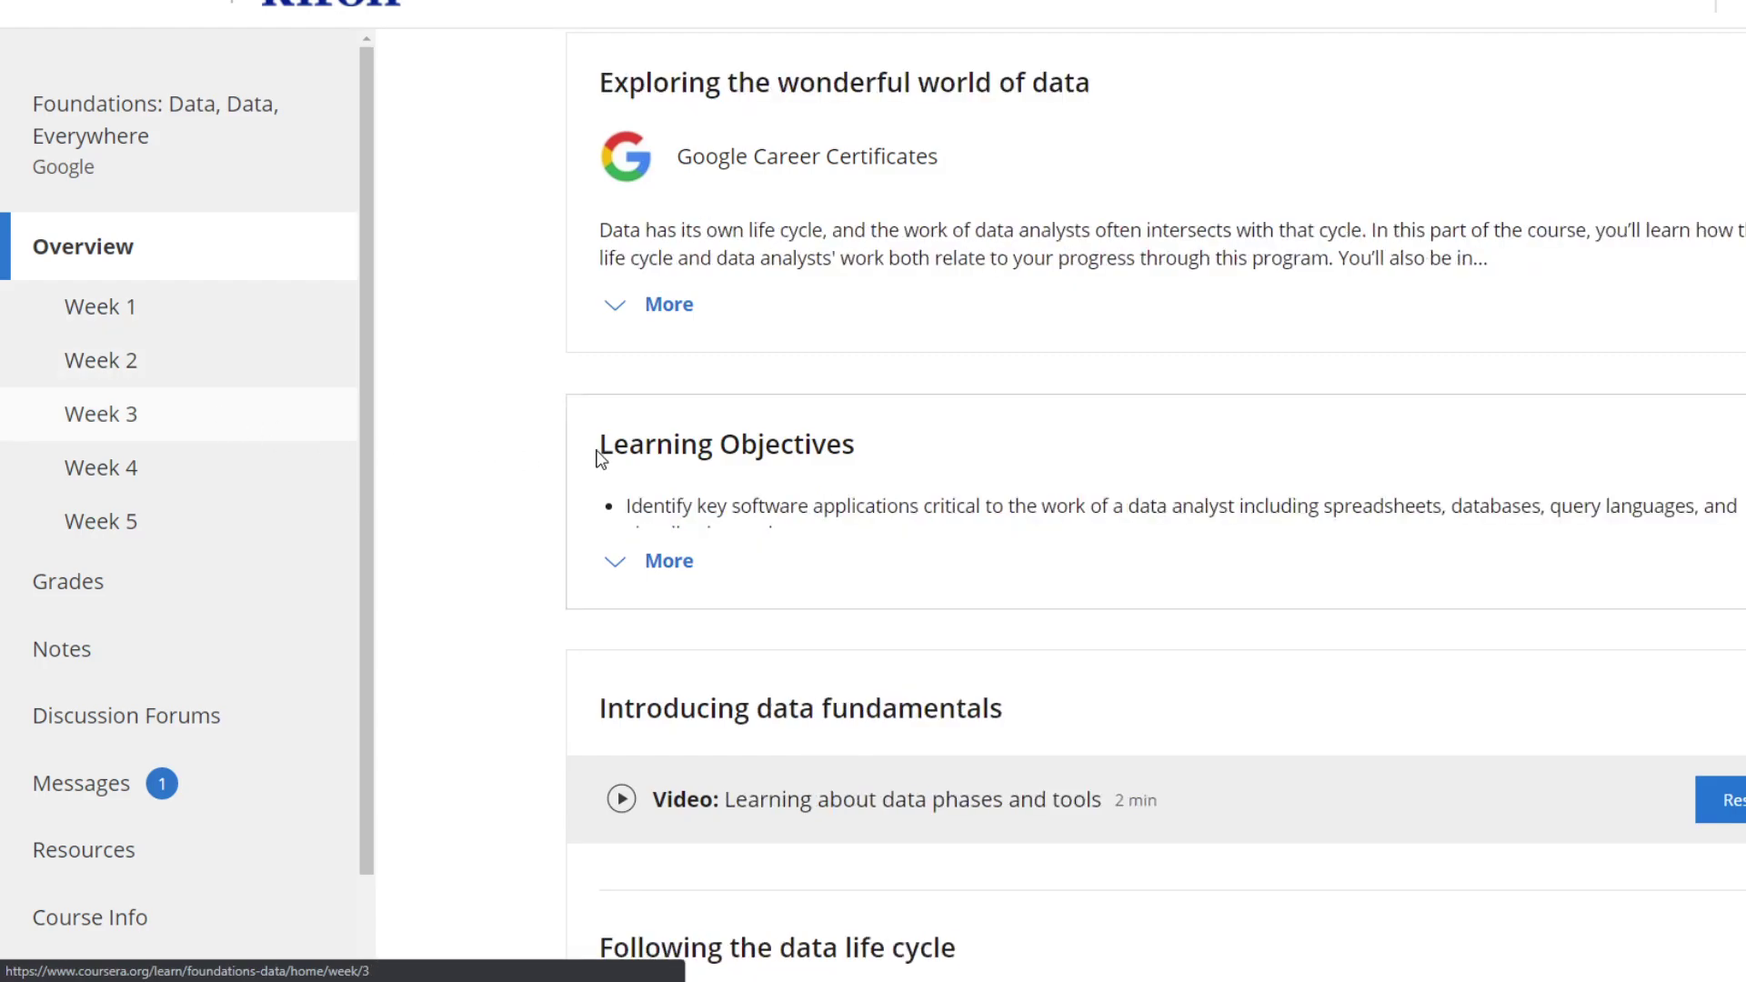
pyautogui.scroll(-4, 596, 459)
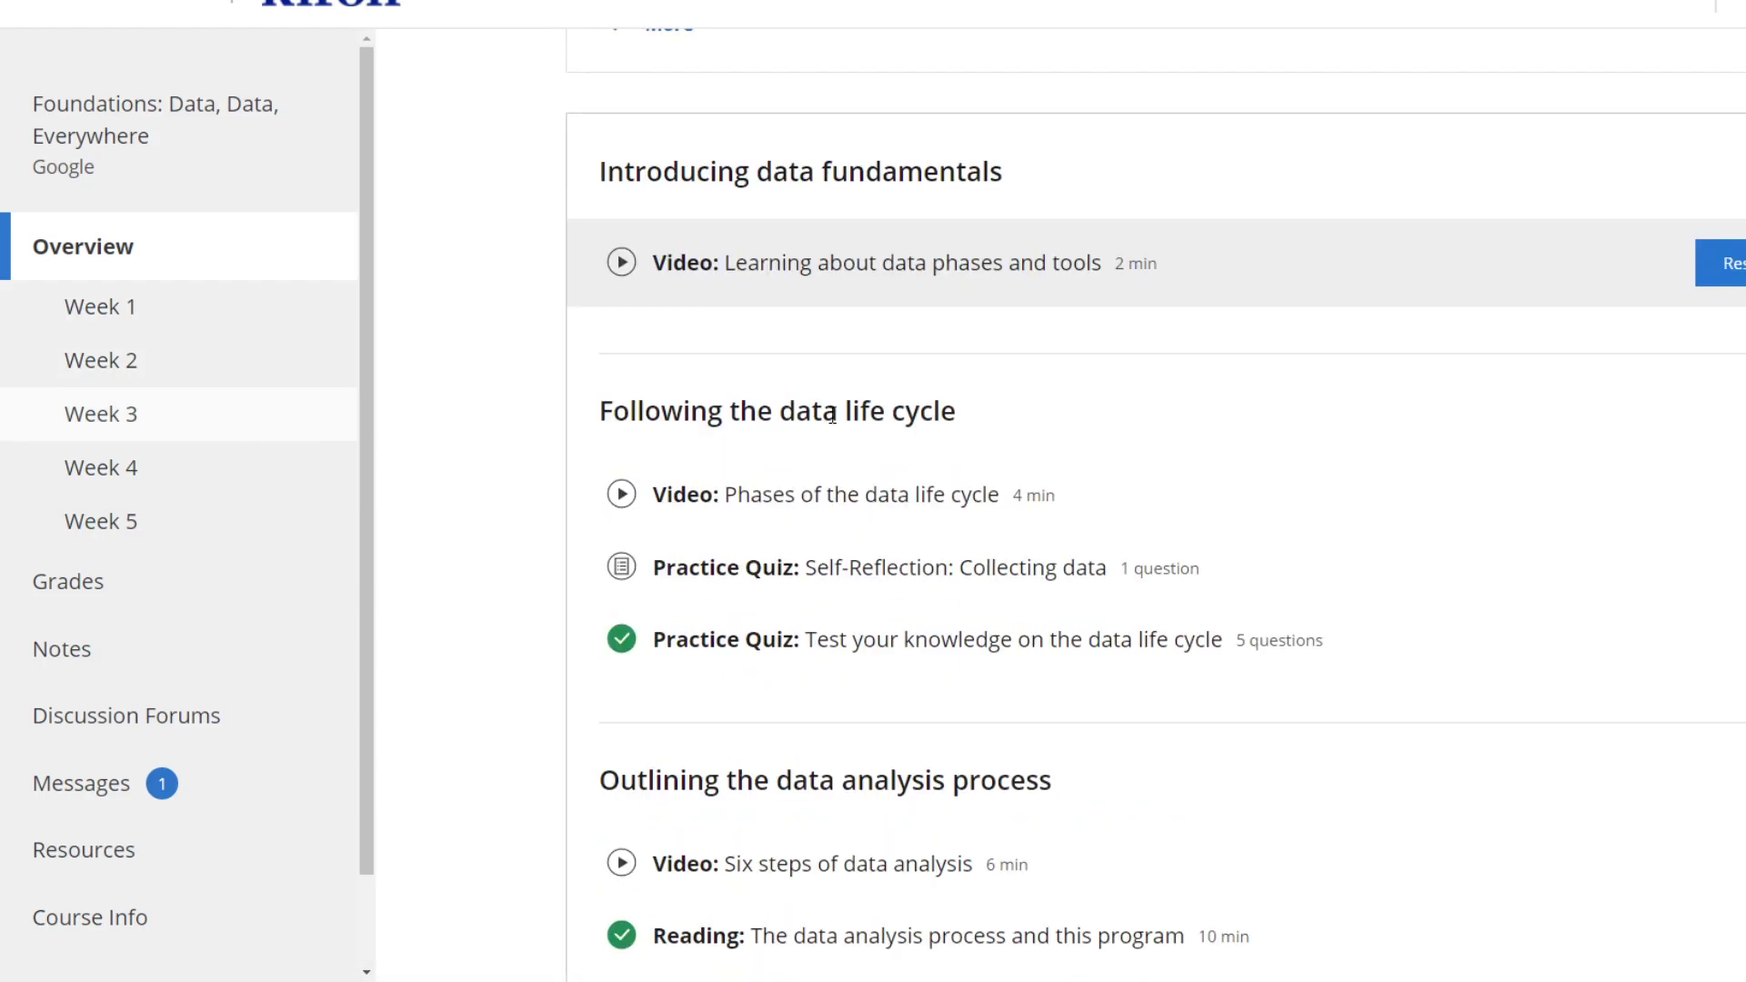
pyautogui.click(847, 508)
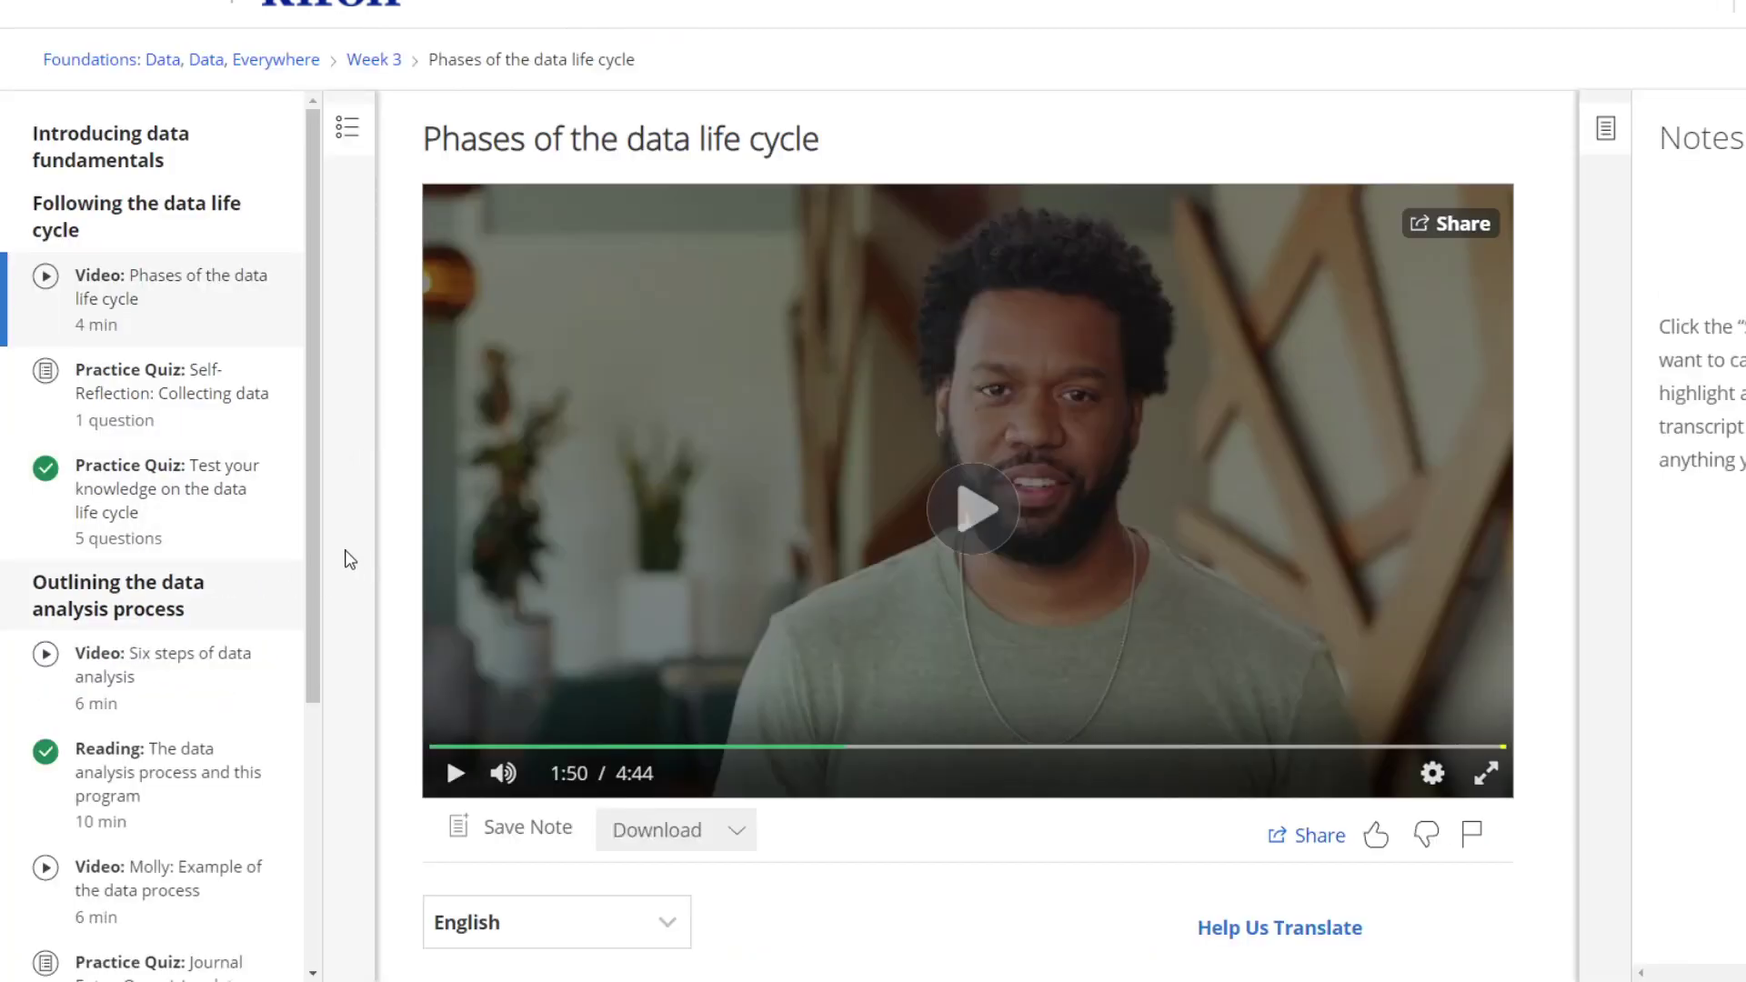
# Step: Open the reading 'The data analysis process and this program' and briefly select its title
pyautogui.click(163, 770)
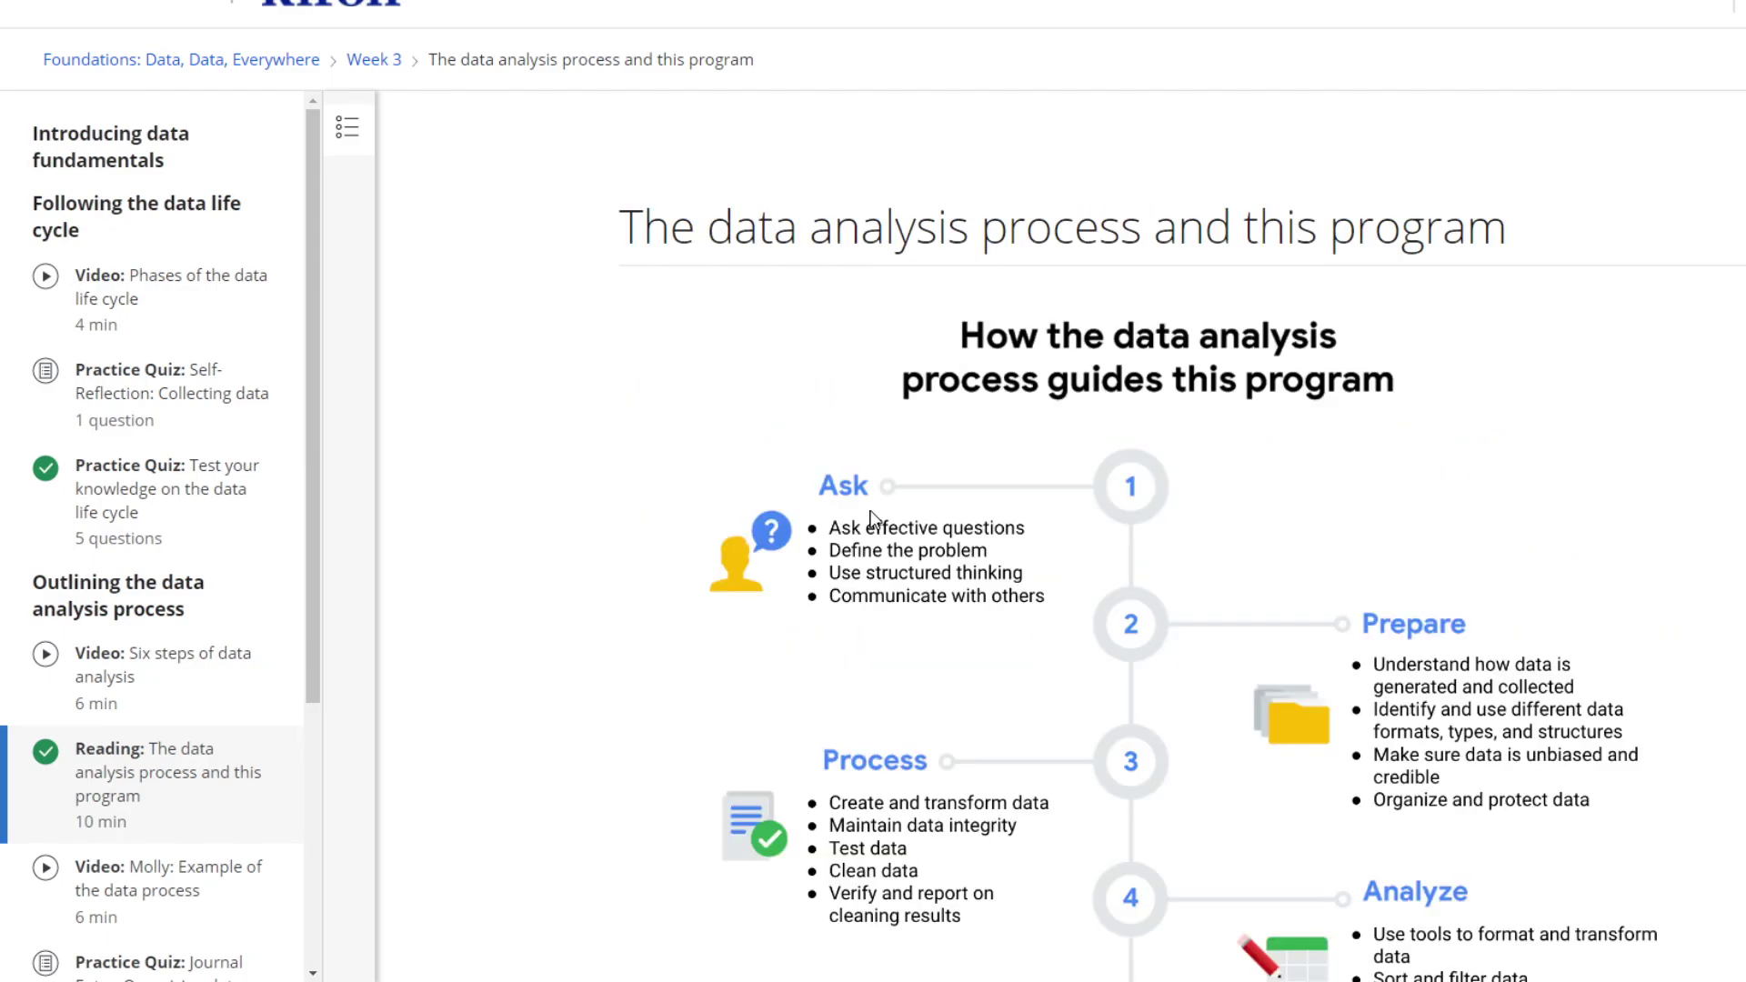
pyautogui.moveTo(636, 228); pyautogui.dragTo(1511, 257)
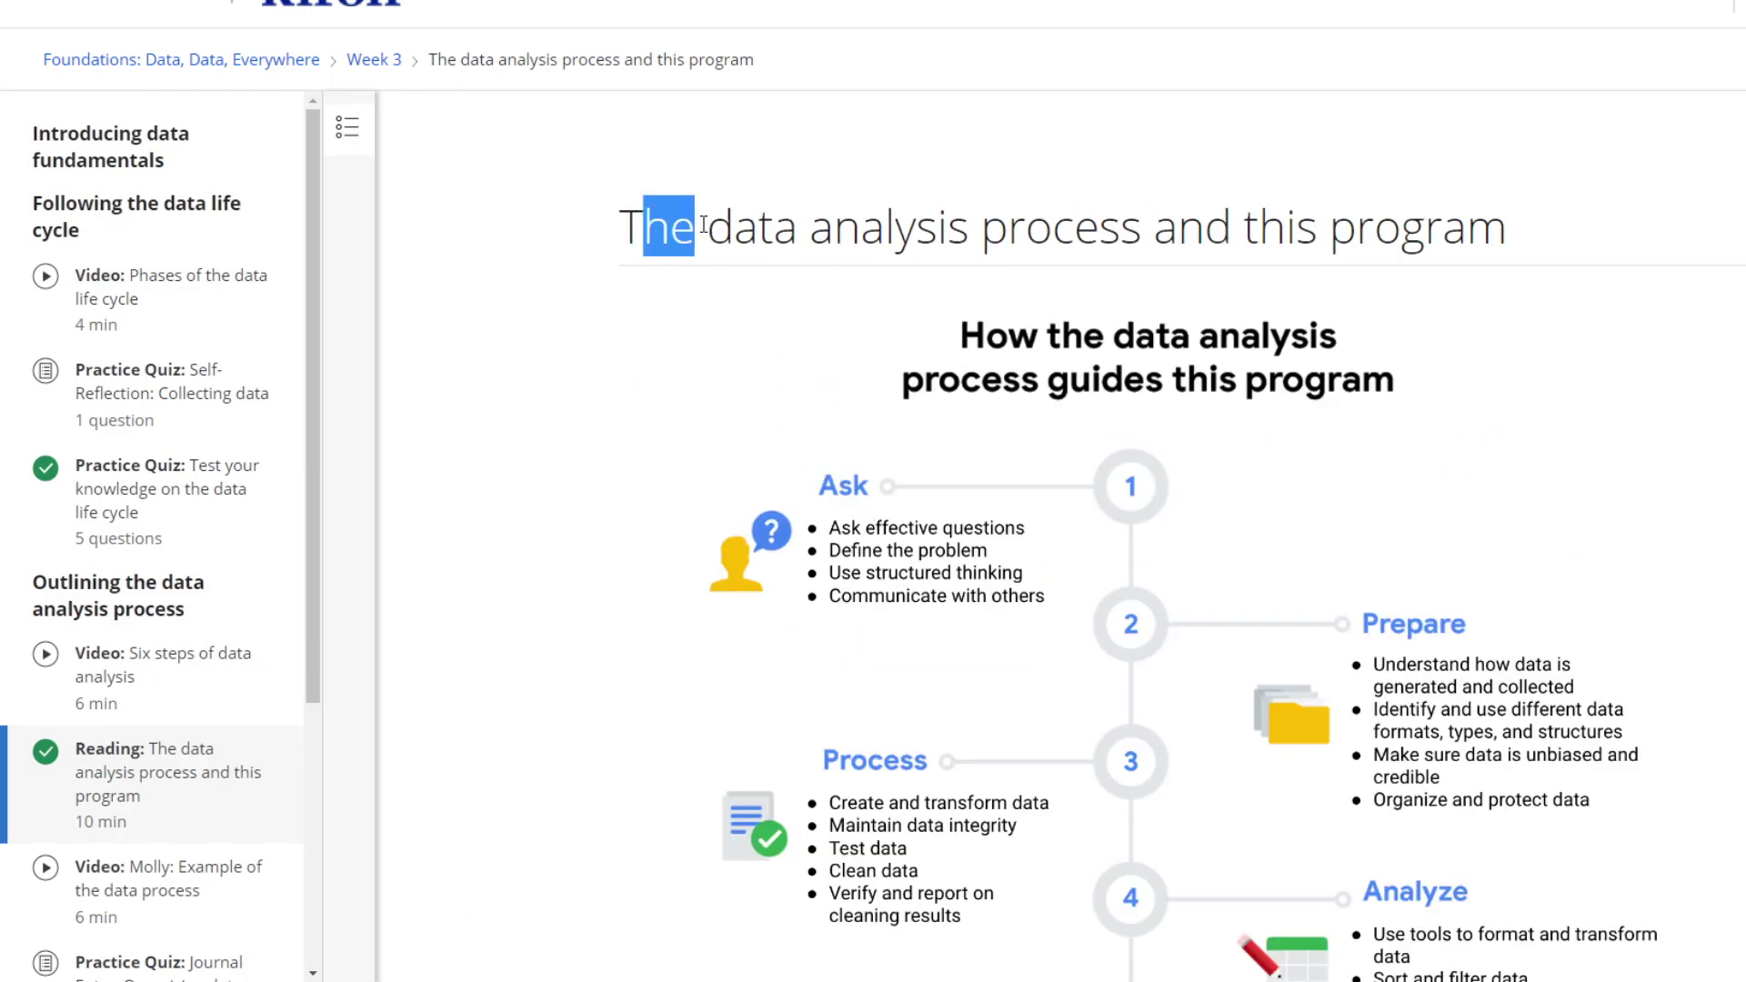
pyautogui.click(1537, 277)
pyautogui.scroll(-5, 1538, 278)
pyautogui.scroll(-3, 1538, 278)
pyautogui.scroll(3, 1556, 298)
pyautogui.scroll(2, 1556, 297)
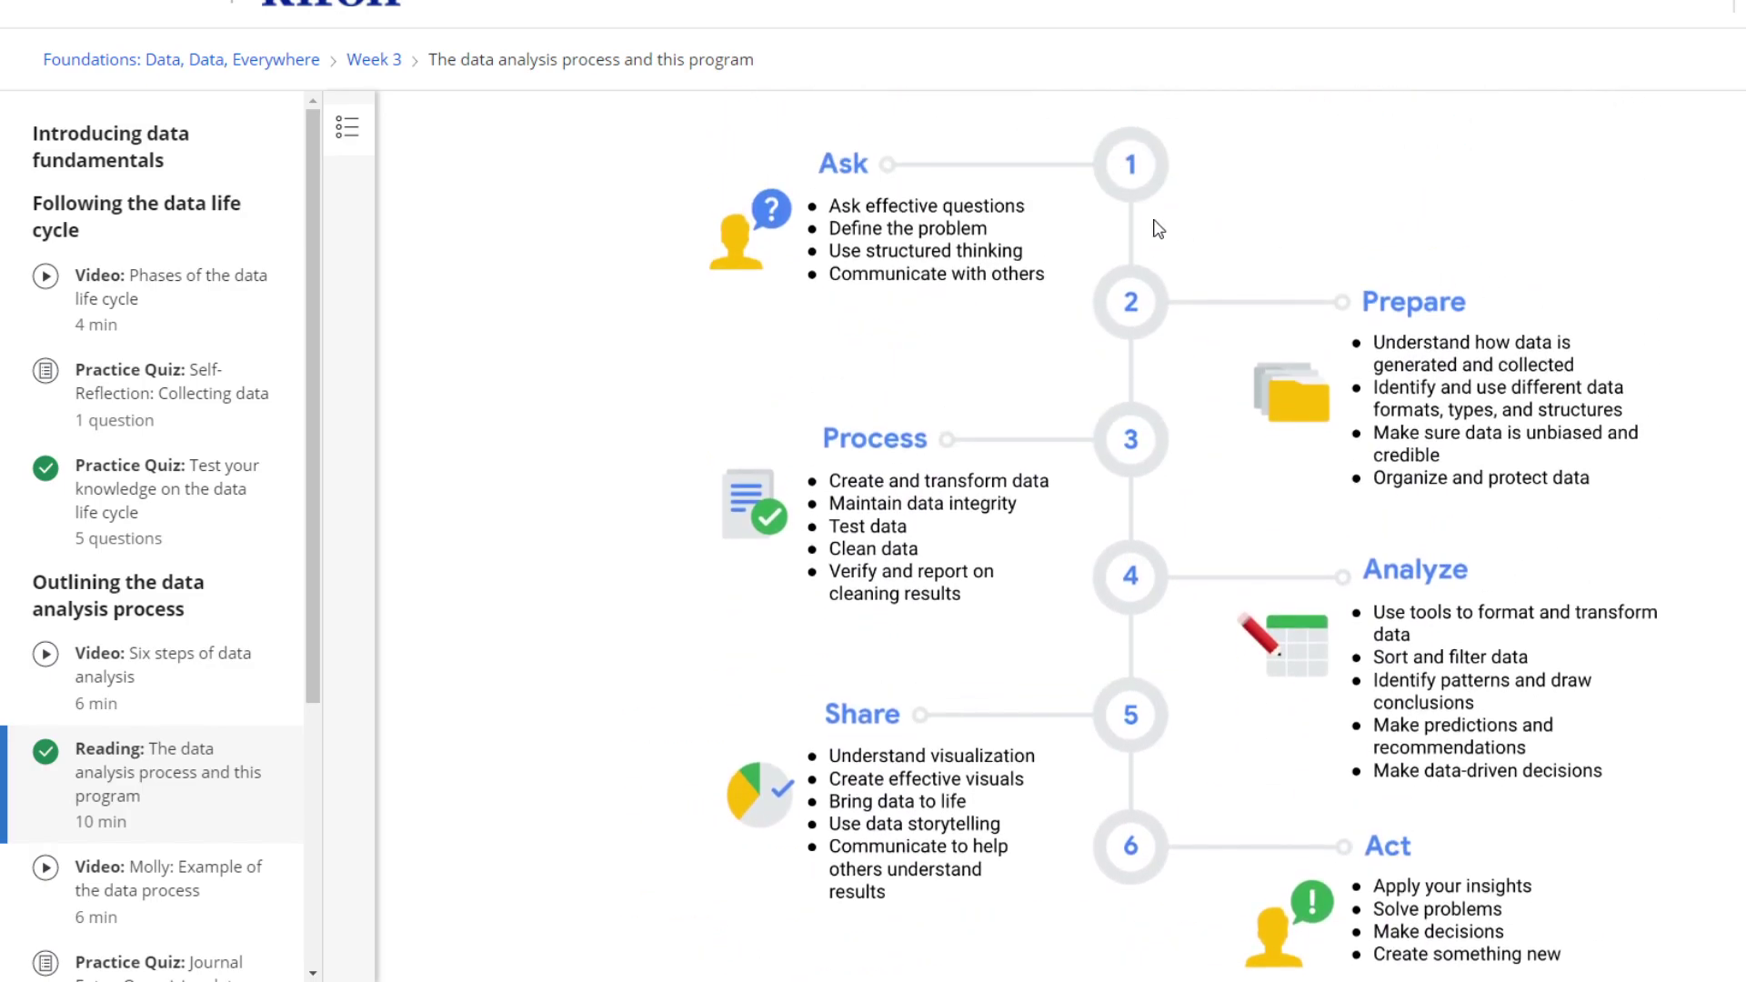
pyautogui.scroll(3, 1556, 297)
pyautogui.scroll(2, 1156, 227)
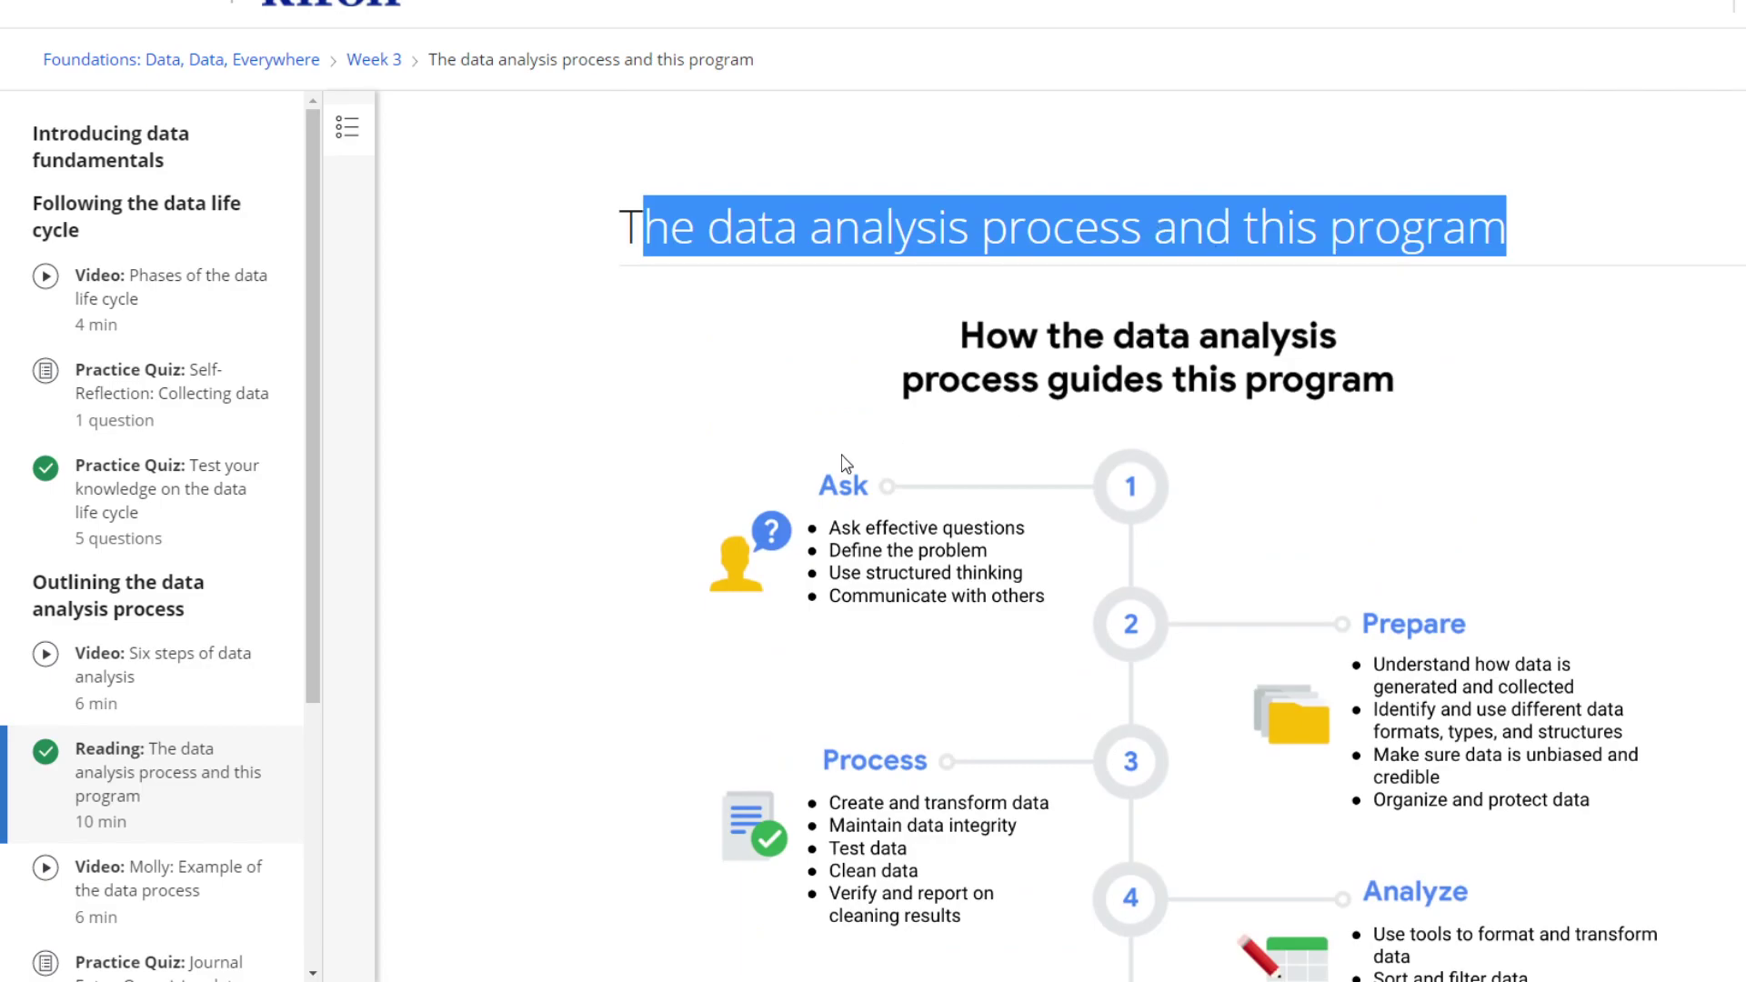
pyautogui.scroll(-3, 842, 464)
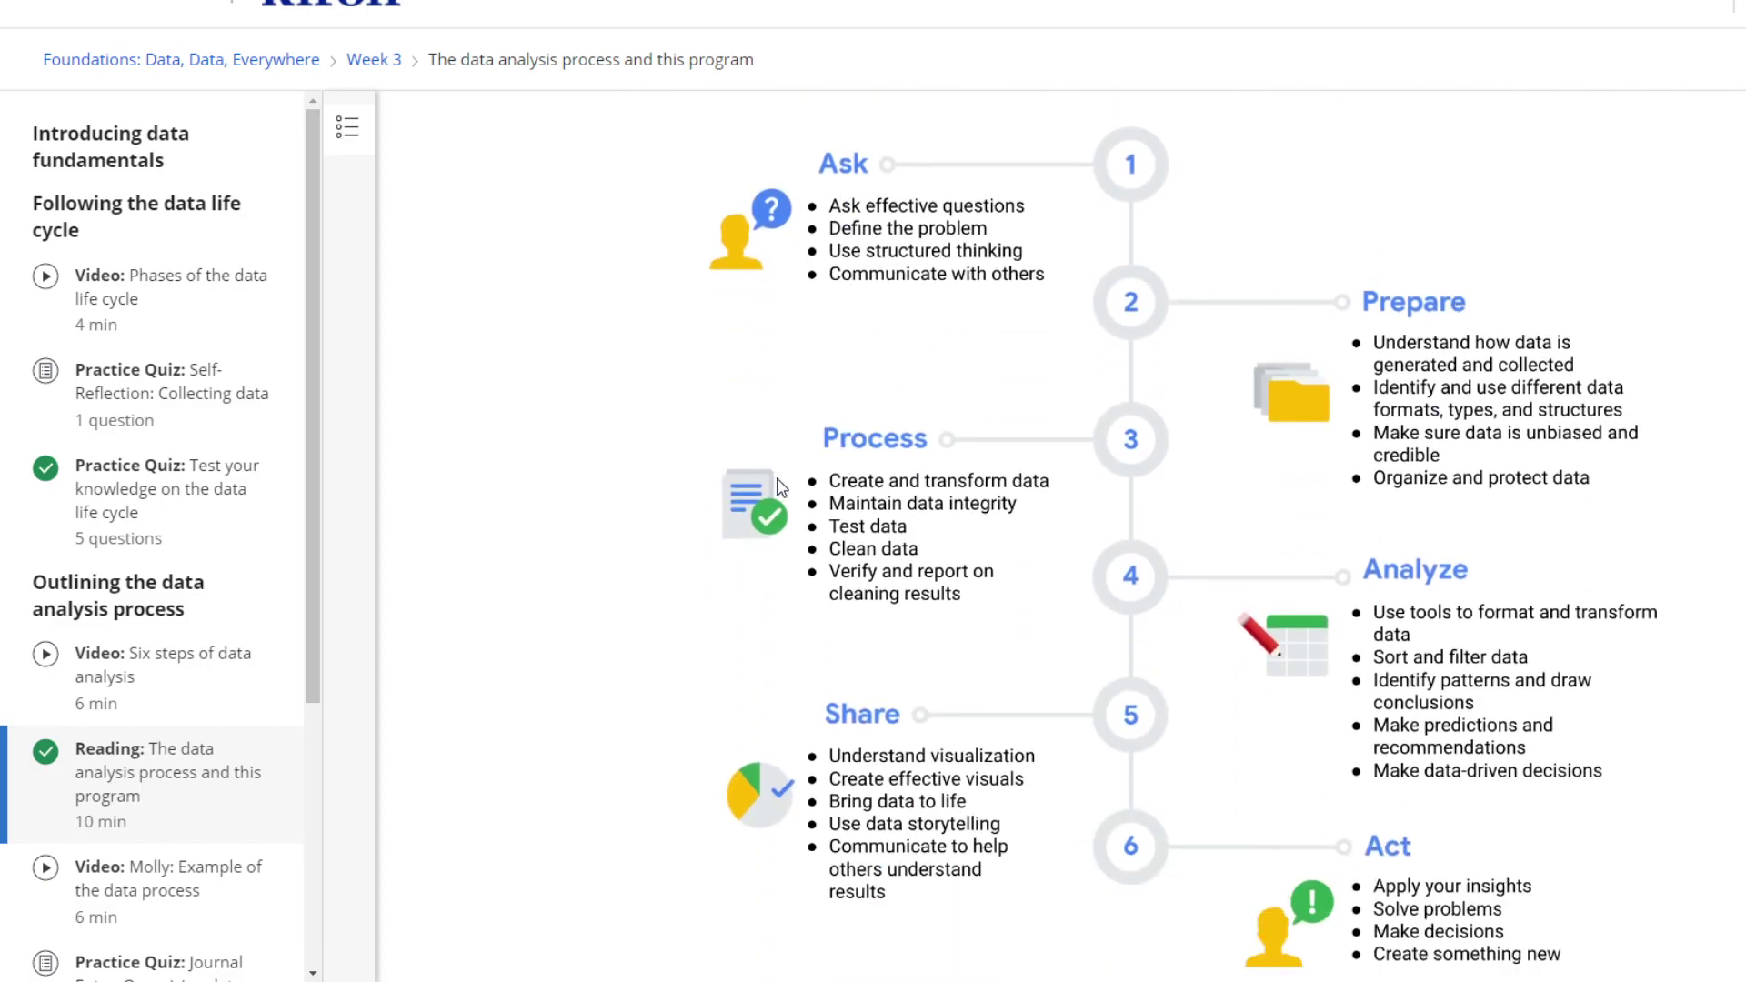
pyautogui.scroll(-3, 1393, 621)
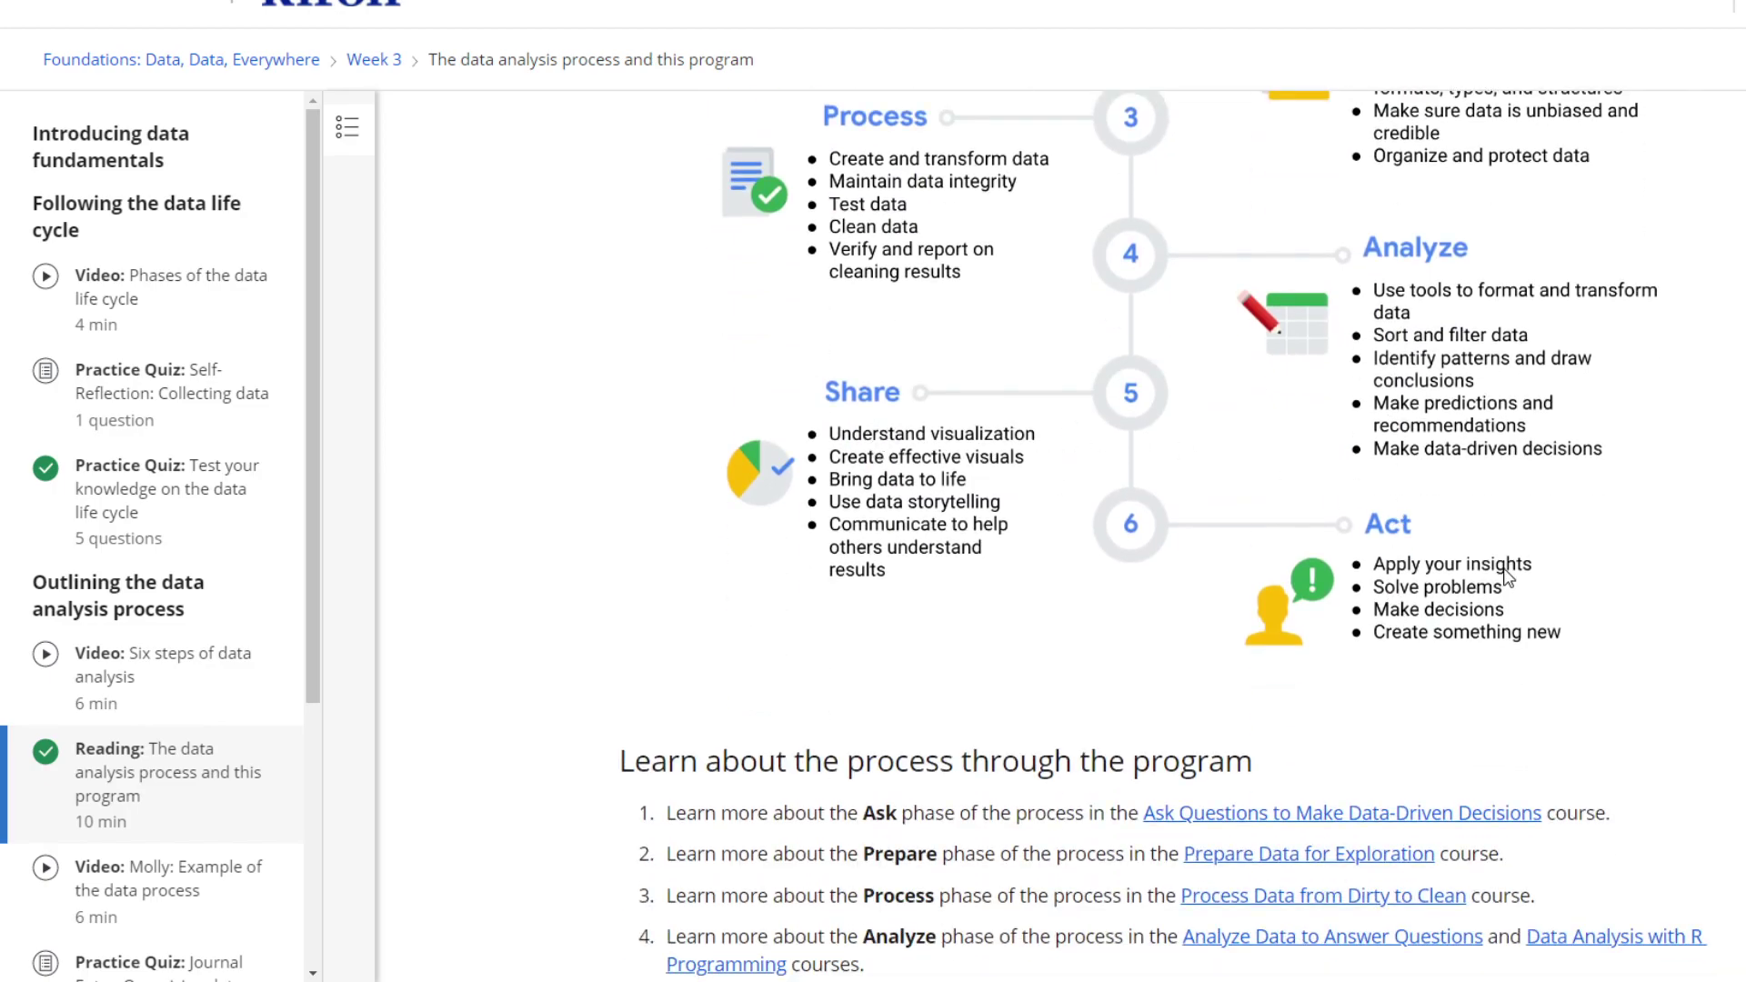
pyautogui.scroll(-4, 1511, 578)
pyautogui.scroll(-1, 1511, 578)
pyautogui.scroll(-4, 165, 547)
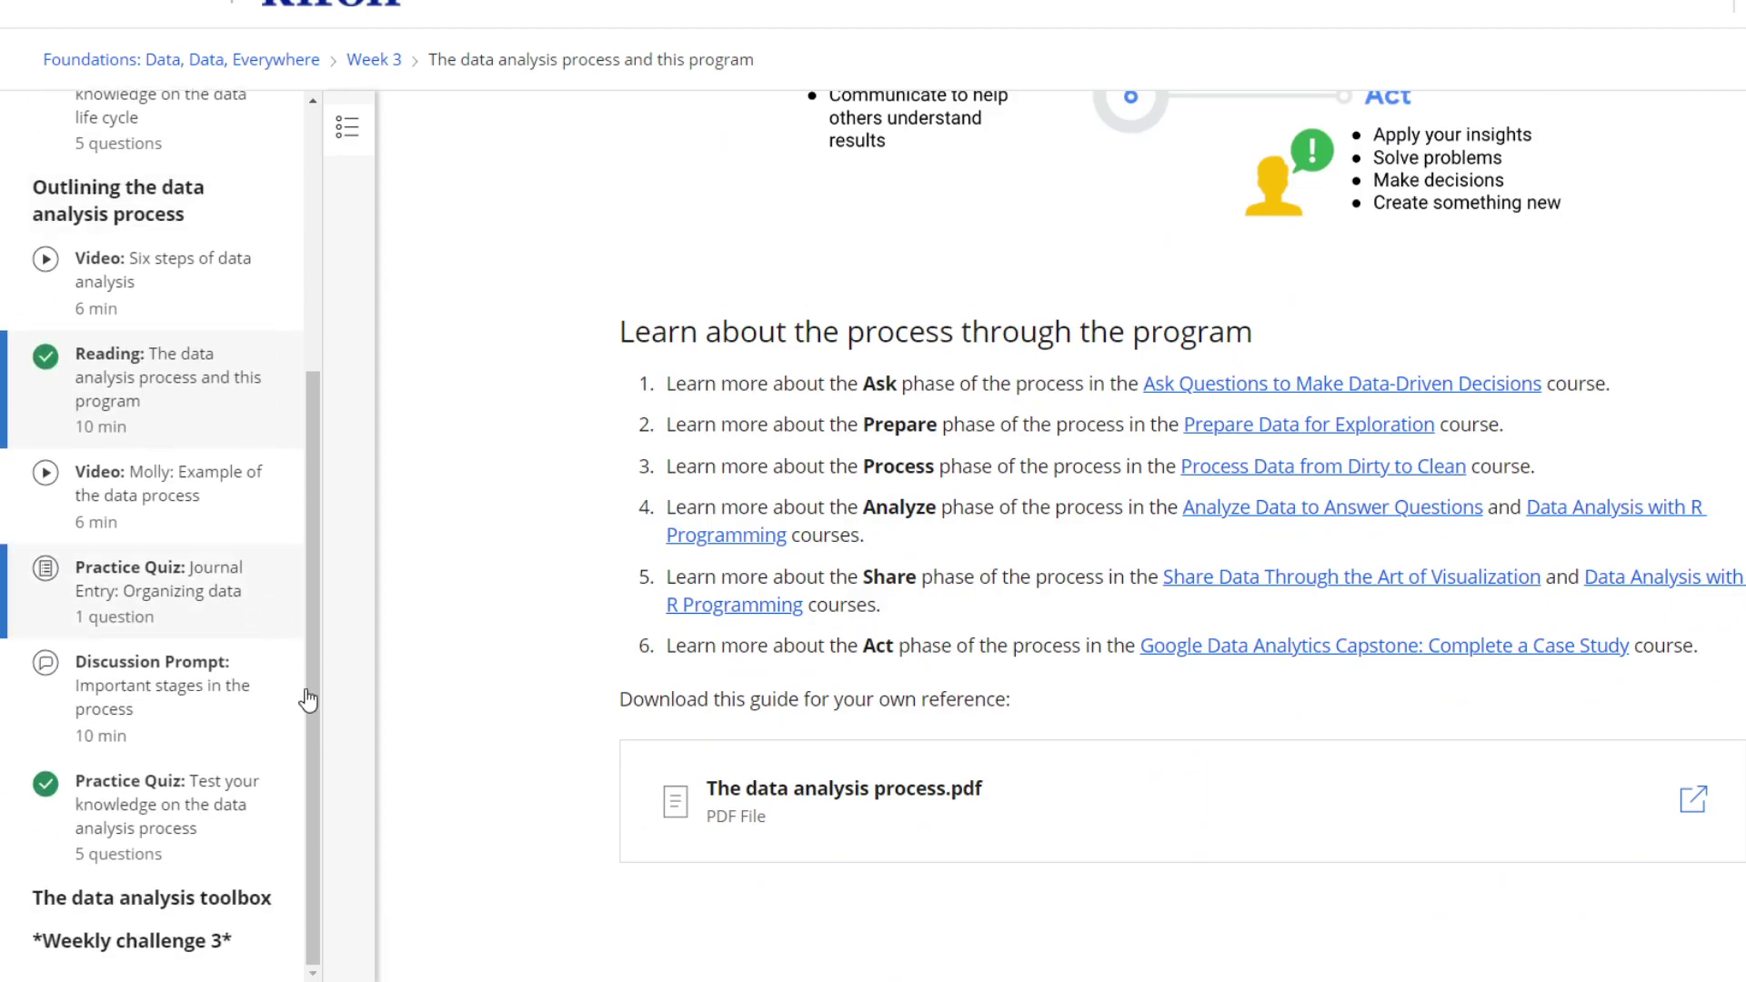
pyautogui.scroll(5, 137, 219)
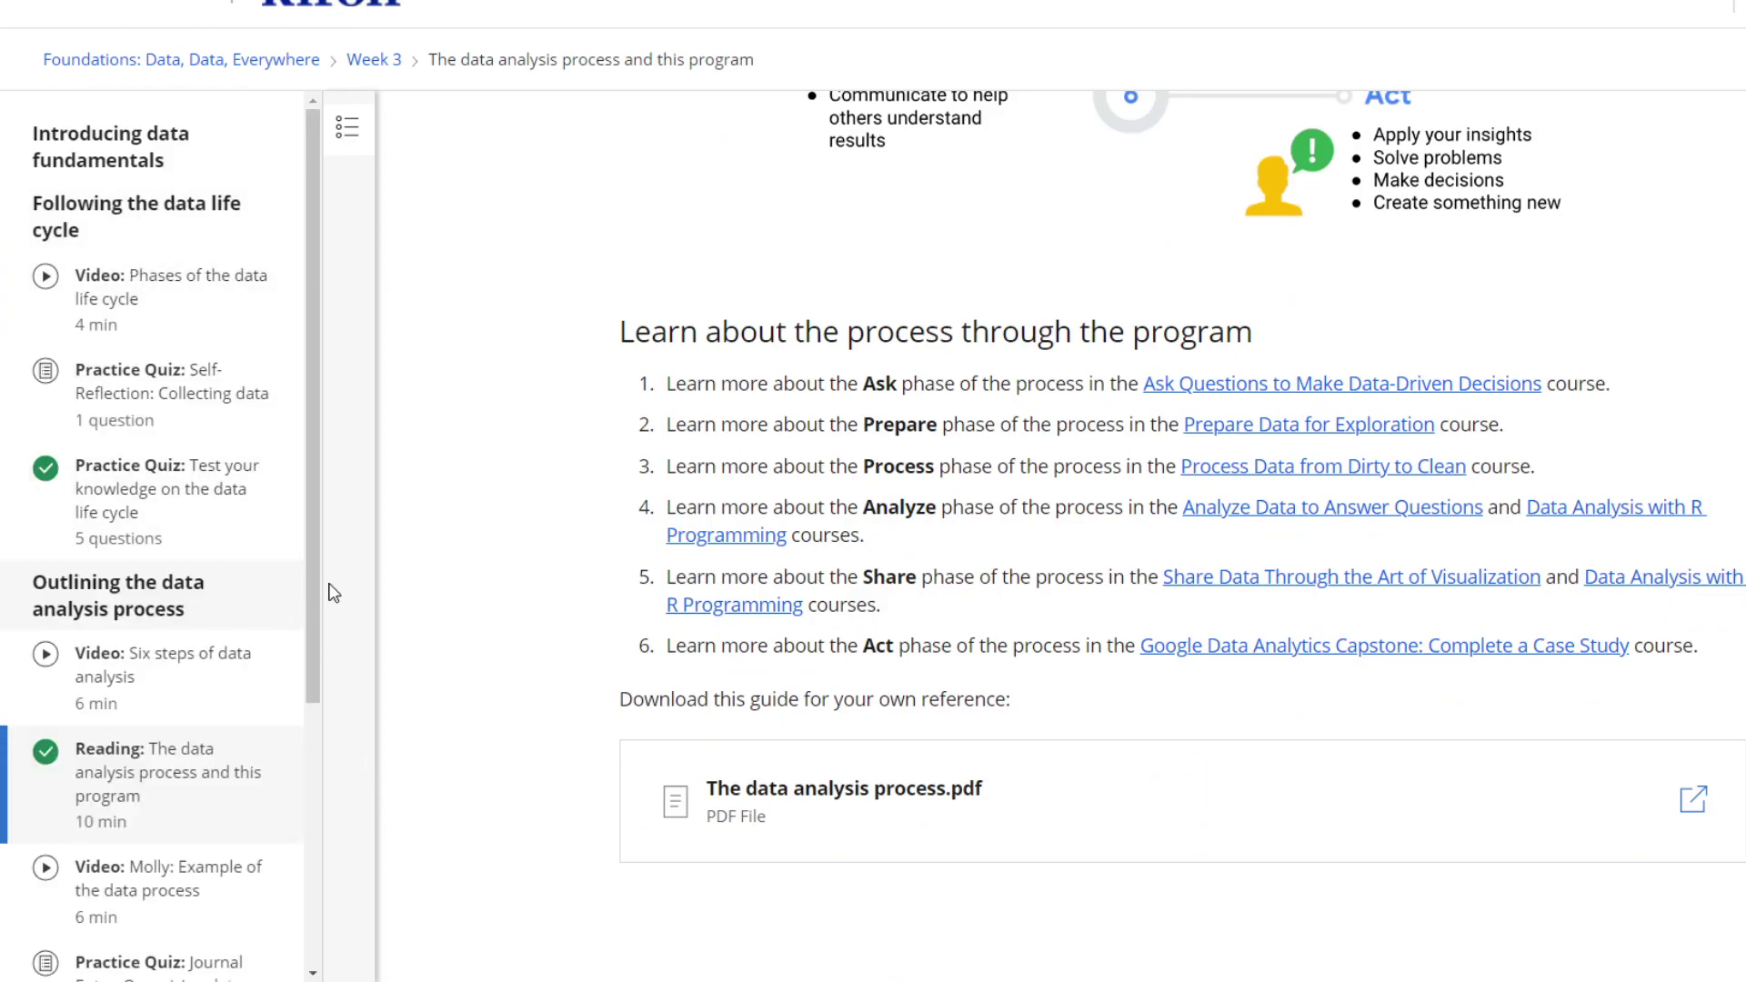
pyautogui.scroll(-3, 265, 771)
pyautogui.scroll(-2, 232, 818)
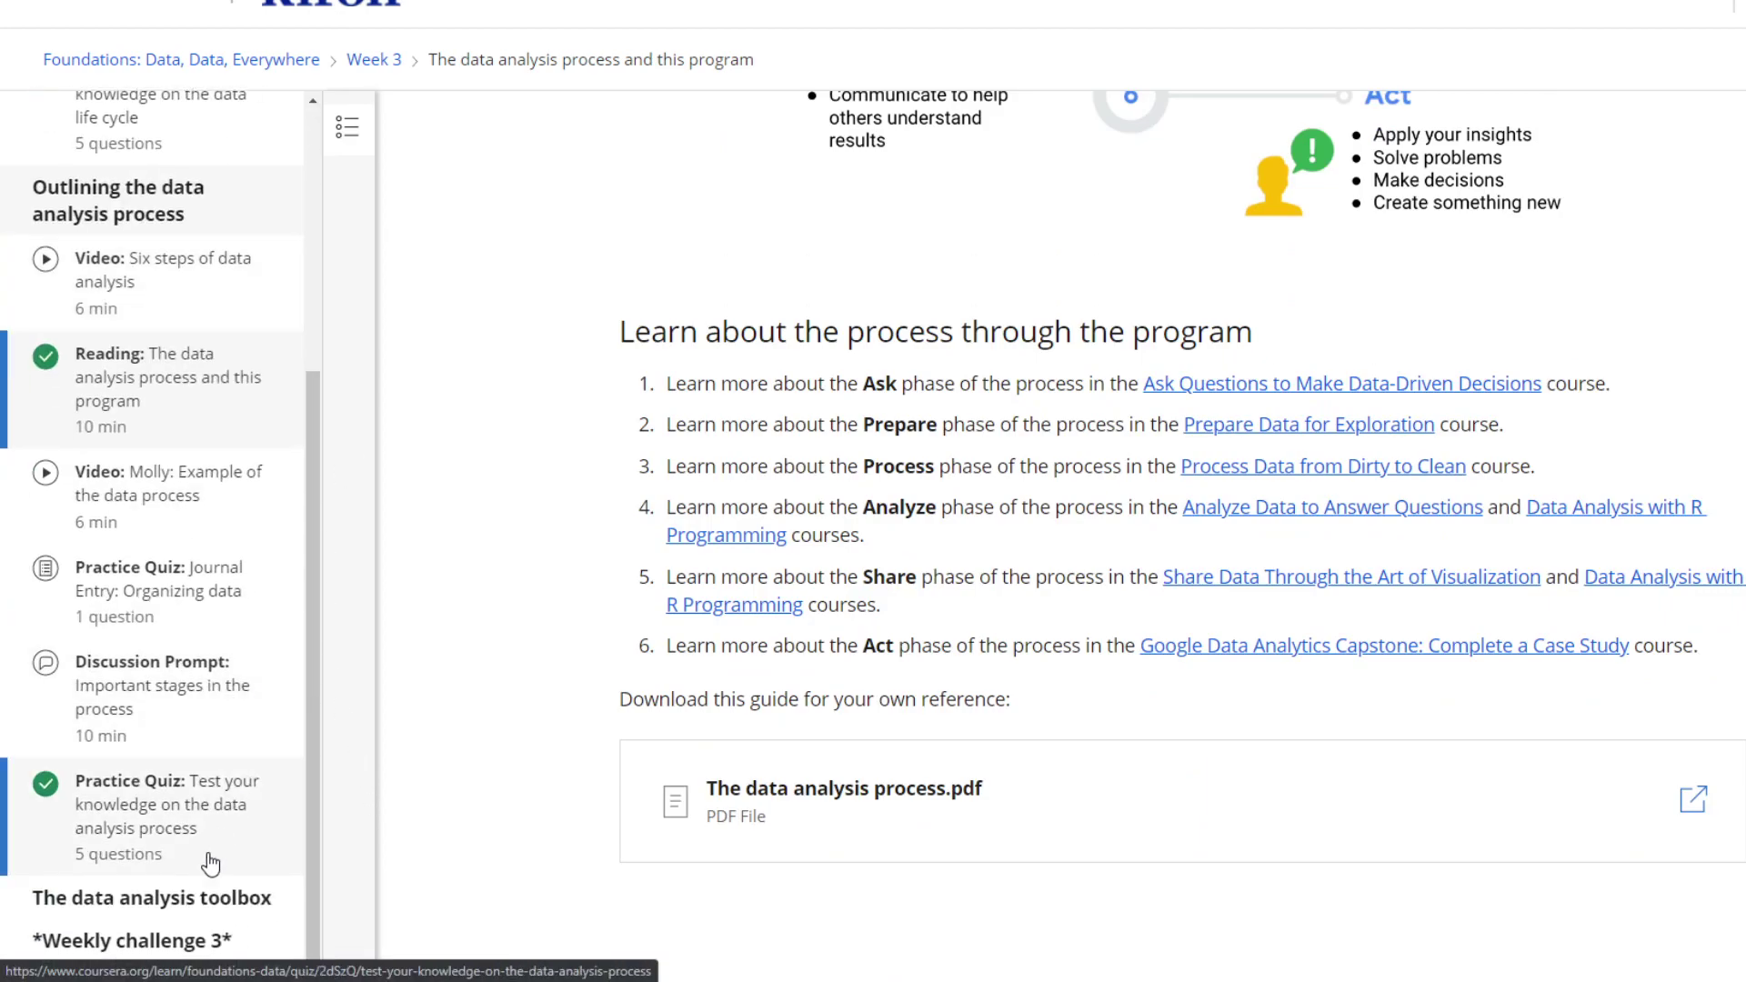
pyautogui.scroll(-4, 210, 865)
# Step: View the 'Key data analyst tools' and 'Choosing the right tool for the job' readings, then return to the dashboard
pyautogui.click(163, 619)
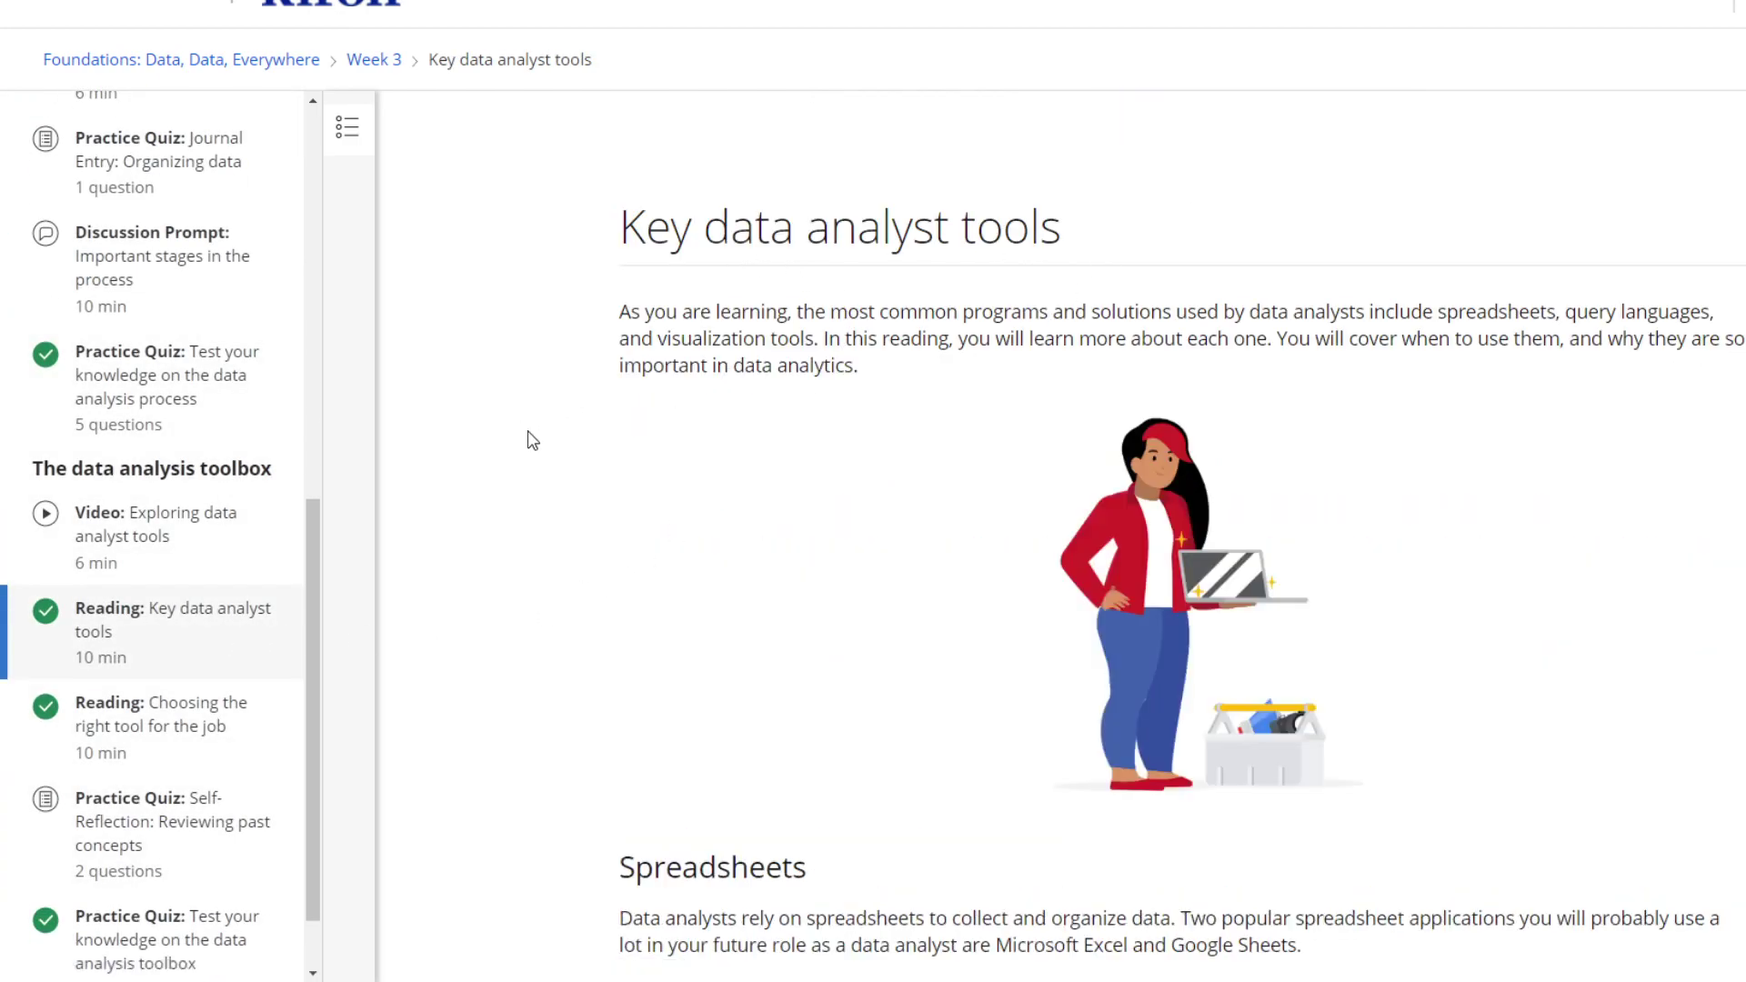
pyautogui.click(161, 714)
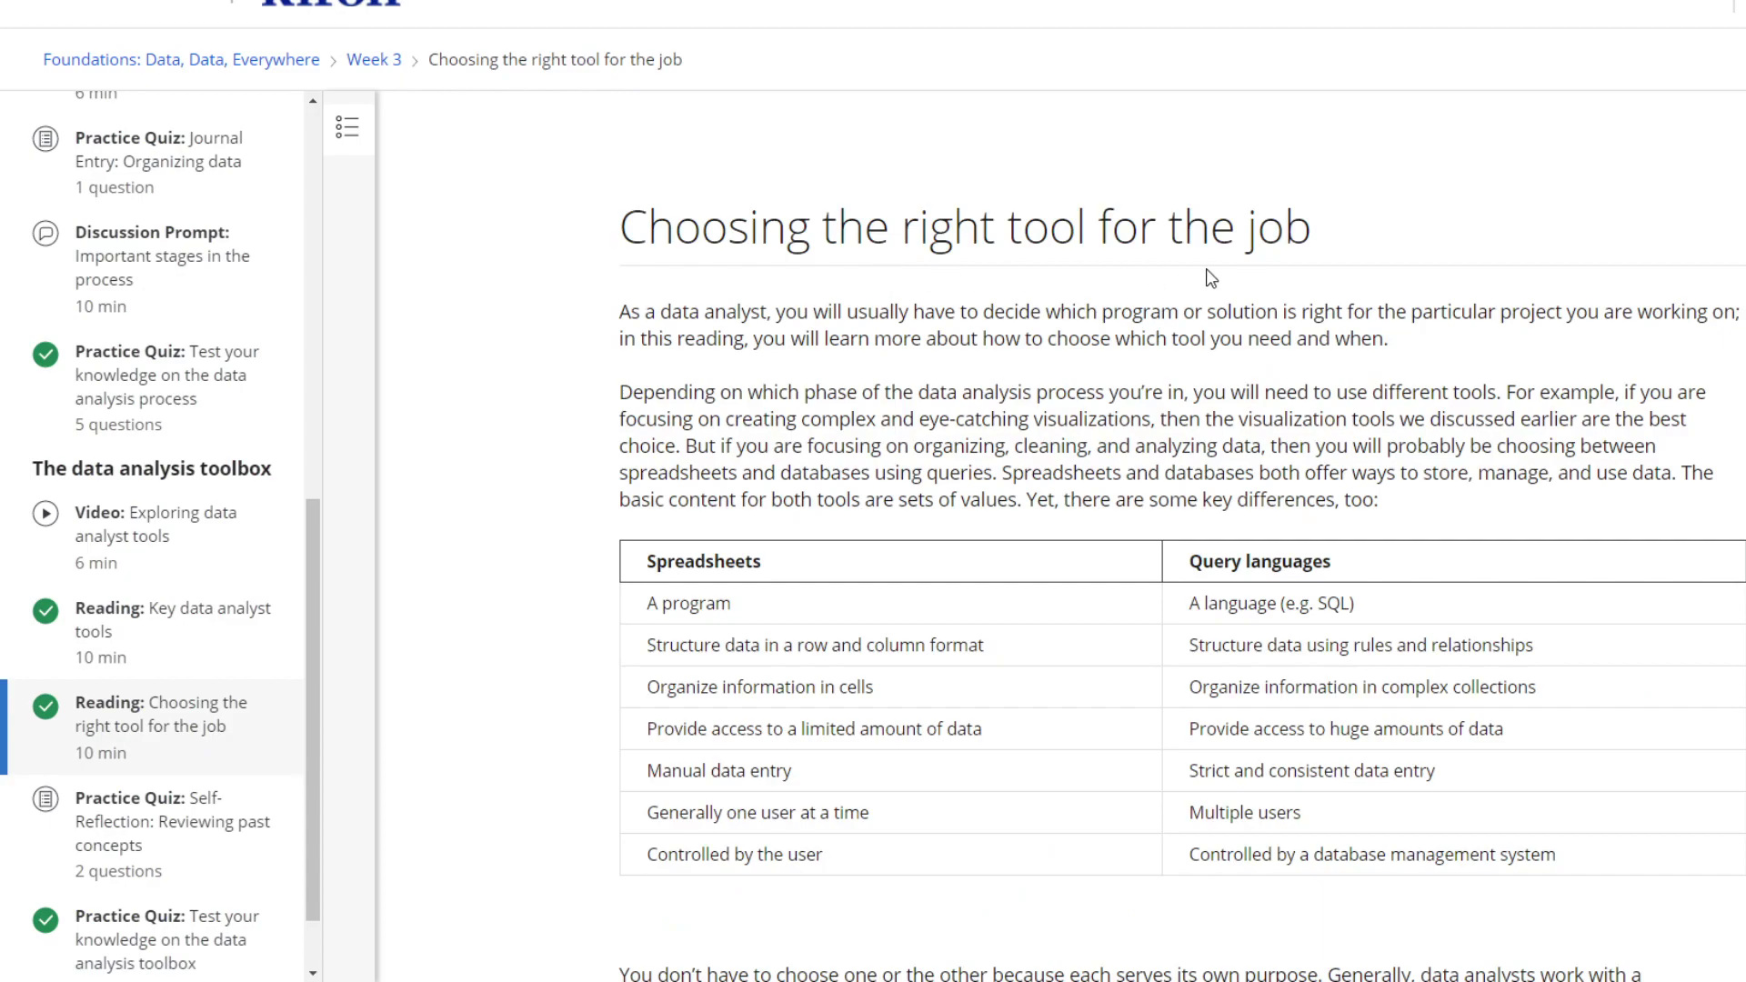
pyautogui.scroll(-3, 1272, 461)
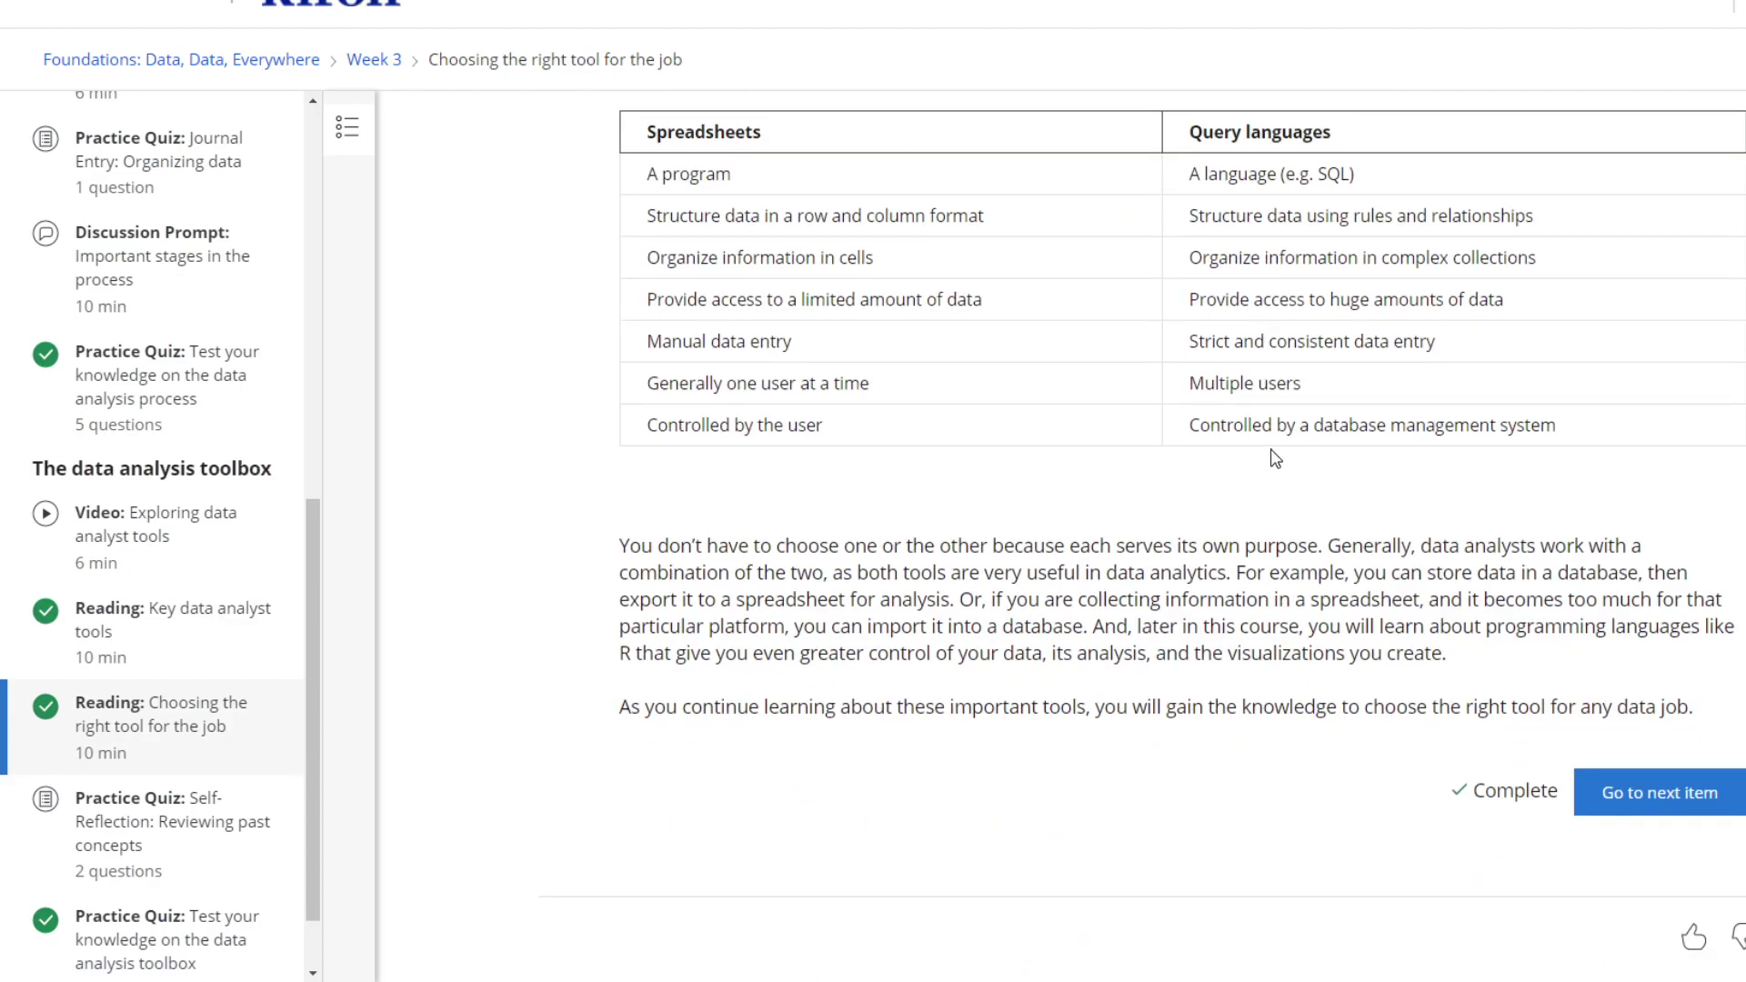
pyautogui.scroll(3, 1276, 460)
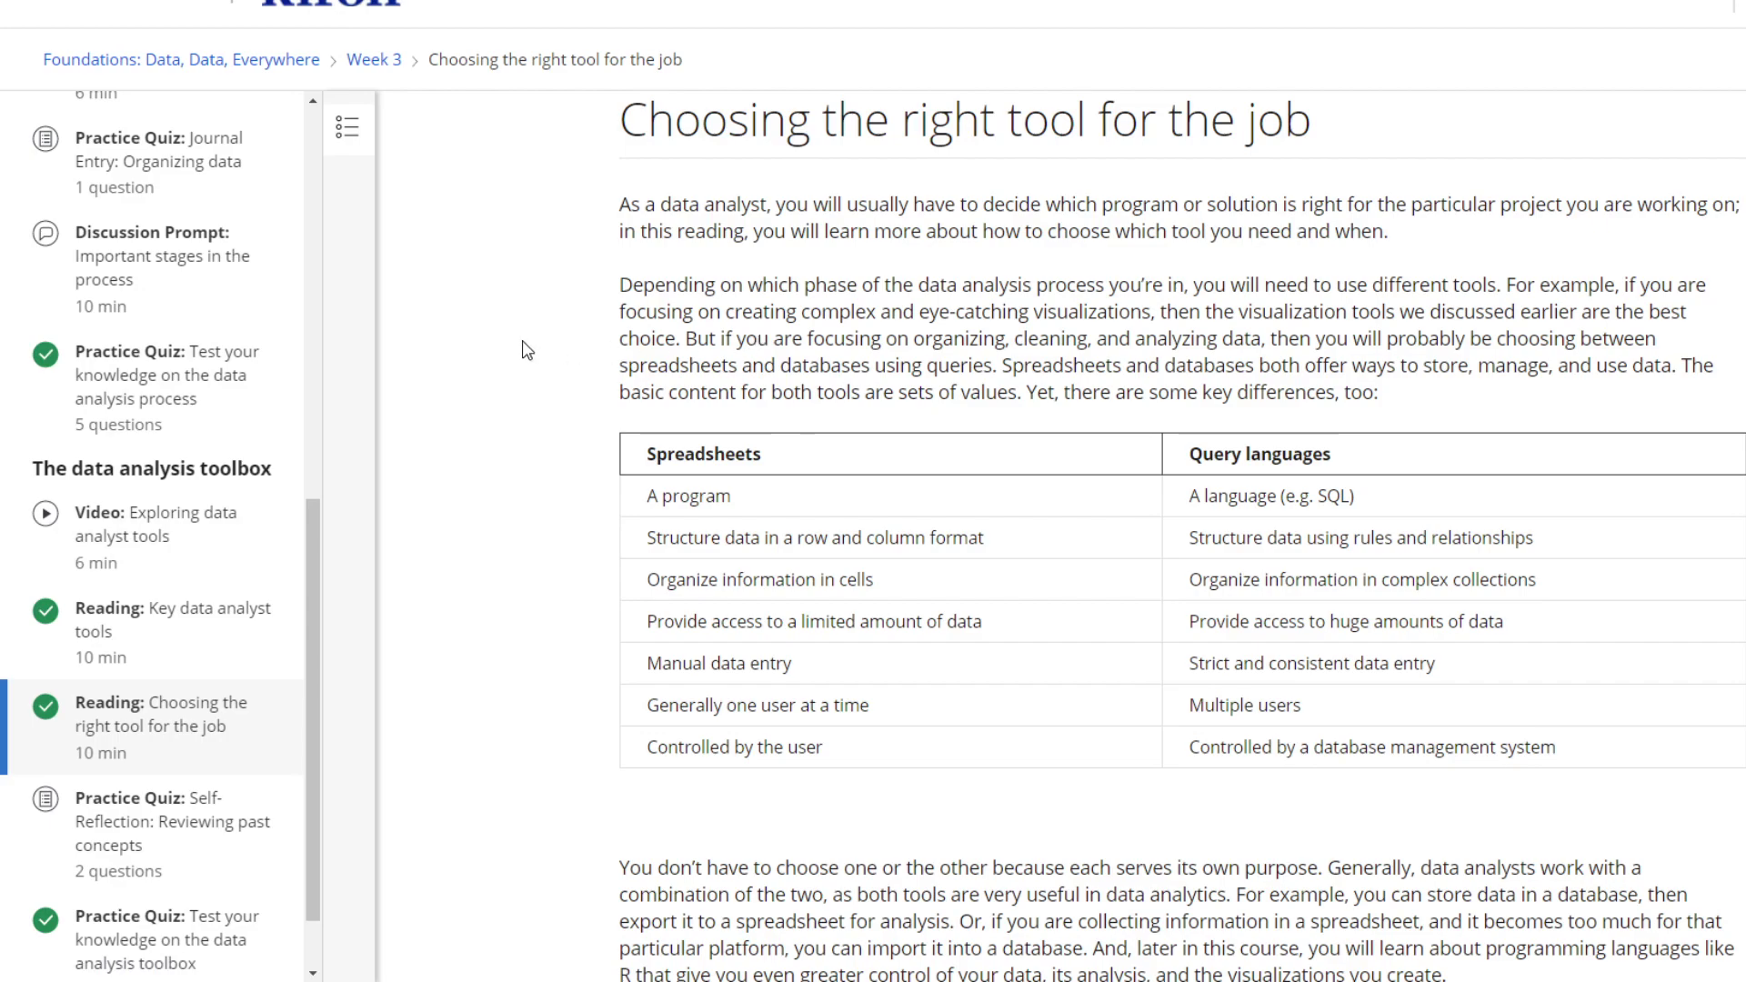
pyautogui.scroll(3, 64, 137)
pyautogui.scroll(2, 64, 136)
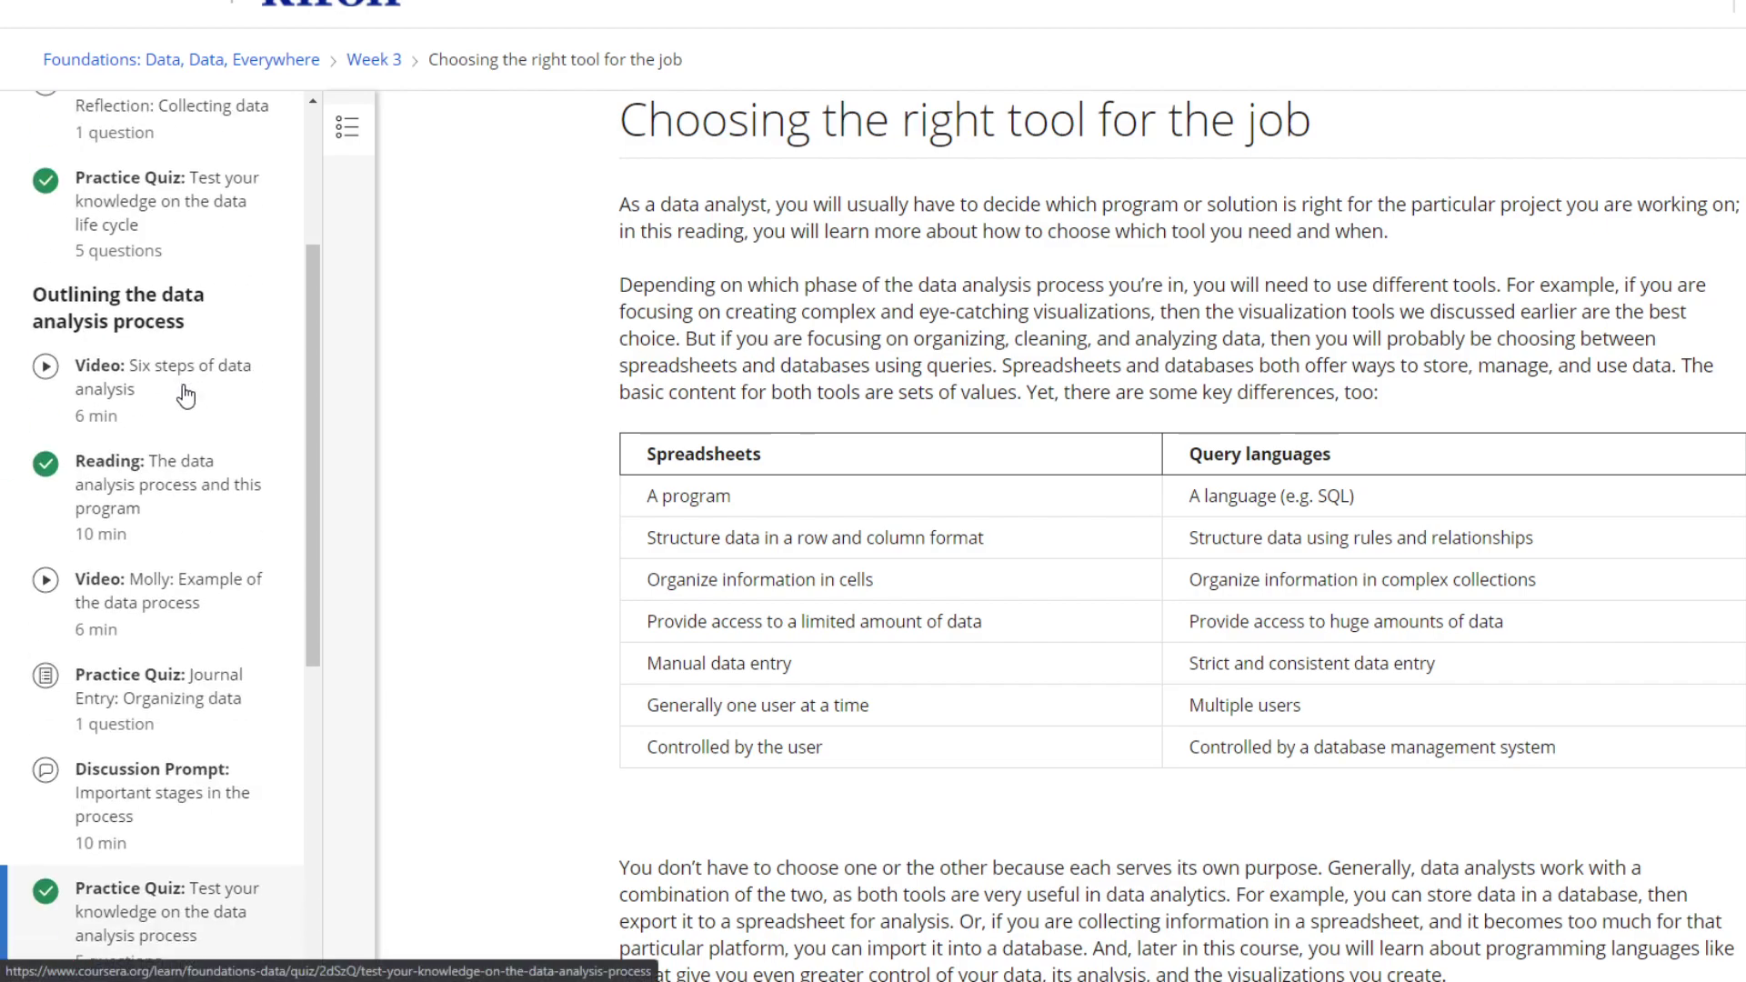
pyautogui.scroll(3, 186, 398)
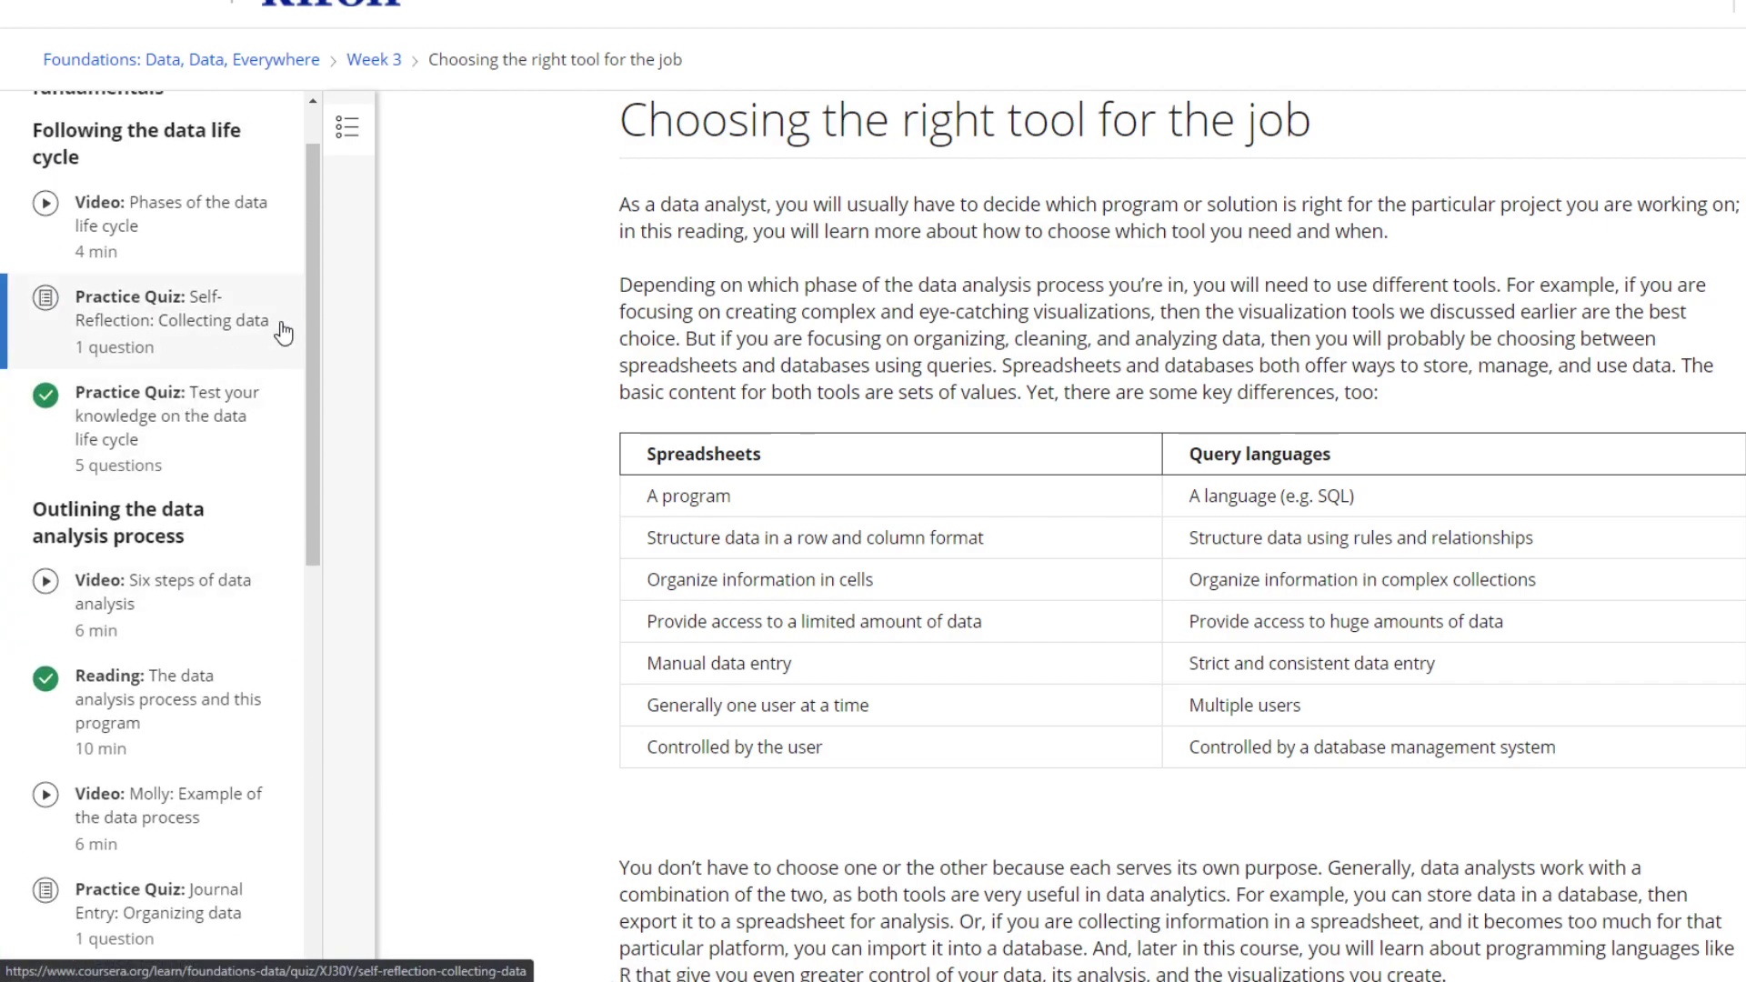
pyautogui.click(273, 58)
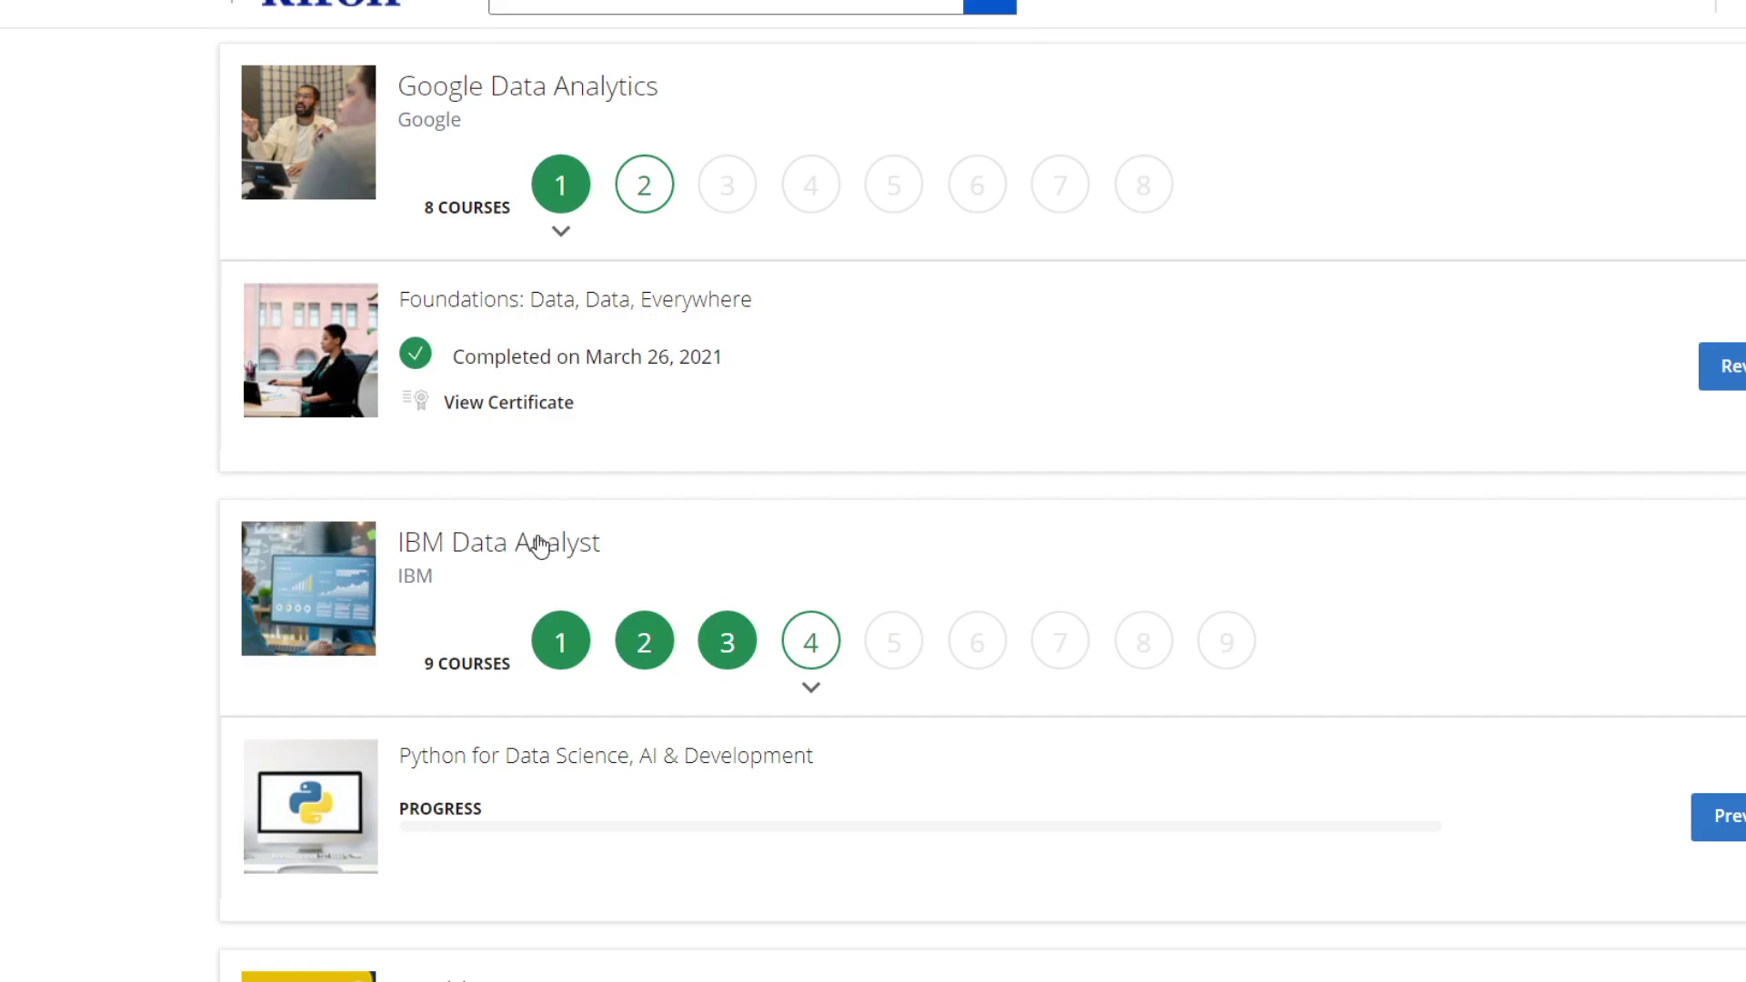
# Step: Flip between IBM course 2, Excel Basics, and course 3, Data Visualization
pyautogui.click(644, 642)
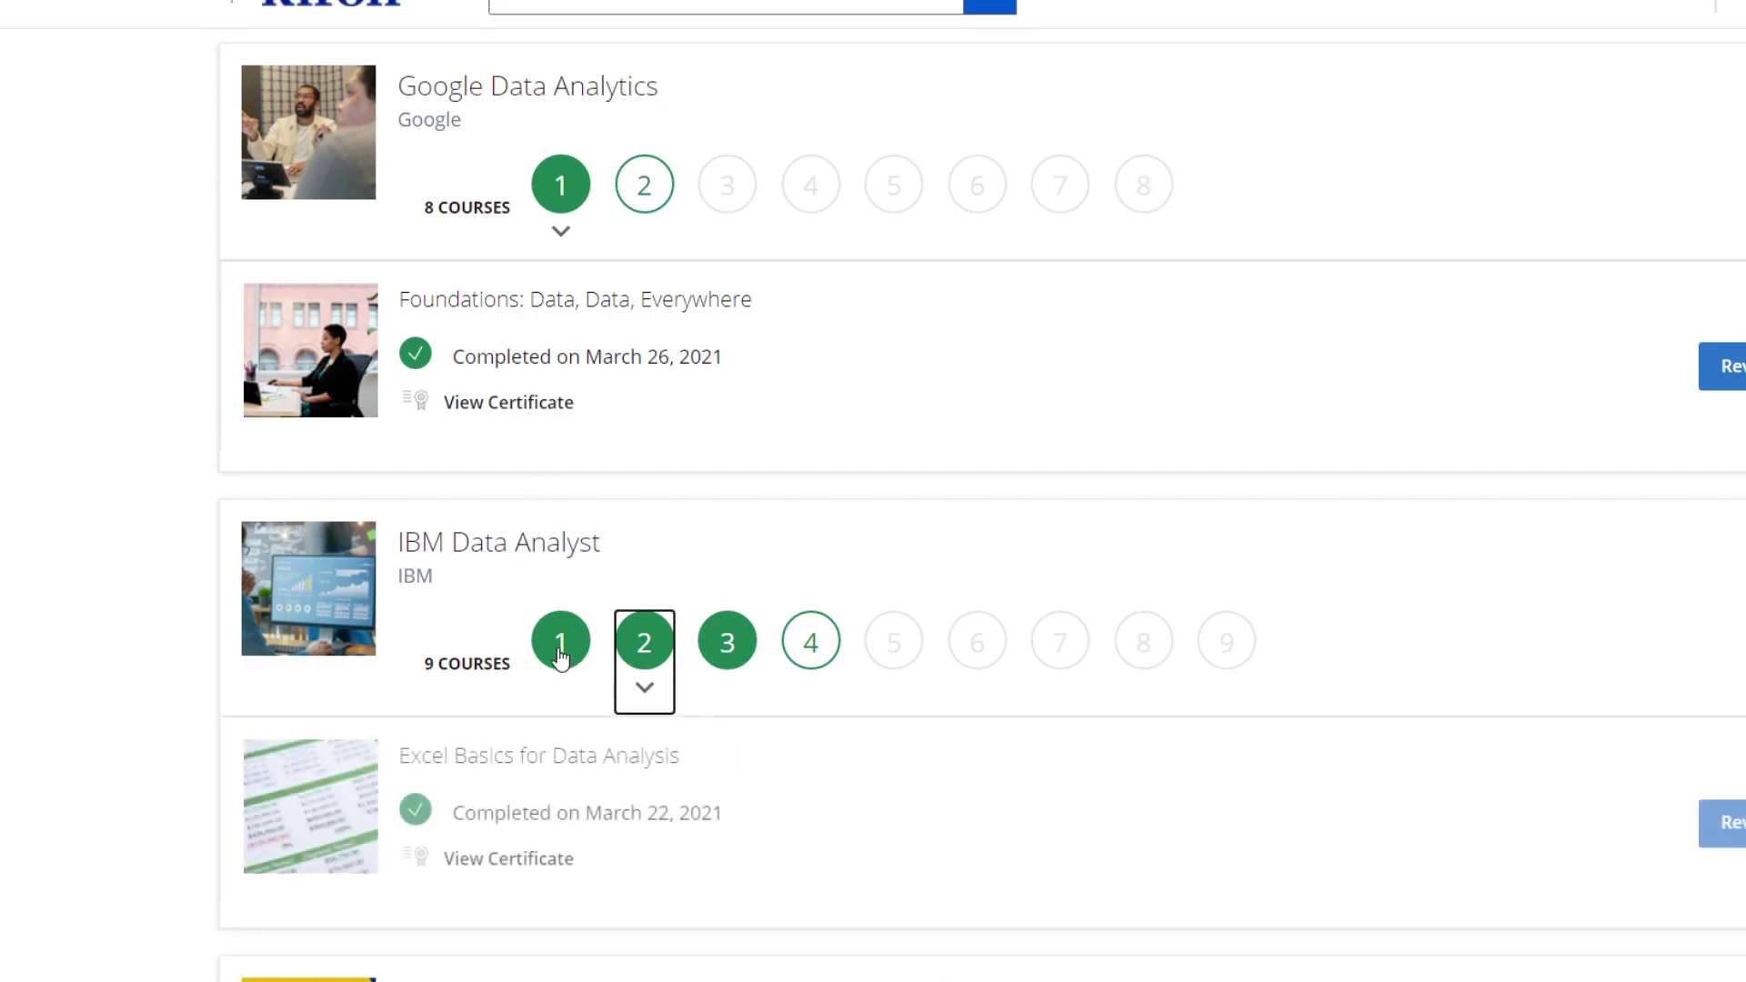
pyautogui.click(726, 642)
pyautogui.click(644, 641)
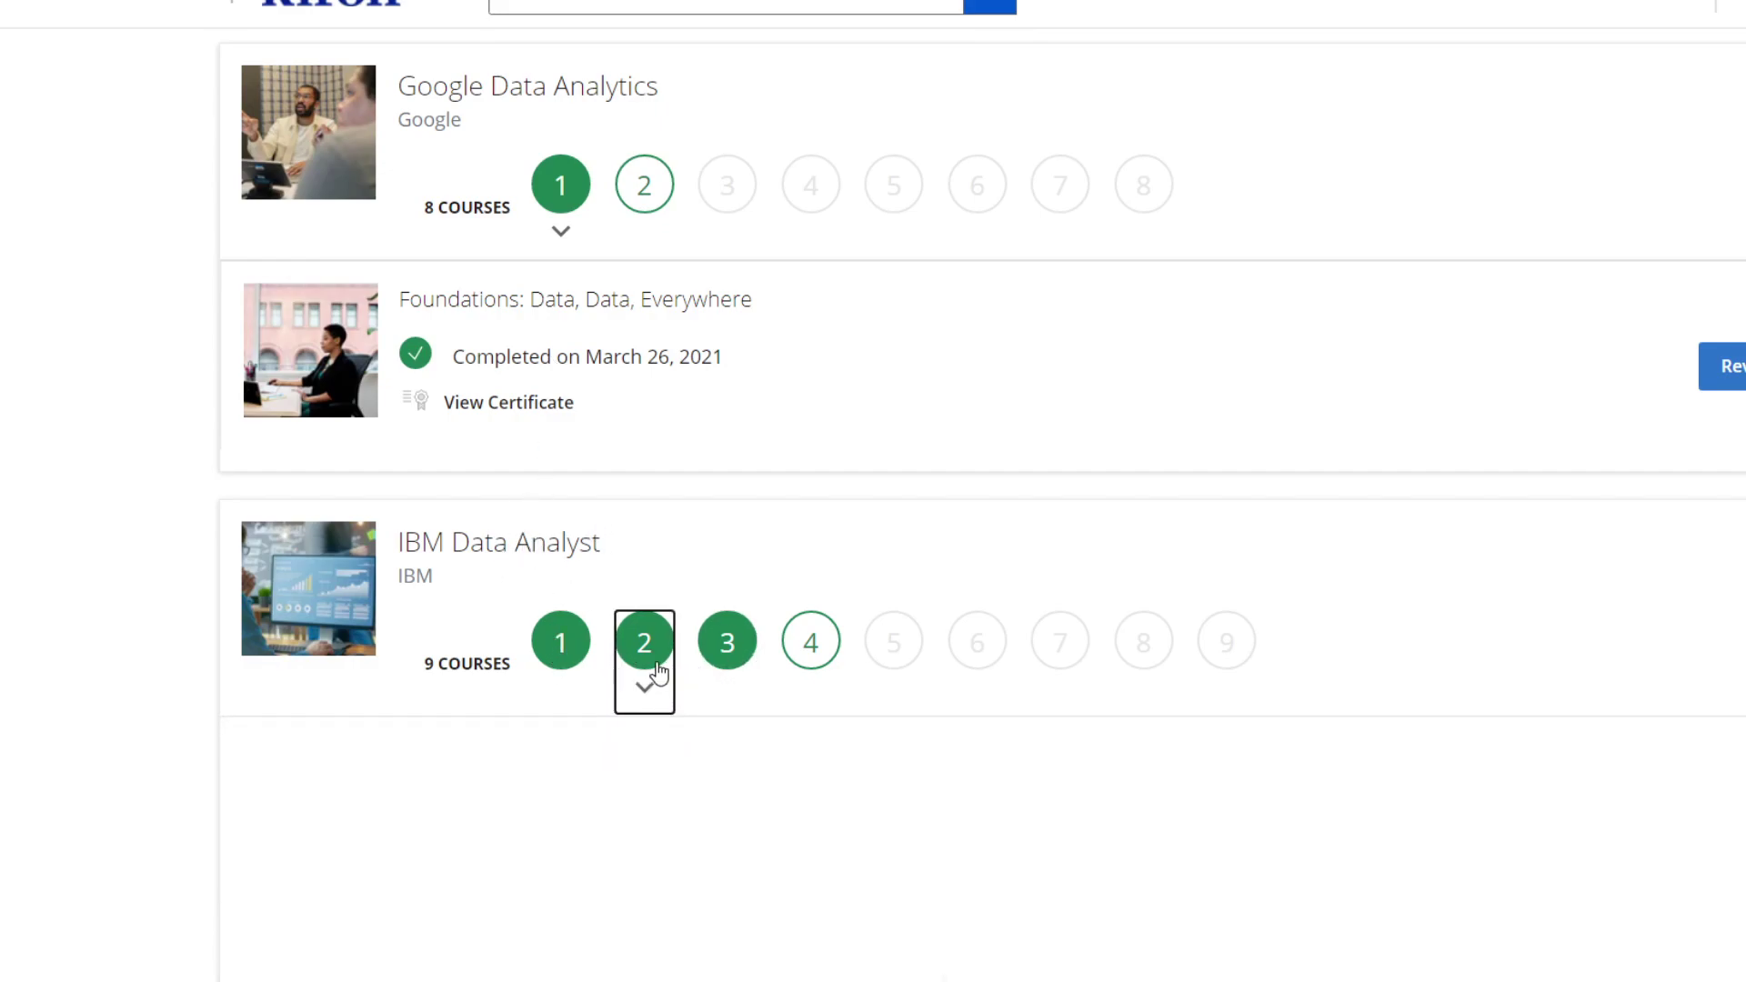
pyautogui.scroll(-1, 749, 655)
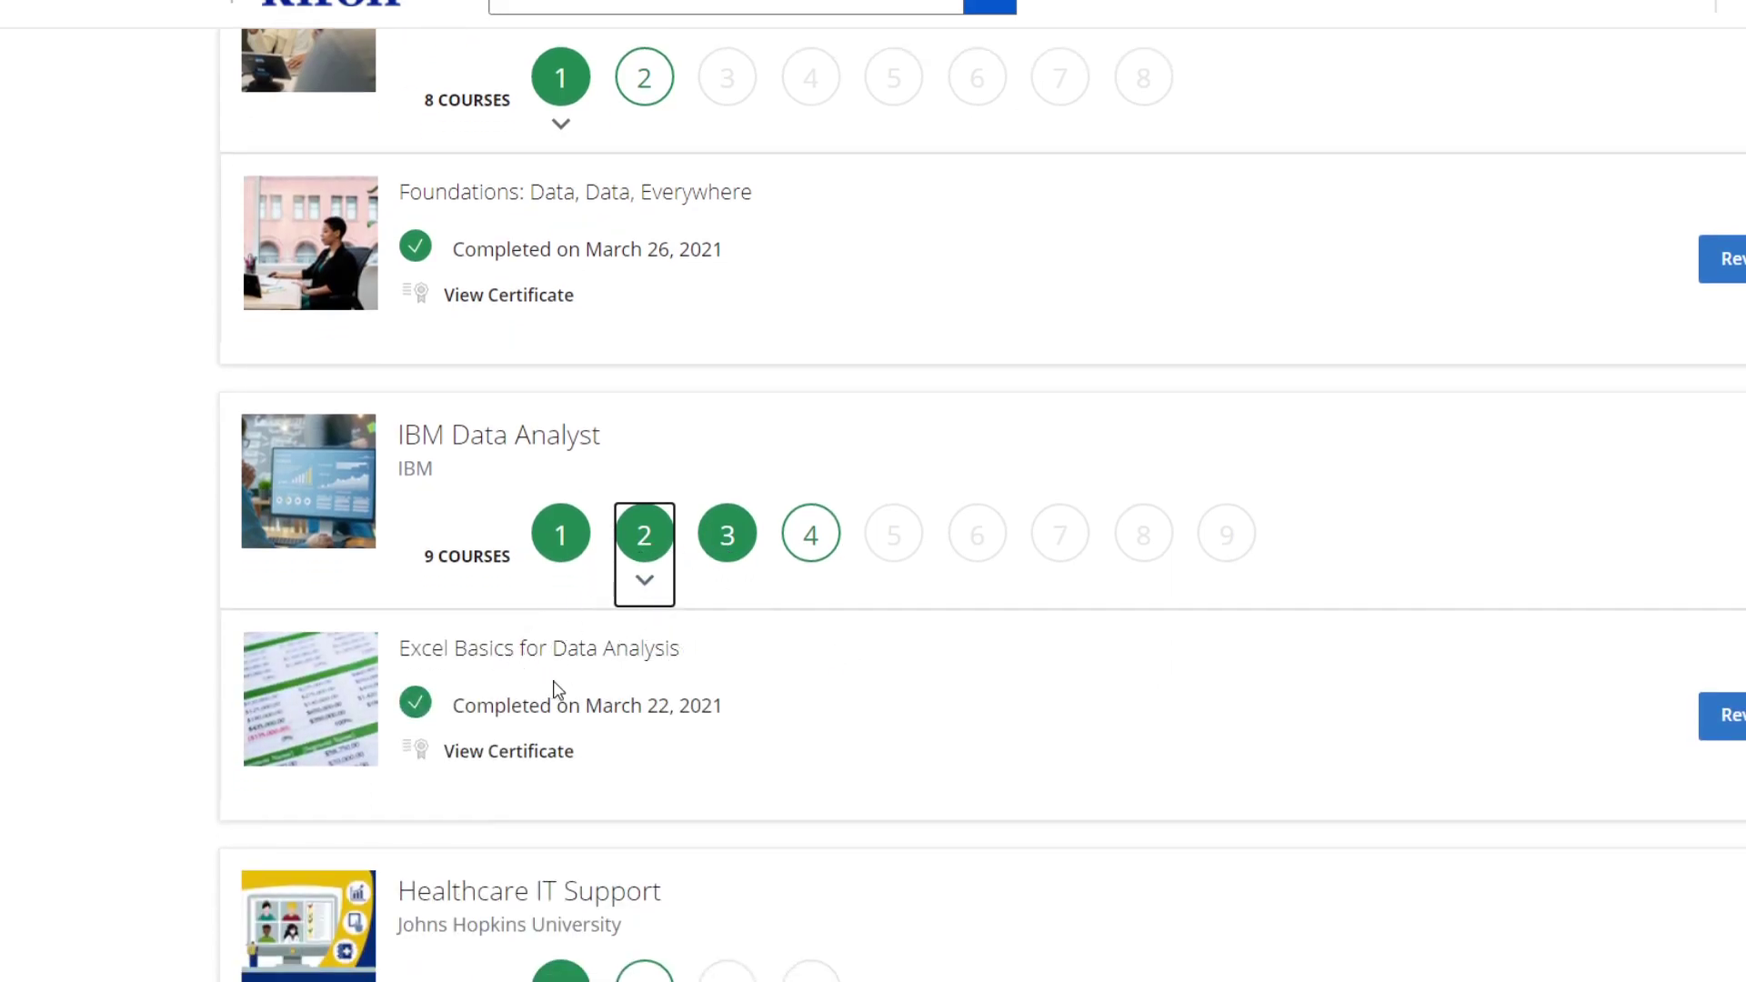
pyautogui.click(728, 534)
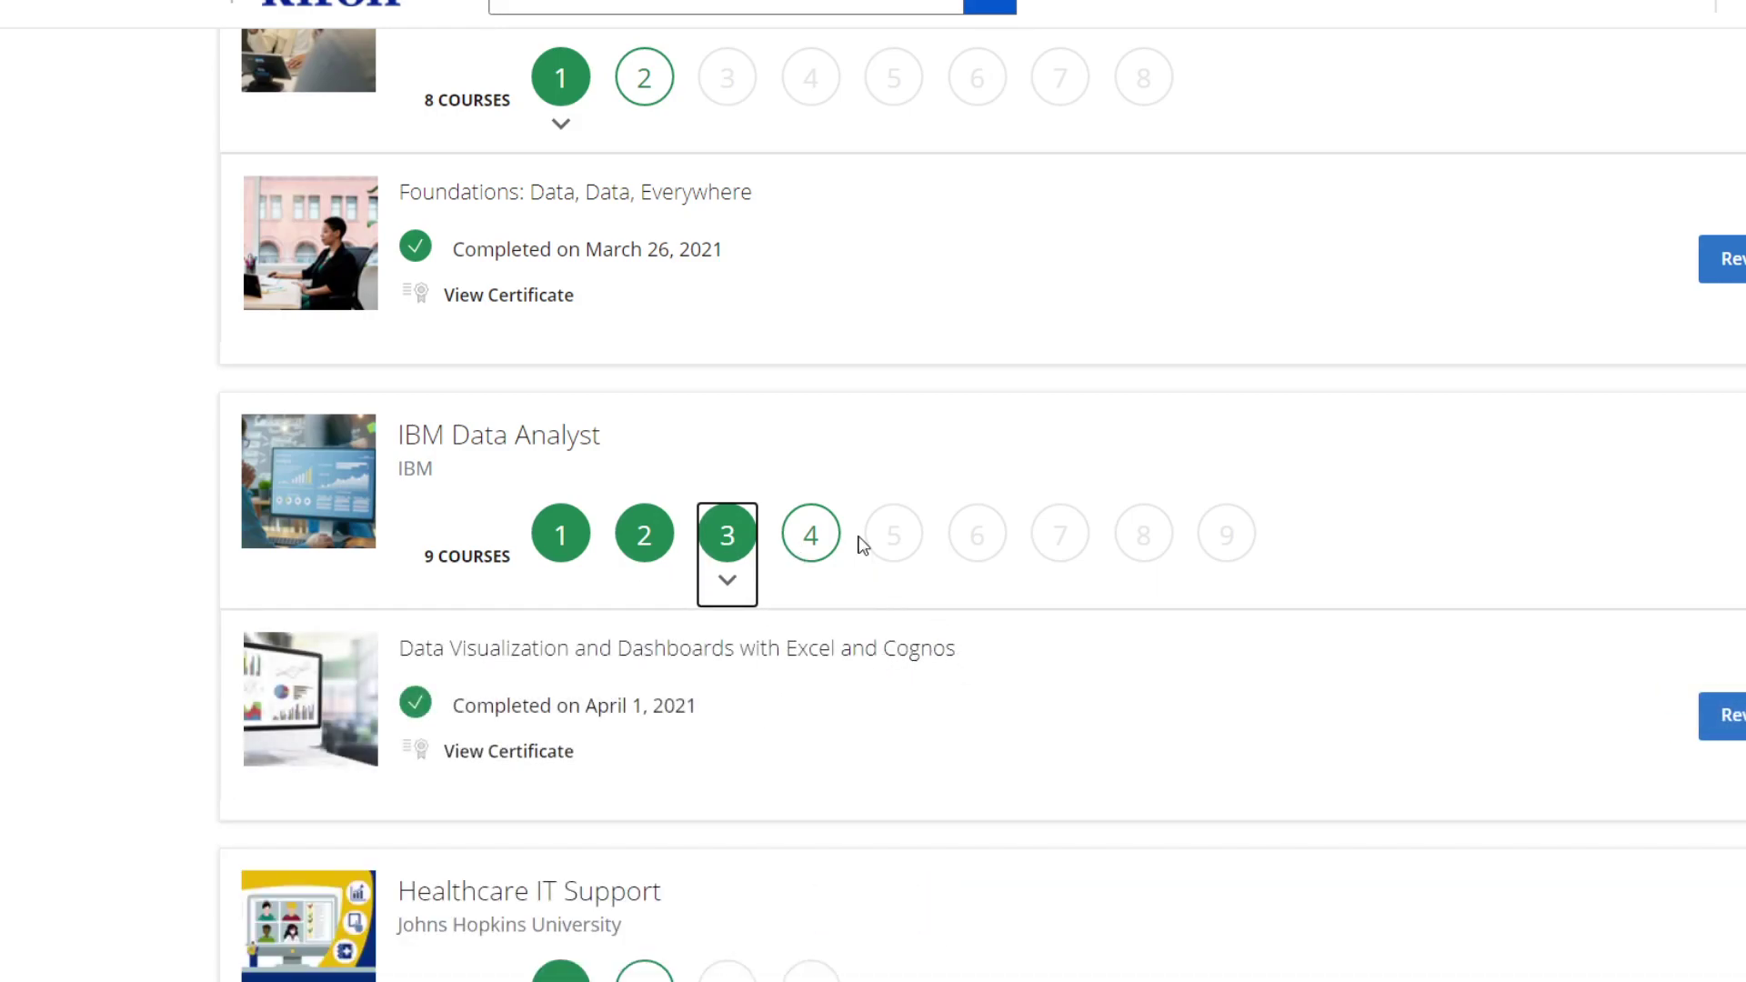
# Step: Preview IBM courses 4 and 6–9, ending on the completed Data Visualization course
pyautogui.click(820, 535)
pyautogui.click(969, 545)
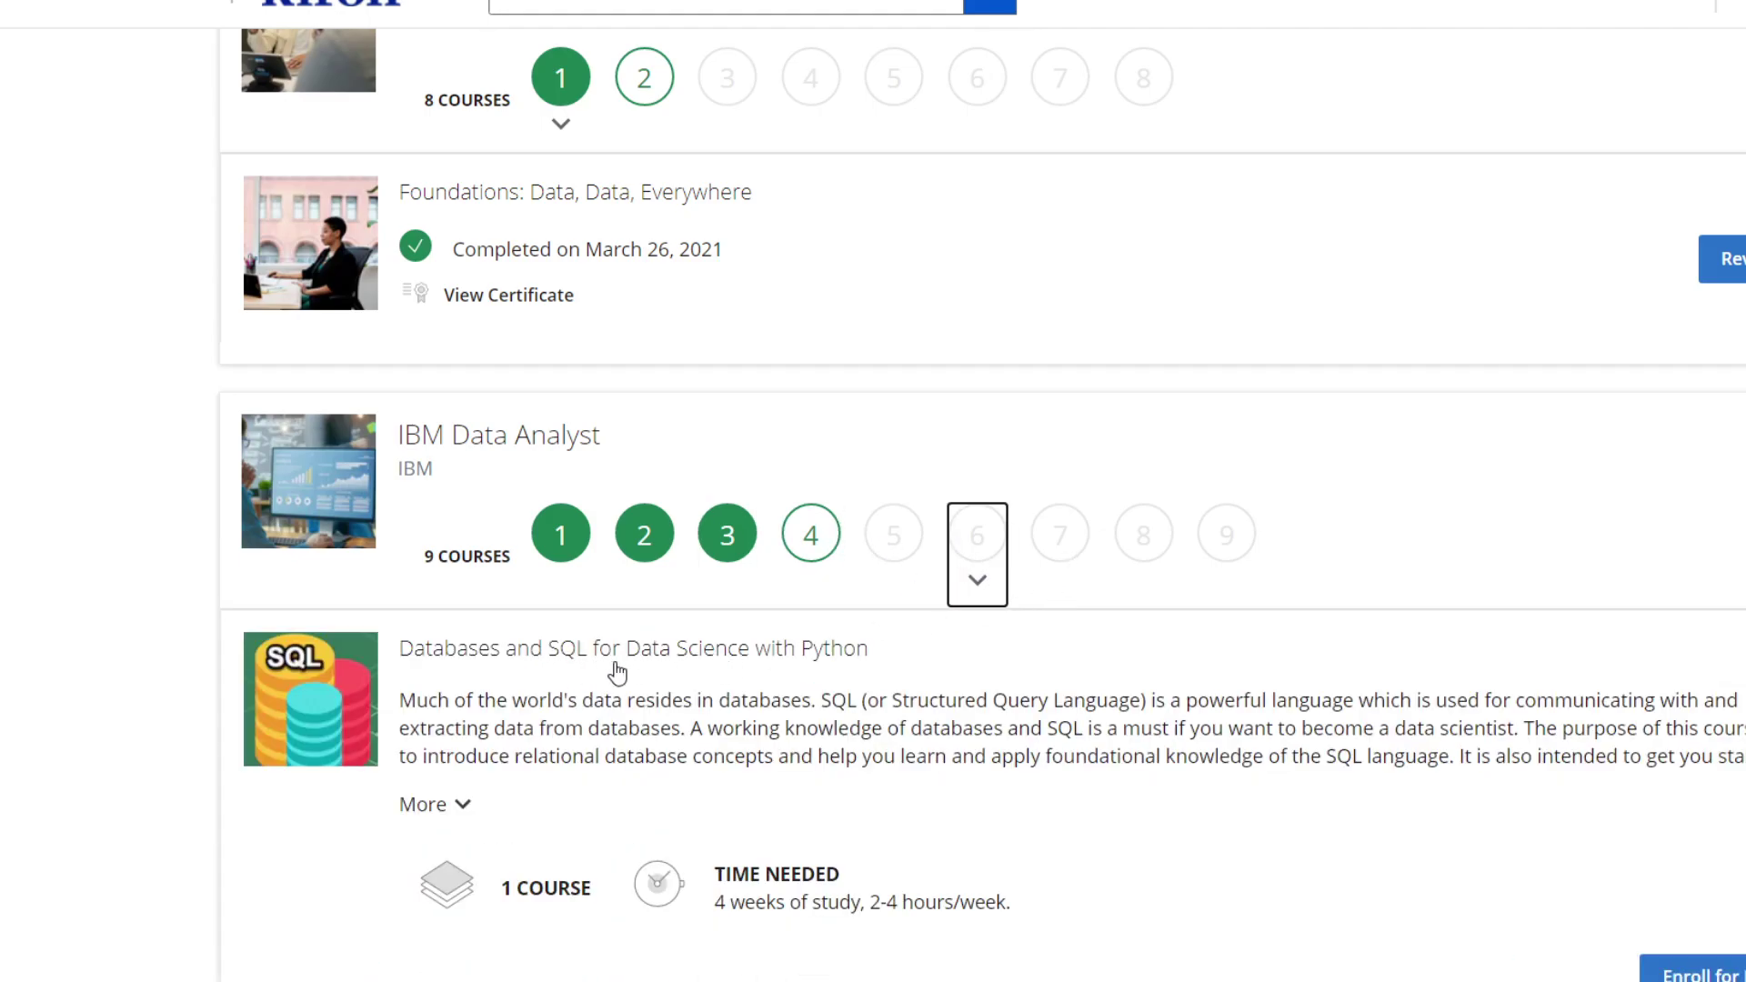
pyautogui.click(1059, 535)
pyautogui.click(1144, 535)
pyautogui.click(1226, 535)
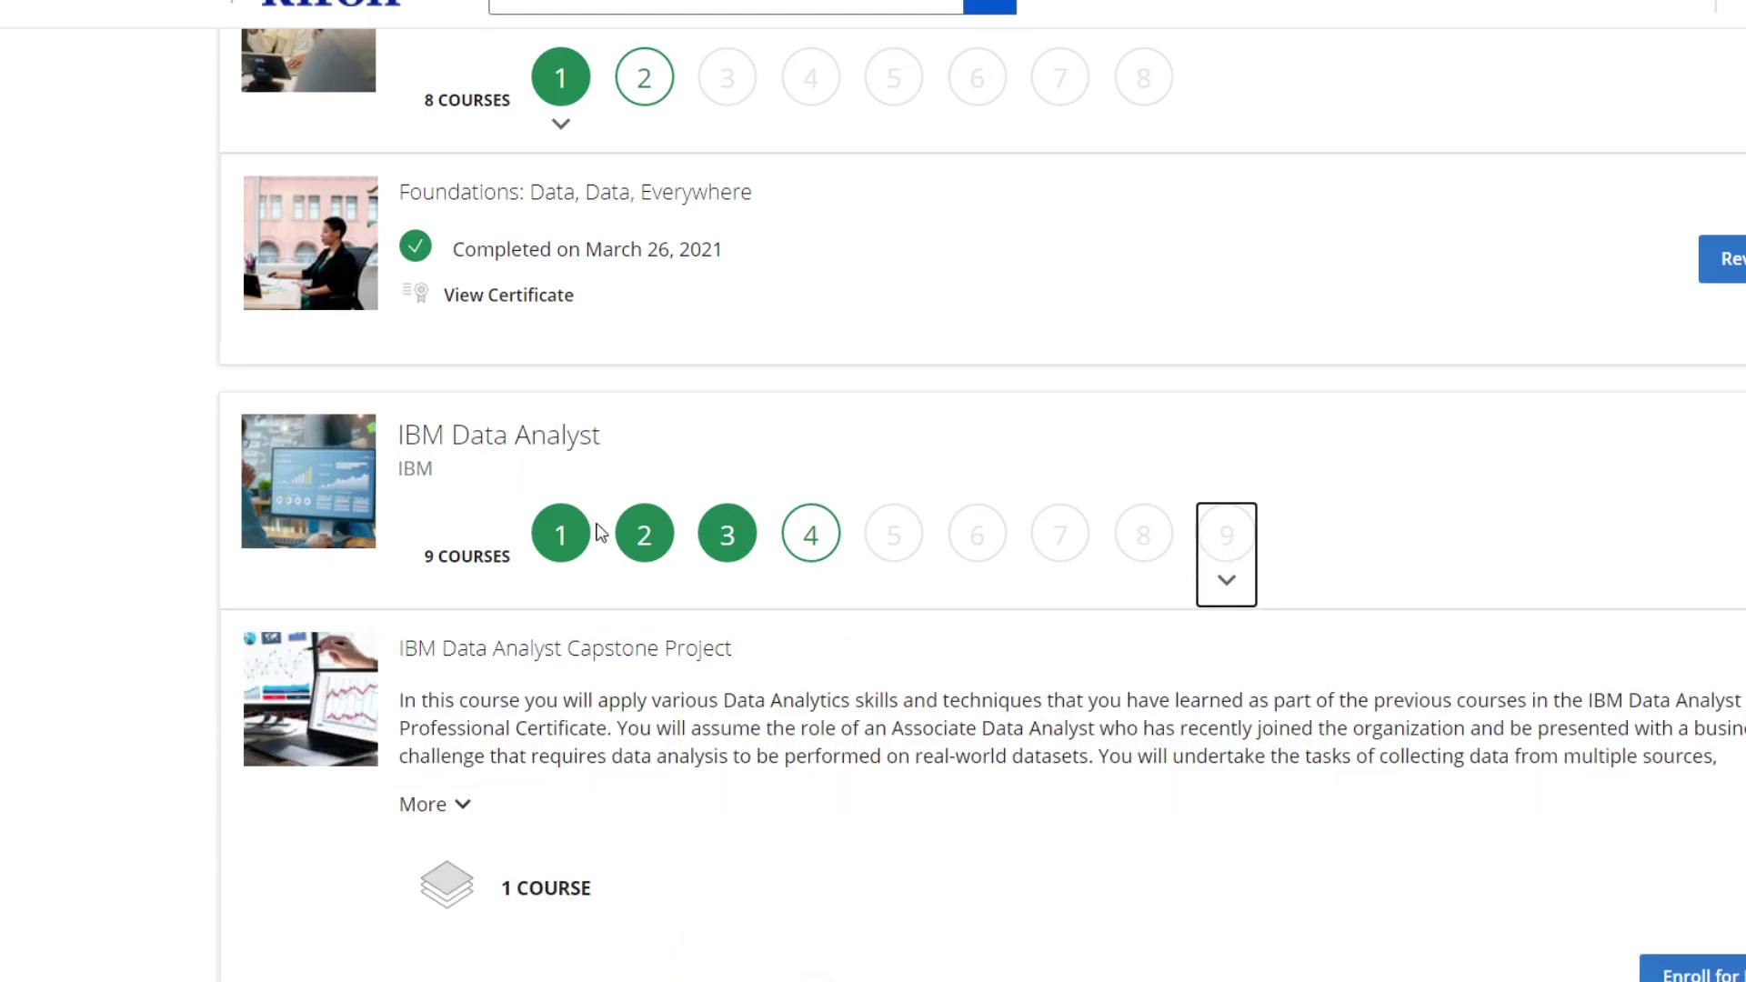
pyautogui.click(725, 549)
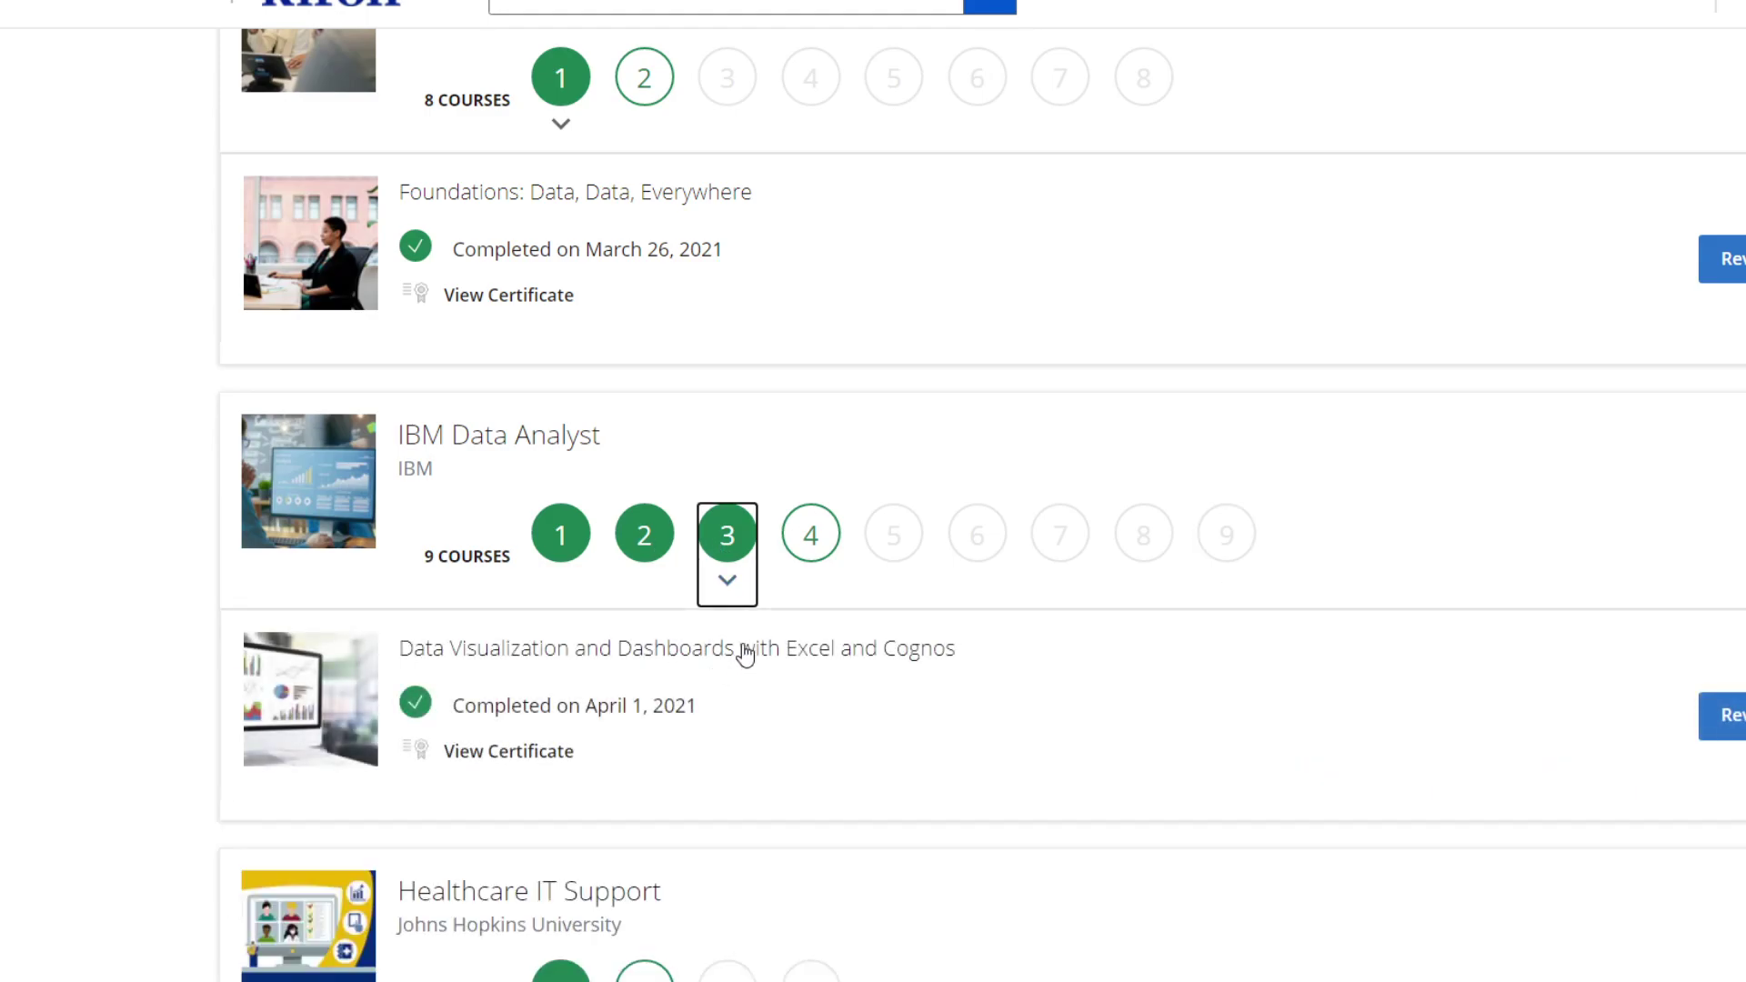
# Step: Preview IBM course 7 and Google courses 3 through 7
pyautogui.click(1062, 535)
pyautogui.scroll(3, 1063, 573)
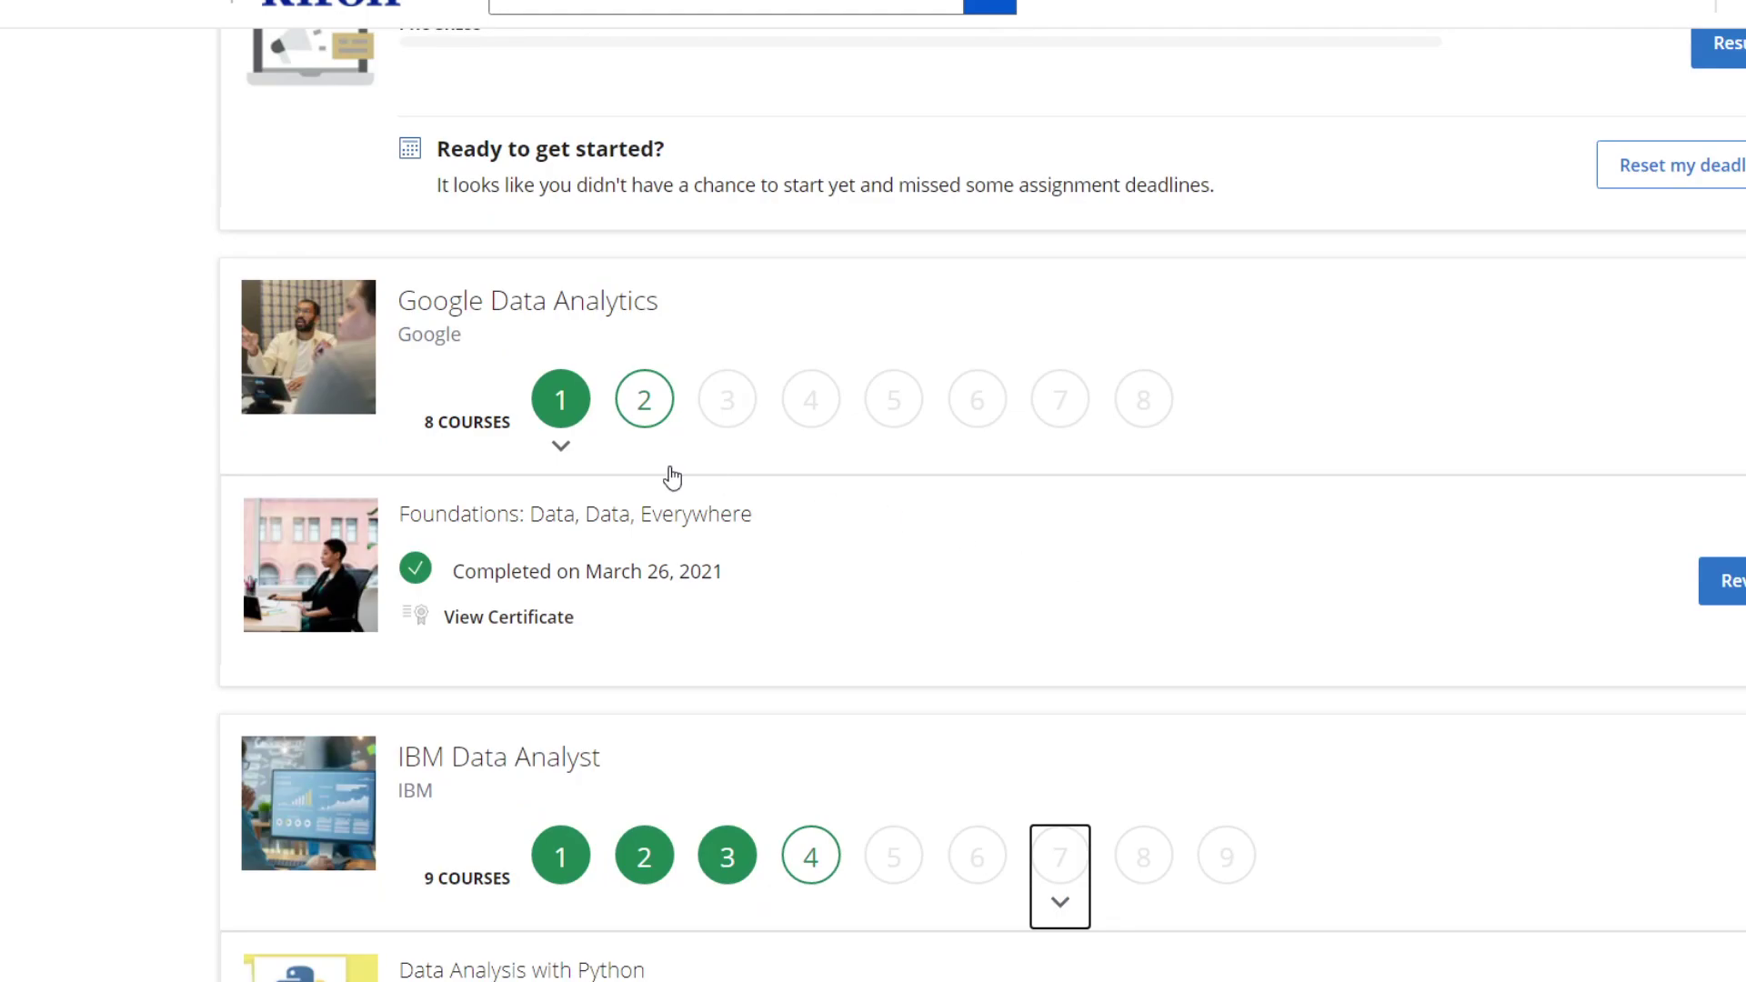
pyautogui.scroll(3, 683, 478)
pyautogui.click(734, 537)
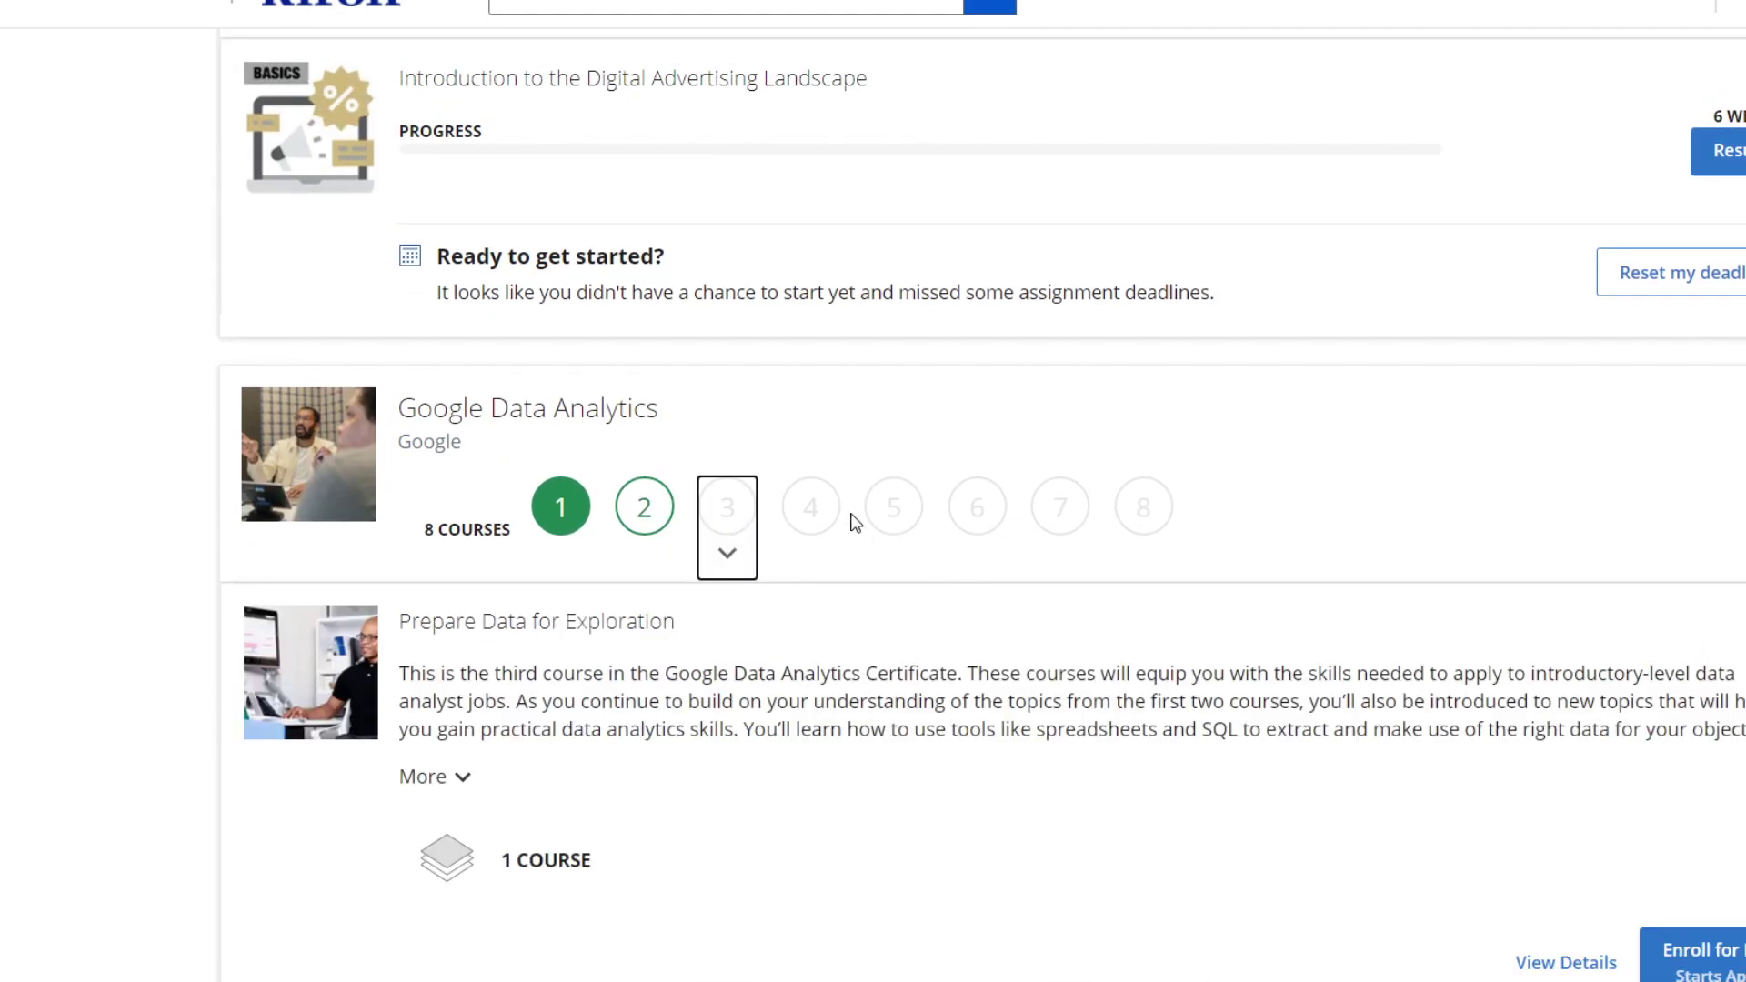
pyautogui.click(819, 526)
pyautogui.click(894, 533)
pyautogui.click(977, 532)
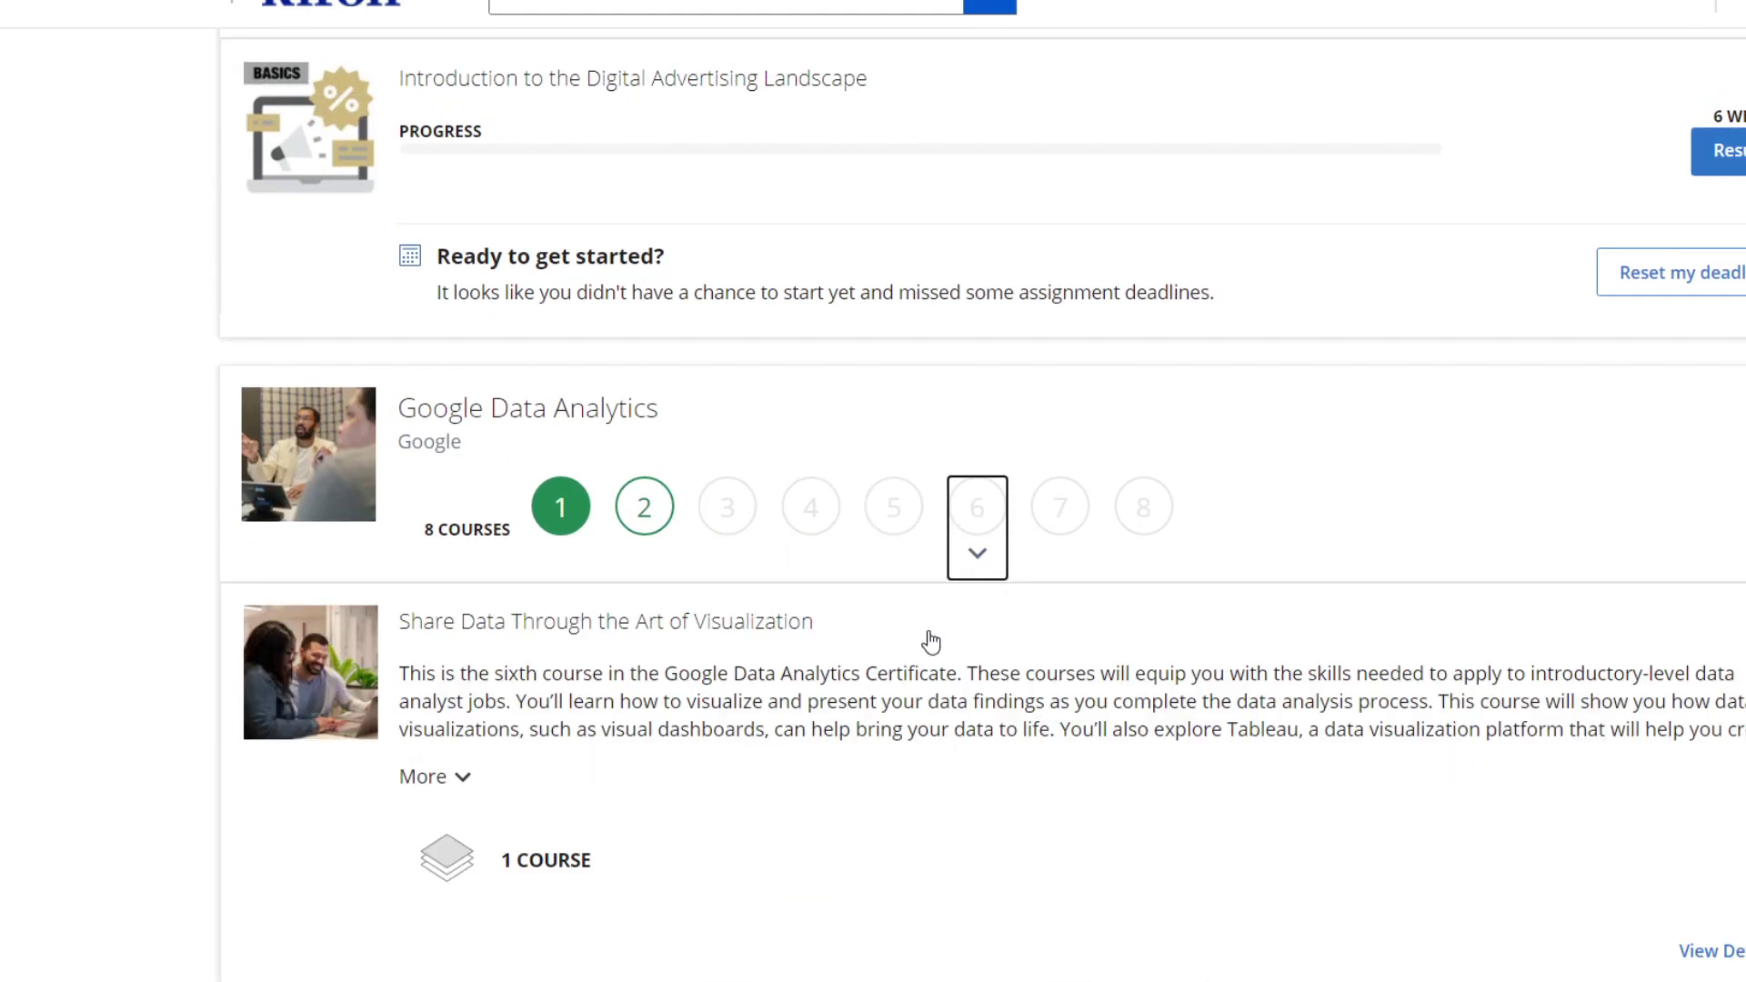
pyautogui.click(1060, 532)
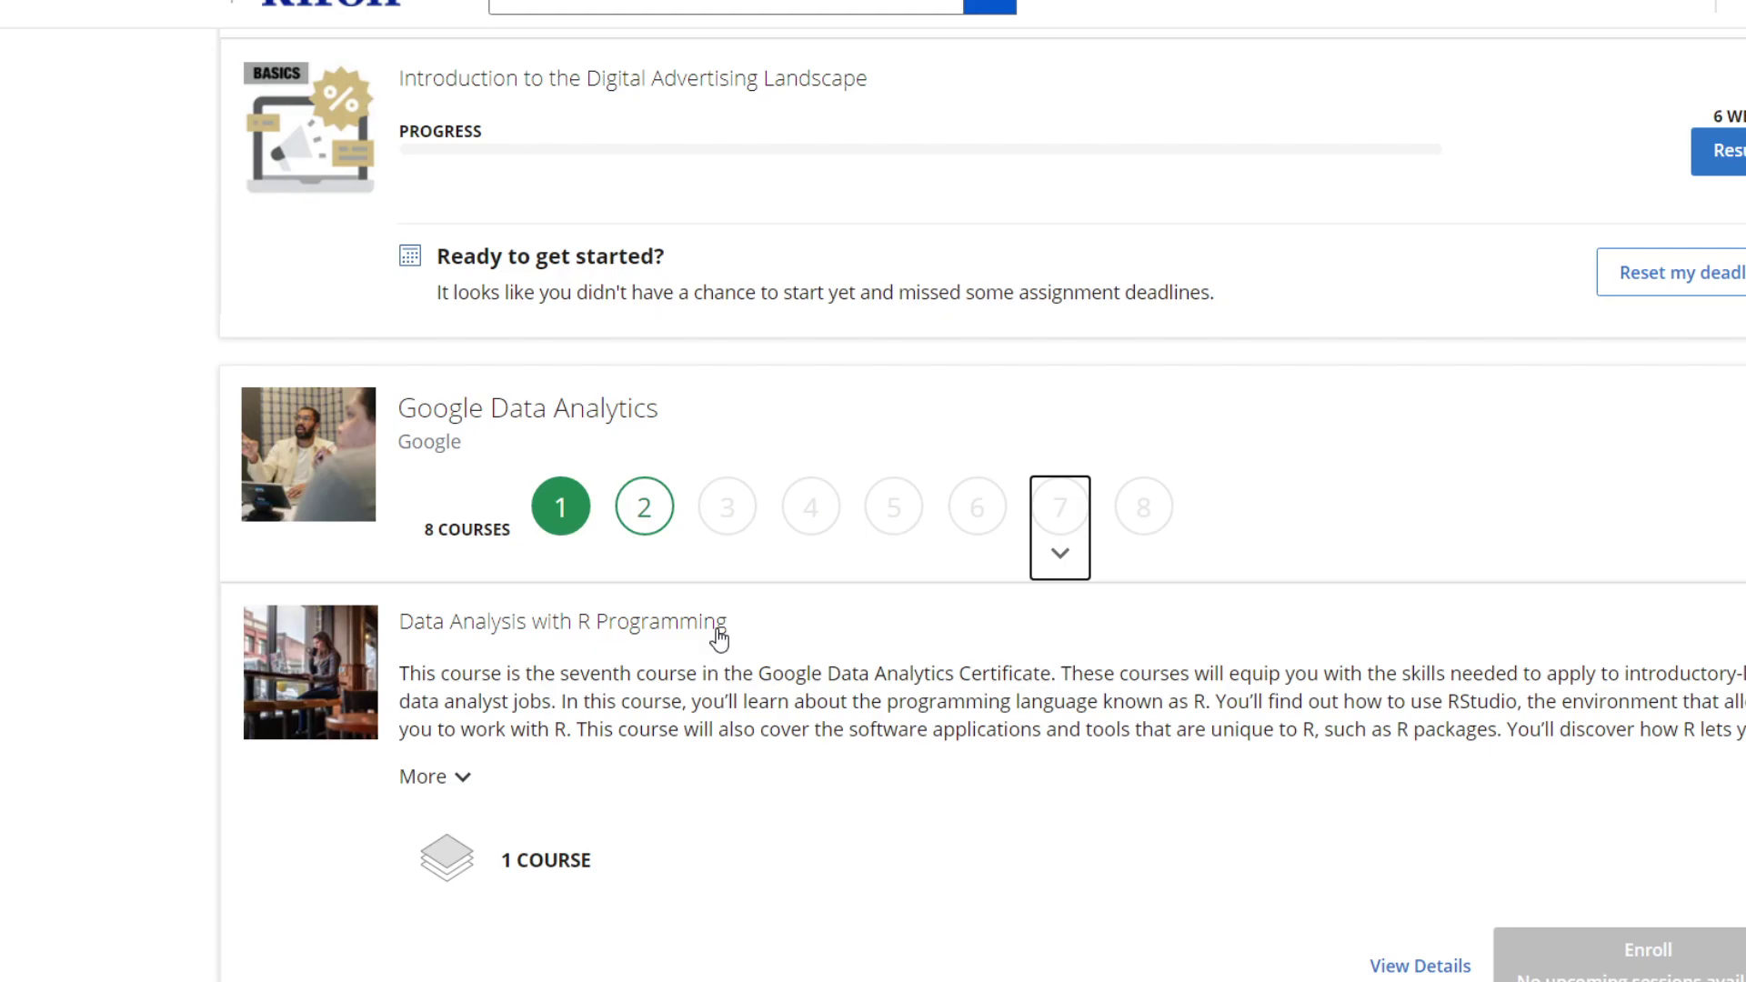
# Step: Return to Google's sixth course and show IBM's Introduction to Data Analytics, completed February 22, 2021
pyautogui.click(969, 531)
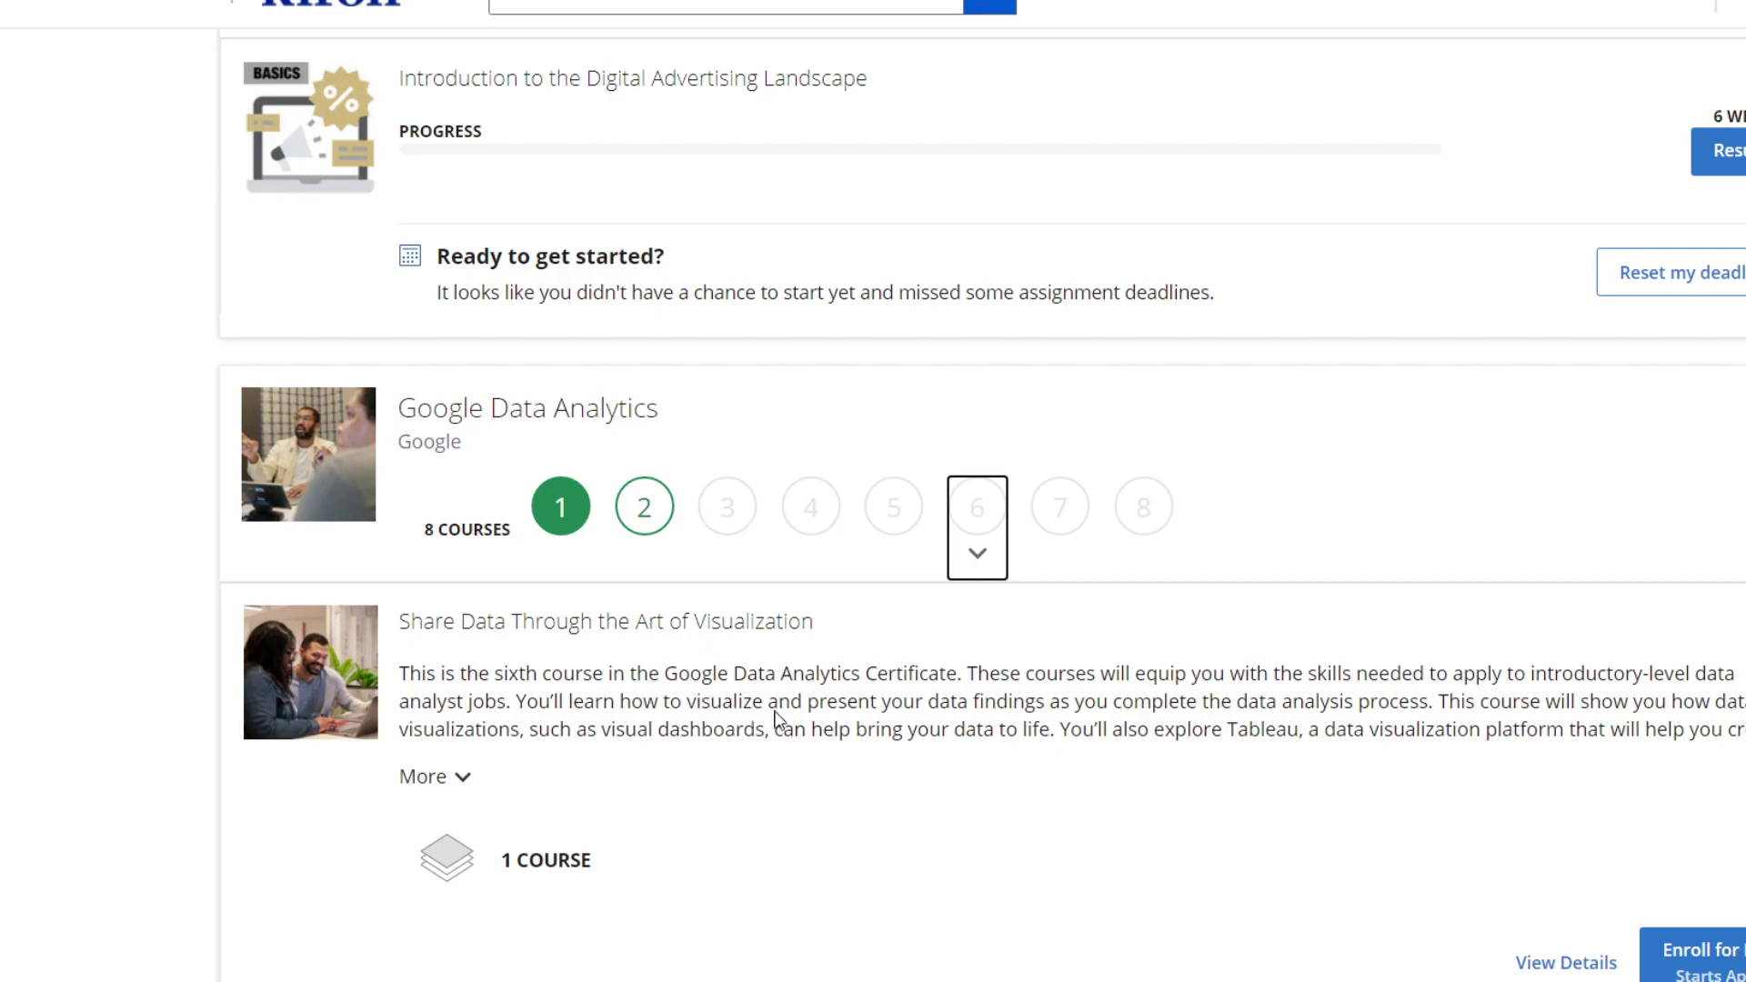
pyautogui.click(1231, 743)
pyautogui.scroll(-3, 1106, 693)
pyautogui.scroll(-3, 847, 723)
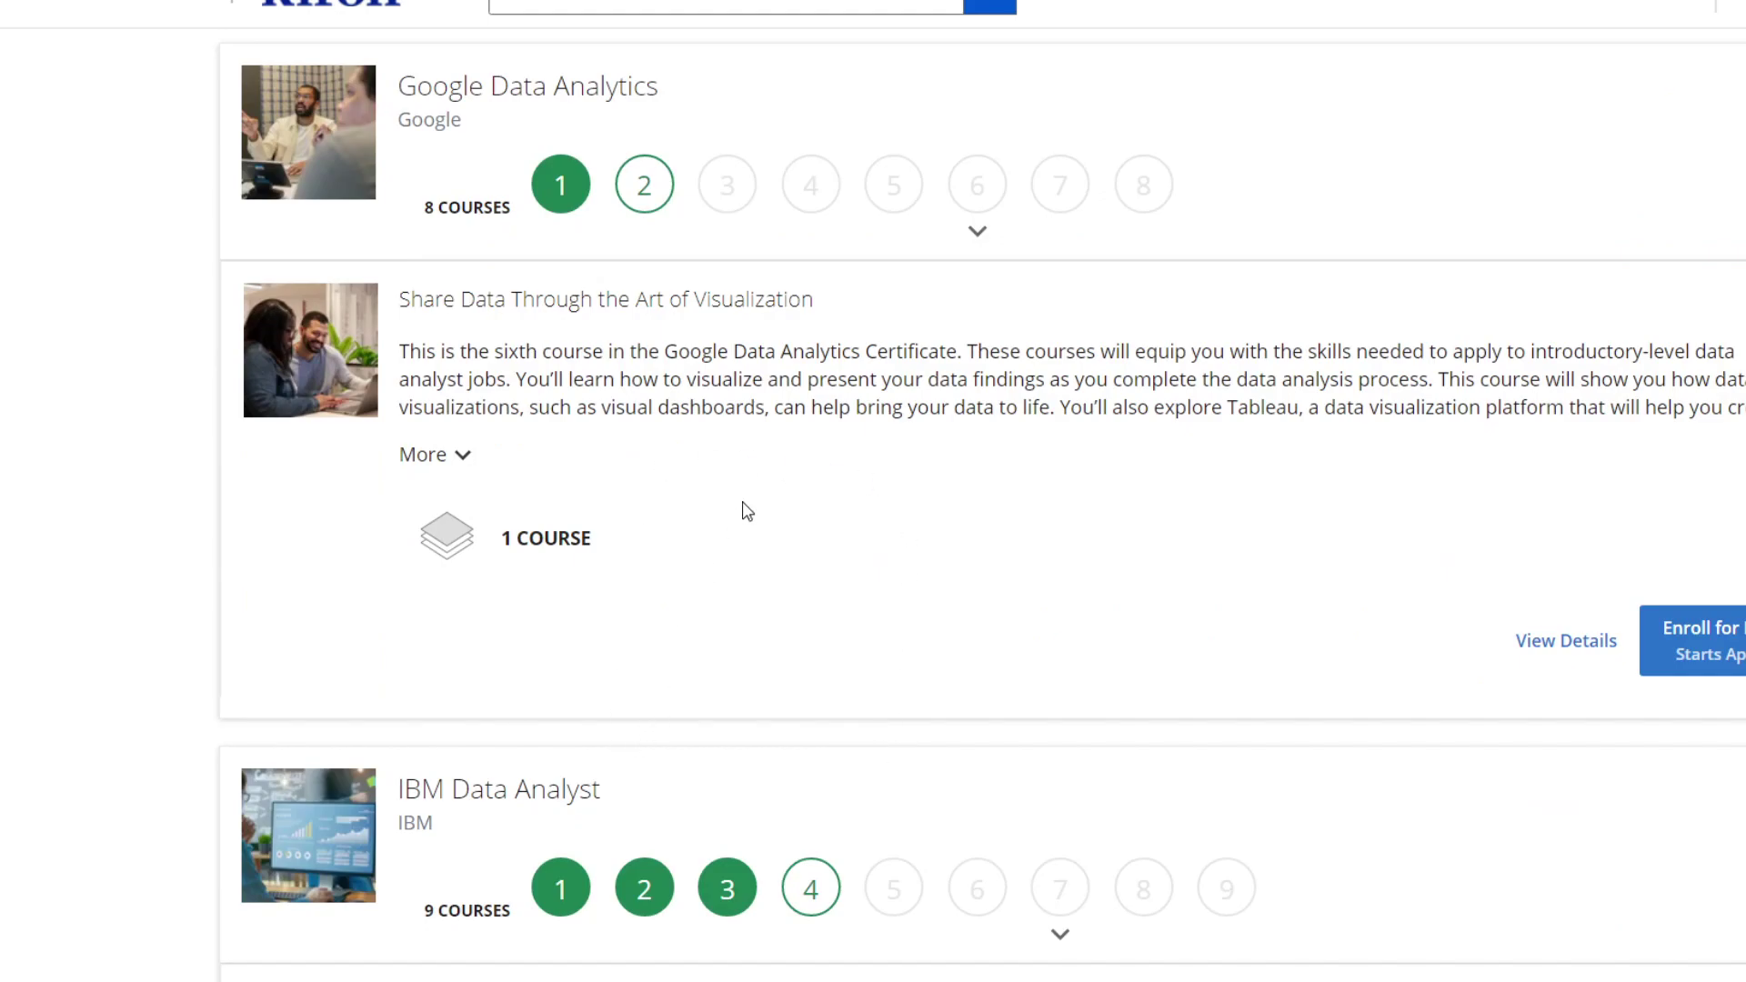
pyautogui.scroll(1, 745, 510)
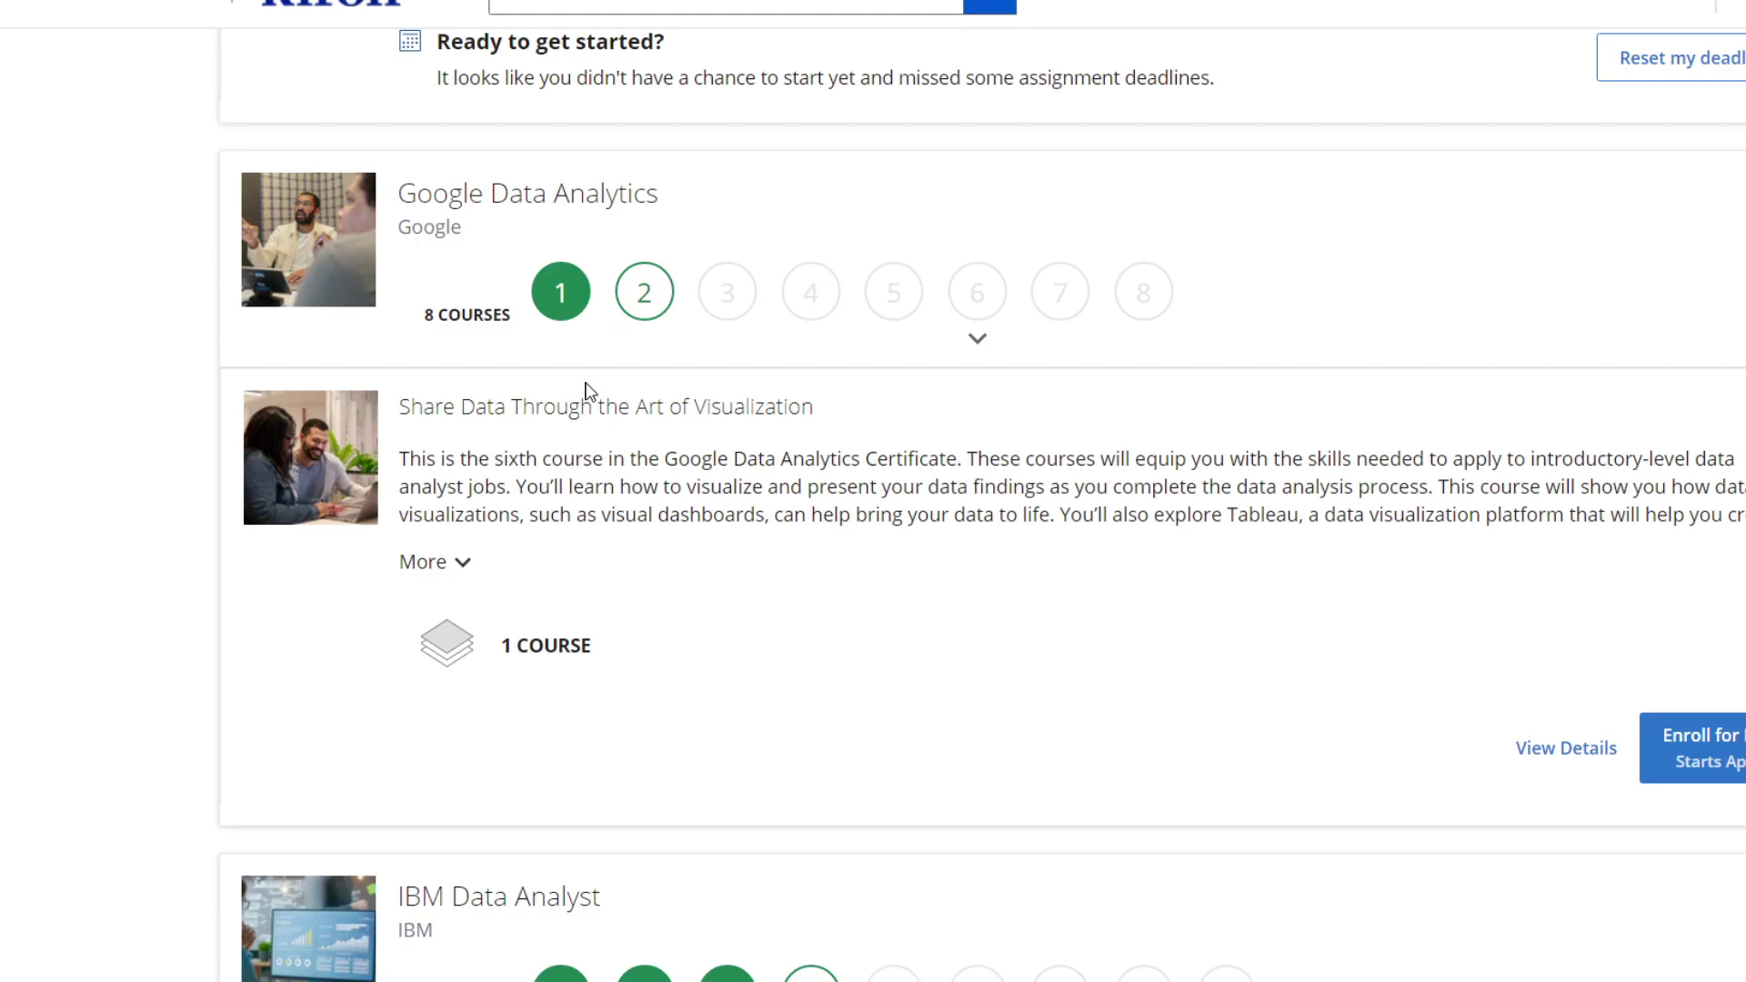
pyautogui.scroll(-4, 590, 393)
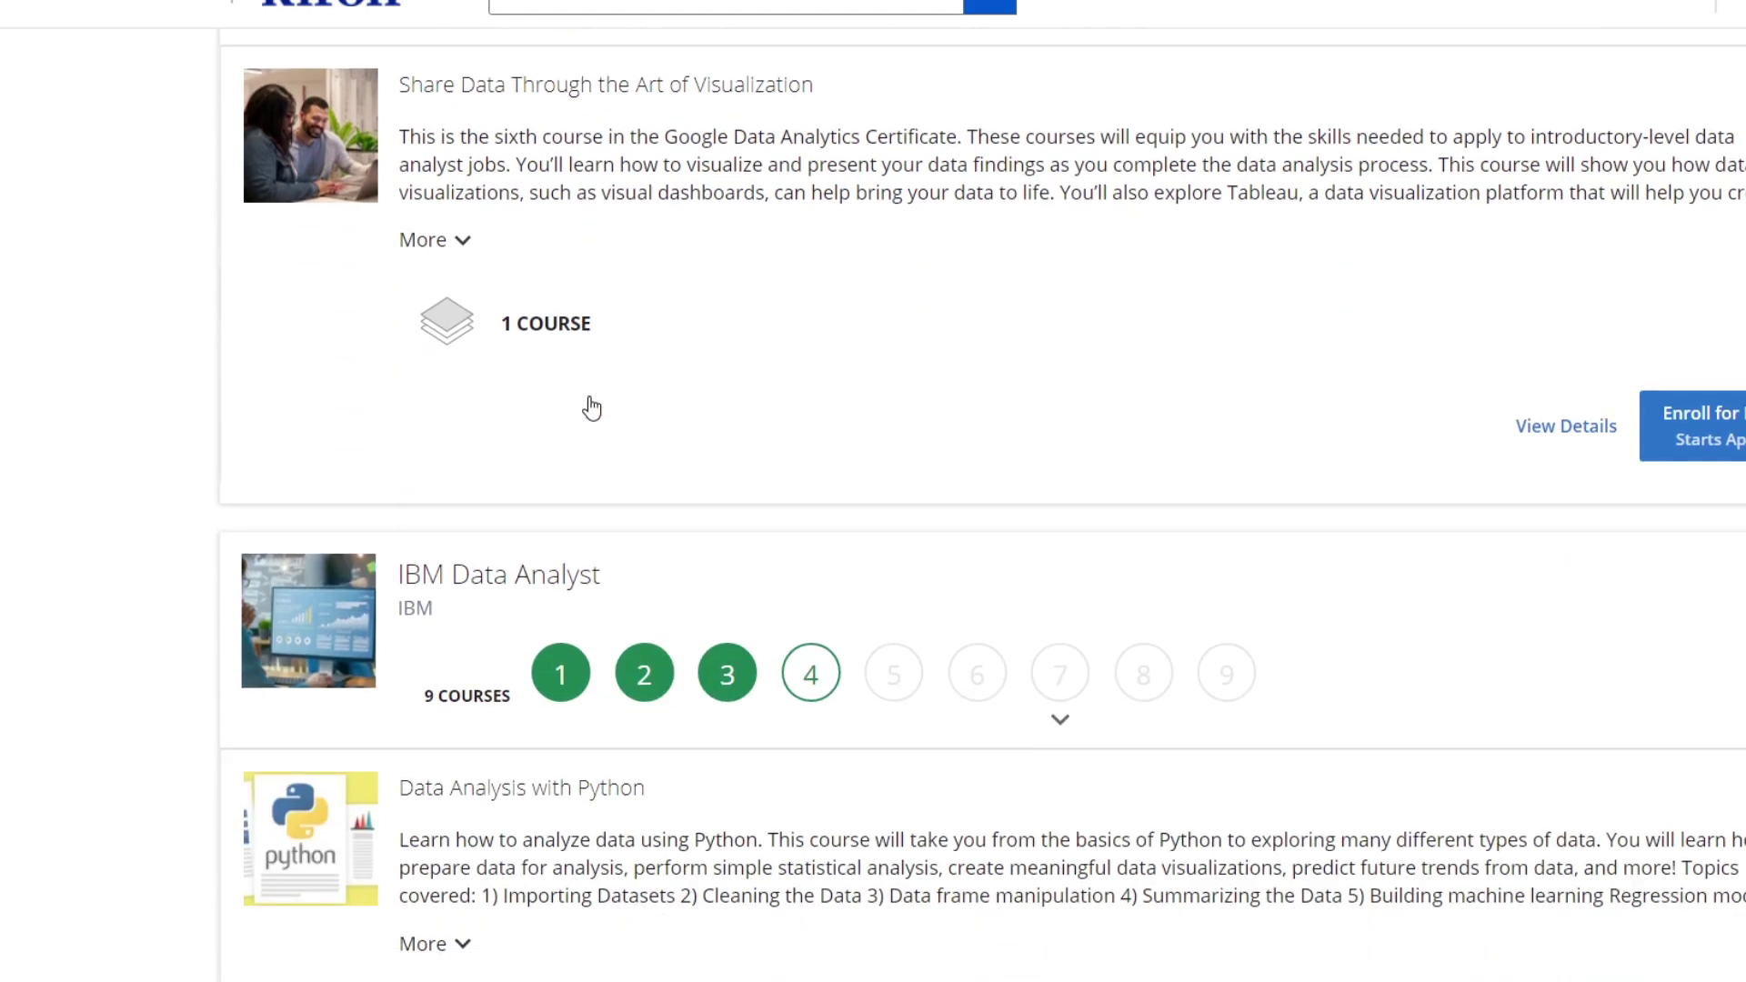
pyautogui.click(559, 675)
pyautogui.scroll(-1, 628, 743)
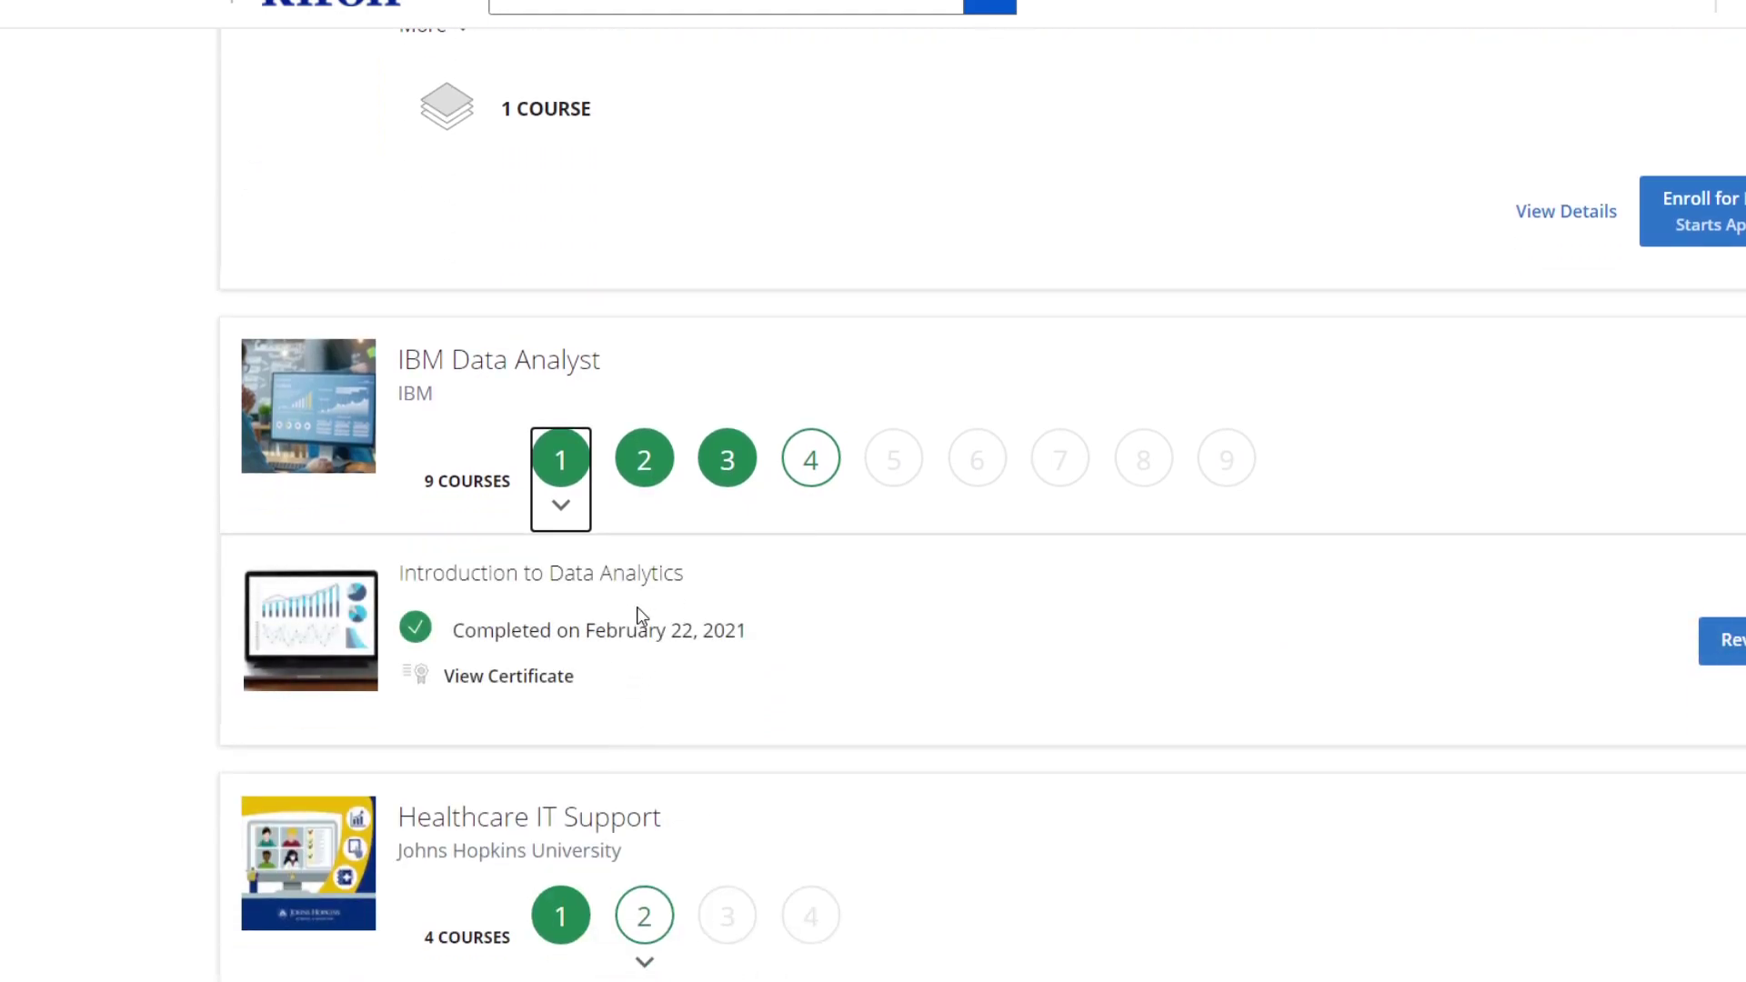
pyautogui.scroll(1, 642, 614)
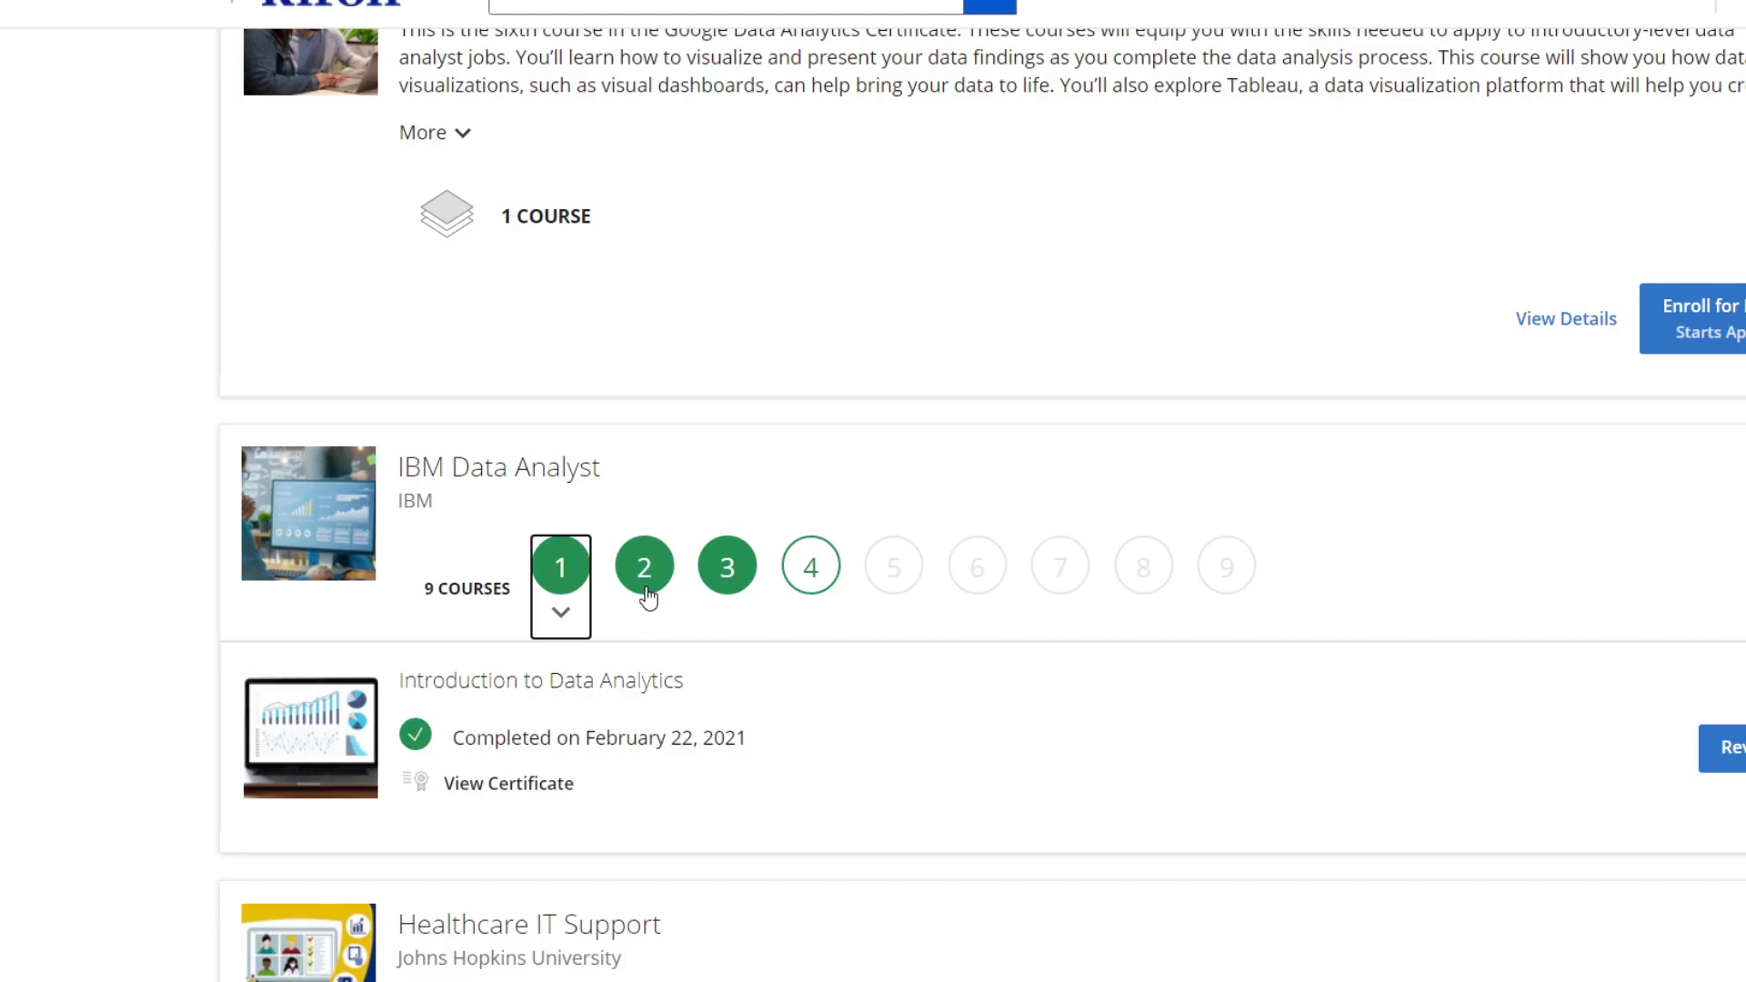
pyautogui.scroll(1, 648, 597)
pyautogui.scroll(2, 648, 596)
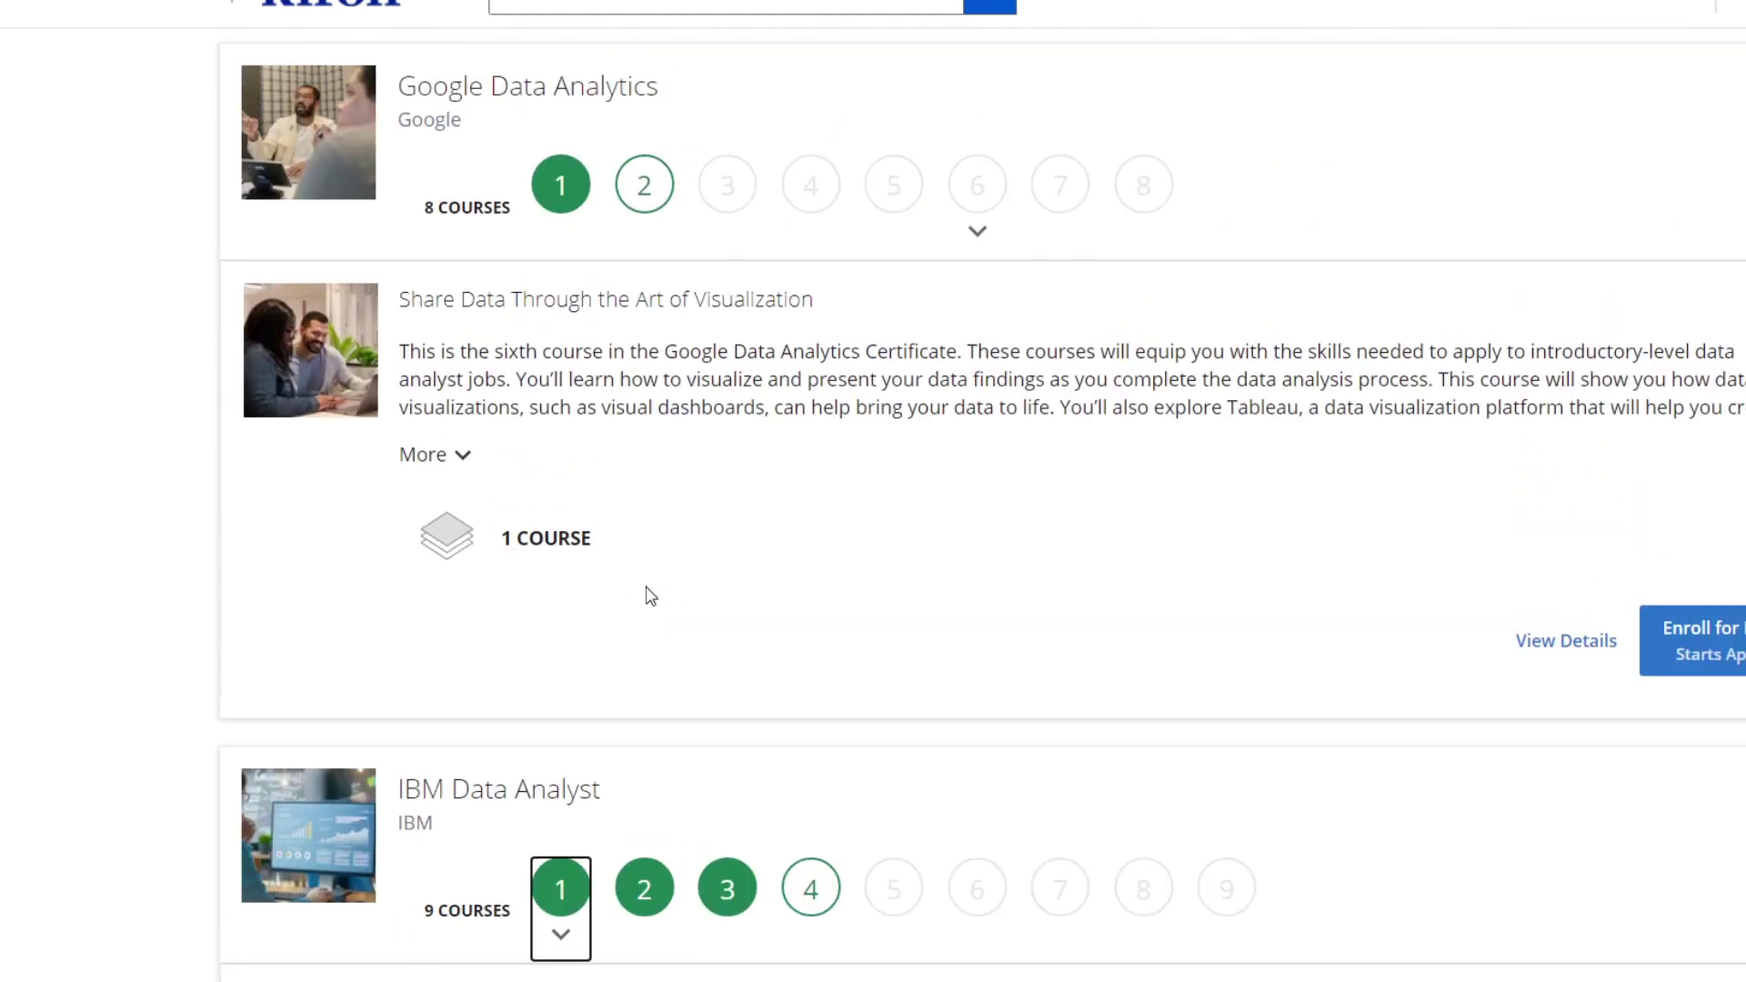
# Step: Expand Google course 2, Ask Questions to Make Data-Driven Decisions, showing it about half done
pyautogui.click(653, 198)
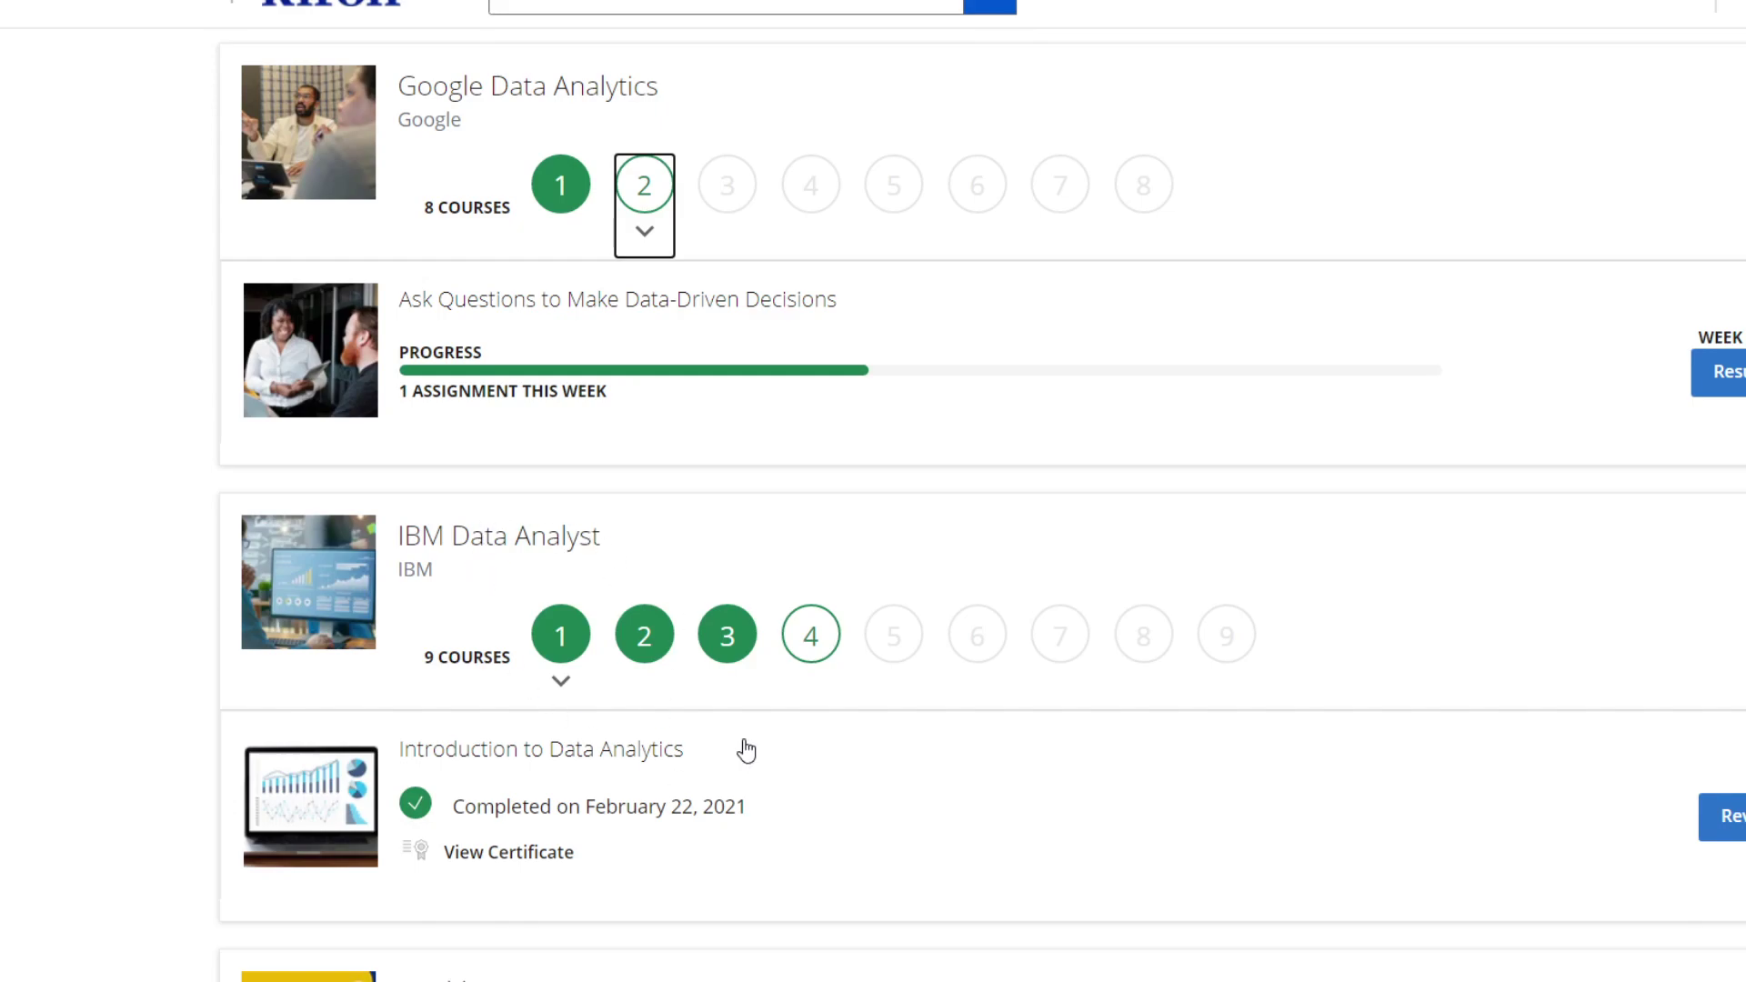
pyautogui.scroll(1, 748, 751)
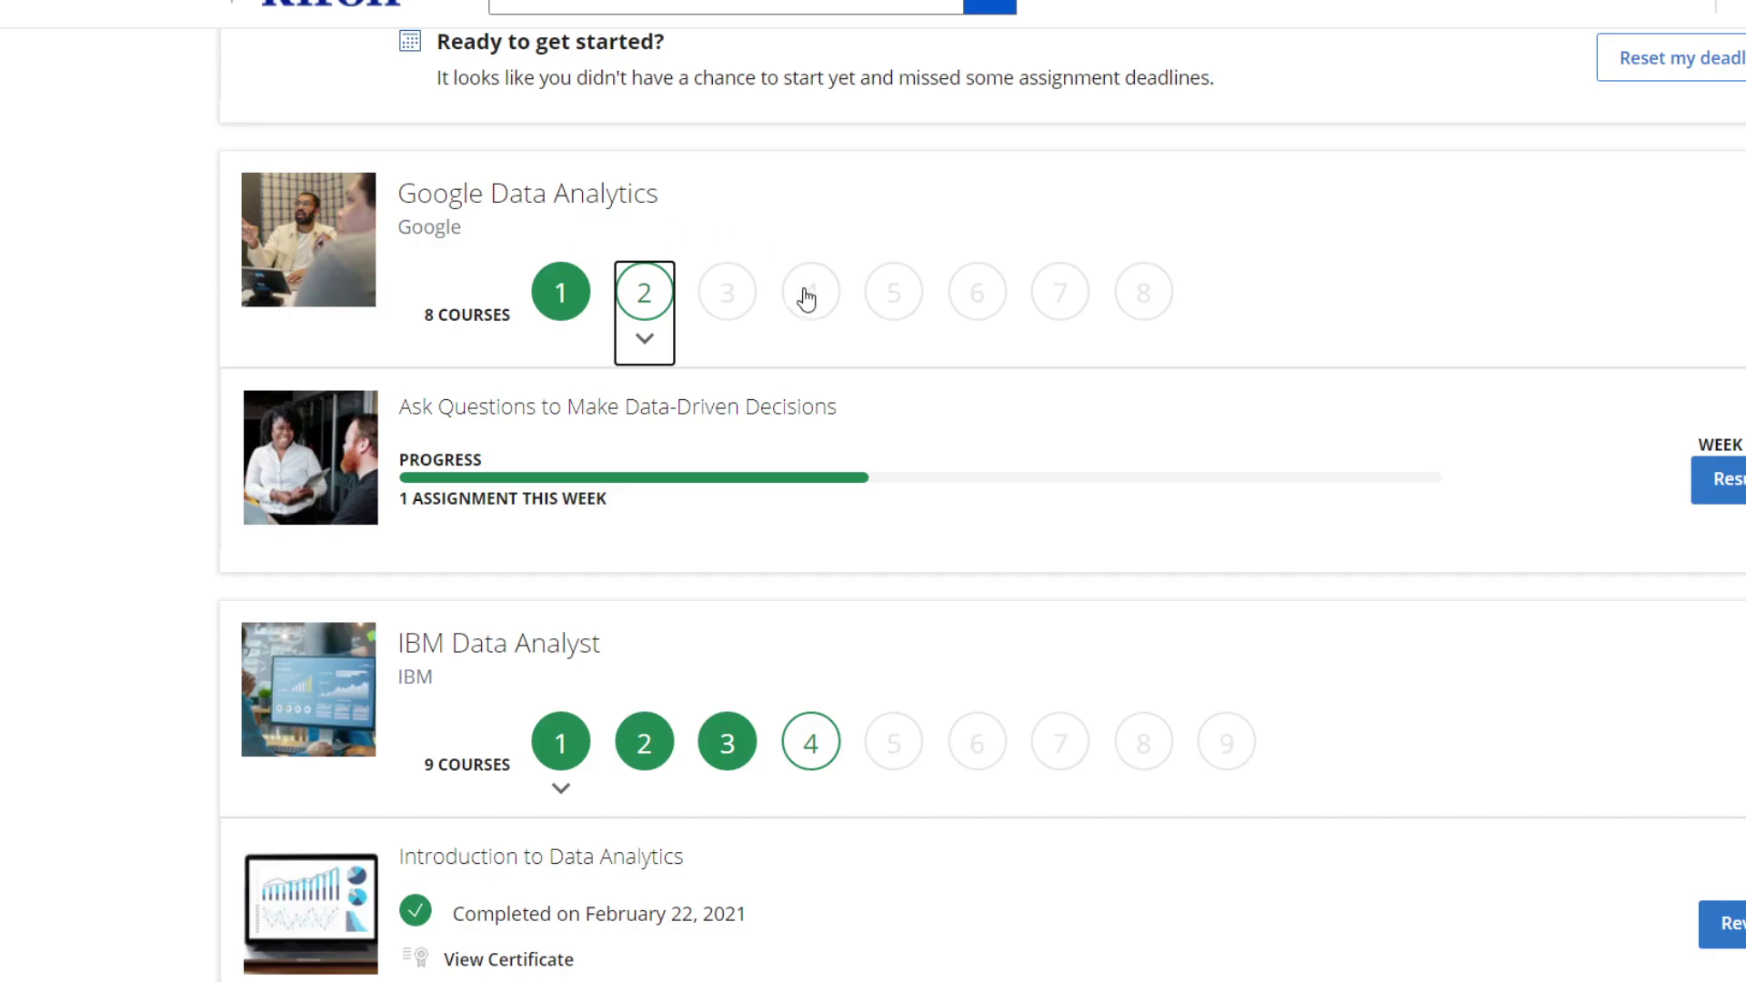
# Step: Preview Google courses 3 and 5 and IBM courses 2, 3, 5 and 8, ending on IBM course 3
pyautogui.click(728, 292)
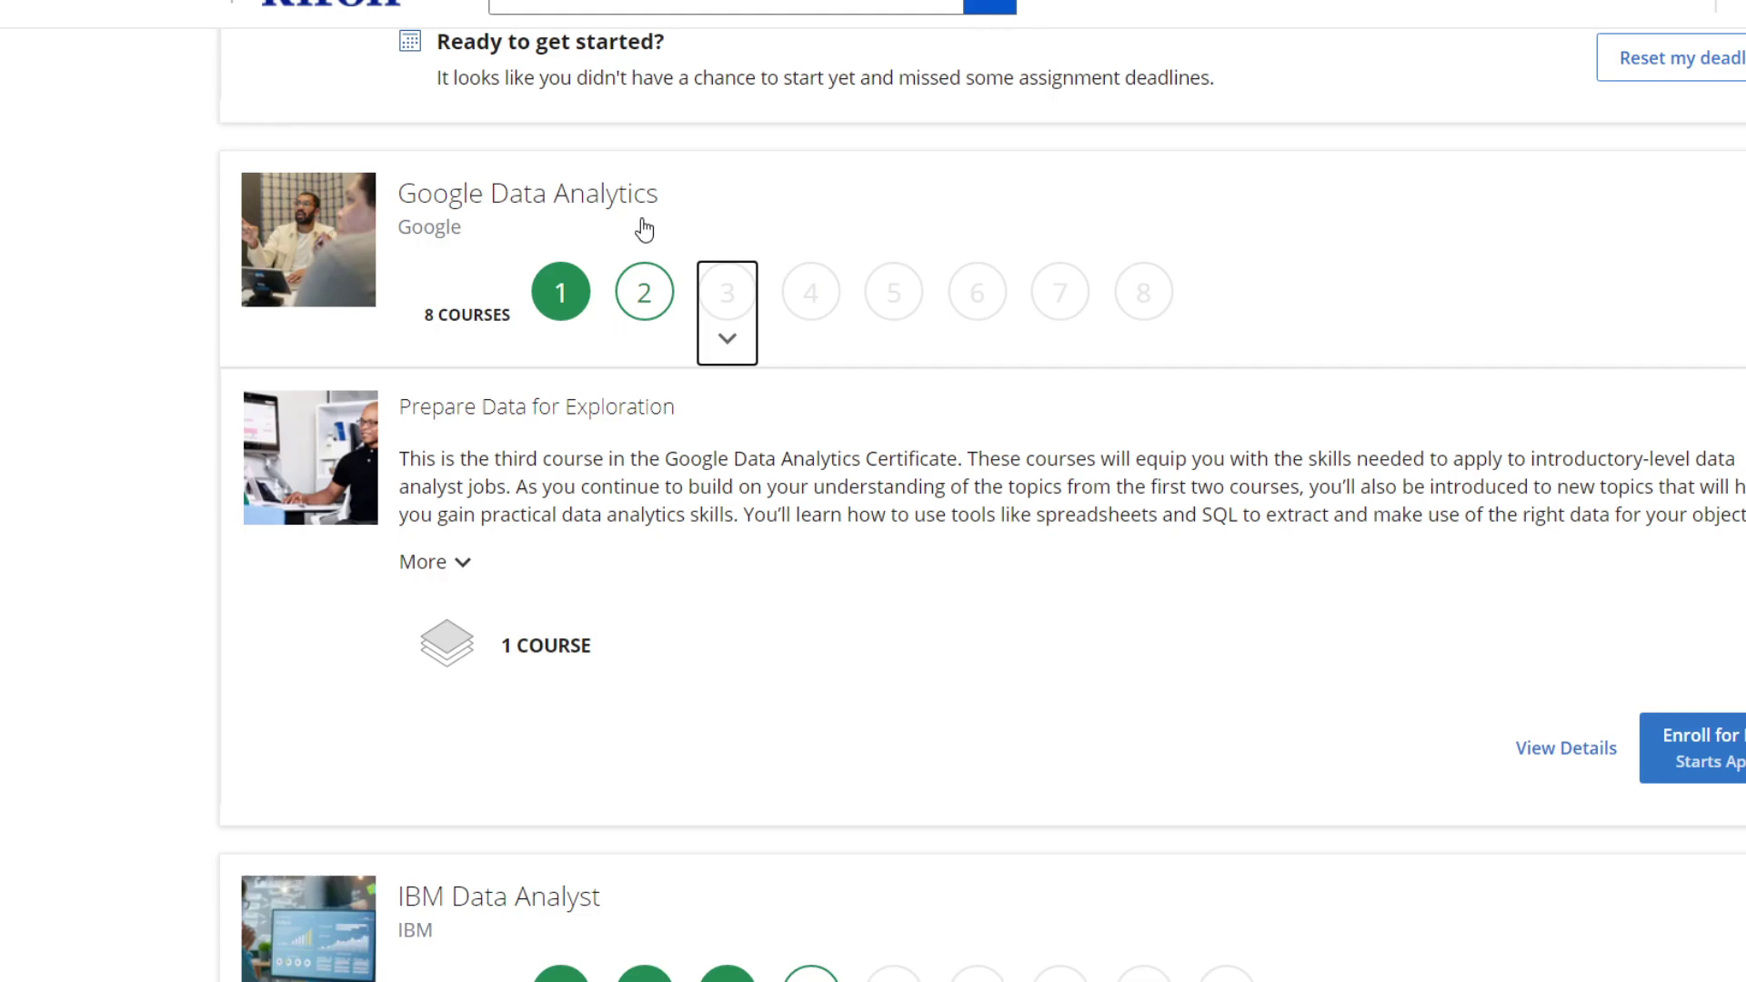
pyautogui.click(894, 293)
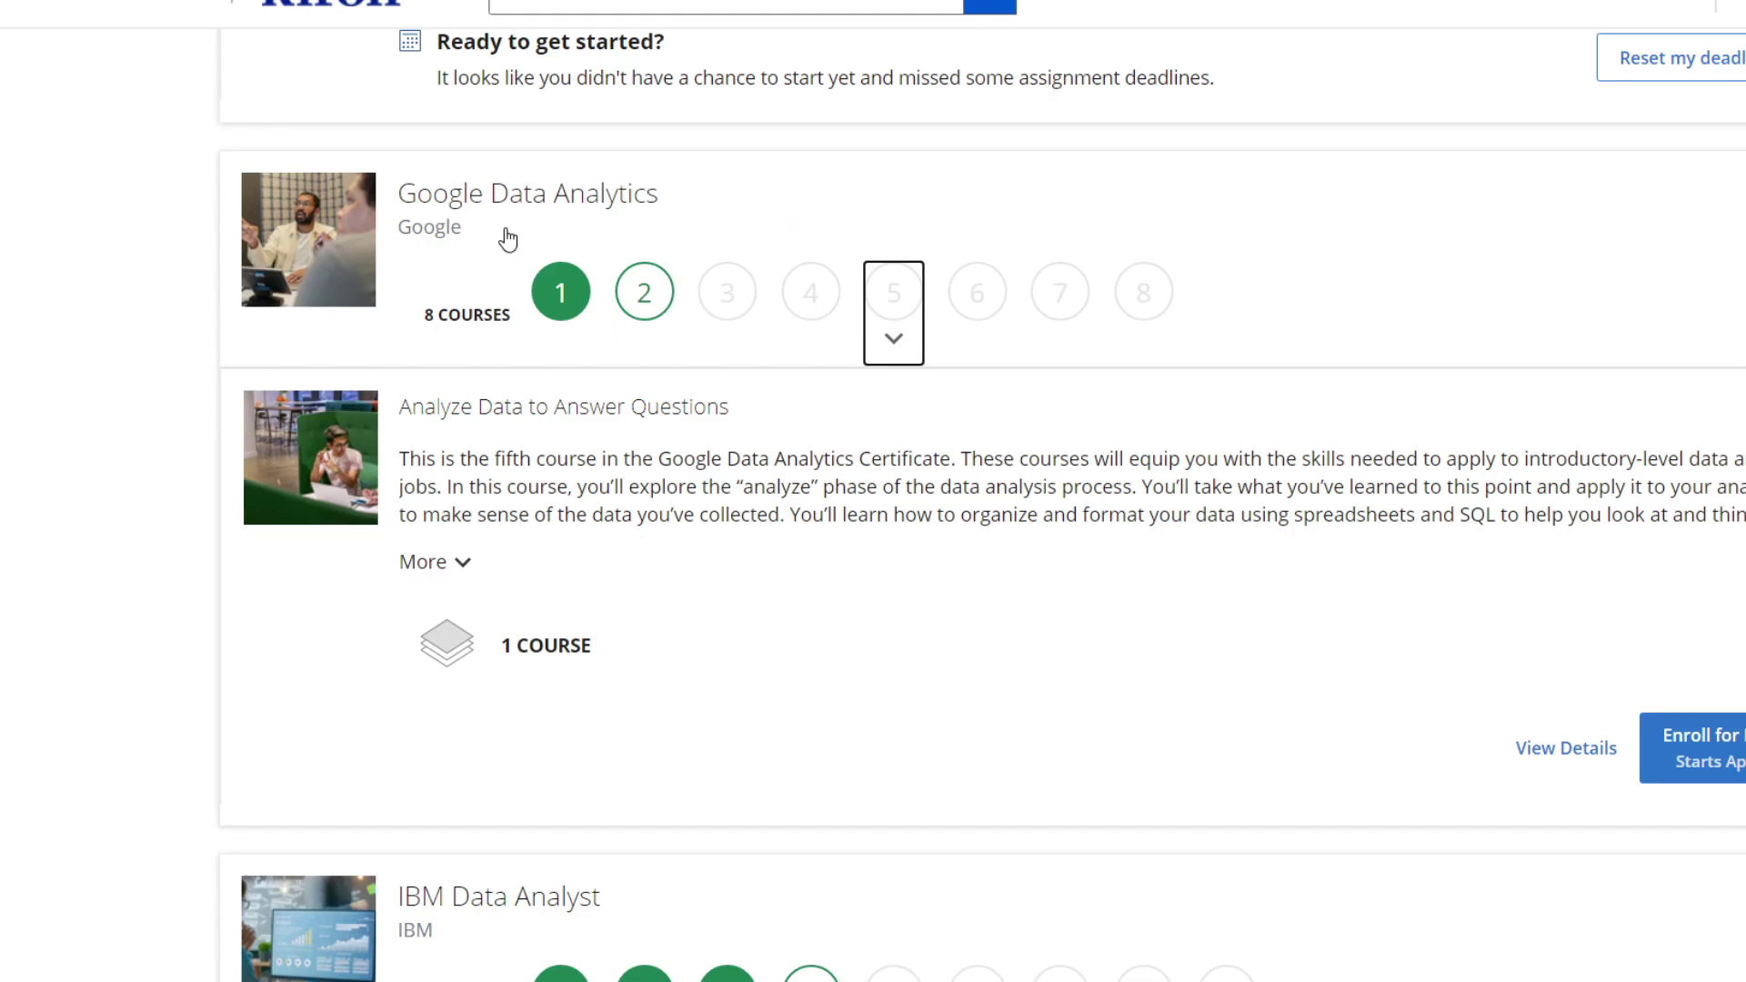
pyautogui.scroll(-3, 1299, 315)
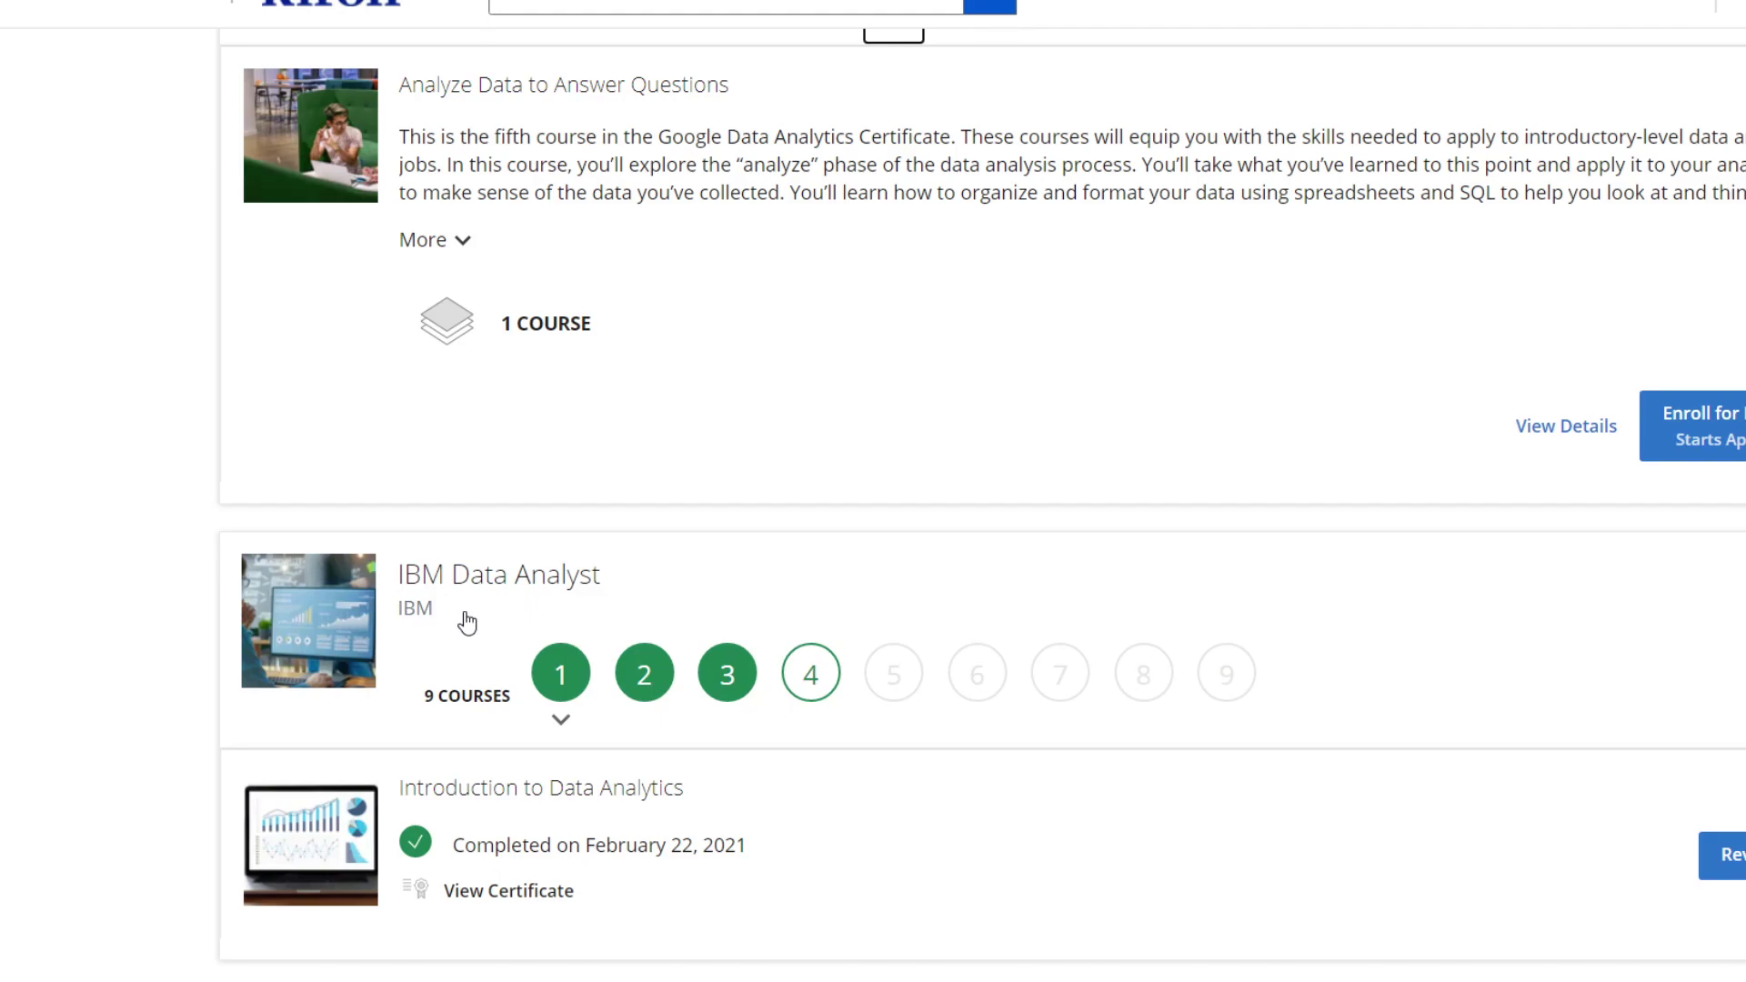
pyautogui.scroll(-1, 467, 623)
pyautogui.click(644, 569)
pyautogui.click(726, 566)
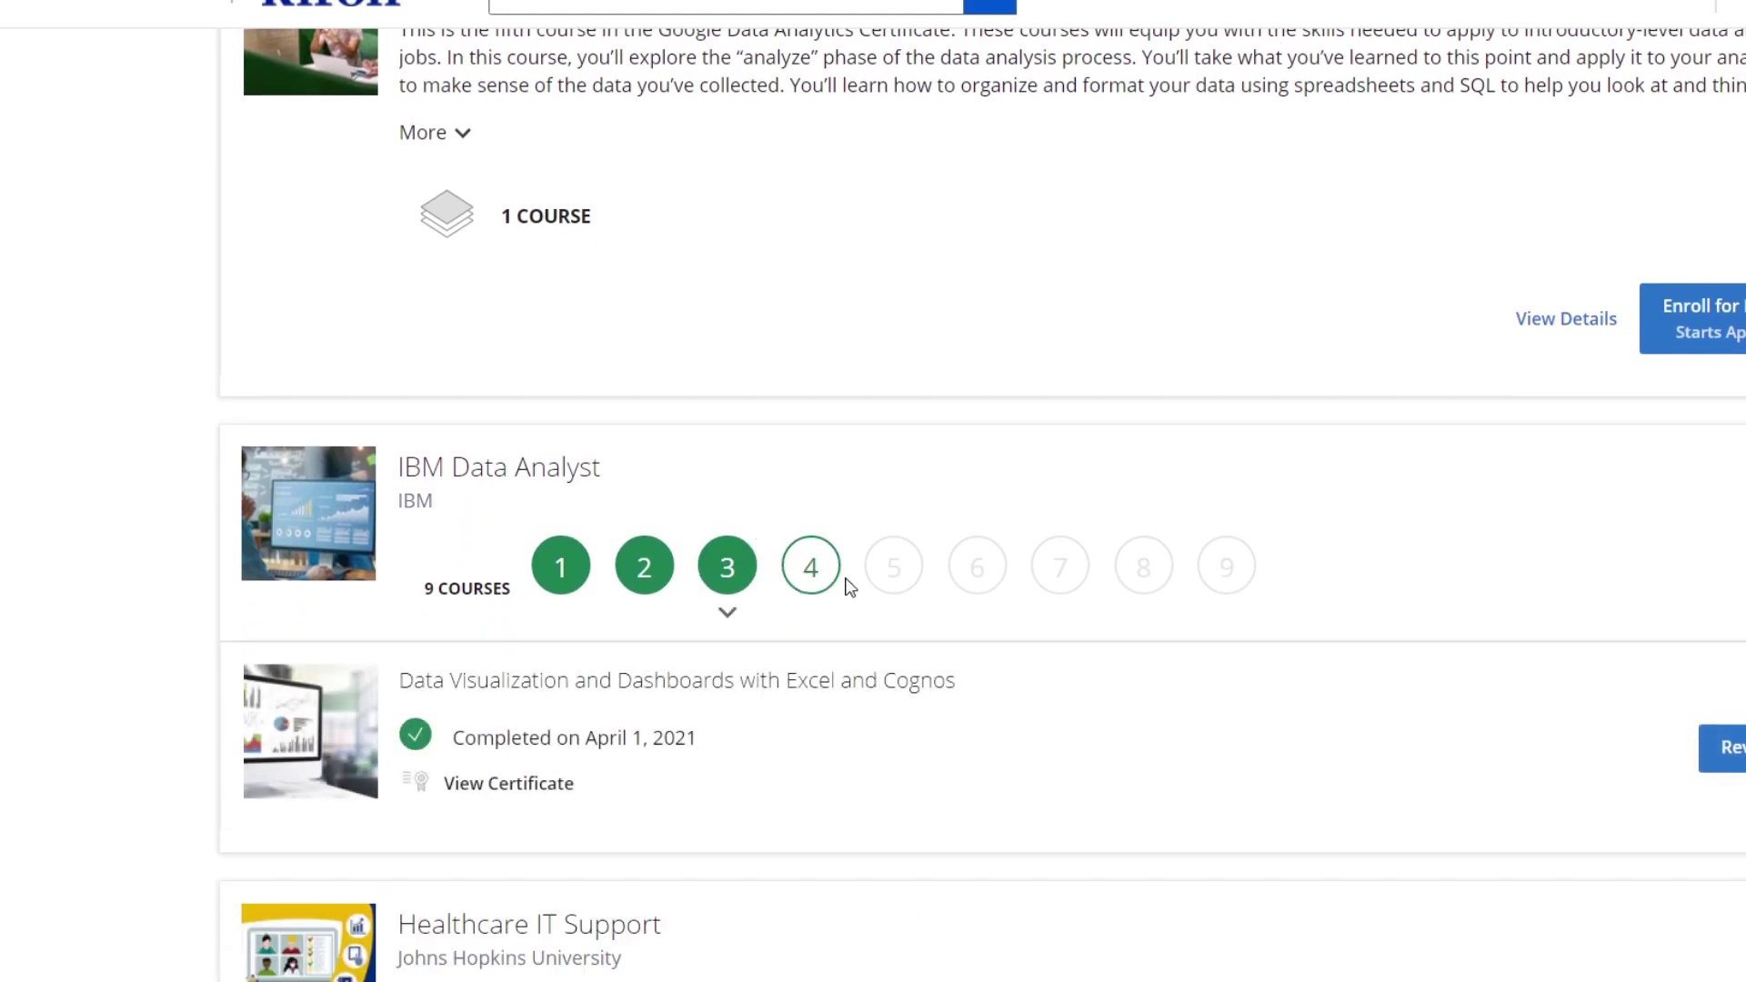
pyautogui.click(893, 567)
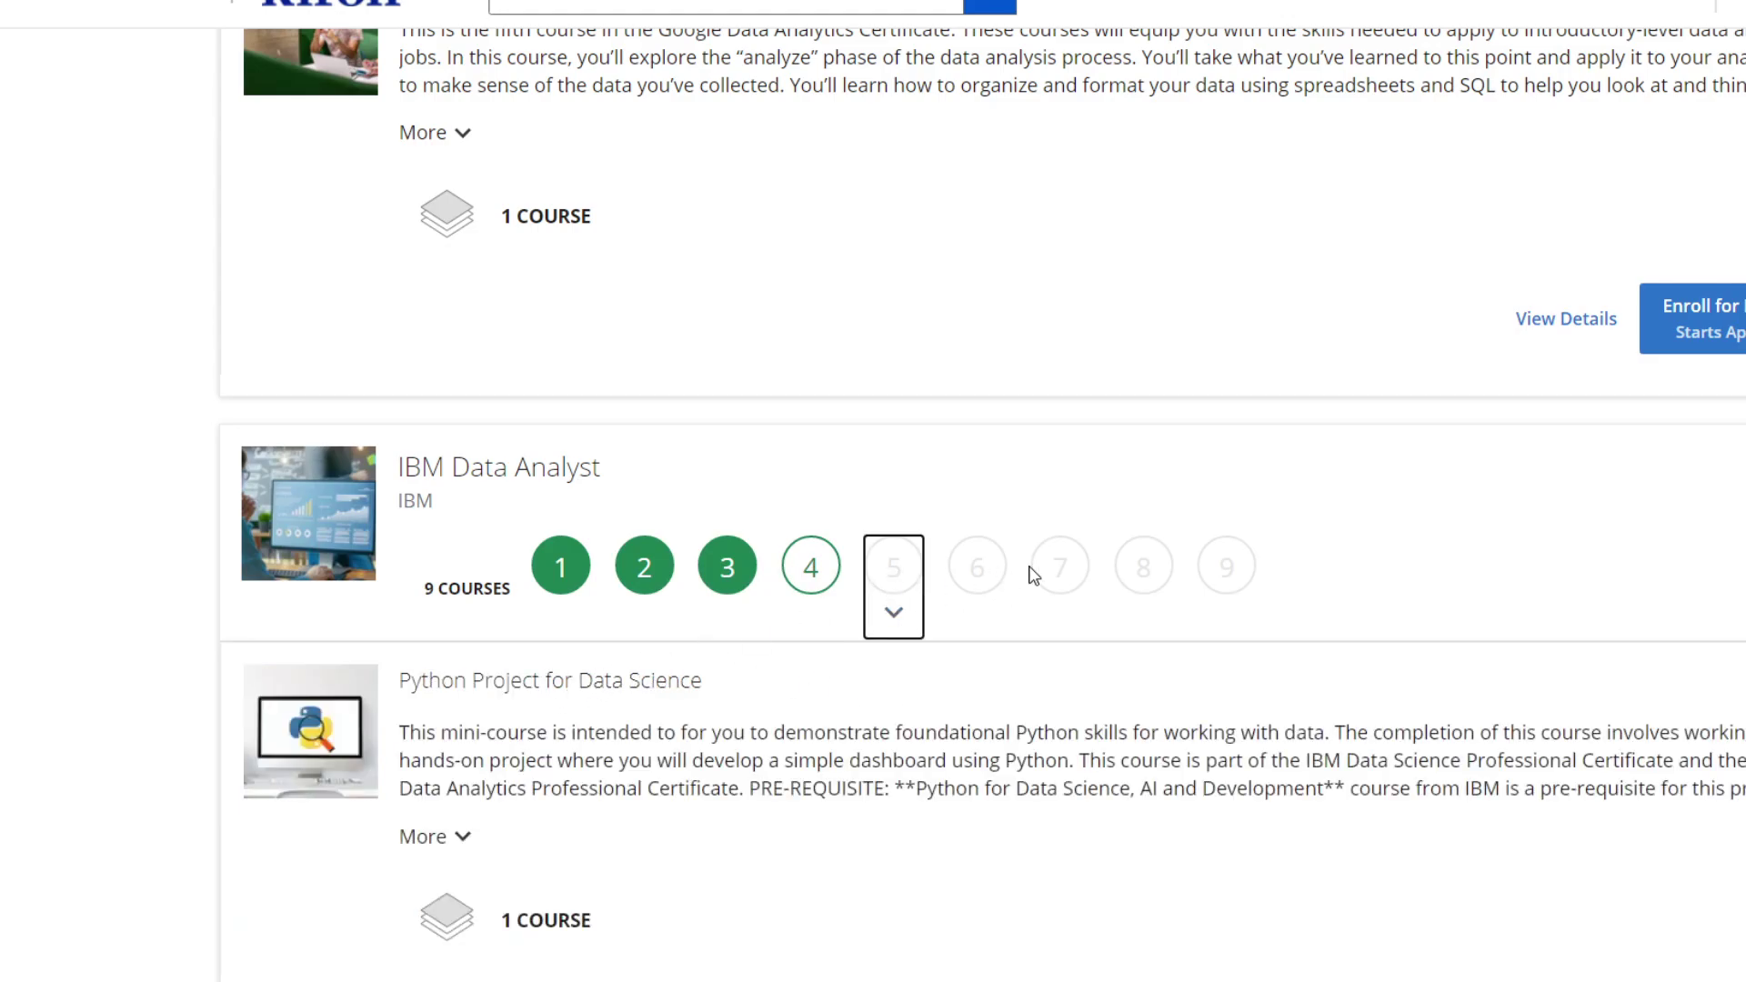
pyautogui.click(1144, 568)
pyautogui.scroll(3, 788, 652)
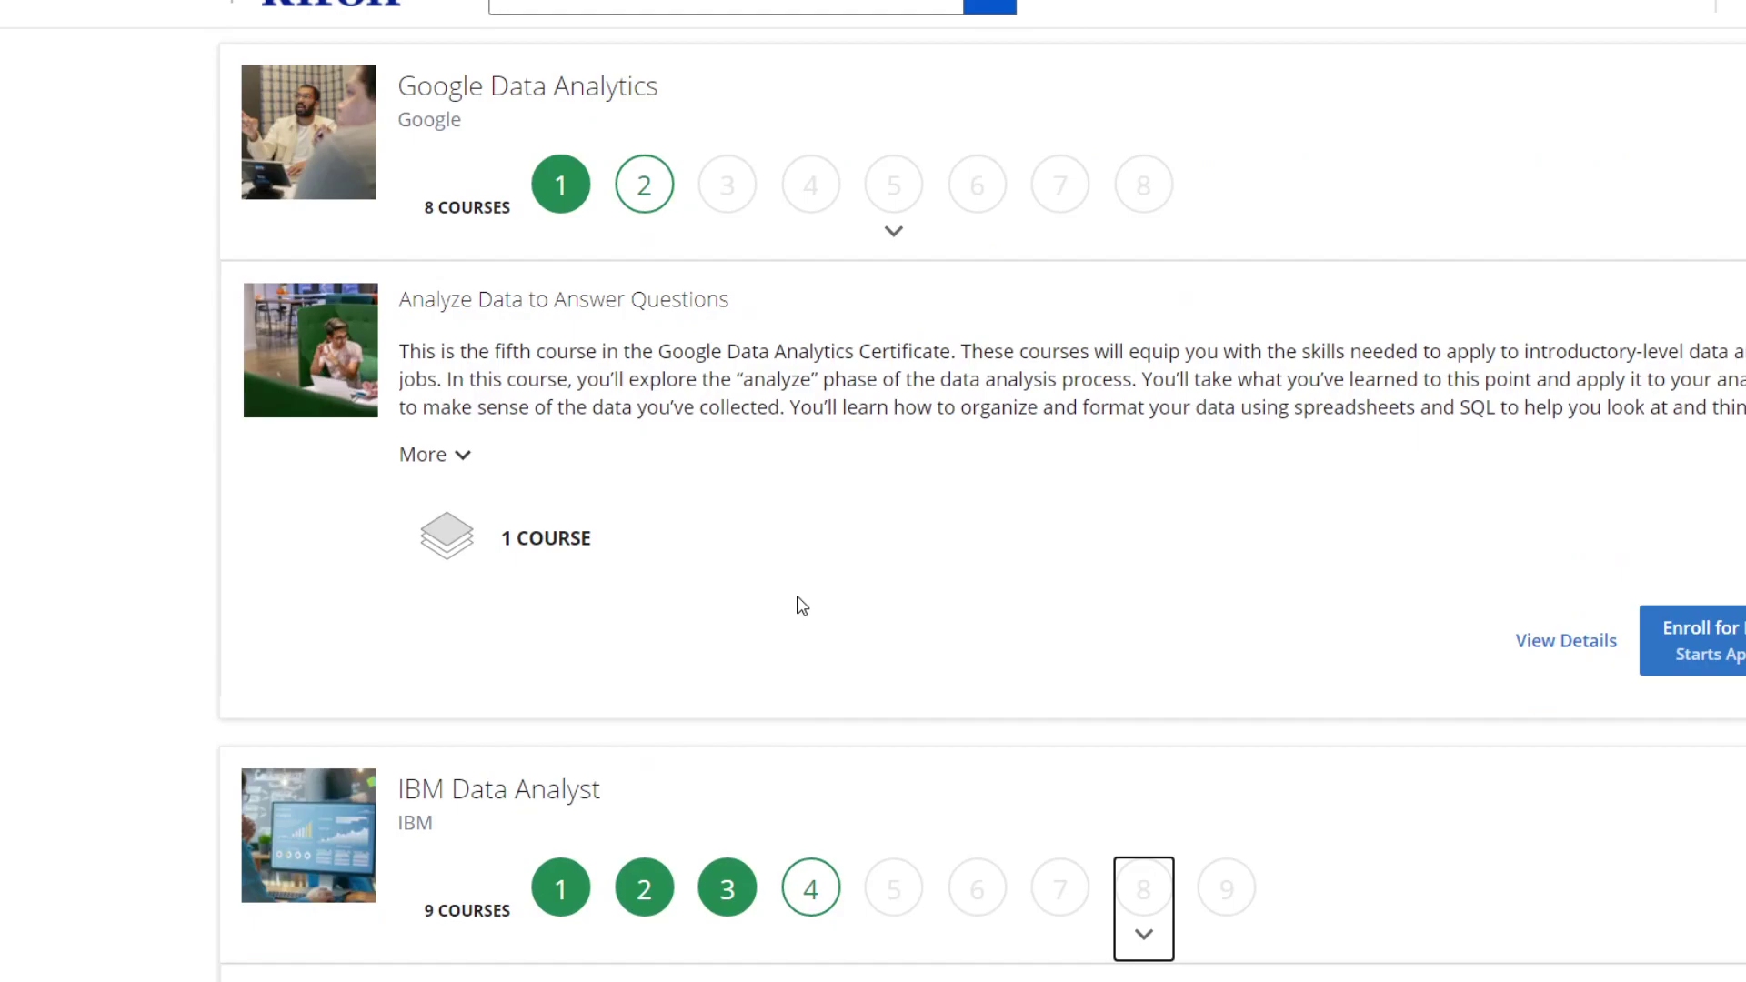
pyautogui.scroll(-2, 805, 596)
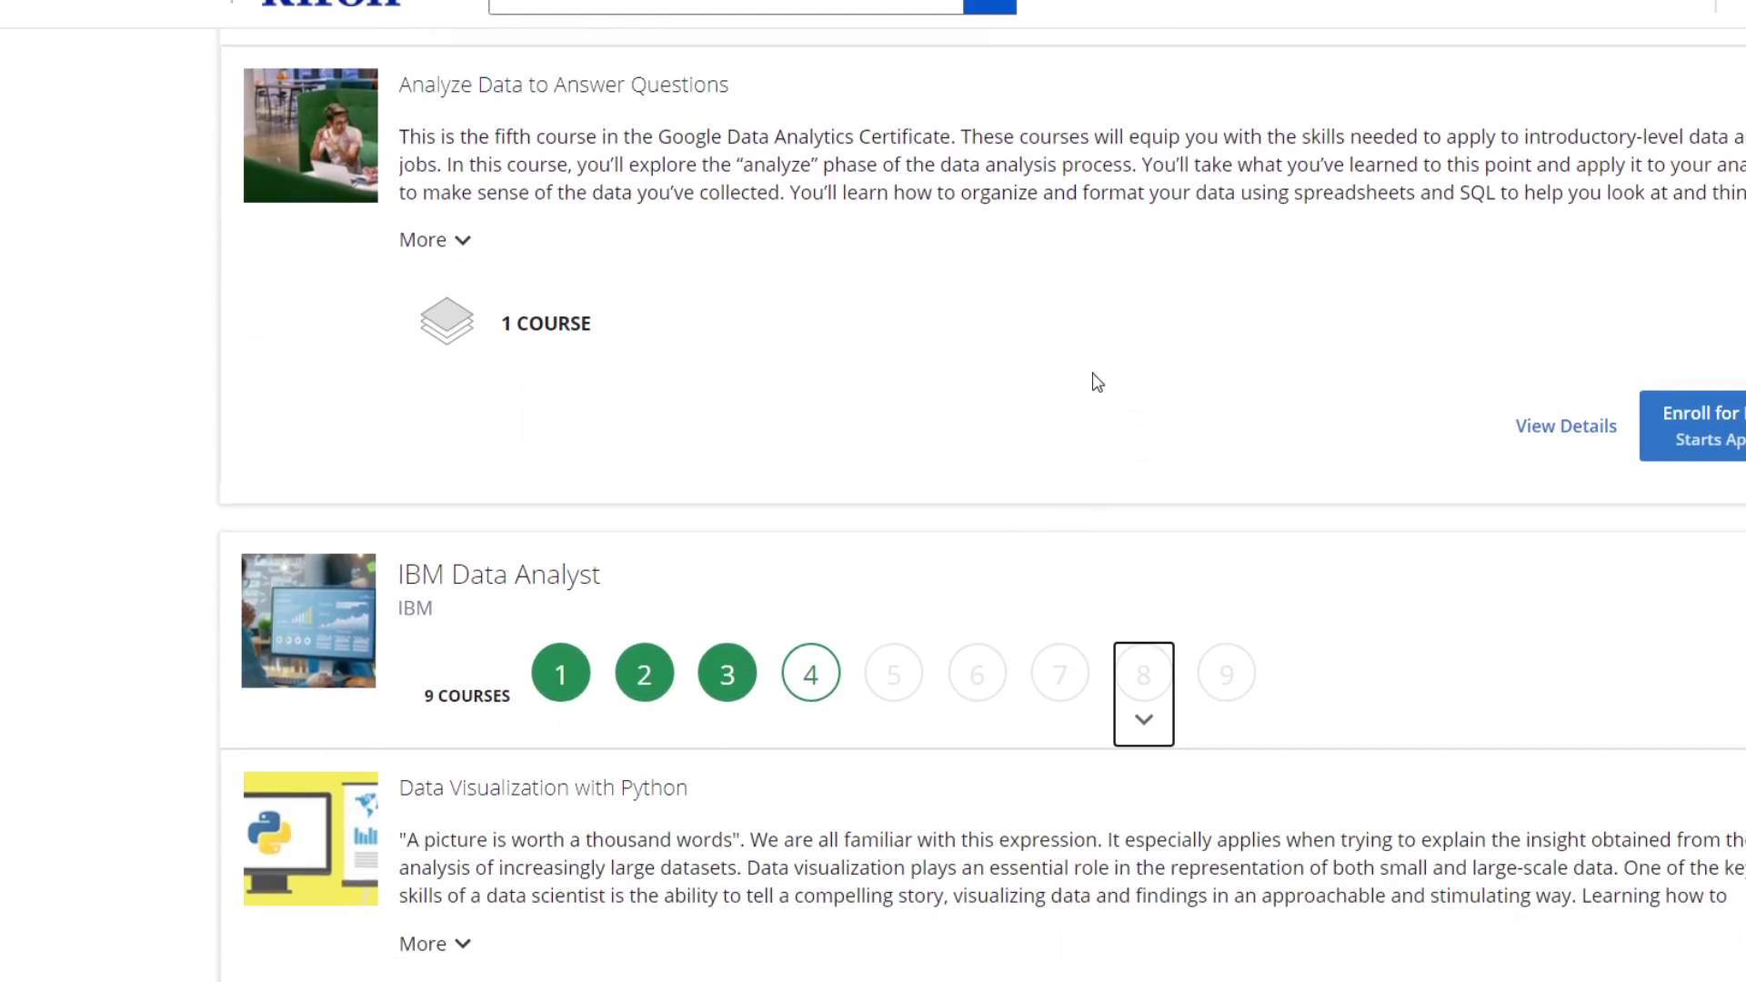
pyautogui.scroll(2, 1088, 388)
pyautogui.scroll(-3, 907, 465)
pyautogui.click(727, 567)
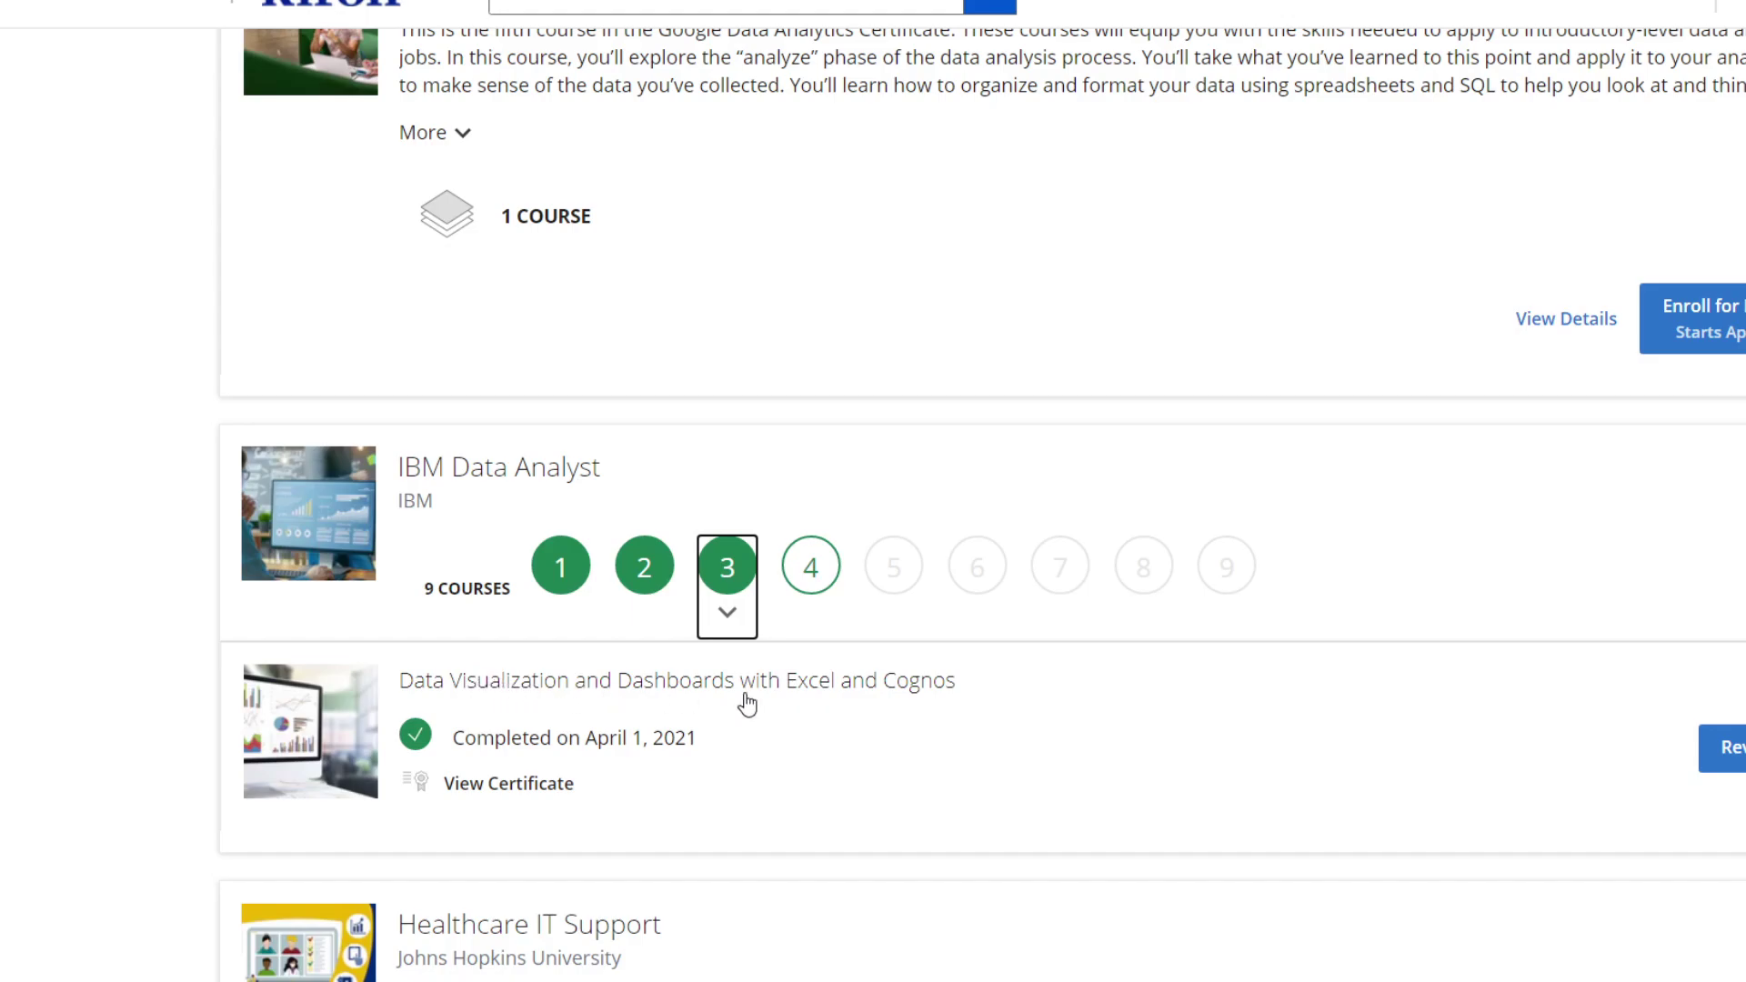
# Step: Review the Excel and Cognos course, browsing Weeks 1–3 and ending on Week 3's Cognos lessons
pyautogui.click(1725, 747)
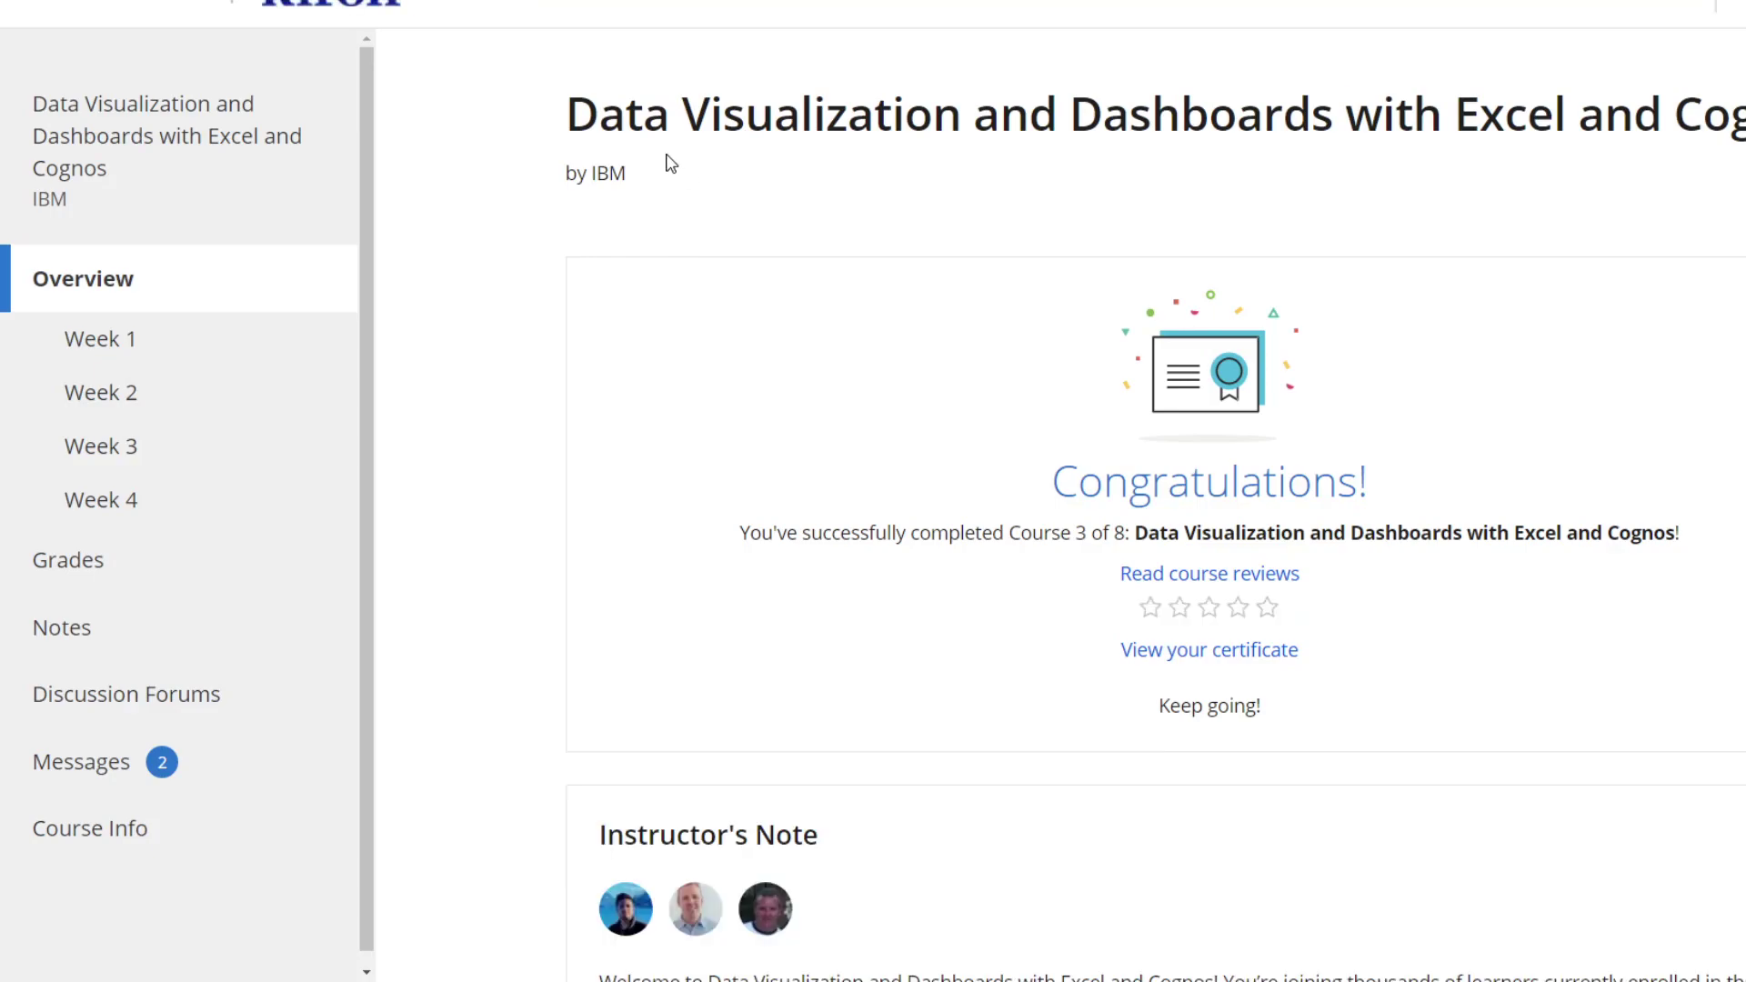
pyautogui.click(234, 349)
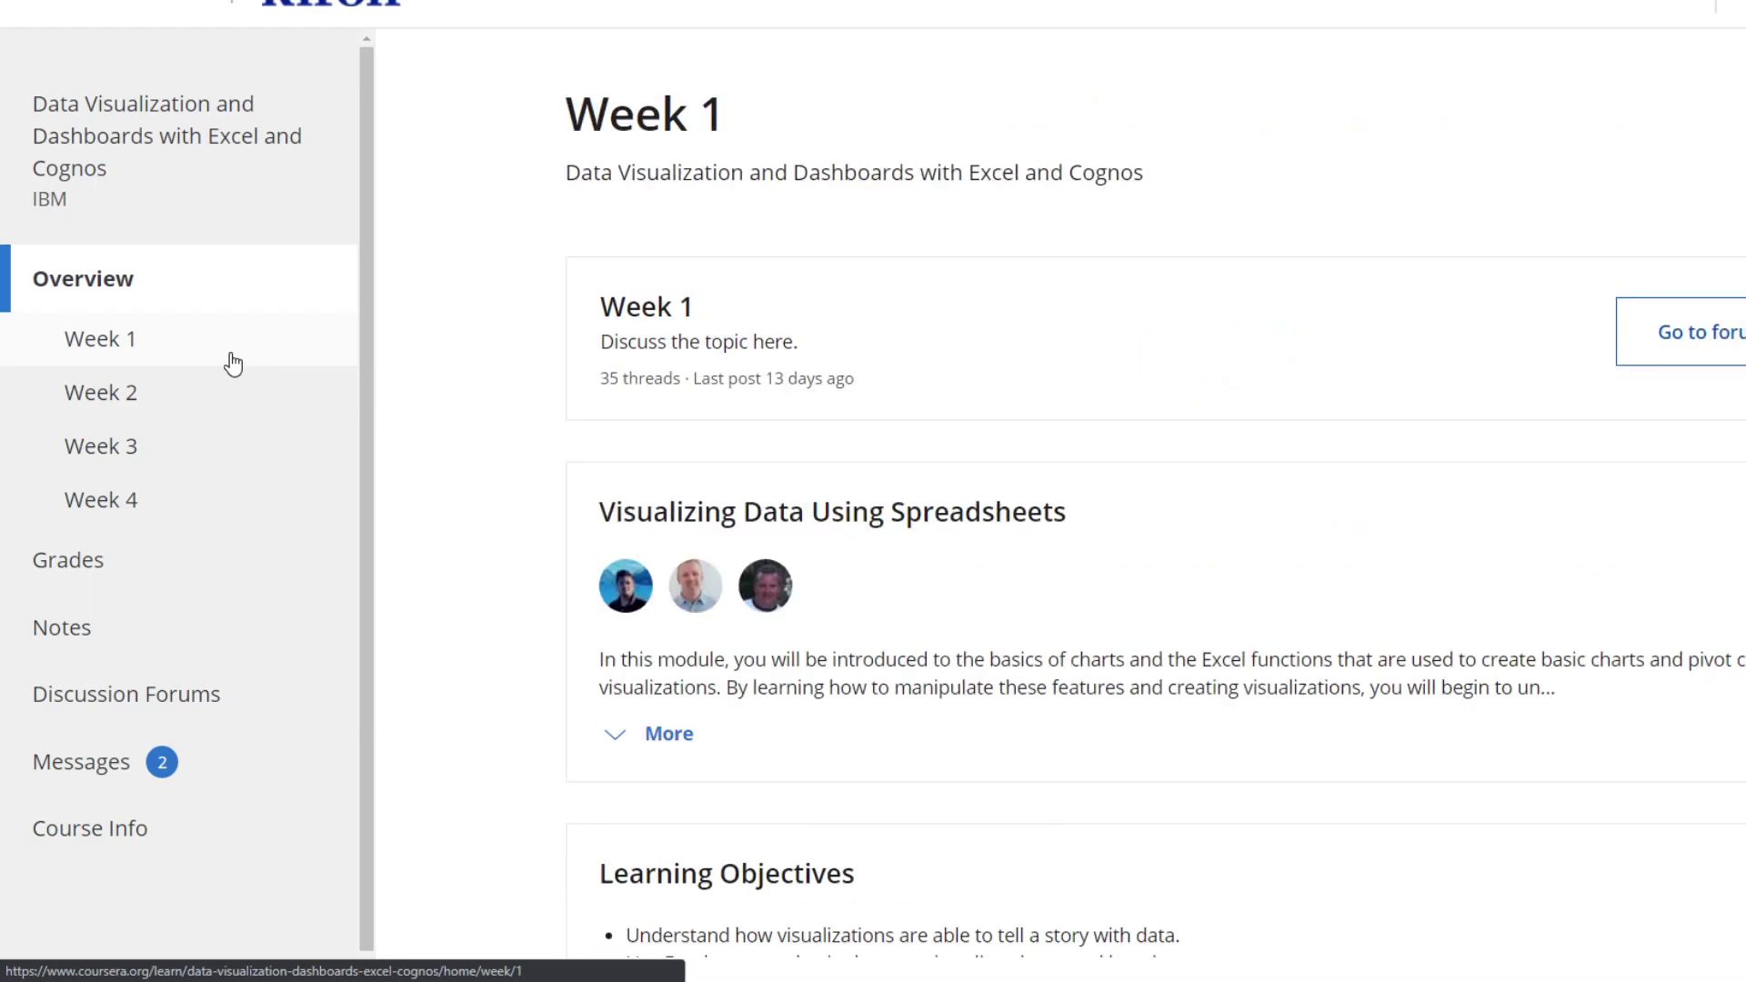
pyautogui.scroll(-5, 955, 430)
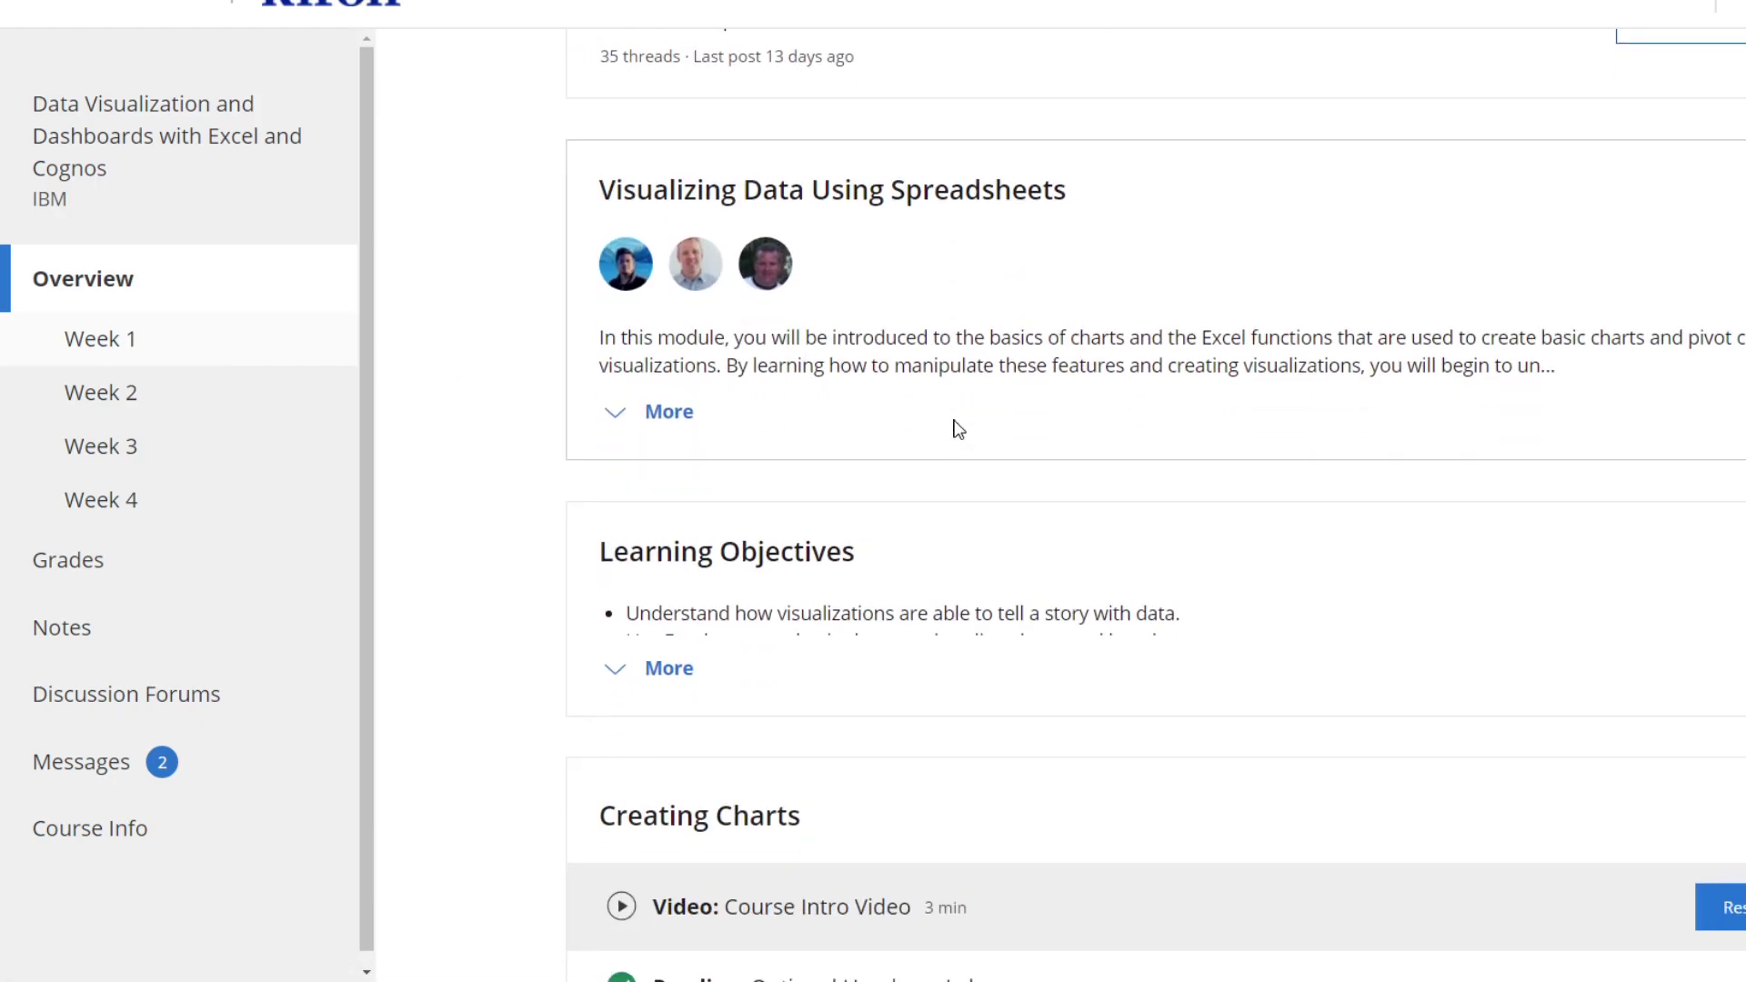
pyautogui.scroll(-5, 955, 429)
pyautogui.scroll(-3, 955, 429)
pyautogui.scroll(-1, 956, 429)
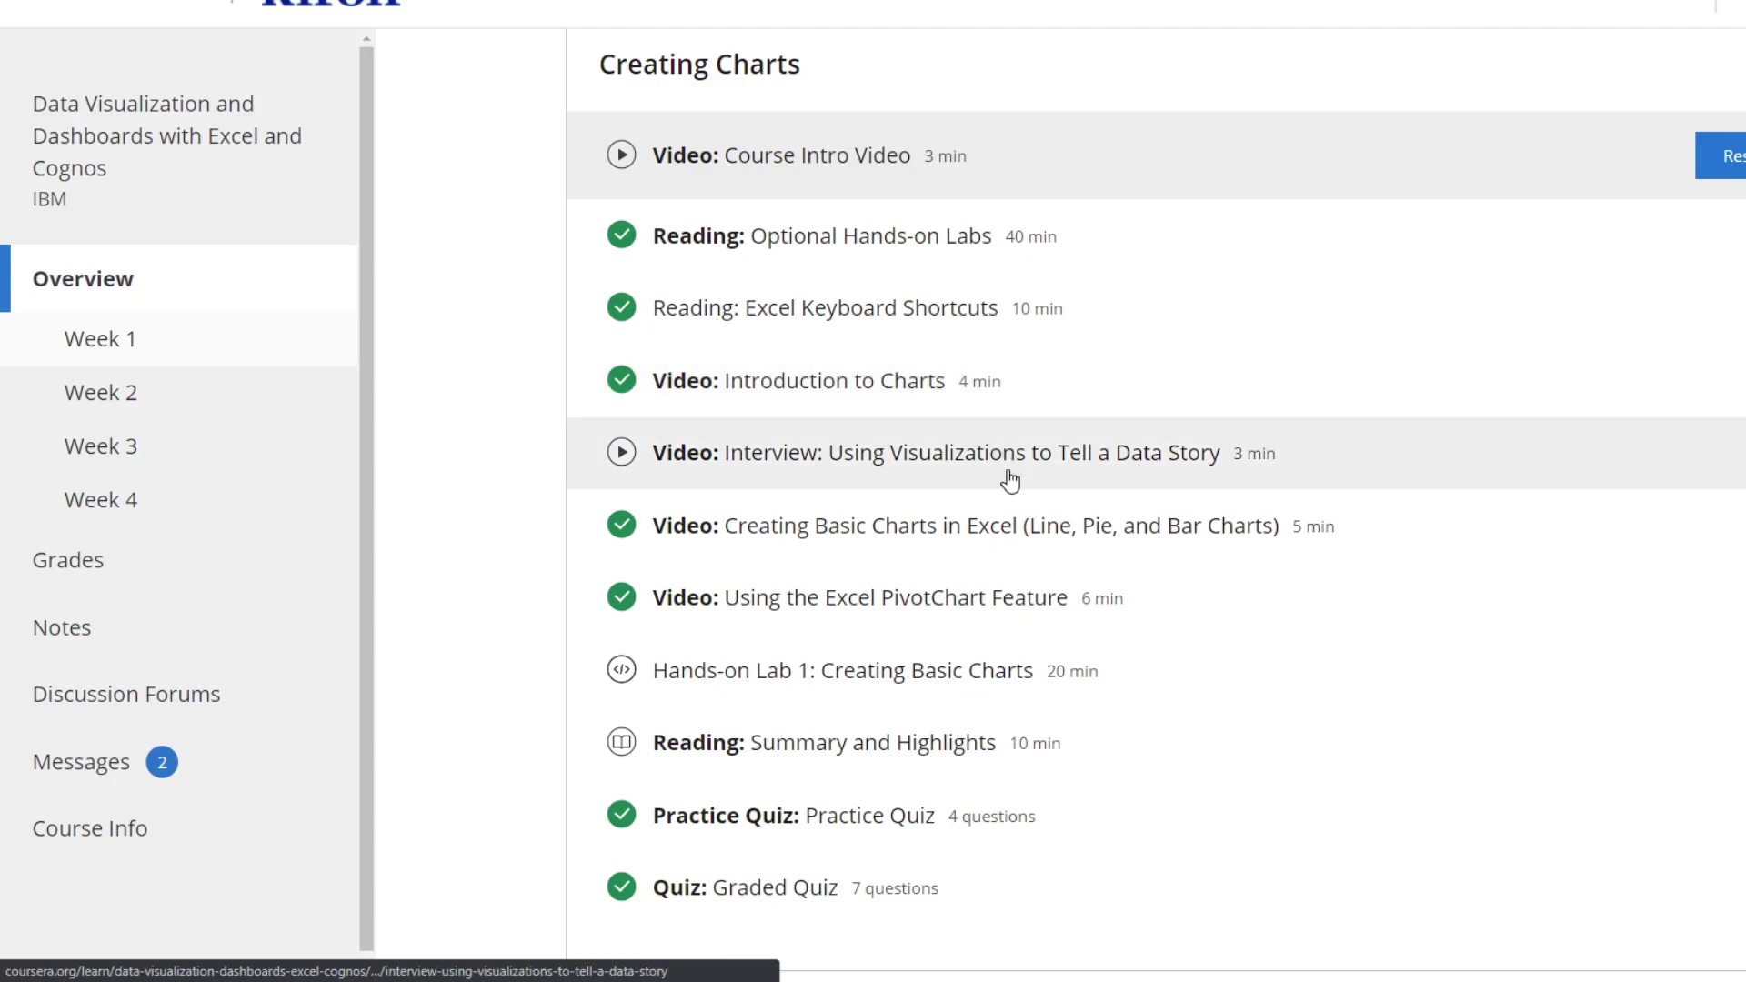
pyautogui.scroll(-1, 1011, 478)
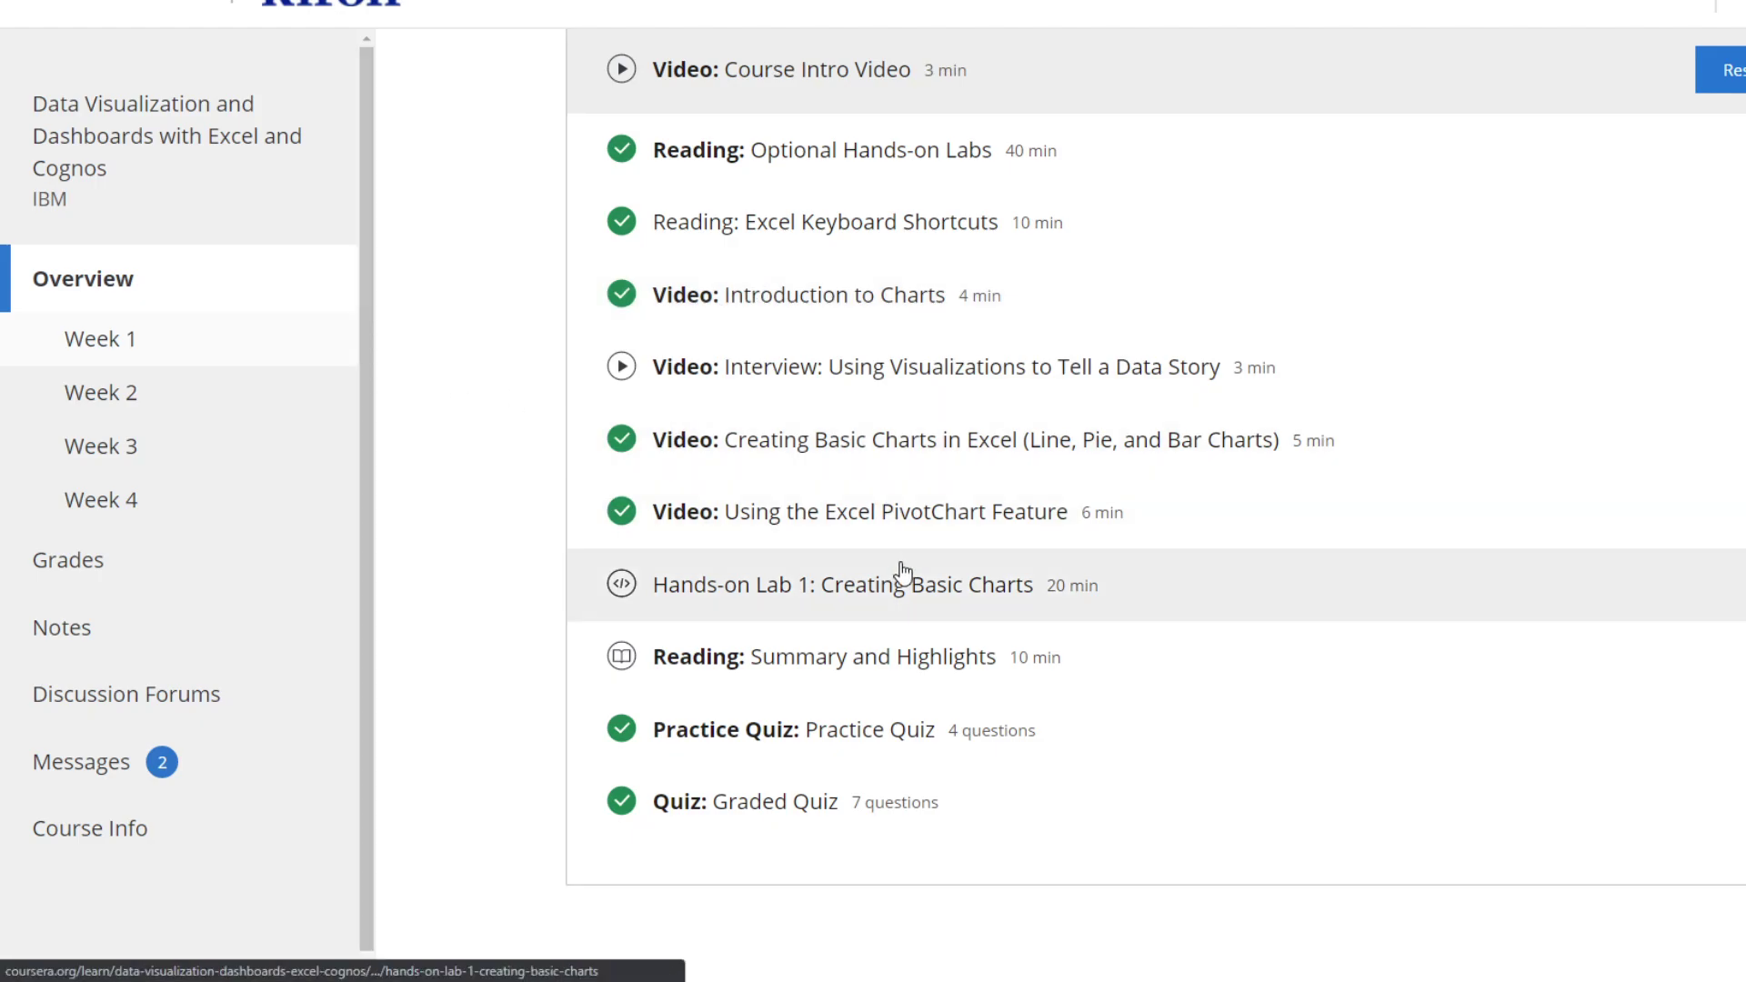
pyautogui.click(218, 397)
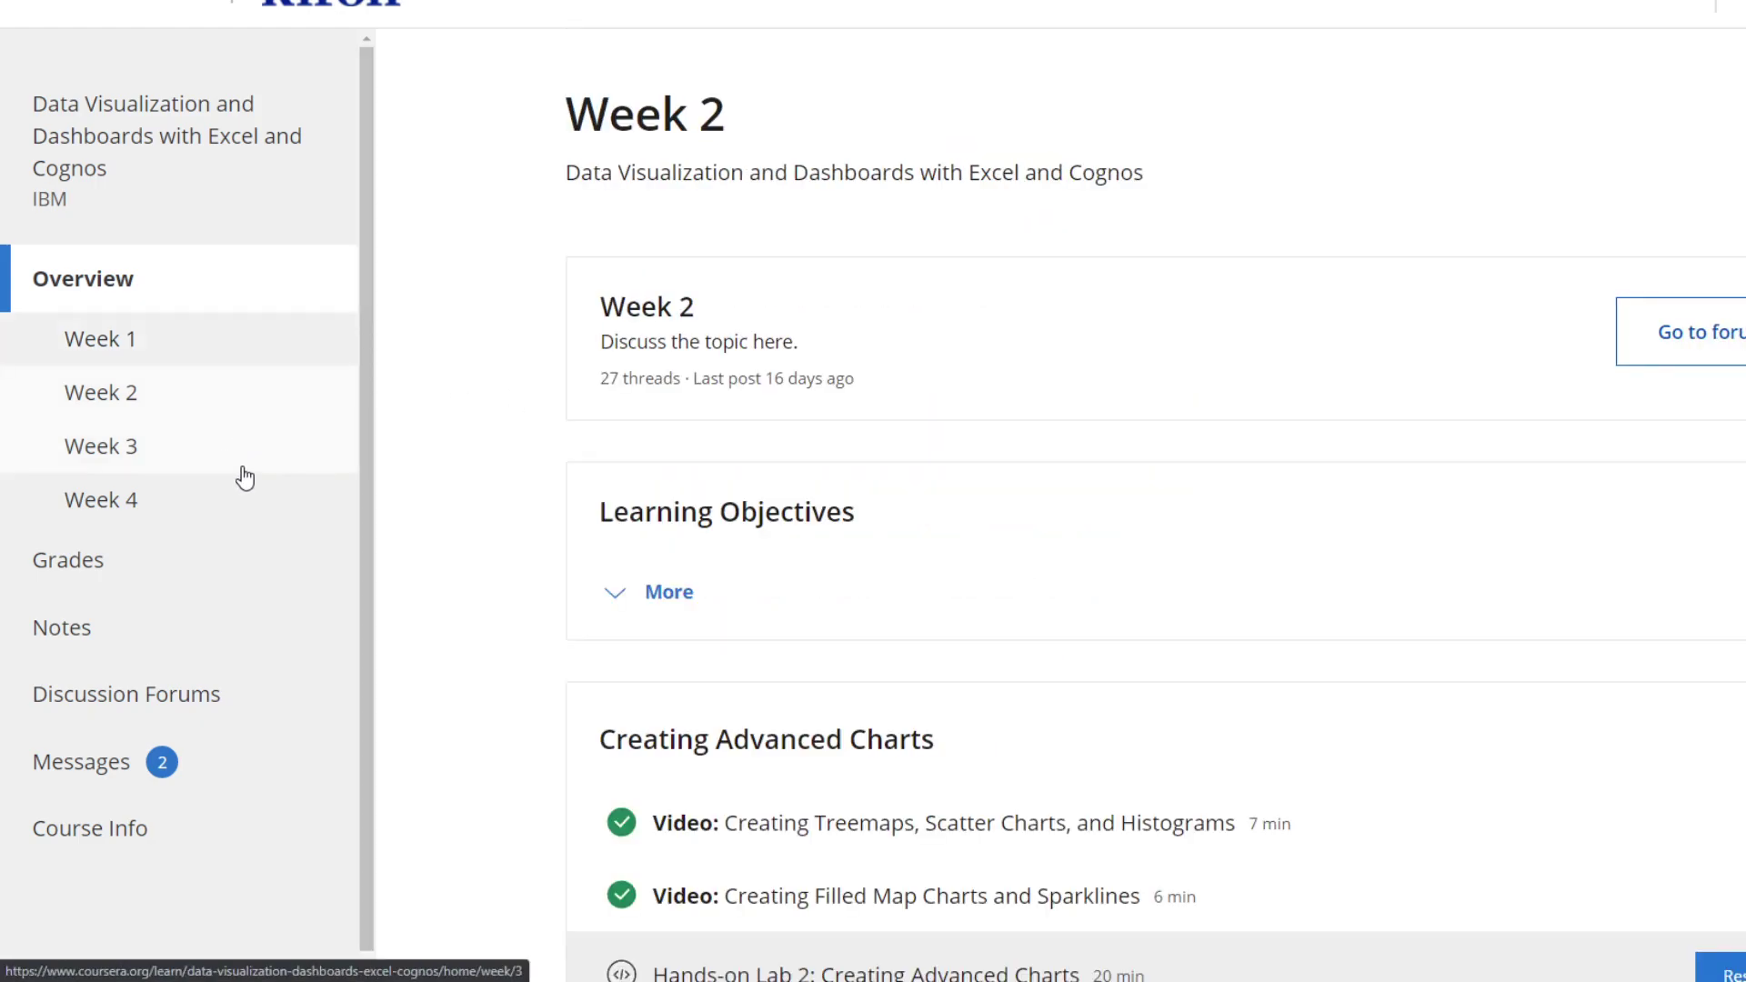
pyautogui.click(239, 447)
pyautogui.click(239, 393)
pyautogui.click(250, 348)
pyautogui.click(251, 403)
pyautogui.scroll(-3, 724, 461)
pyautogui.scroll(-3, 724, 461)
pyautogui.scroll(-1, 723, 462)
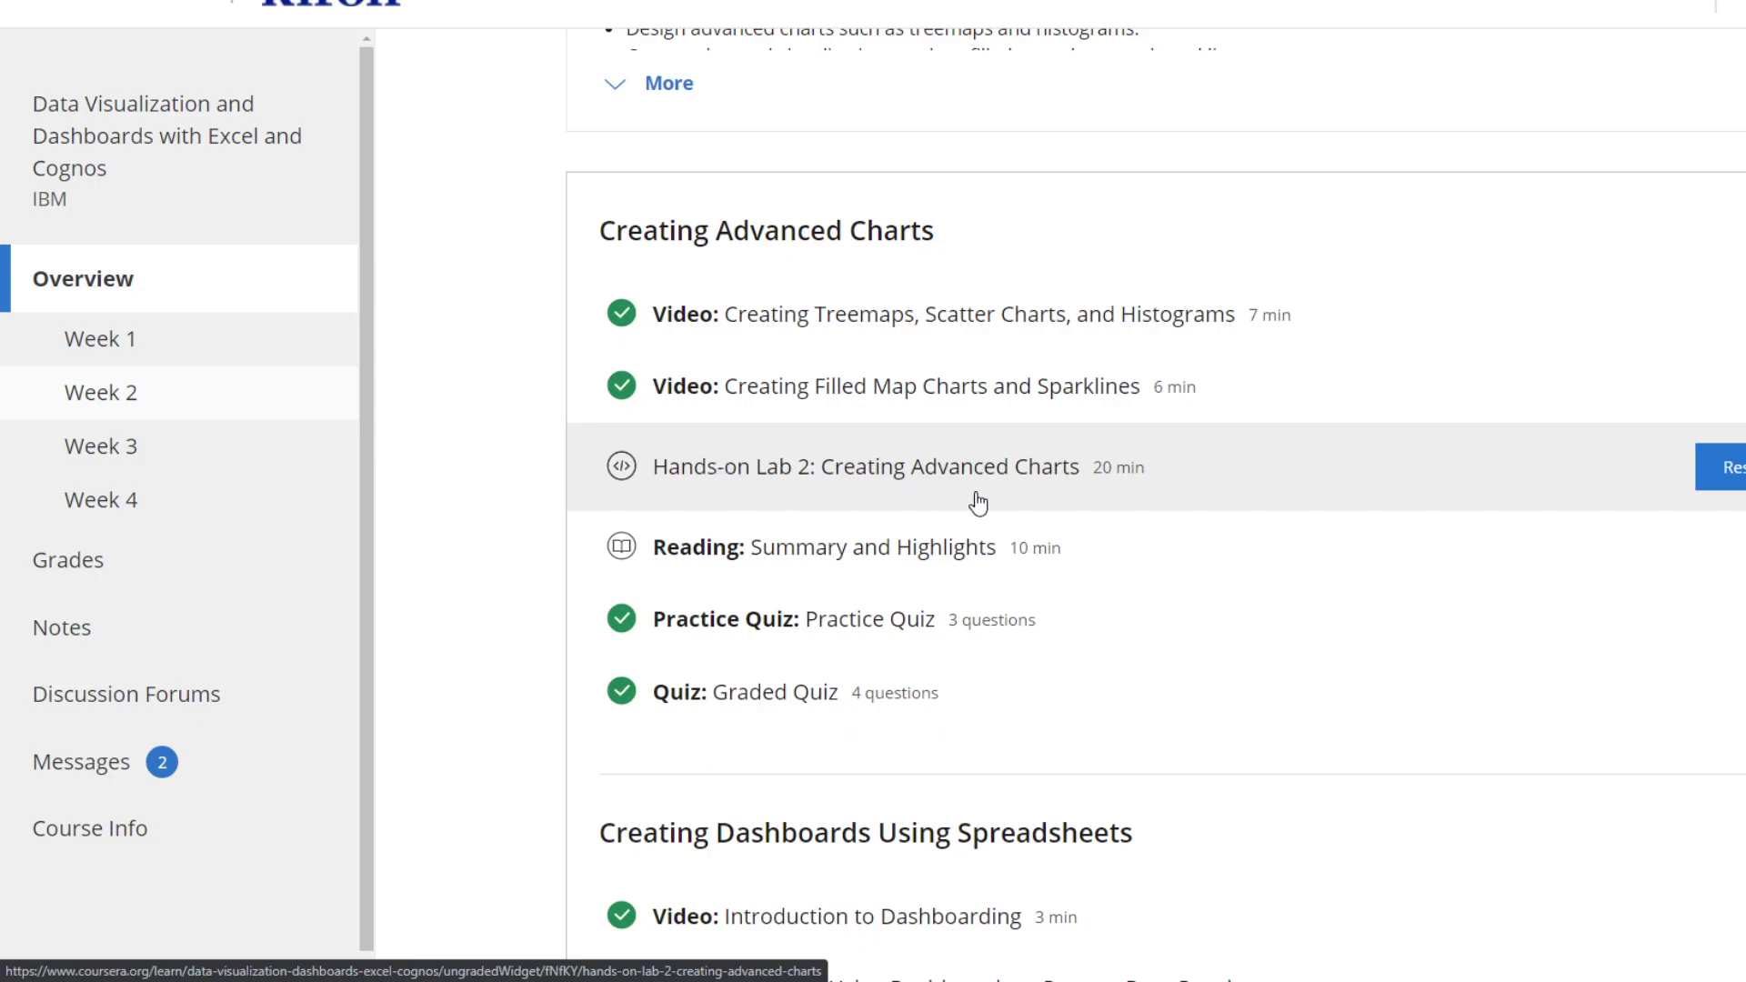
pyautogui.click(187, 446)
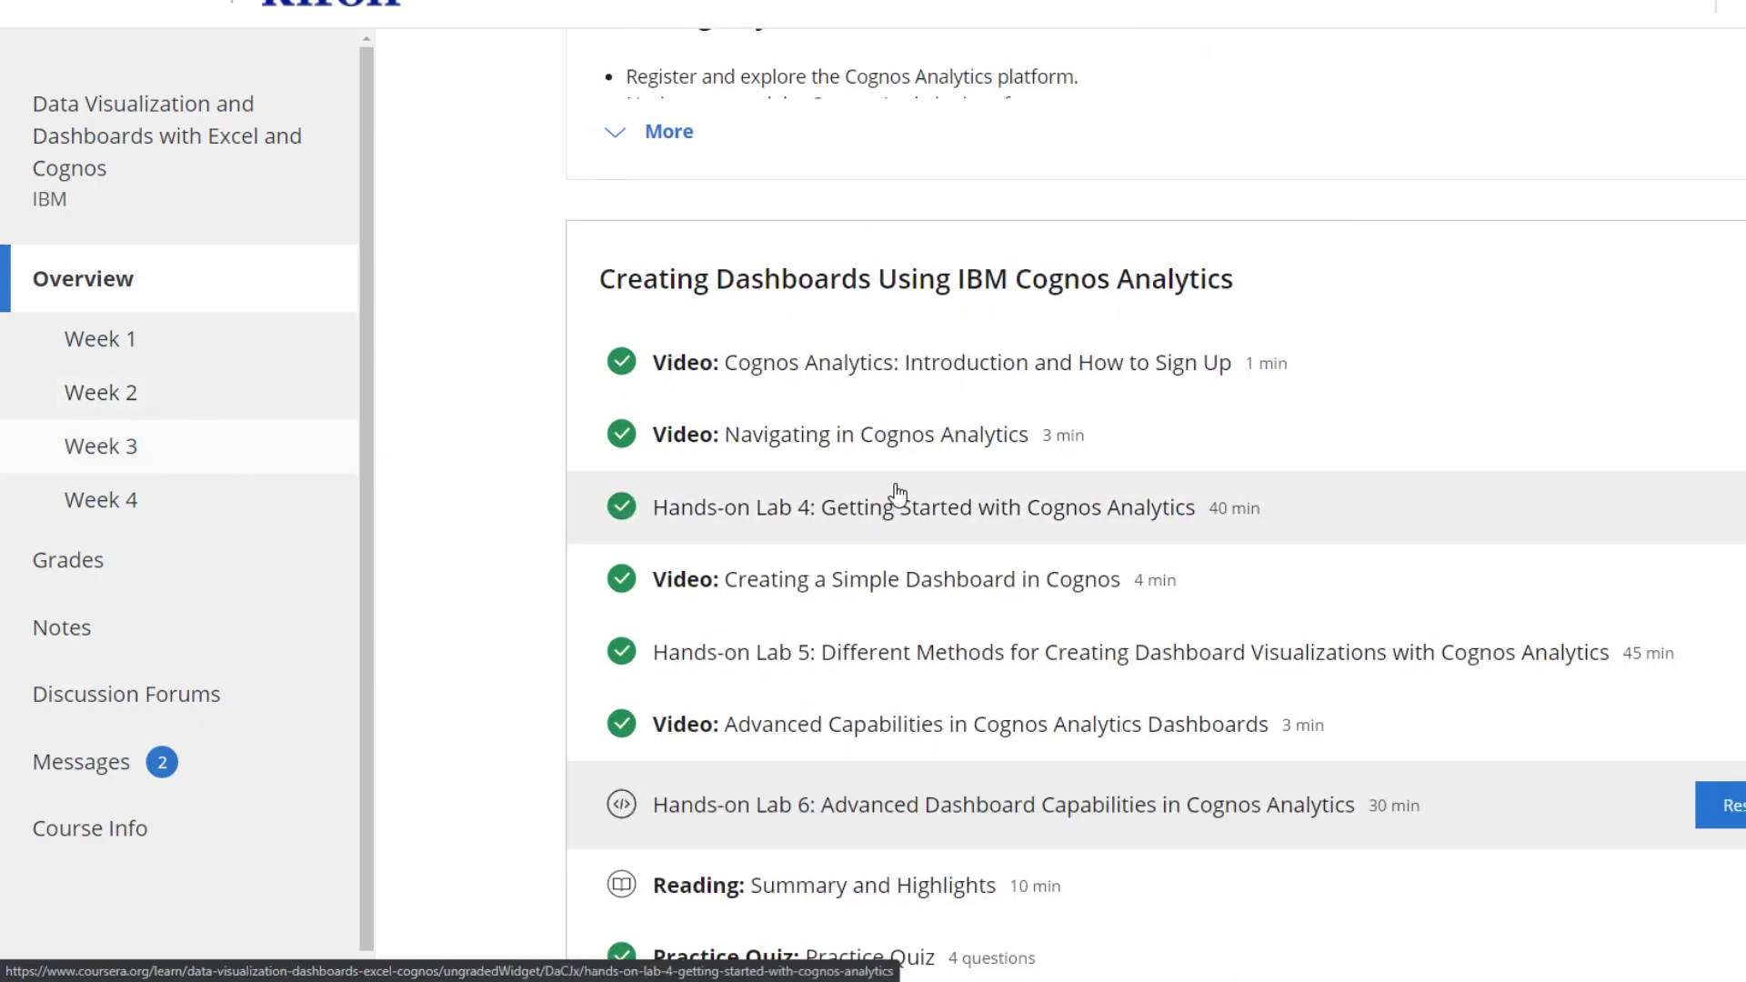
pyautogui.scroll(-2, 779, 399)
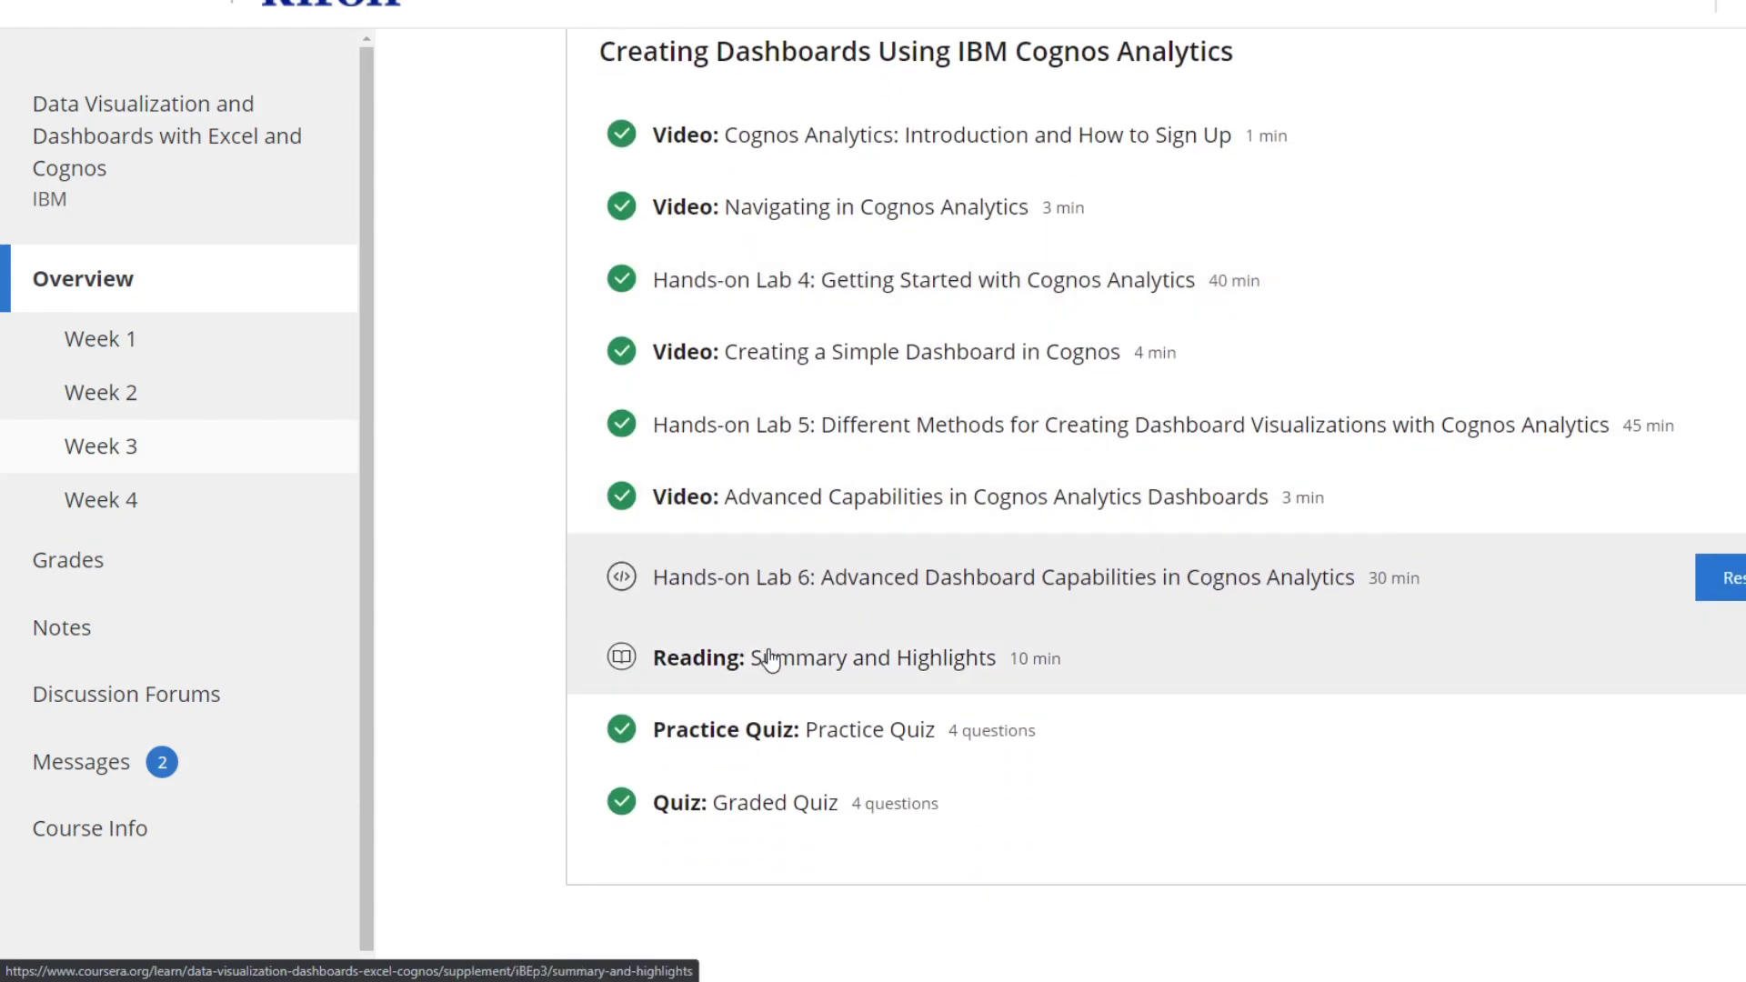
# Step: Open Hands-on Lab 6 on advanced Cognos dashboards and skim its instructions
pyautogui.click(1709, 584)
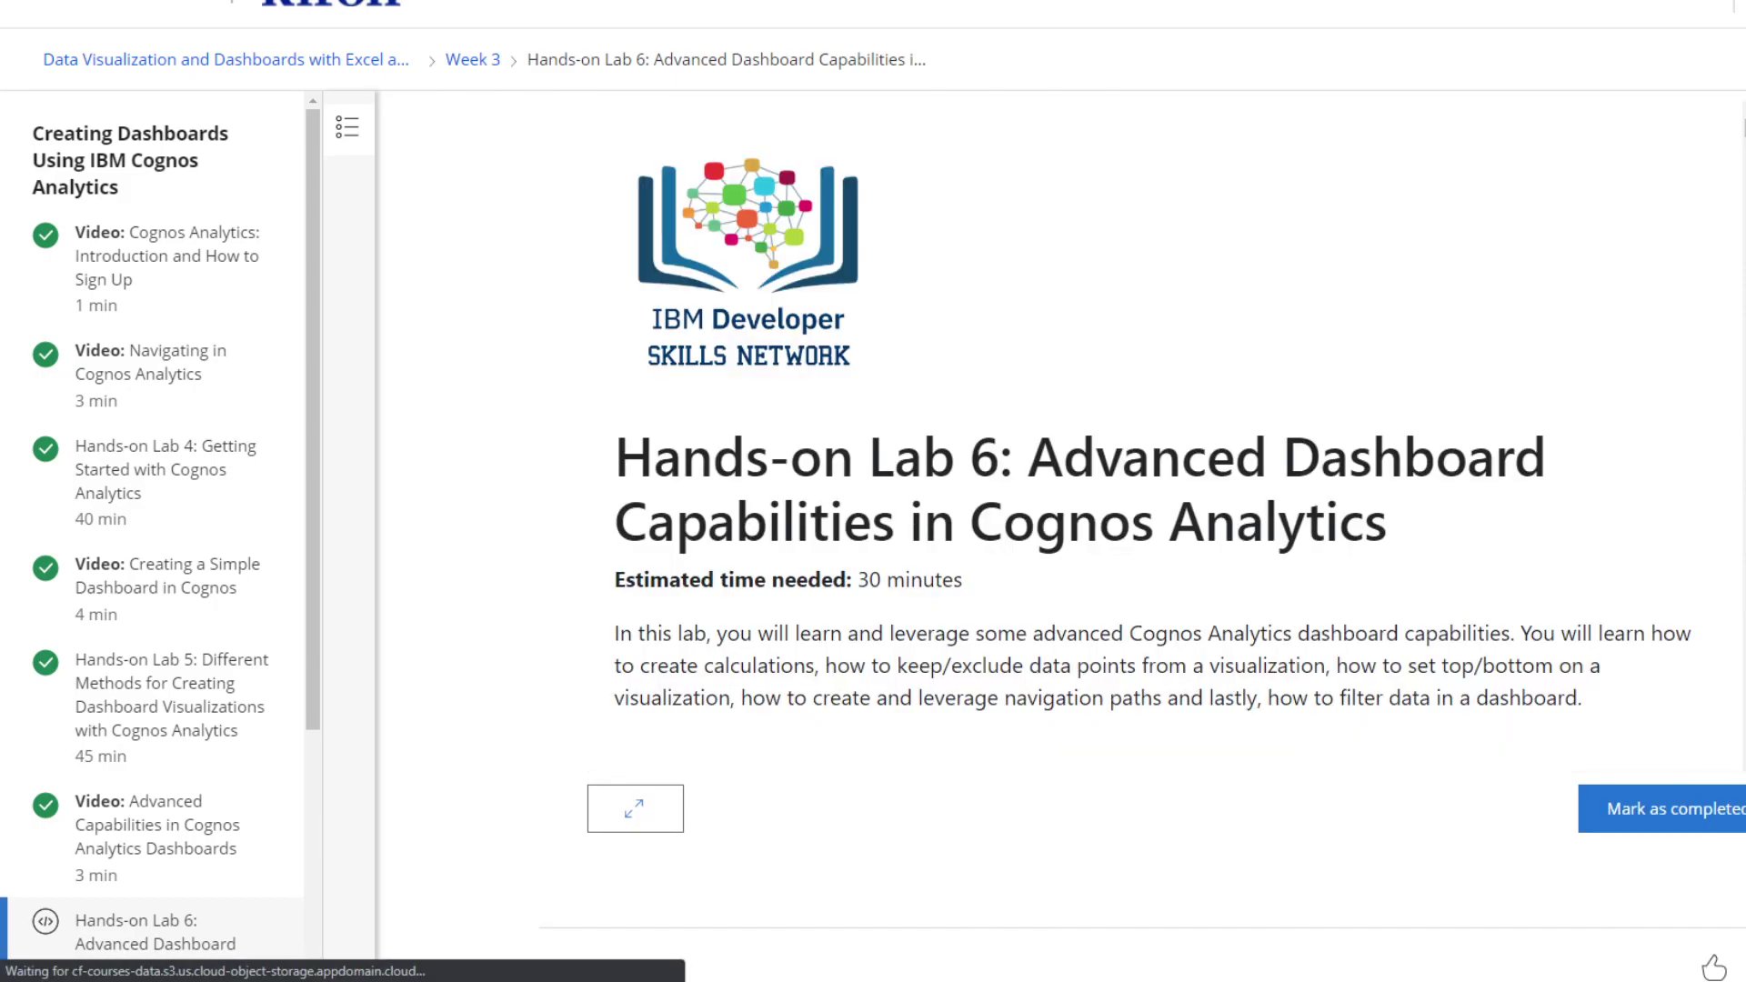
pyautogui.moveTo(1740, 125)
pyautogui.mouseDown()
pyautogui.moveTo(1708, 610)
pyautogui.moveTo(1741, 130)
pyautogui.mouseUp()
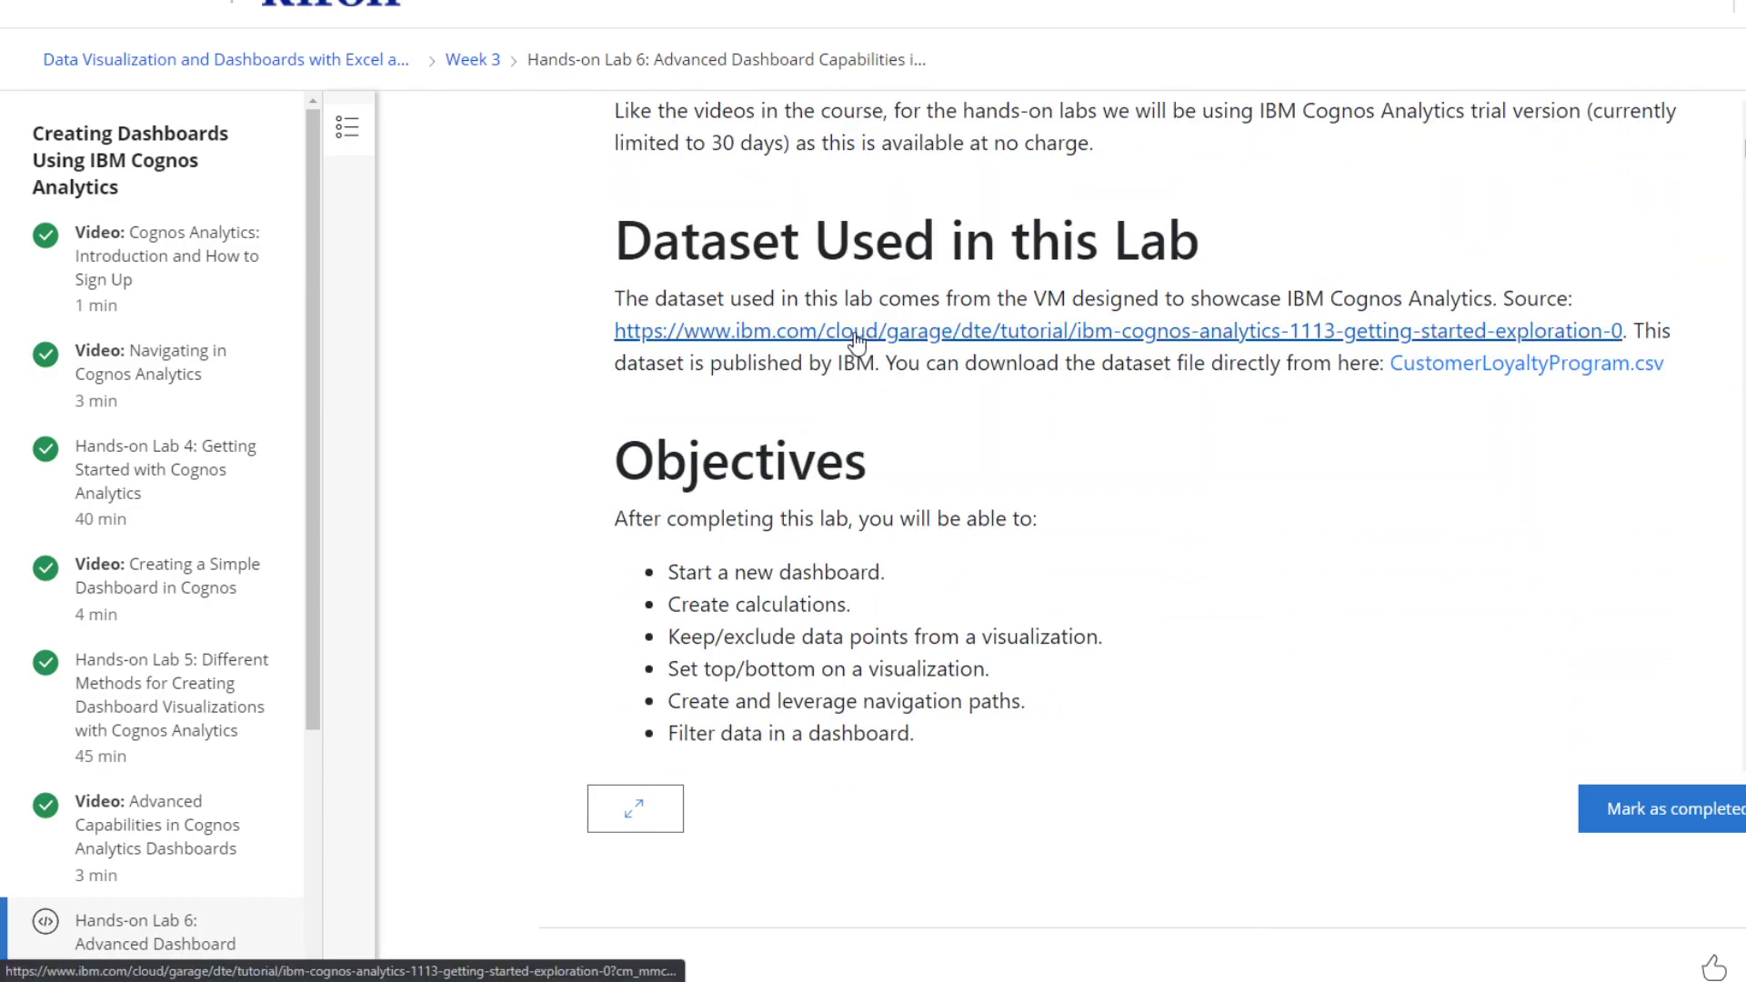
pyautogui.scroll(-5, 1119, 403)
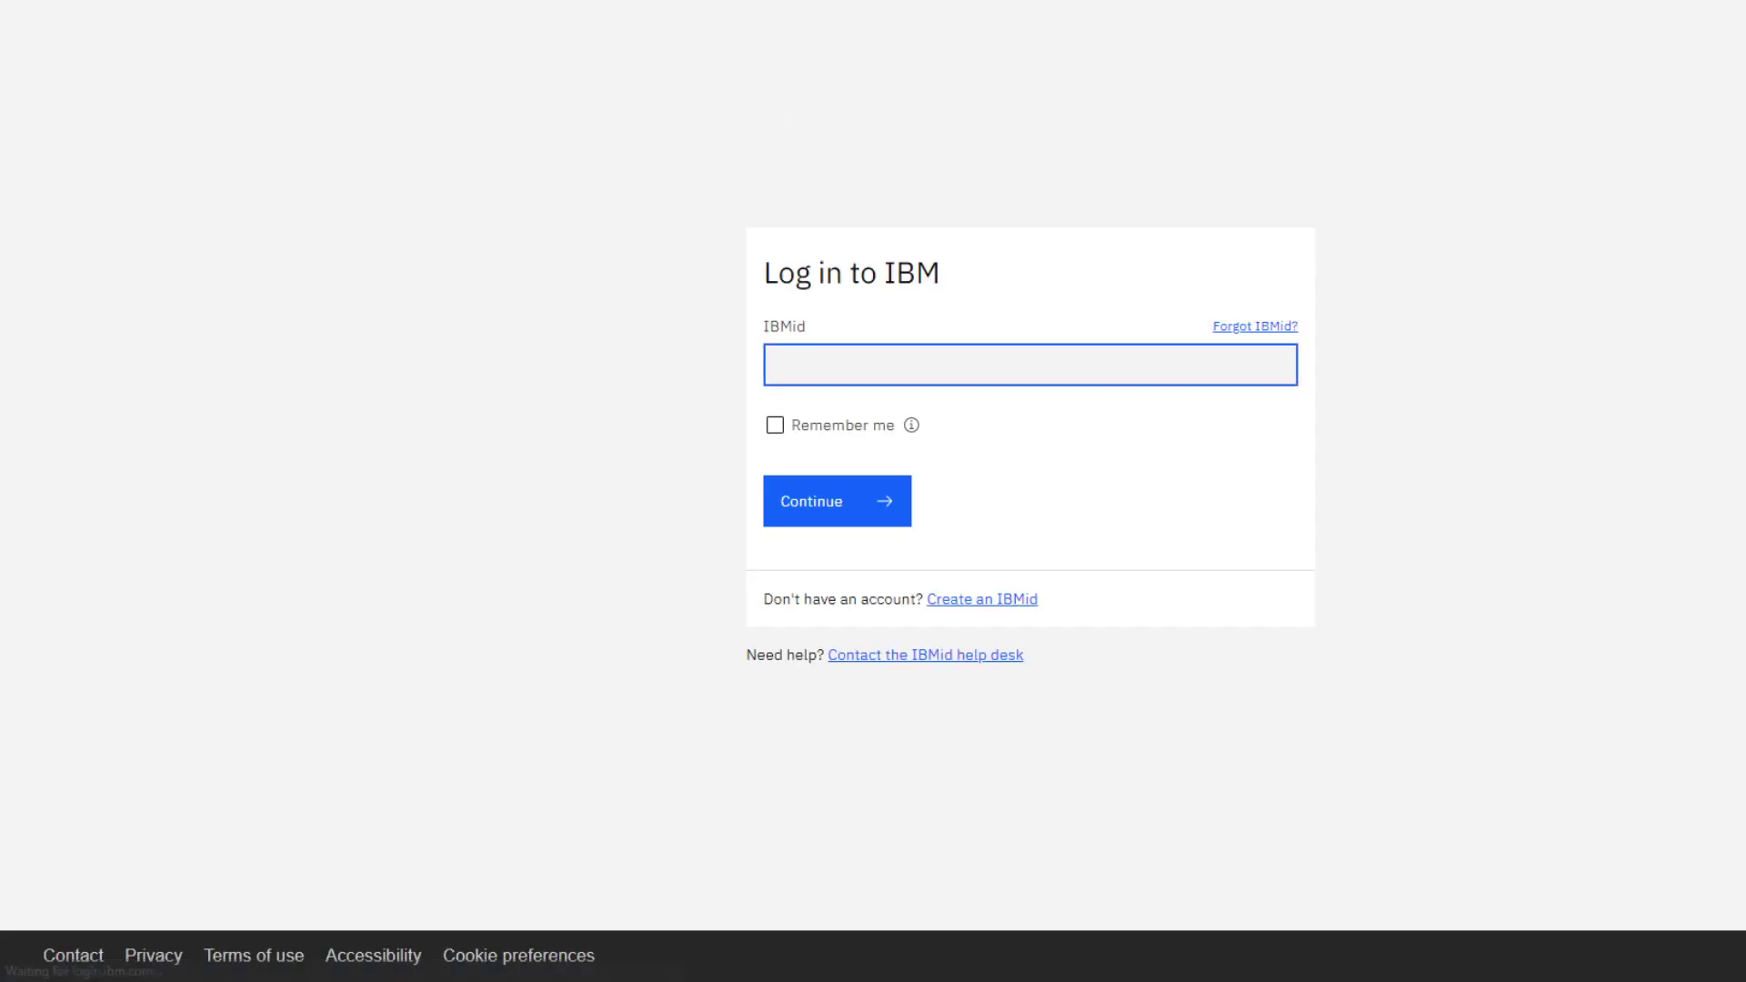
# Step: Search KeePass for 'ibm' and bring up the IBMid entry's actions to copy its password
pyautogui.hotkey('alt', 'Tab')
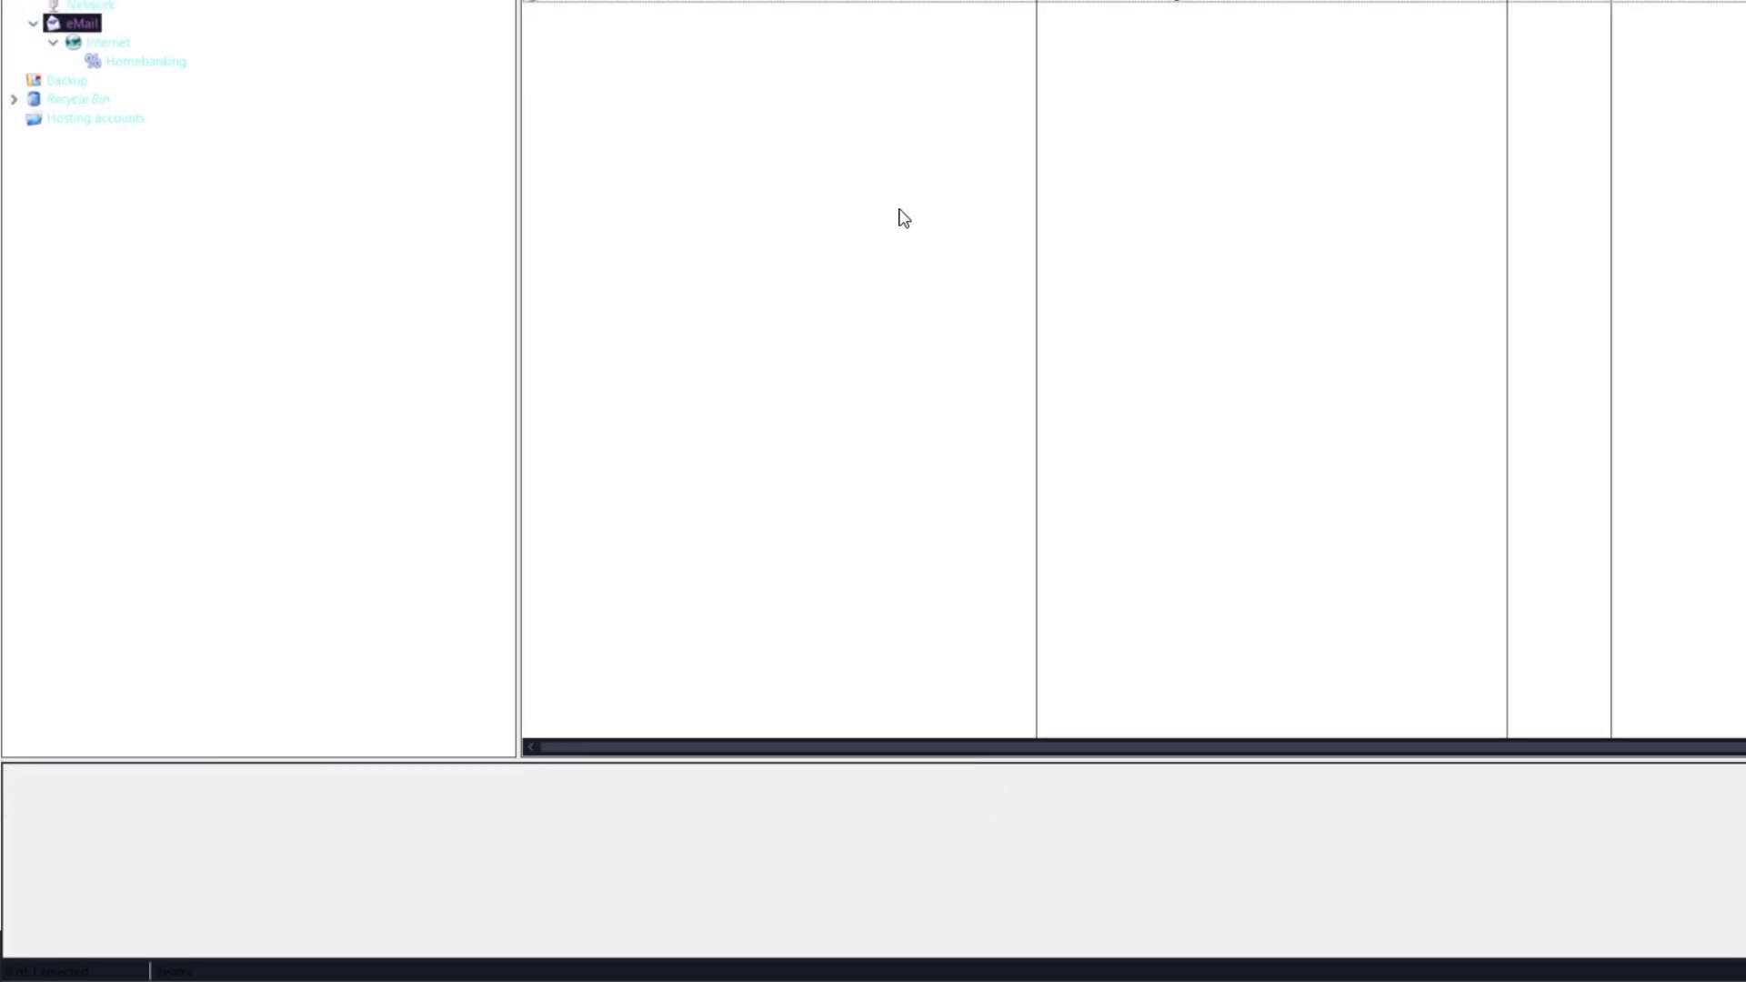
pyautogui.hotkey('ctrl', 'f')
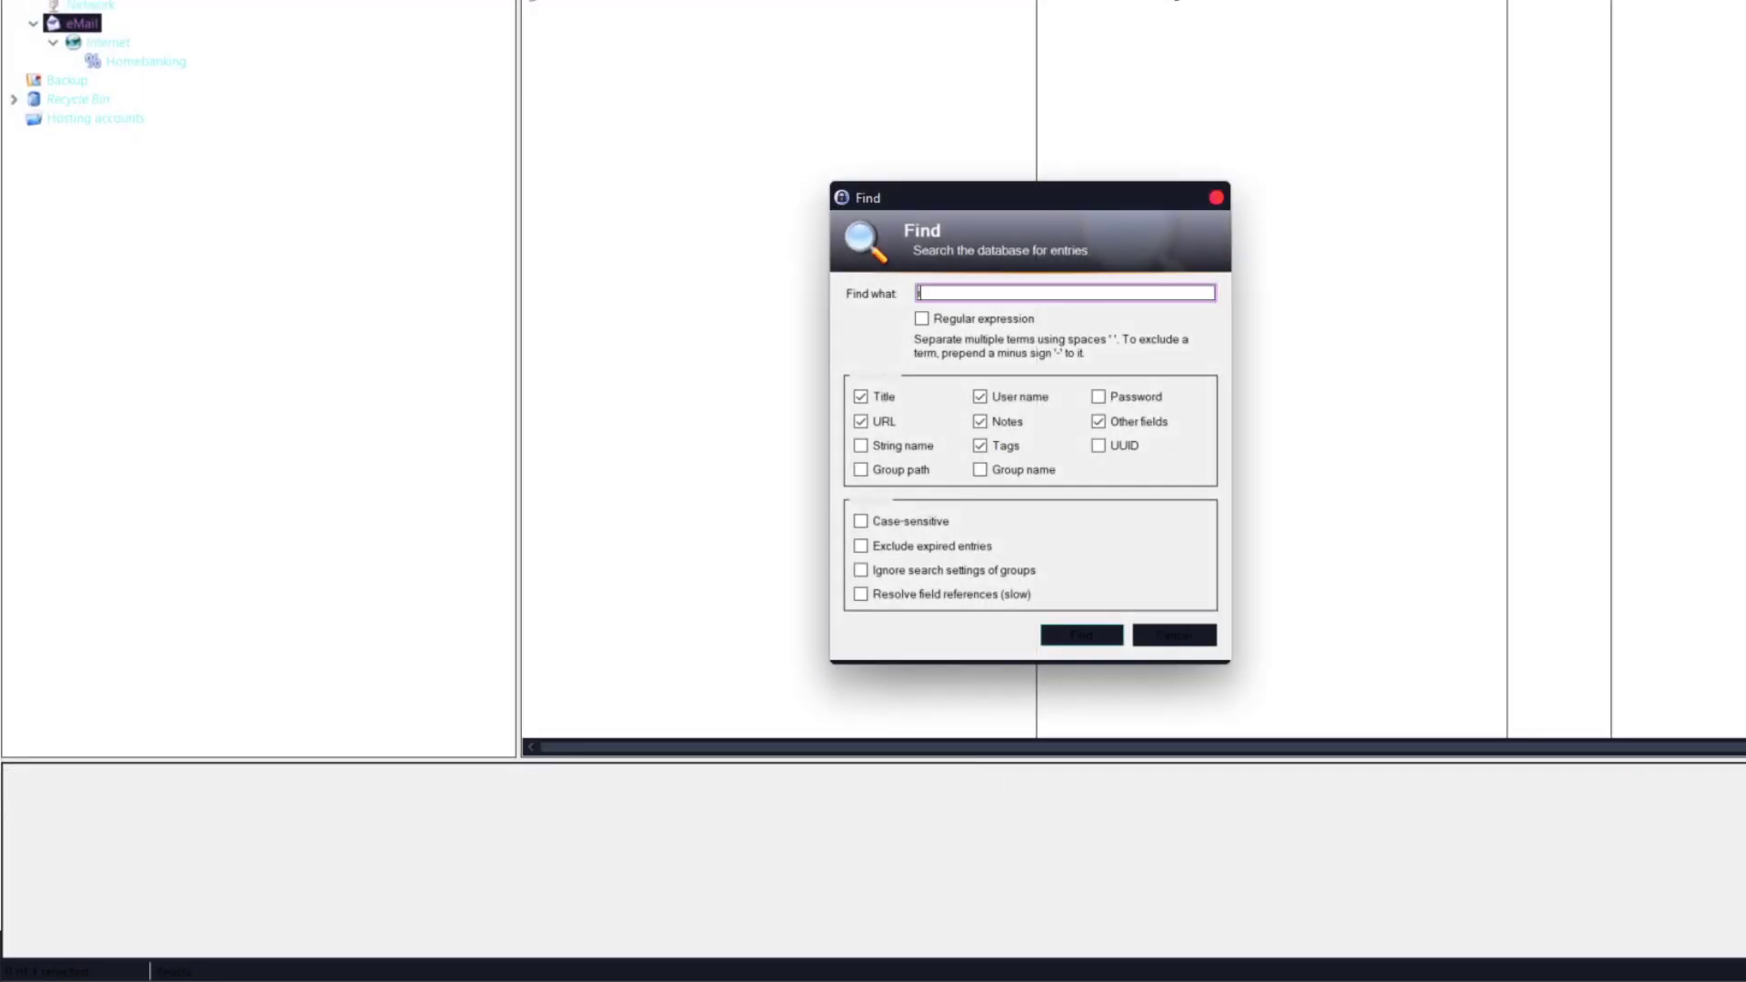
pyautogui.write('im')
pyautogui.press('Return')
pyautogui.hotkey('ctrl', 'f')
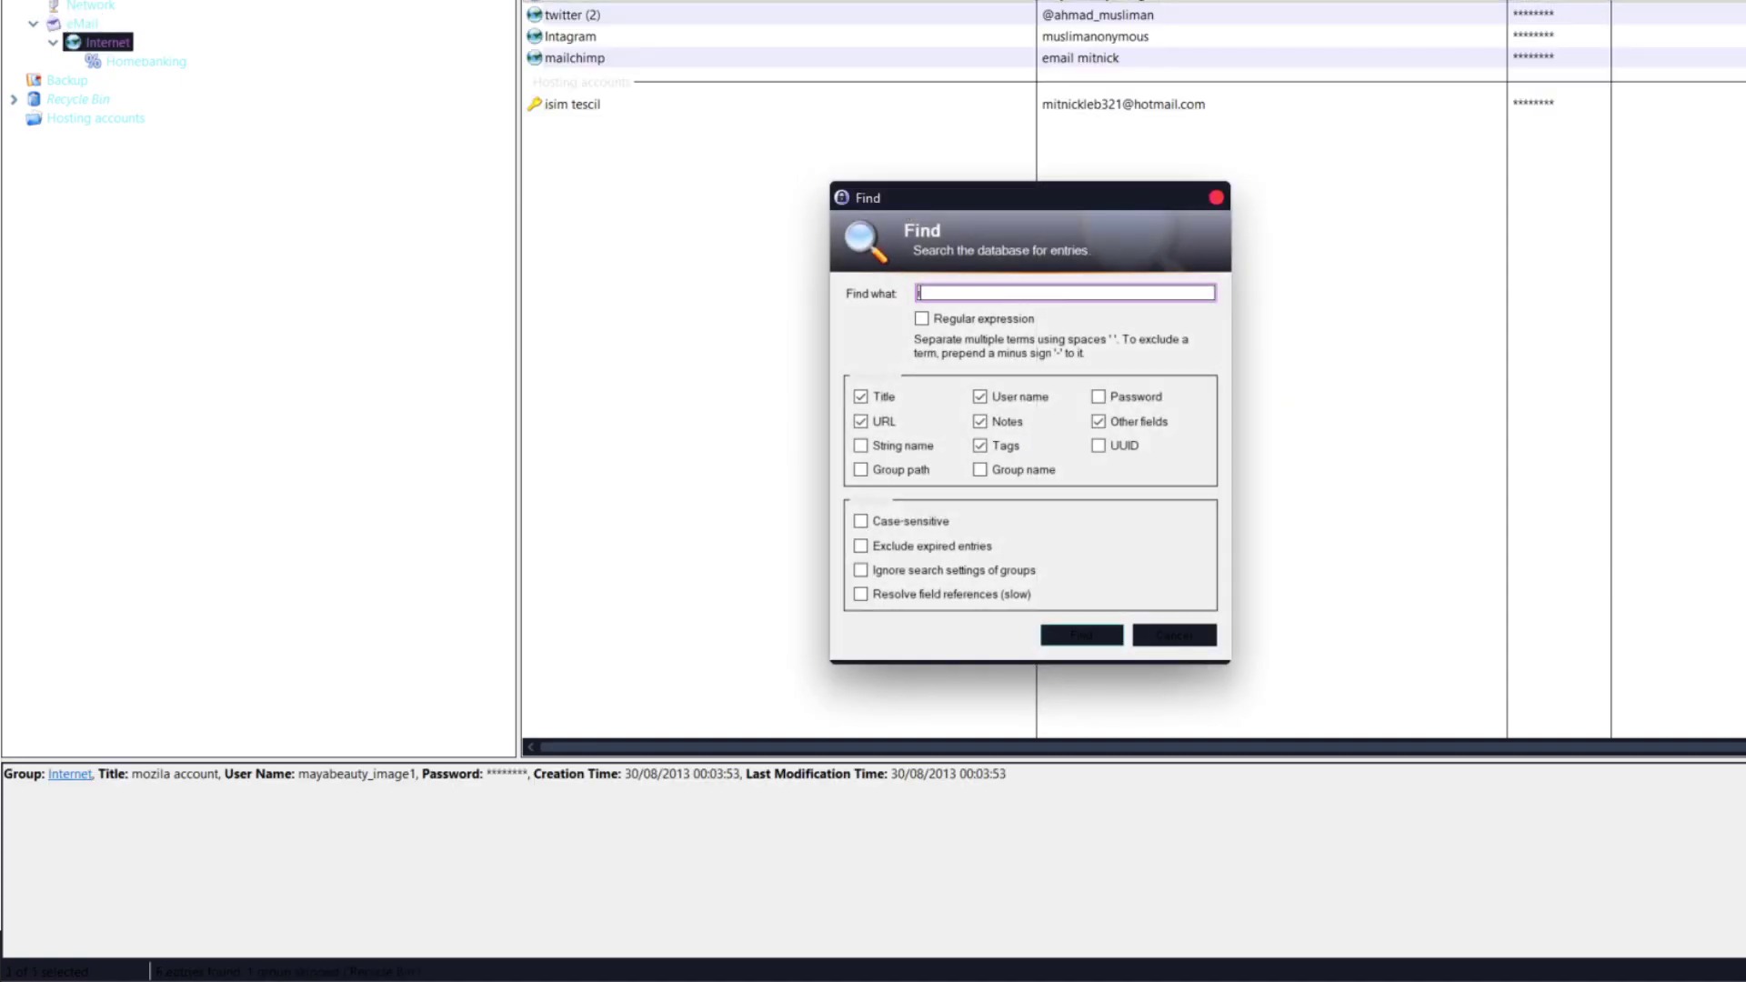
pyautogui.press('Return')
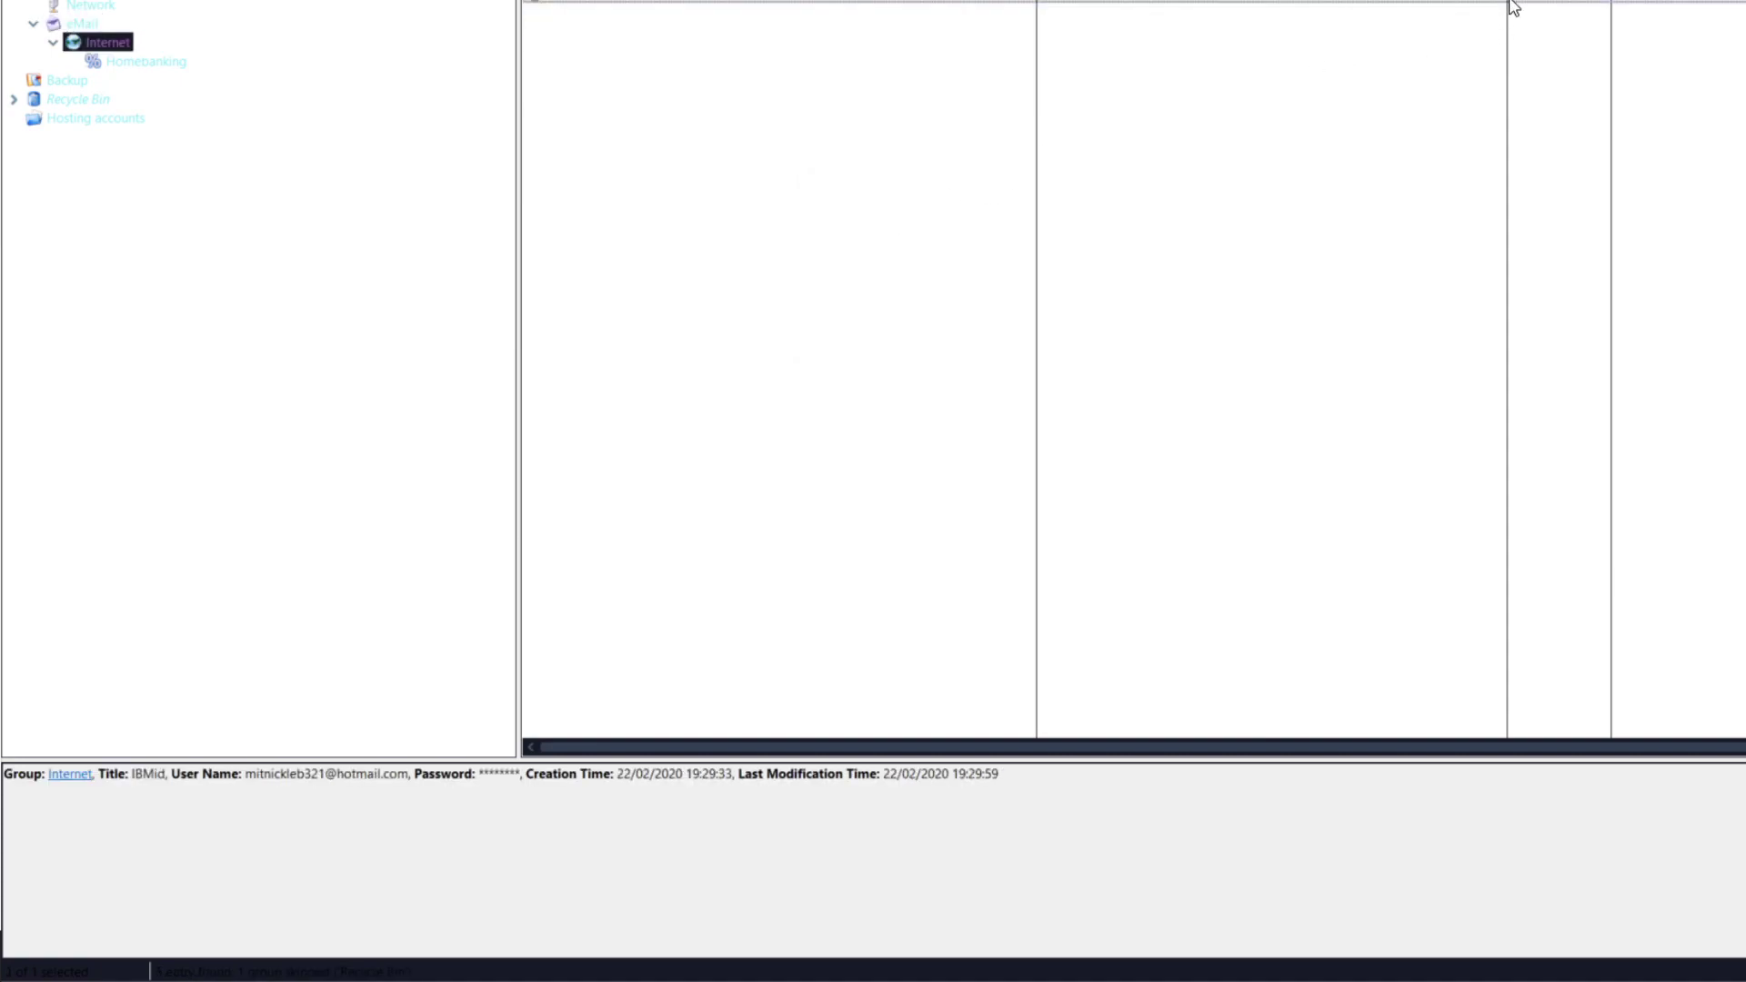
pyautogui.rightClick(1519, 7)
# Step: Log in with the saved student IBMid username and copied password, with Remember me ticked
pyautogui.hotkey('alt', 'Tab')
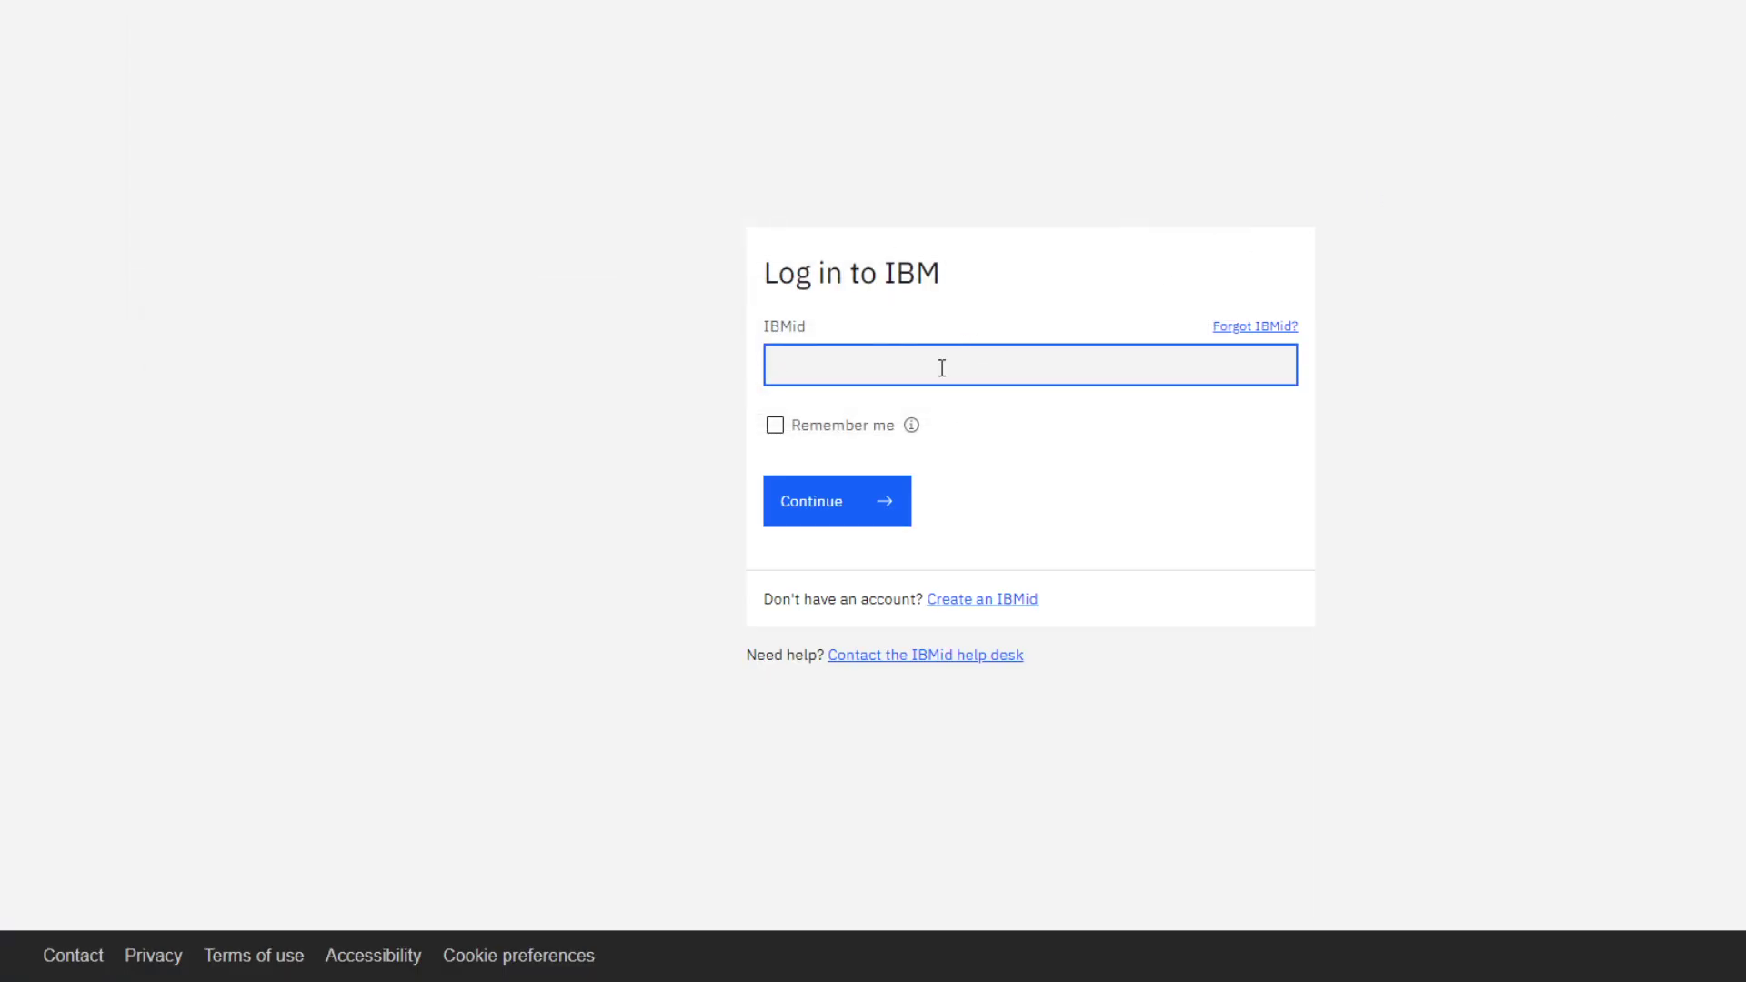
pyautogui.click(942, 368)
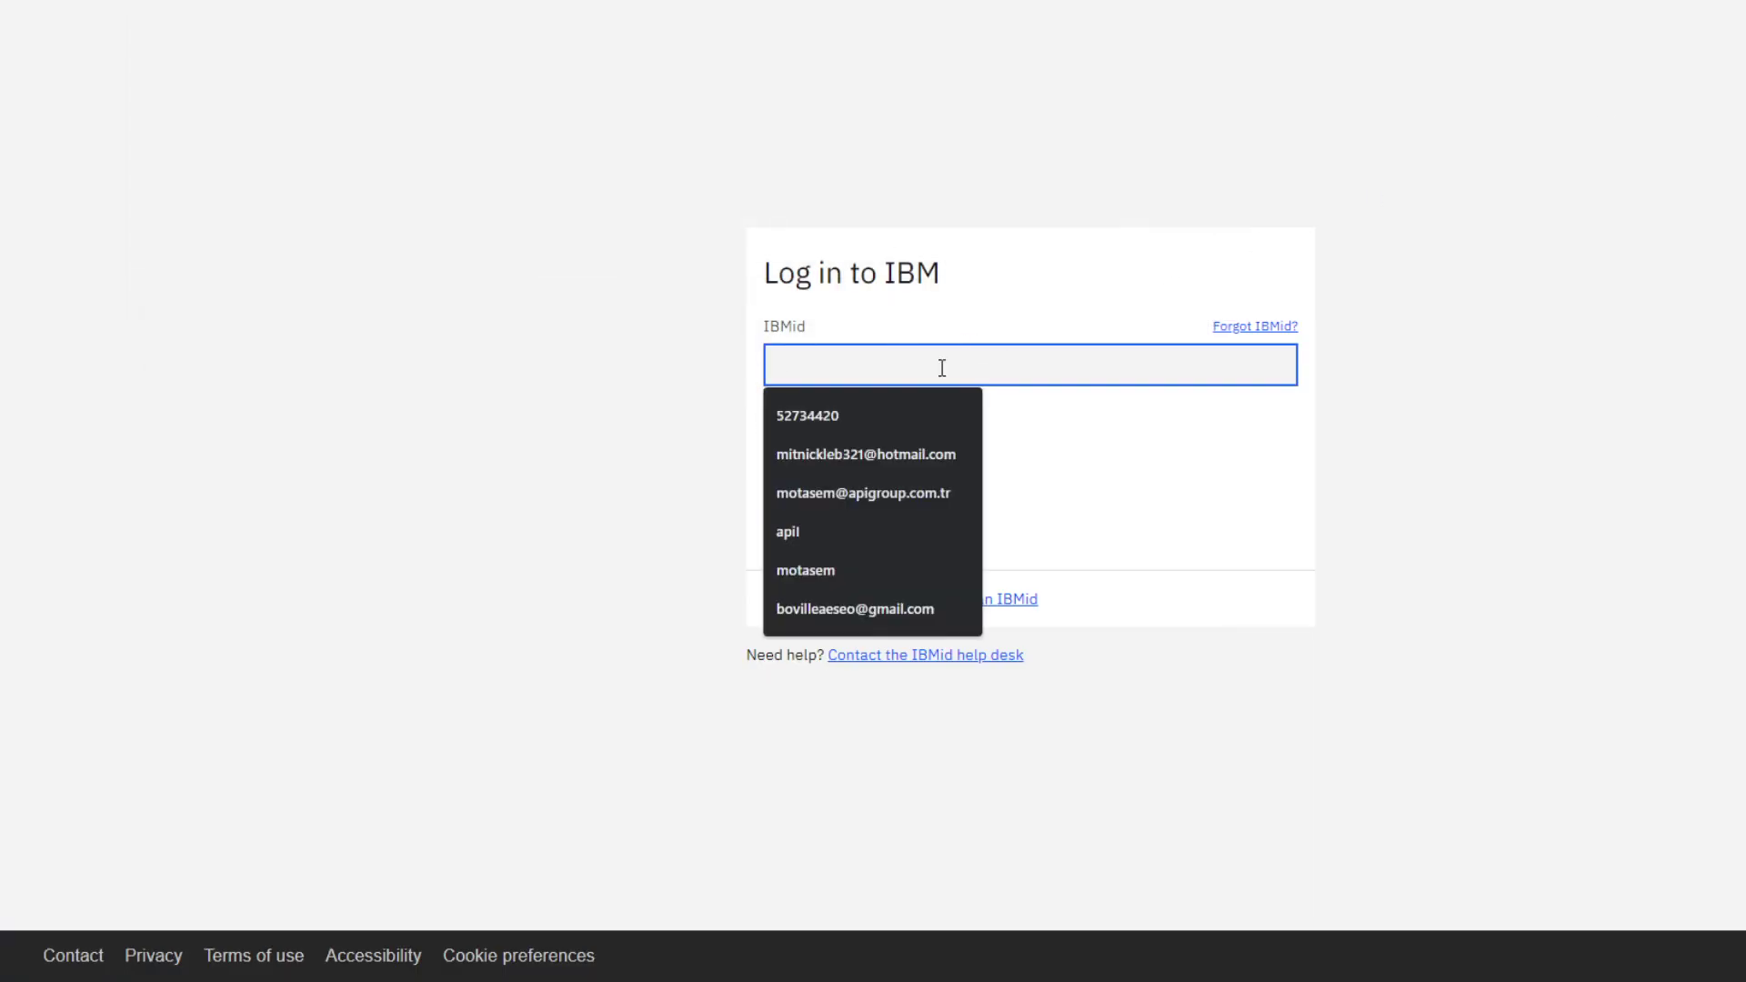
pyautogui.write('m')
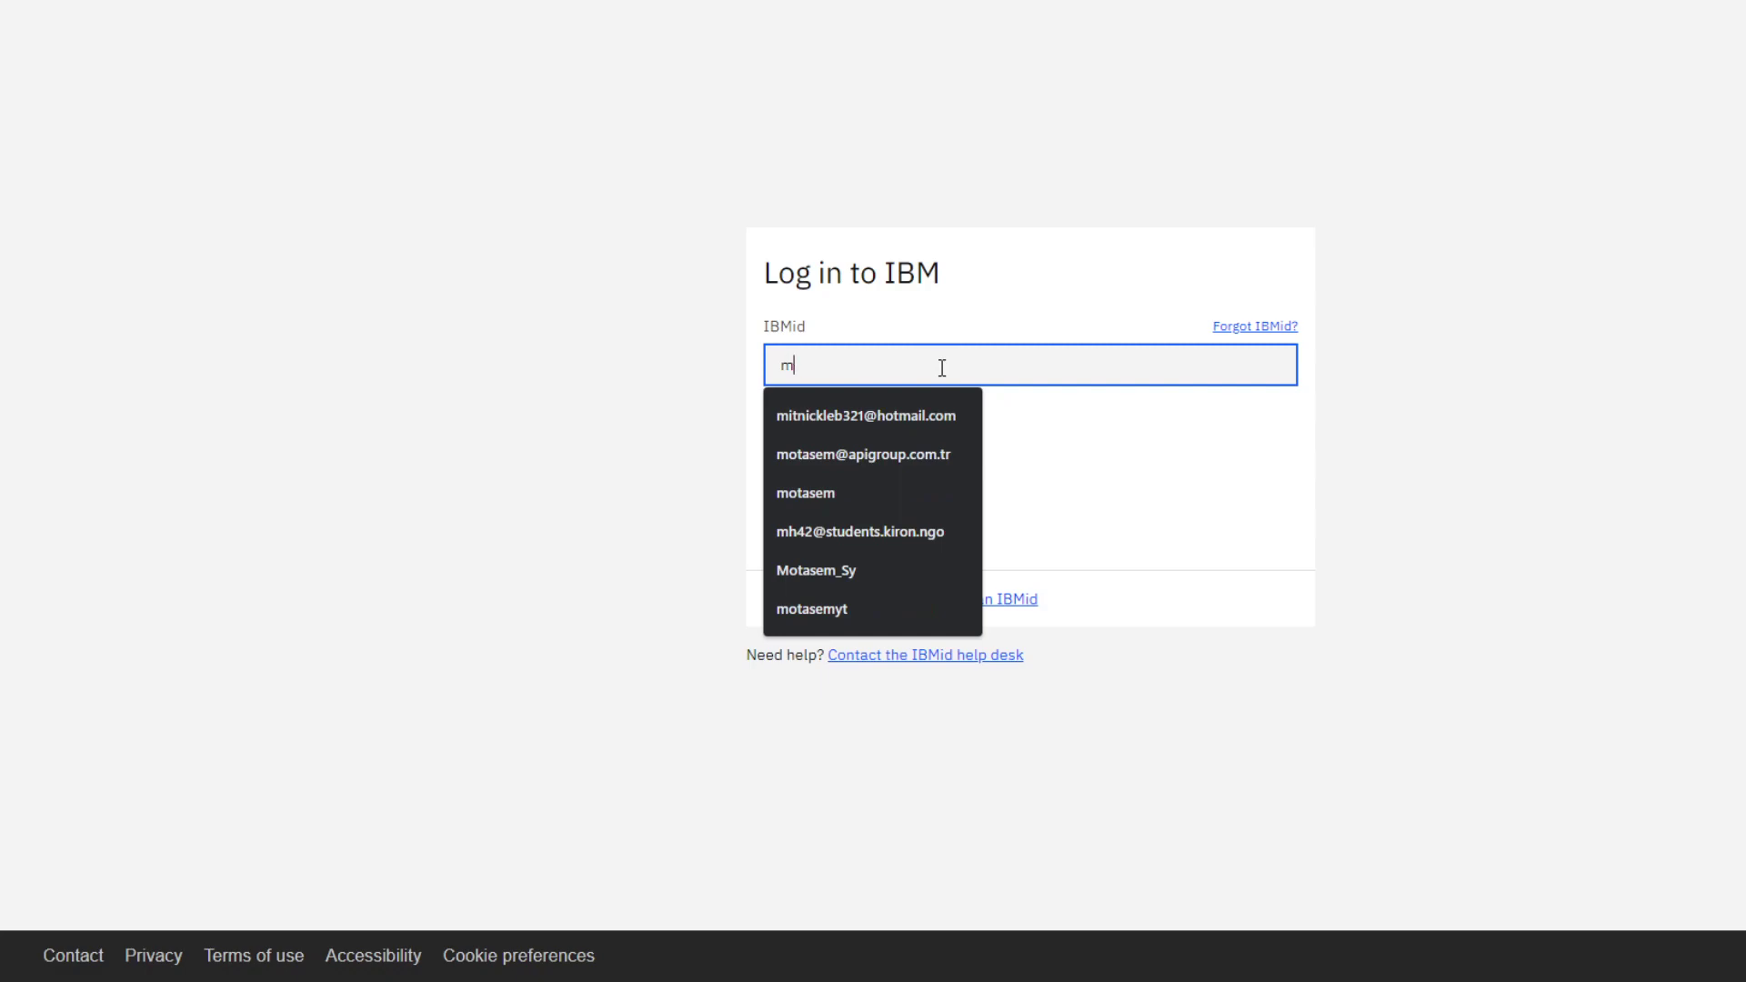
pyautogui.click(860, 531)
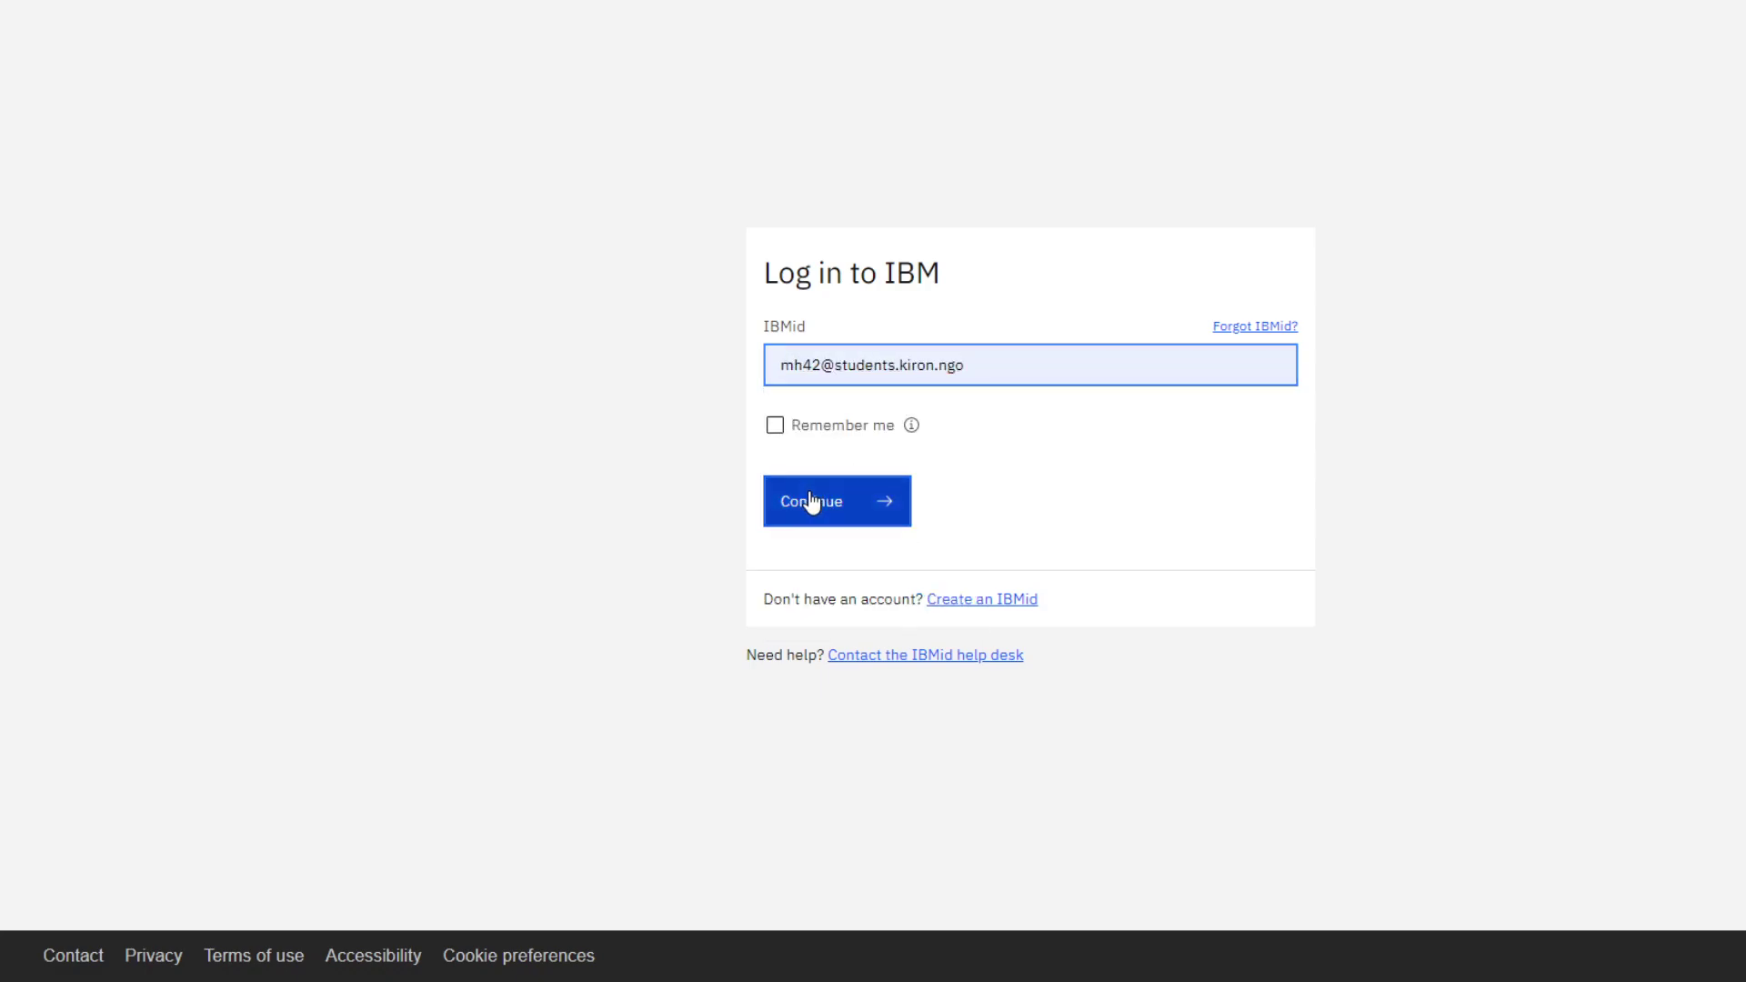
pyautogui.click(814, 500)
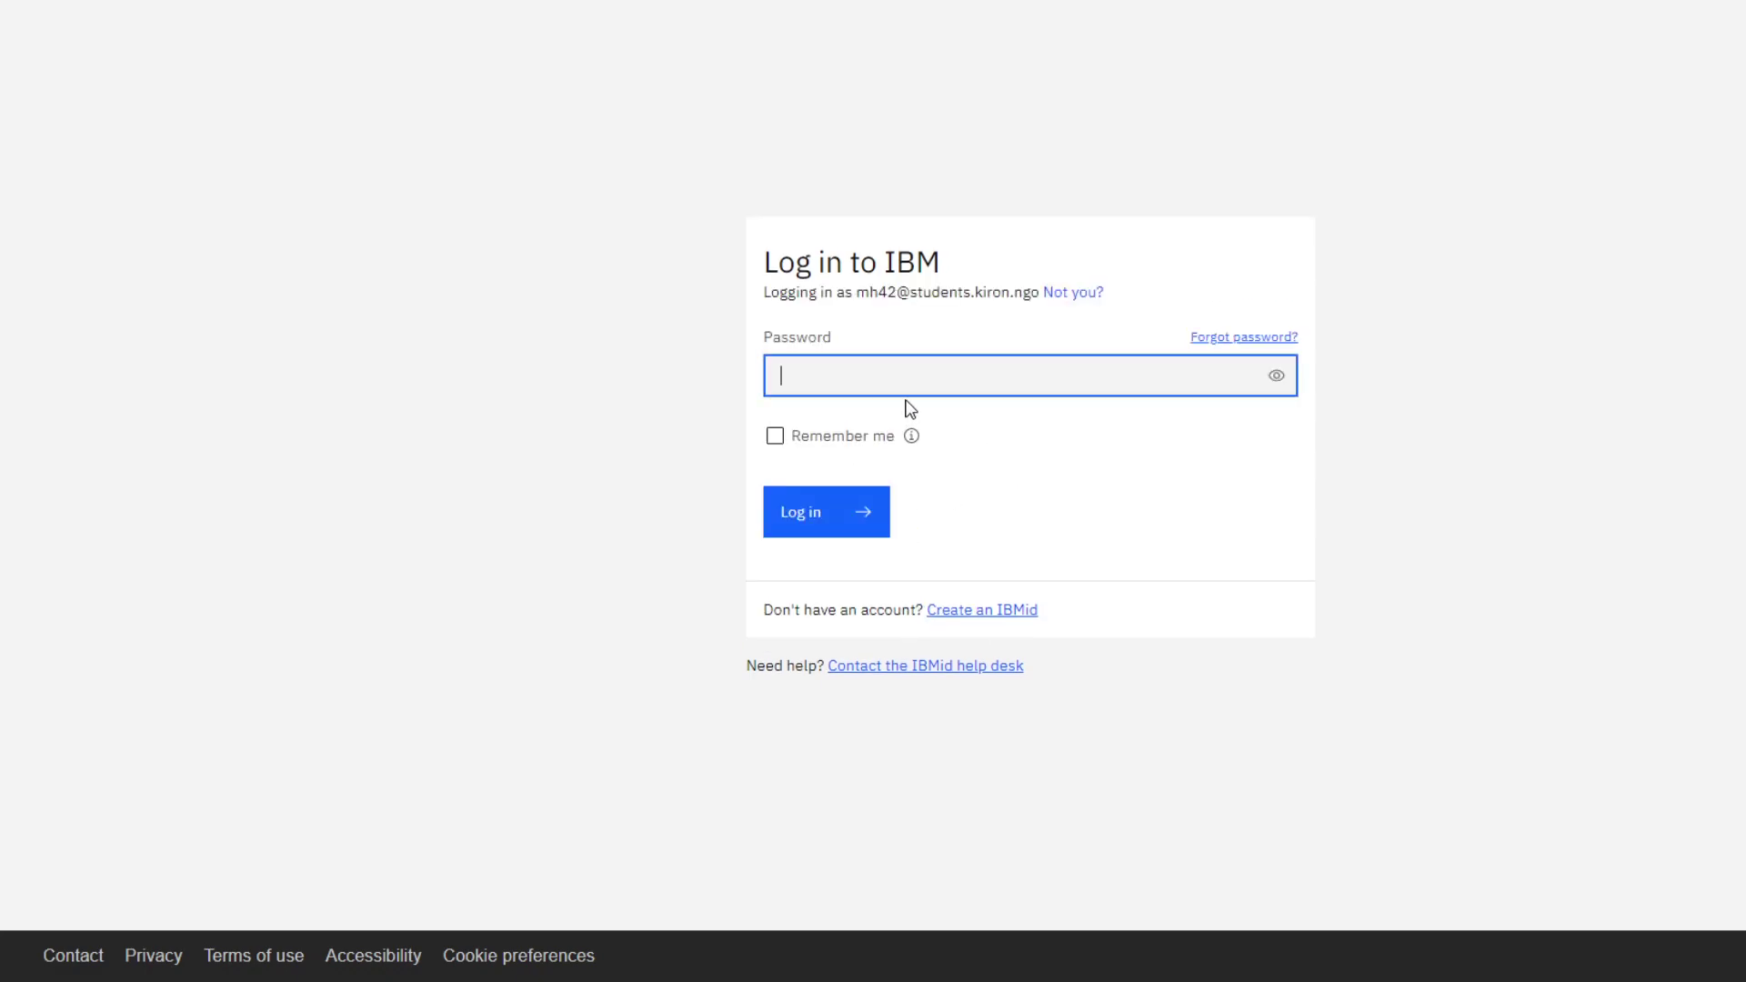
pyautogui.click(776, 436)
pyautogui.click(826, 512)
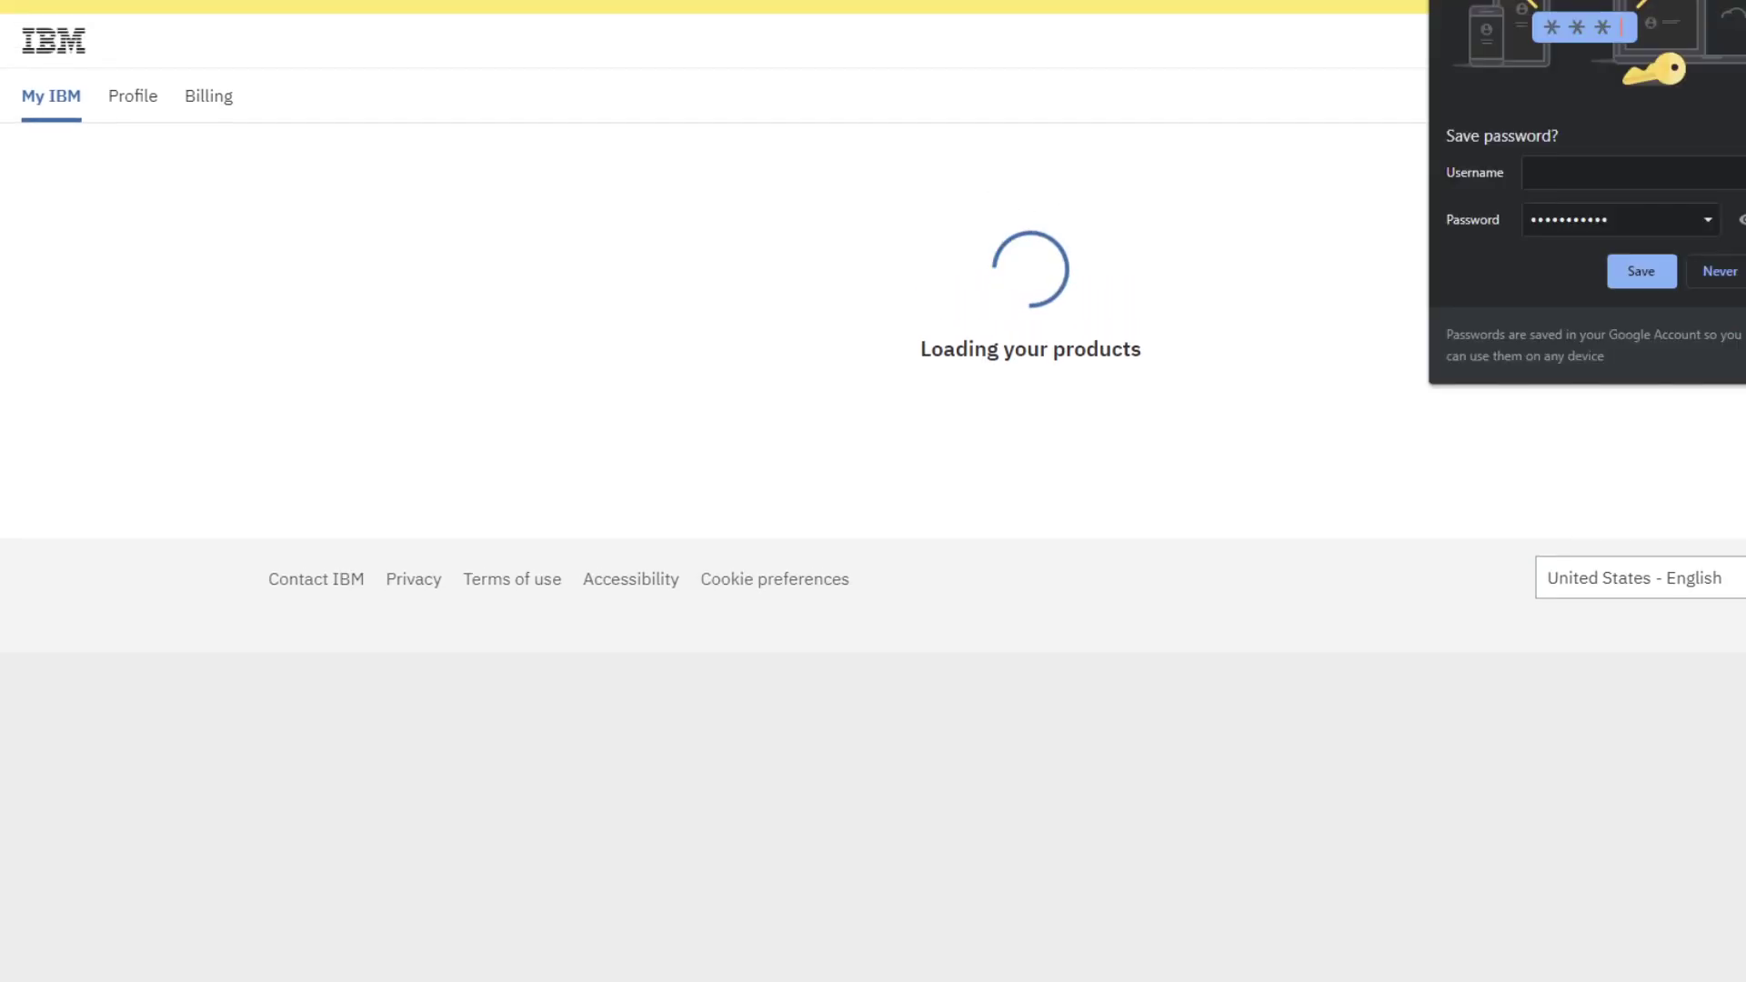
# Step: Dismiss the browser's save-password prompt
pyautogui.click(1709, 271)
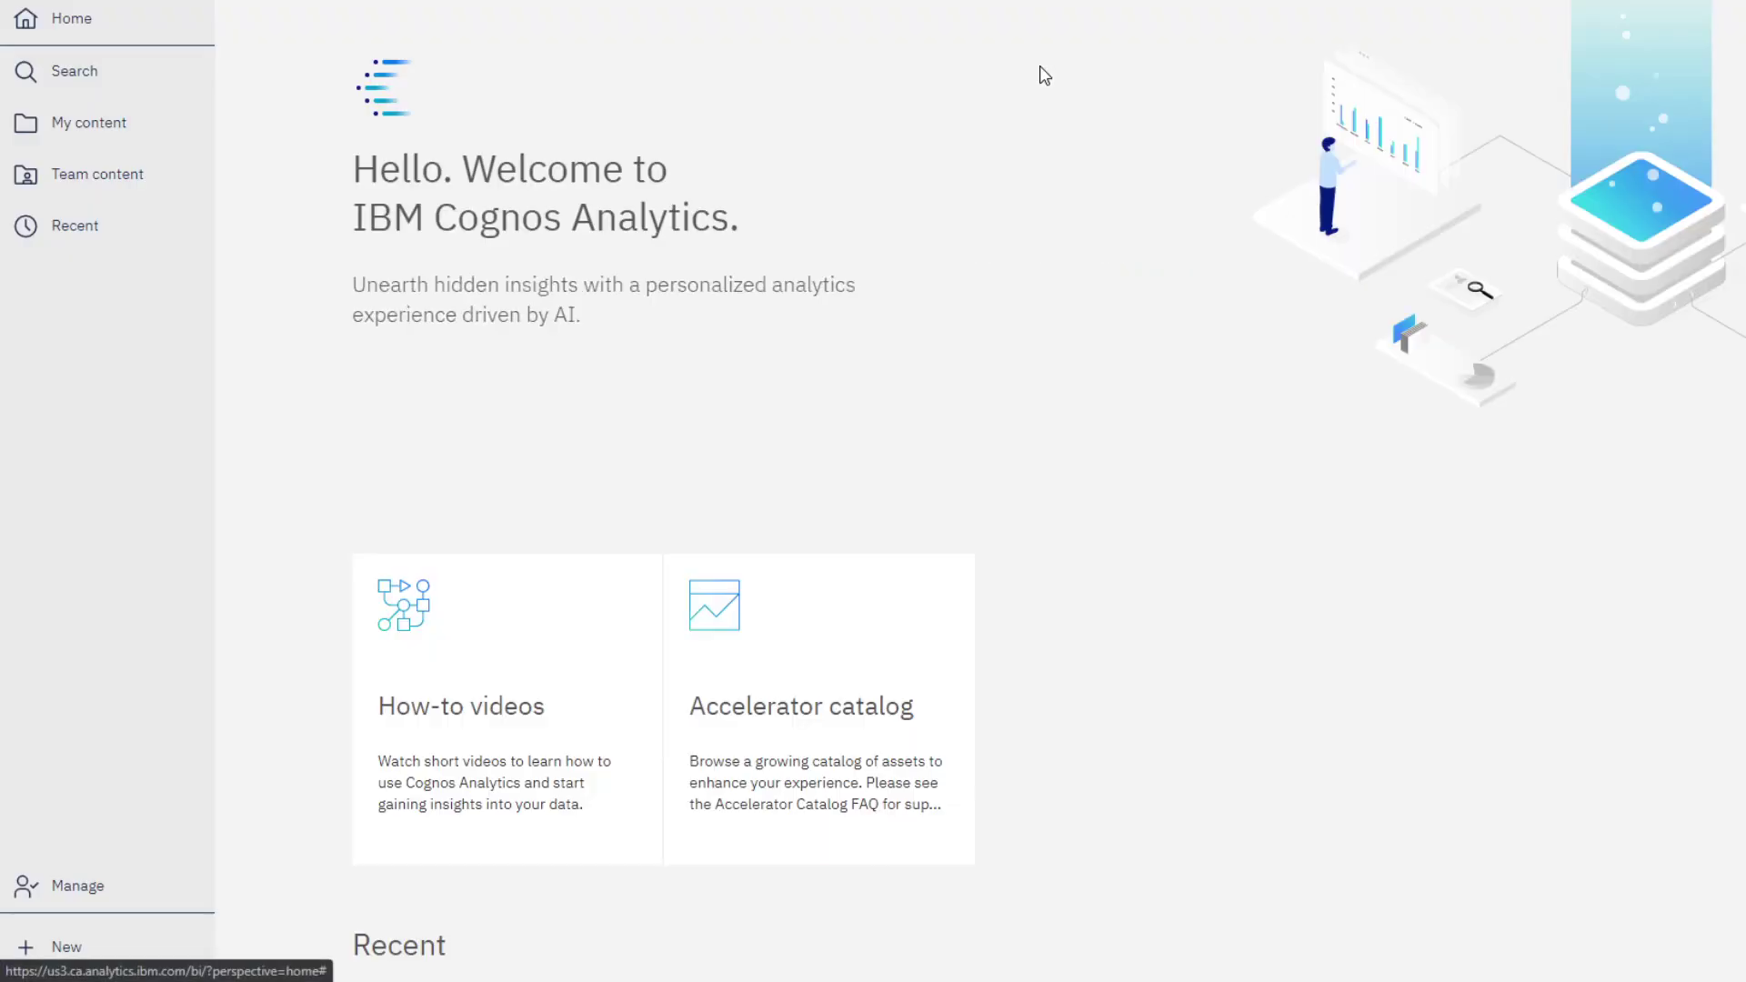
pyautogui.click(89, 124)
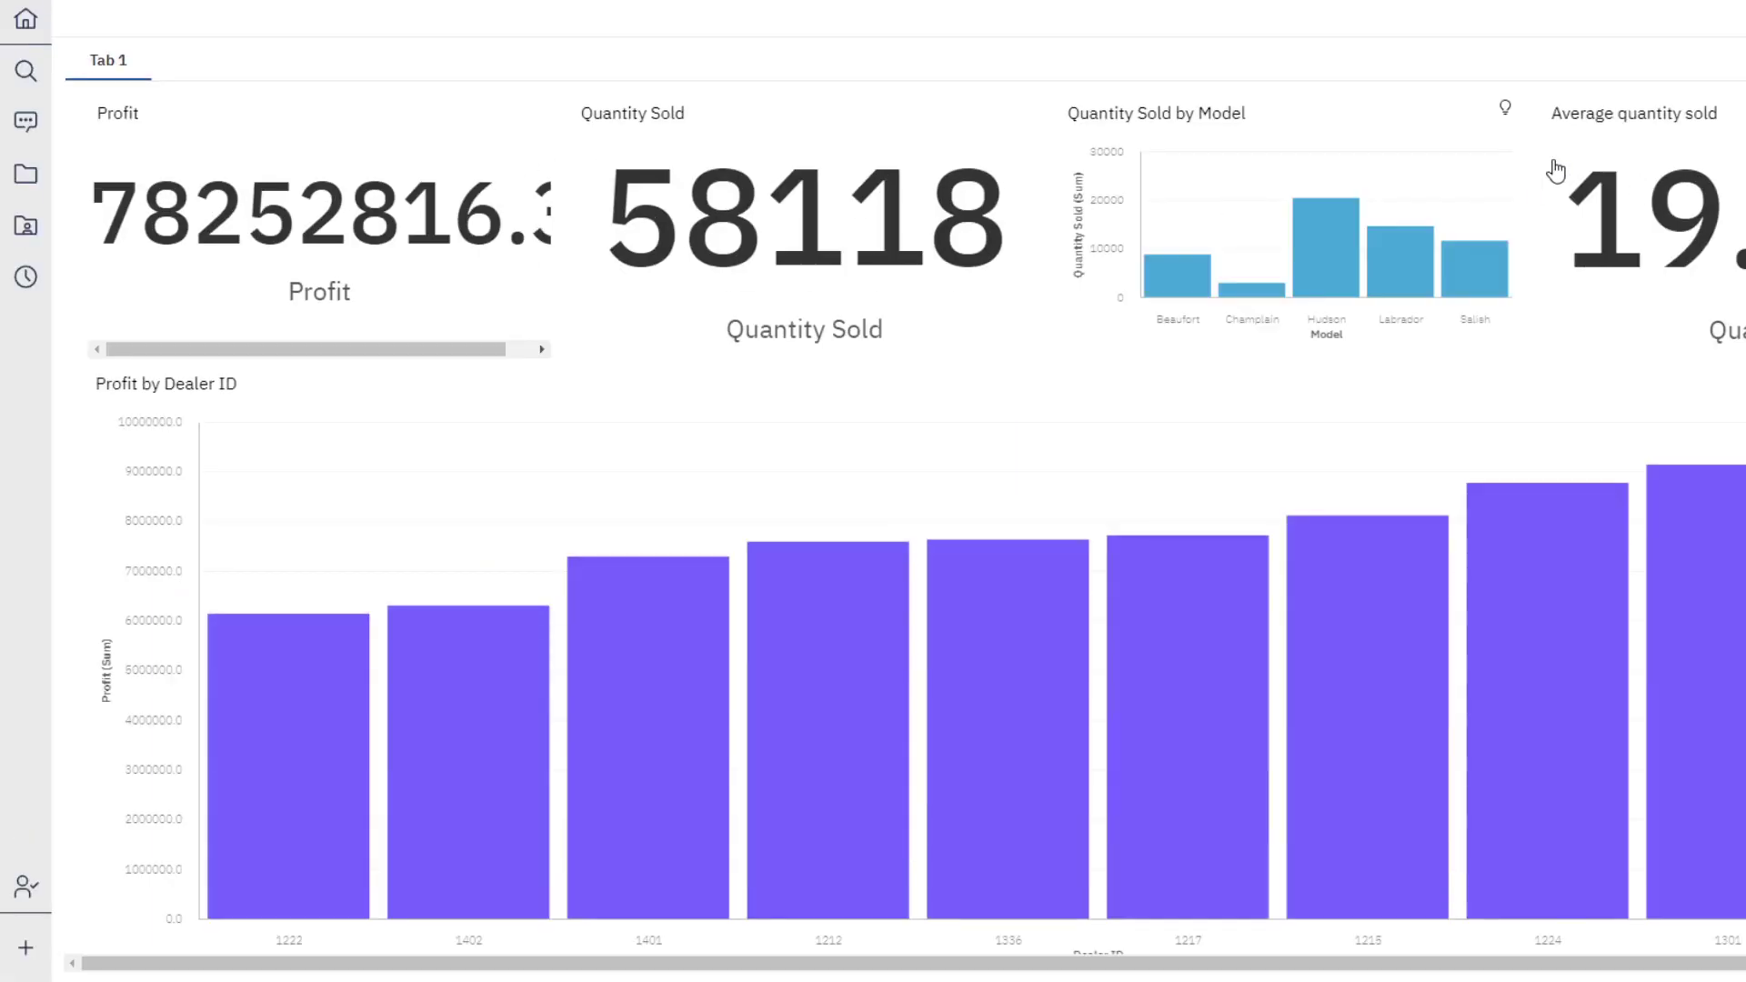
pyautogui.scroll(-3, 970, 253)
pyautogui.scroll(-2, 992, 262)
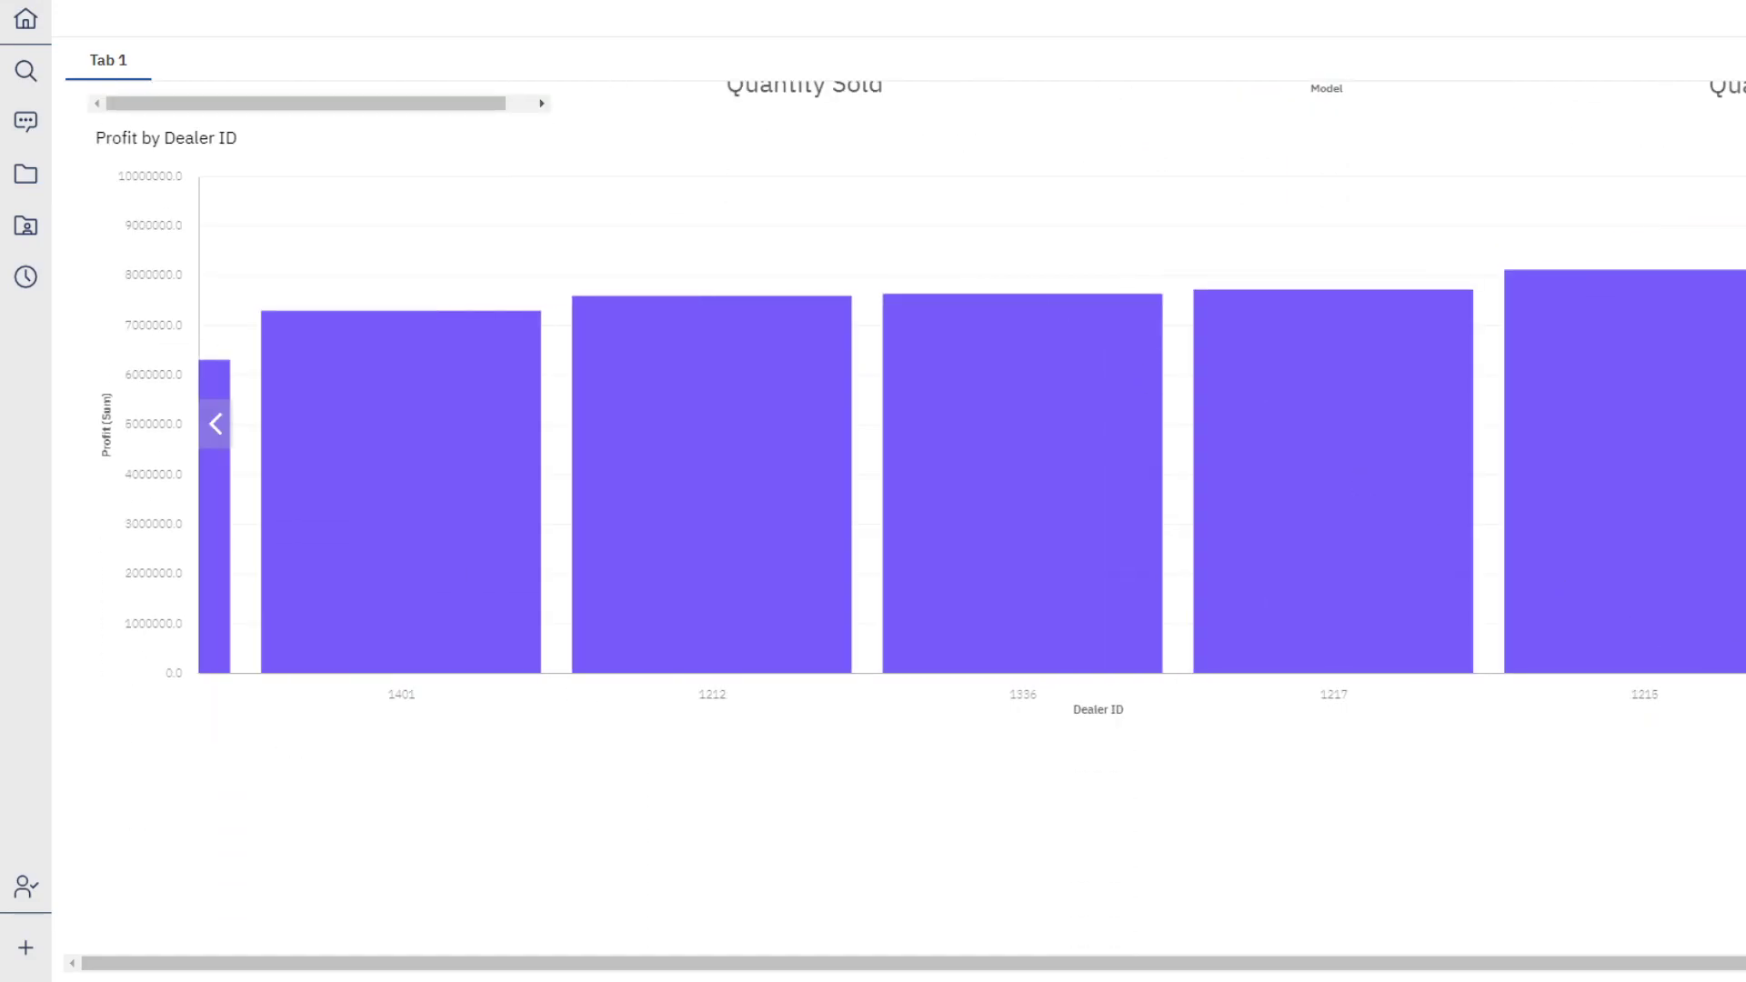
pyautogui.scroll(3, 993, 262)
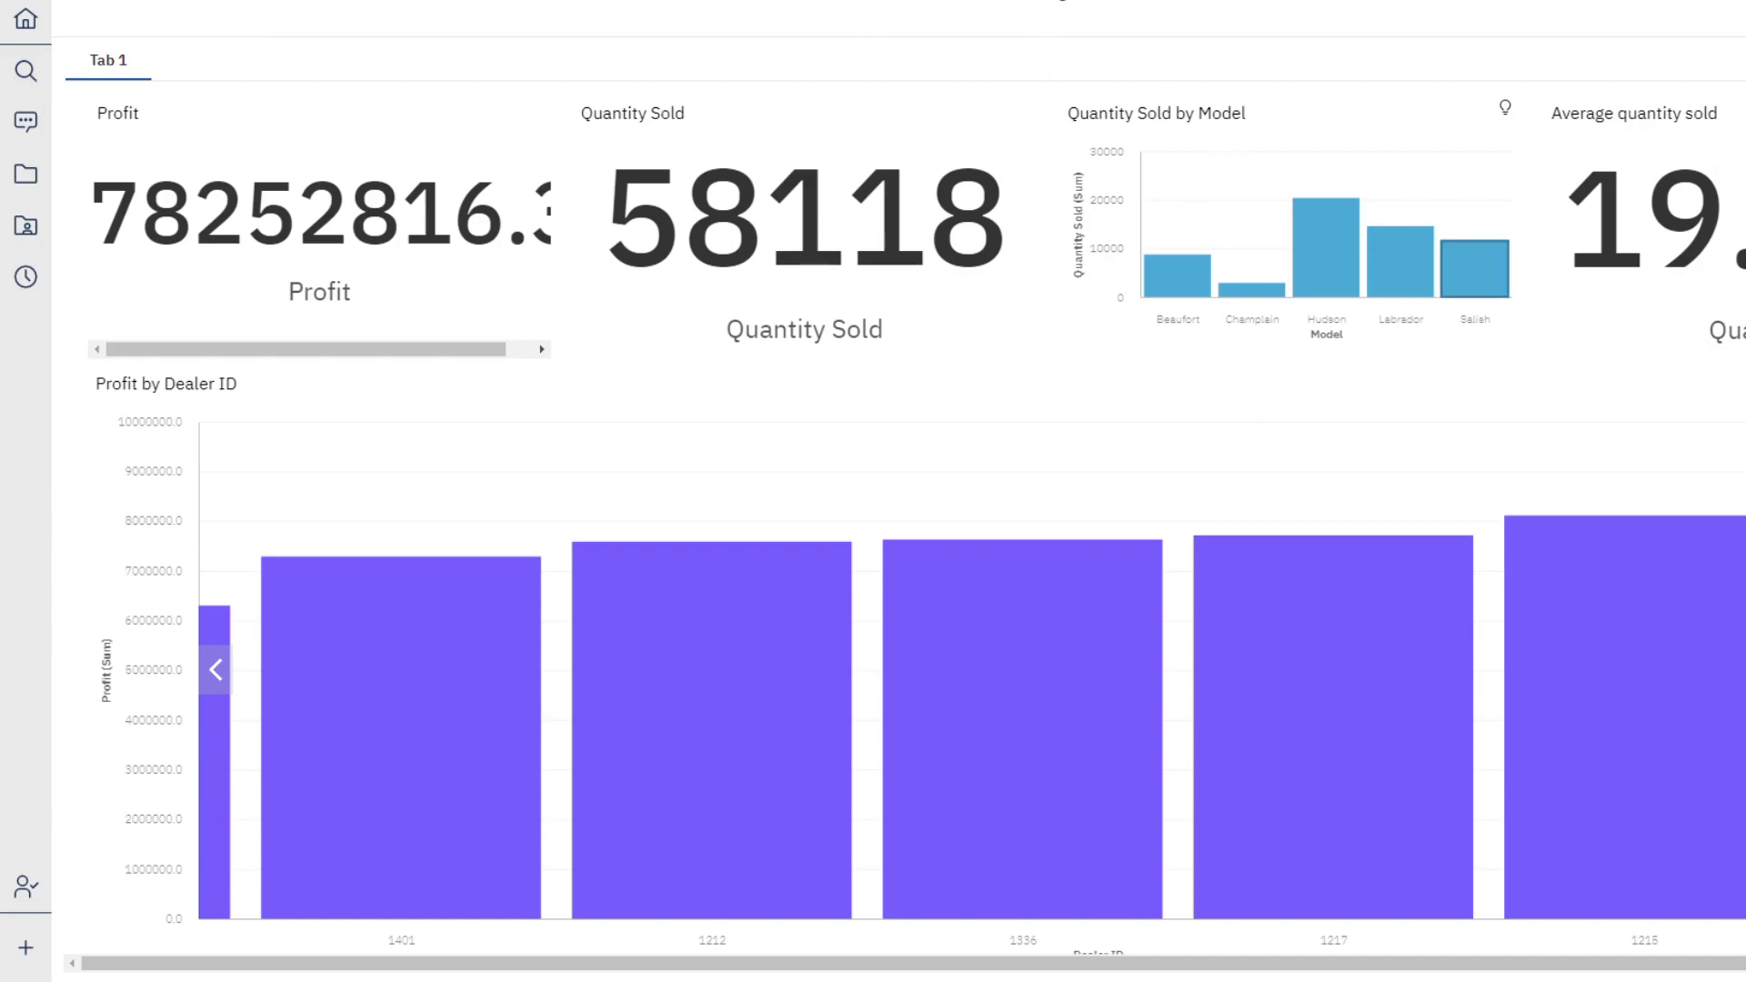
pyautogui.click(1049, 18)
# Step: Open the Service Dashboard from My content and select its Positive sentiment treemap tile
pyautogui.click(25, 20)
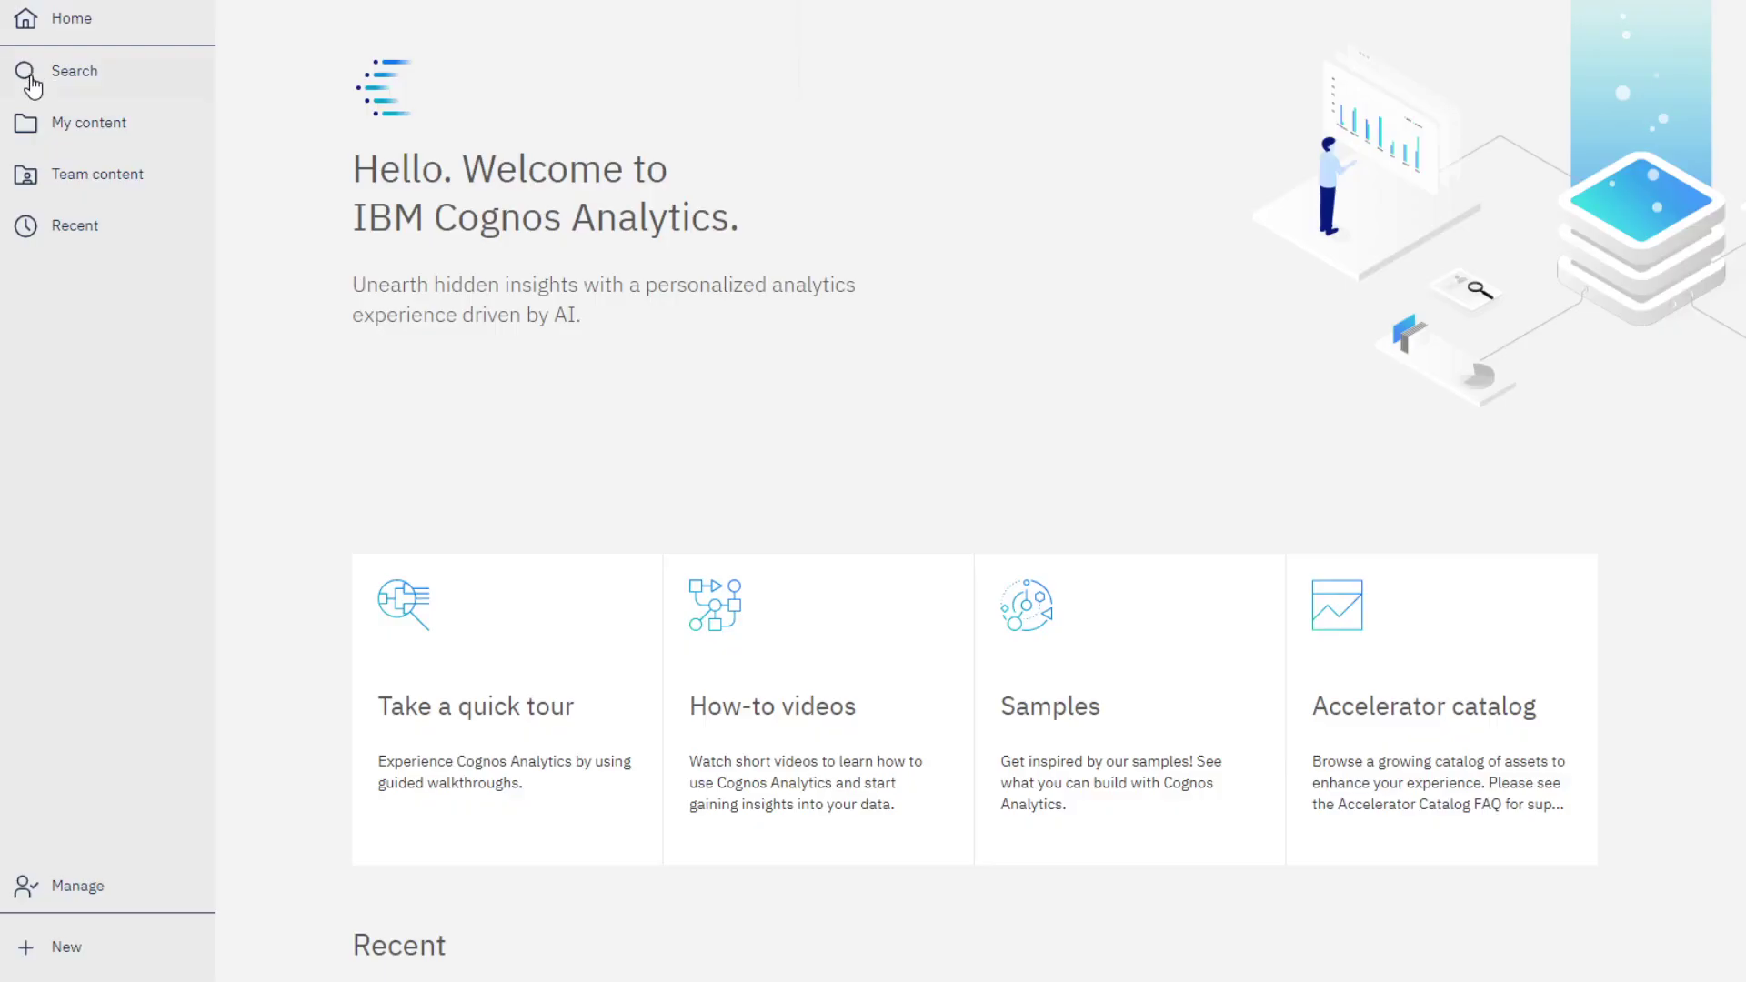
pyautogui.click(26, 122)
pyautogui.click(381, 244)
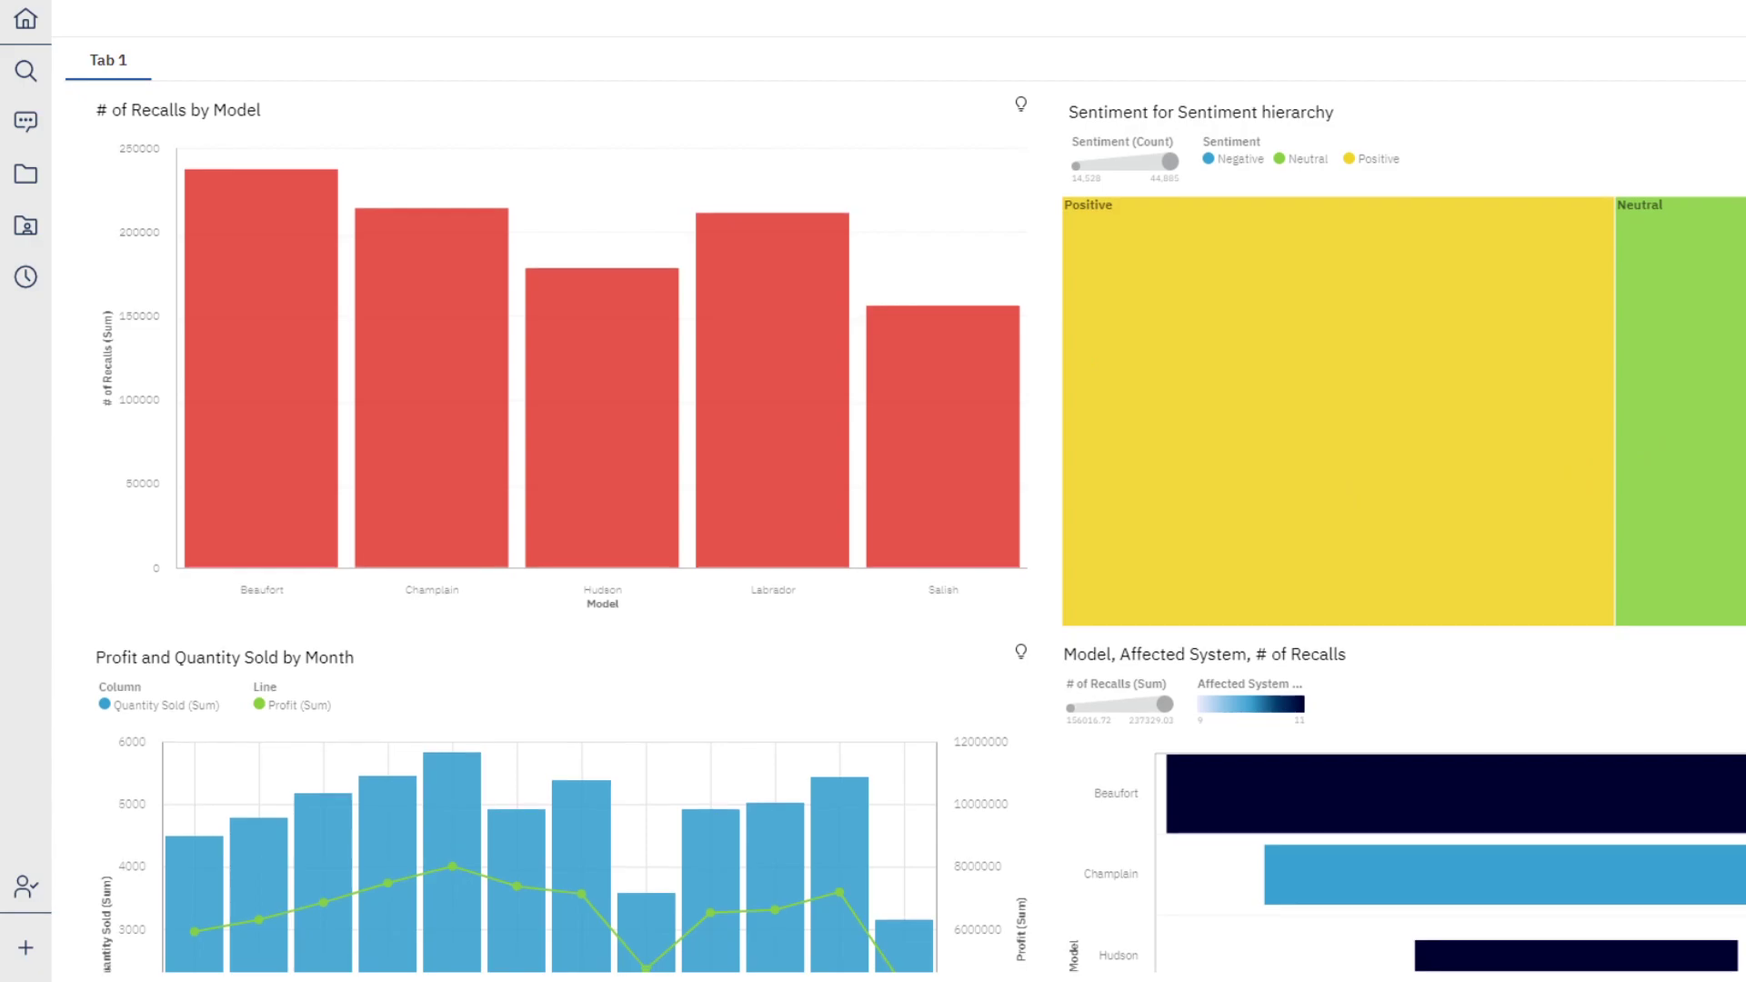
pyautogui.scroll(-3, 873, 546)
pyautogui.scroll(3, 874, 546)
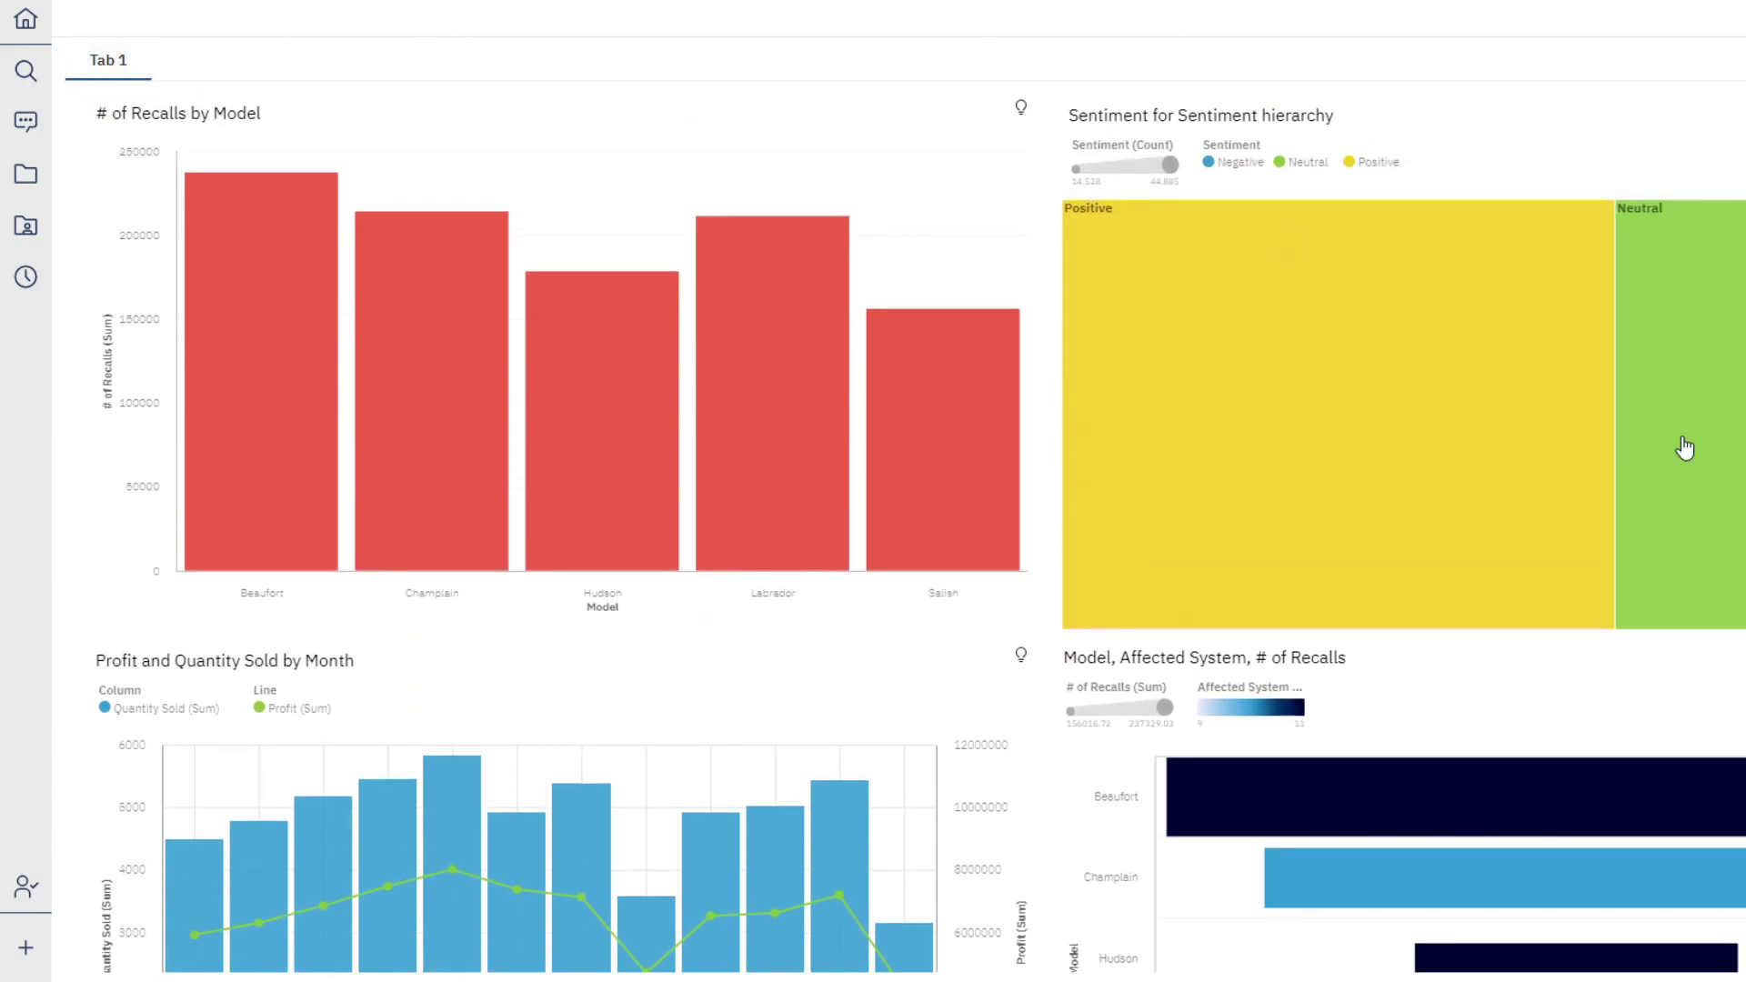
pyautogui.click(1379, 361)
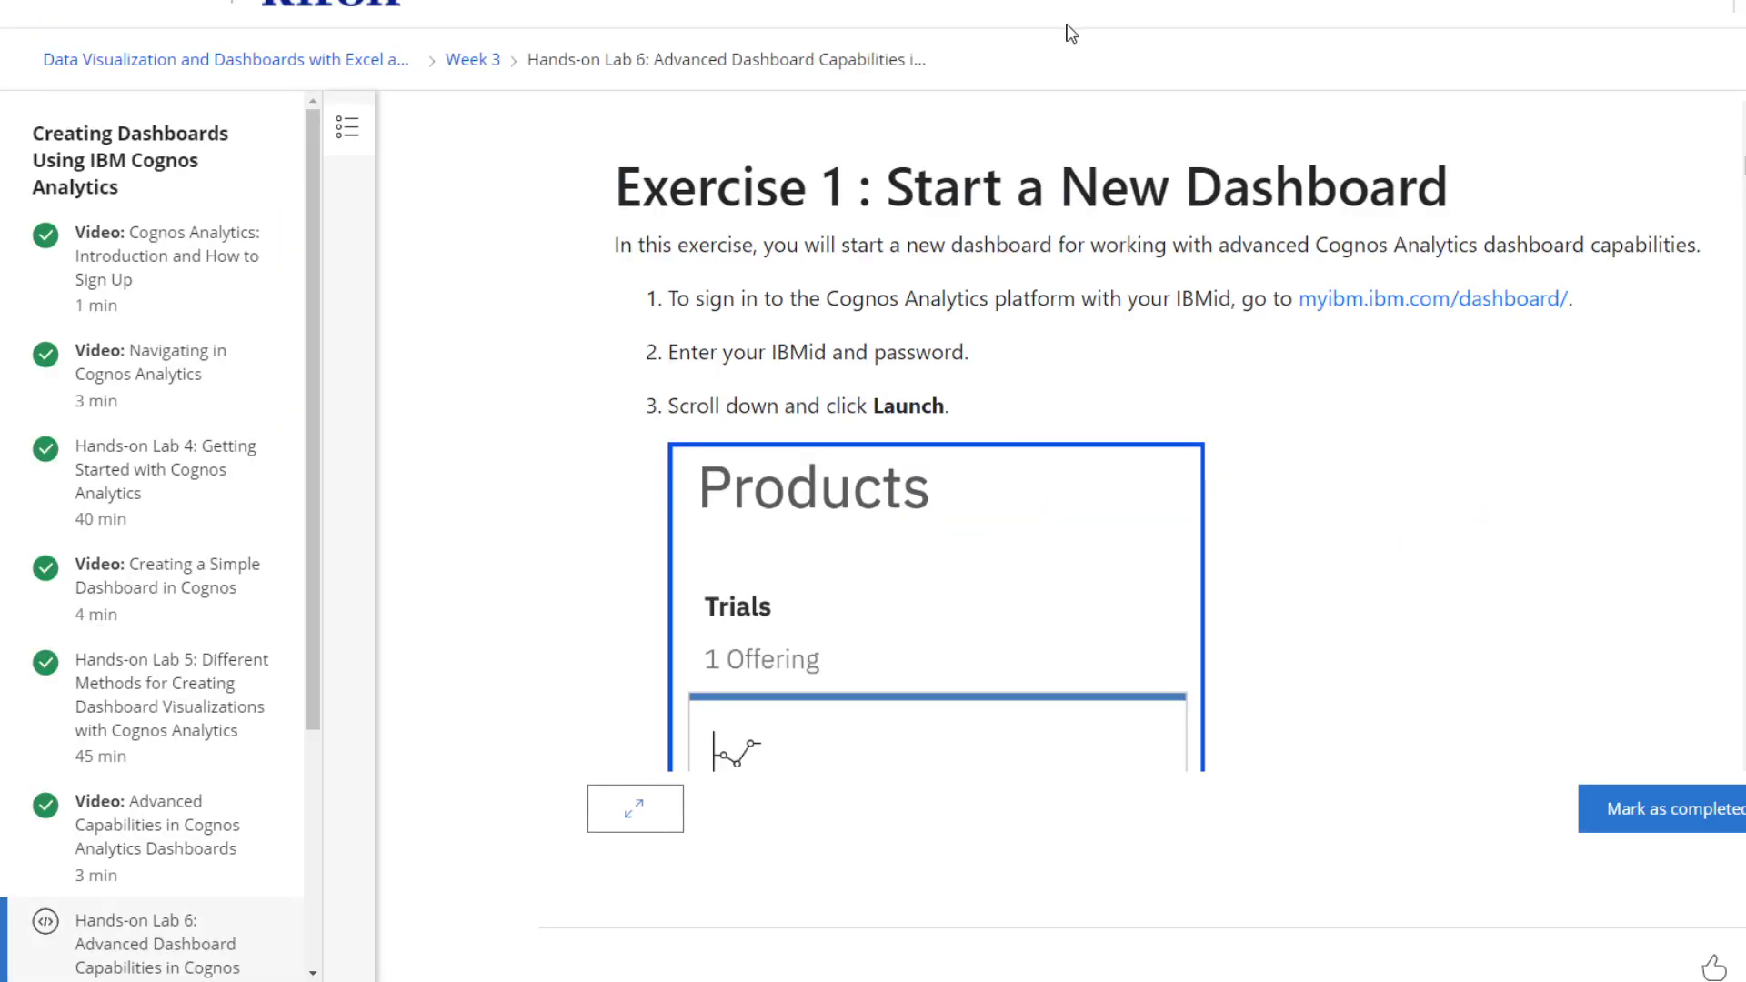
# Step: Check the Week 4 materials and the 89.30% course grade, then return to the overview
pyautogui.click(226, 59)
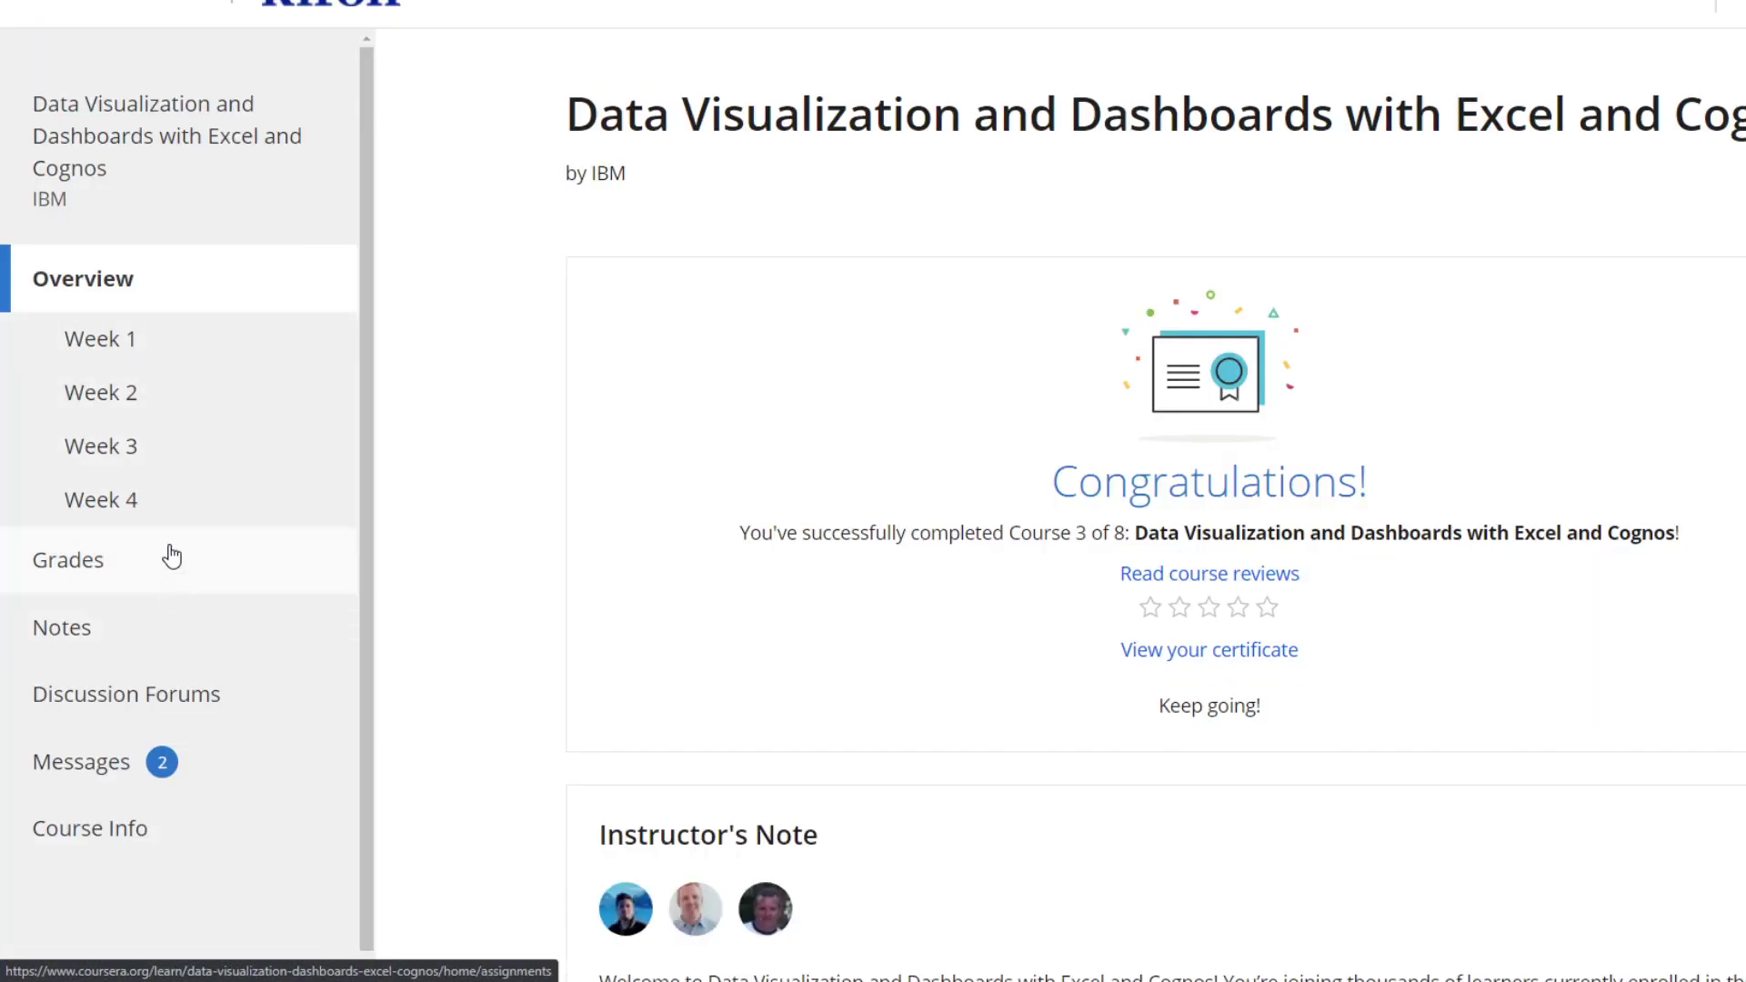
pyautogui.click(101, 500)
pyautogui.scroll(-5, 738, 538)
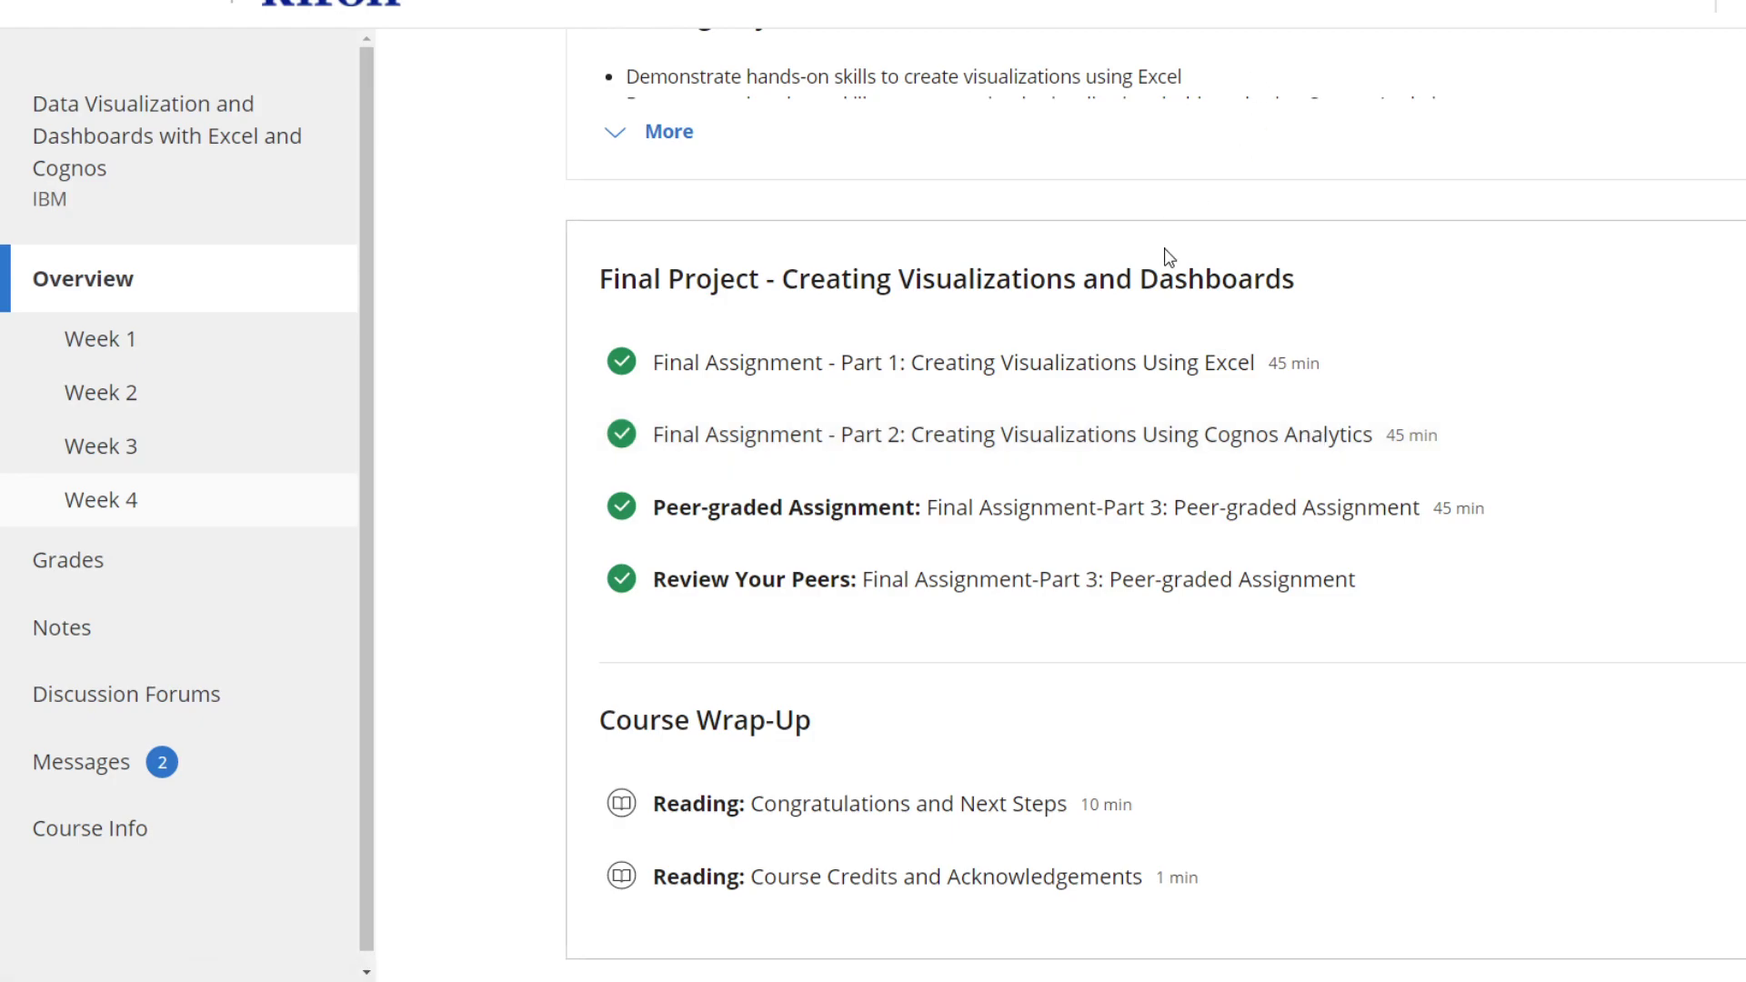
pyautogui.scroll(-1, 860, 601)
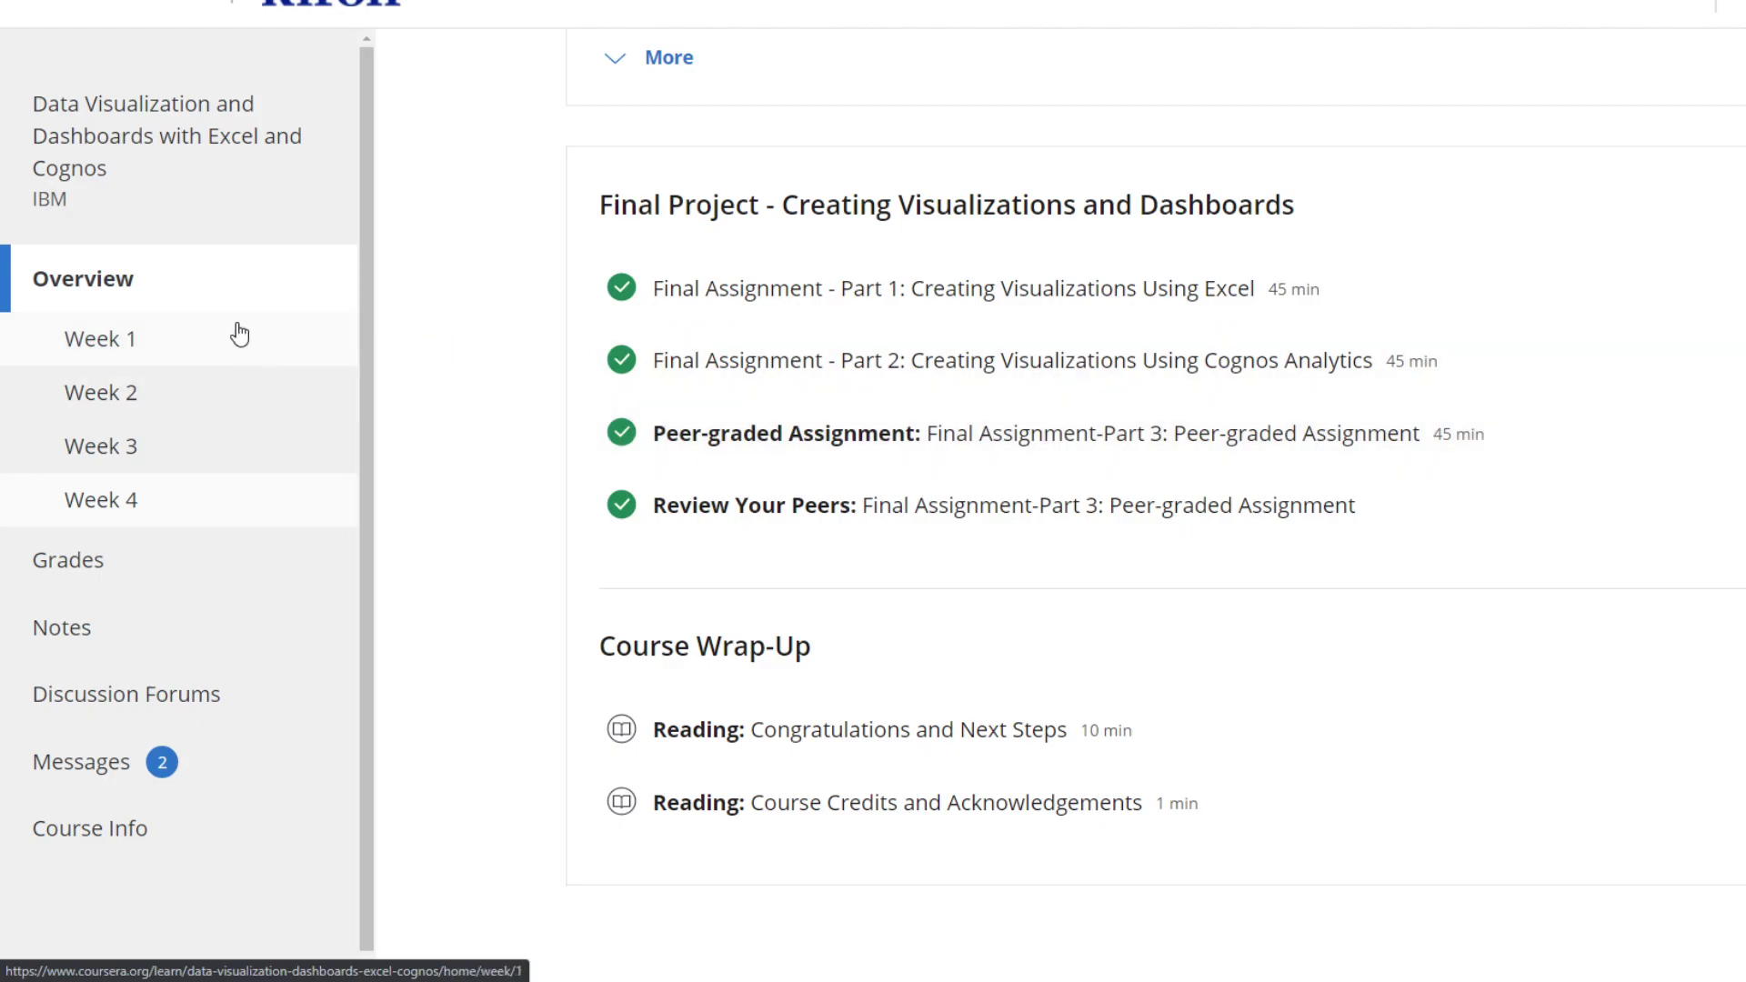
pyautogui.click(212, 563)
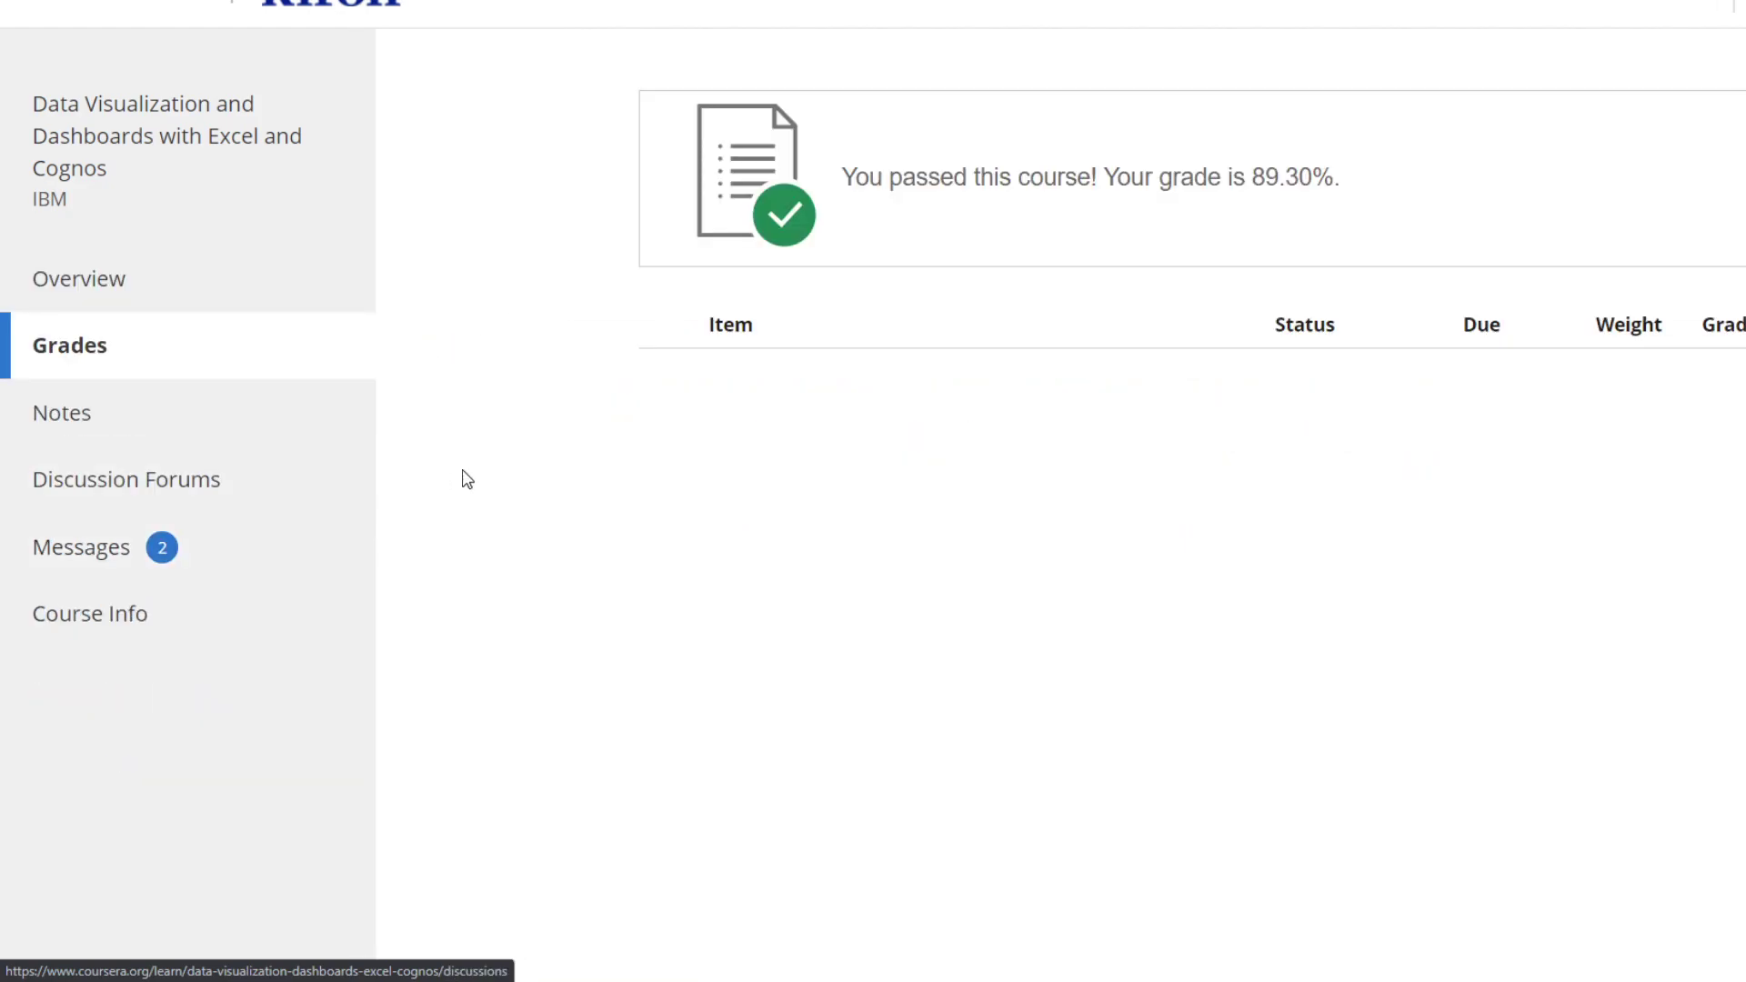
pyautogui.scroll(-2, 1240, 409)
pyautogui.scroll(2, 1239, 410)
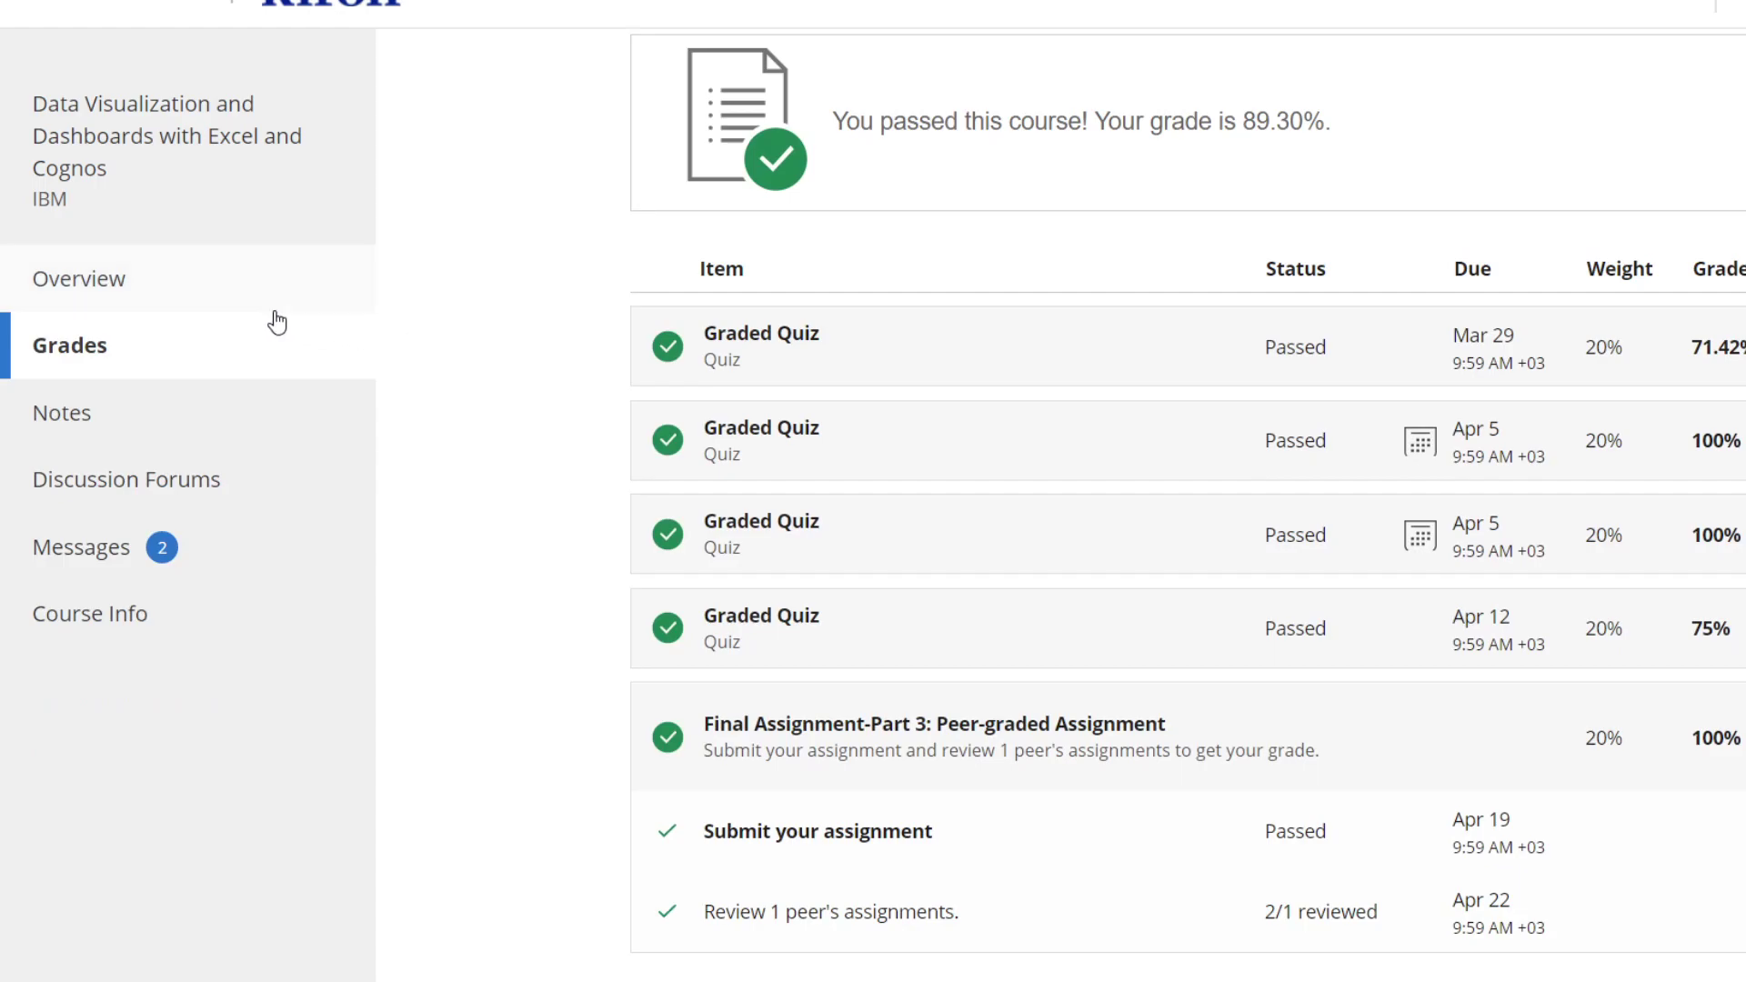
pyautogui.click(264, 292)
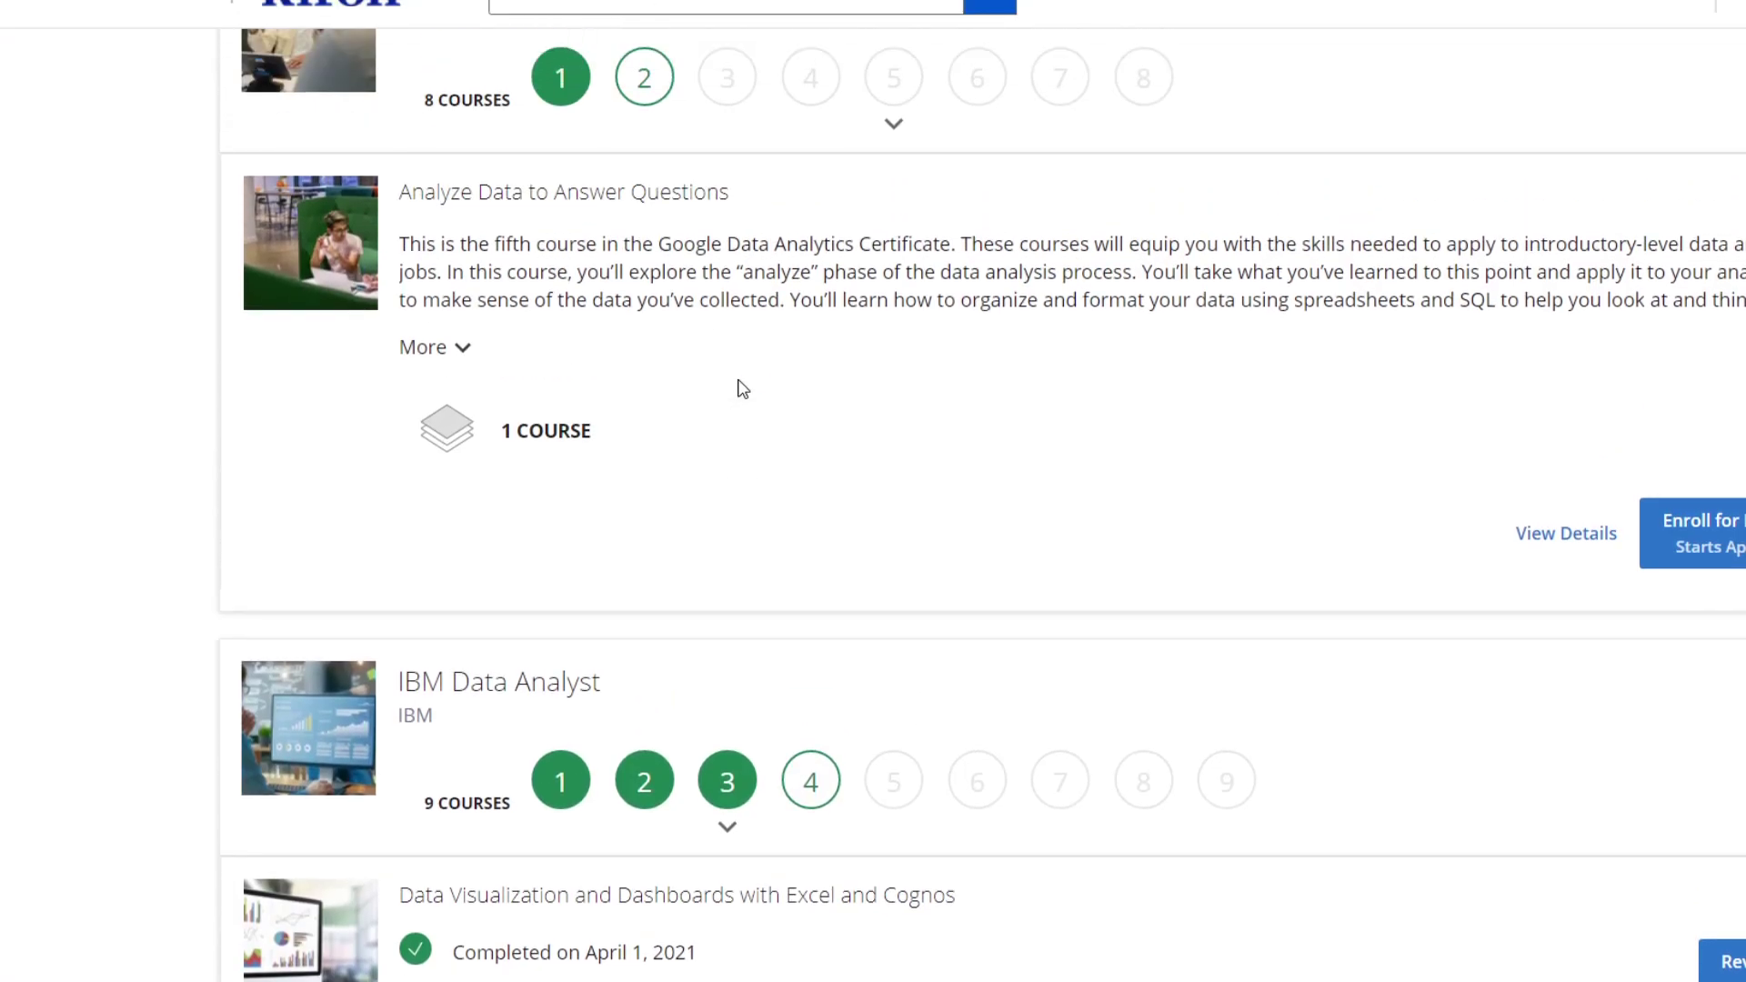
pyautogui.scroll(3, 1480, 376)
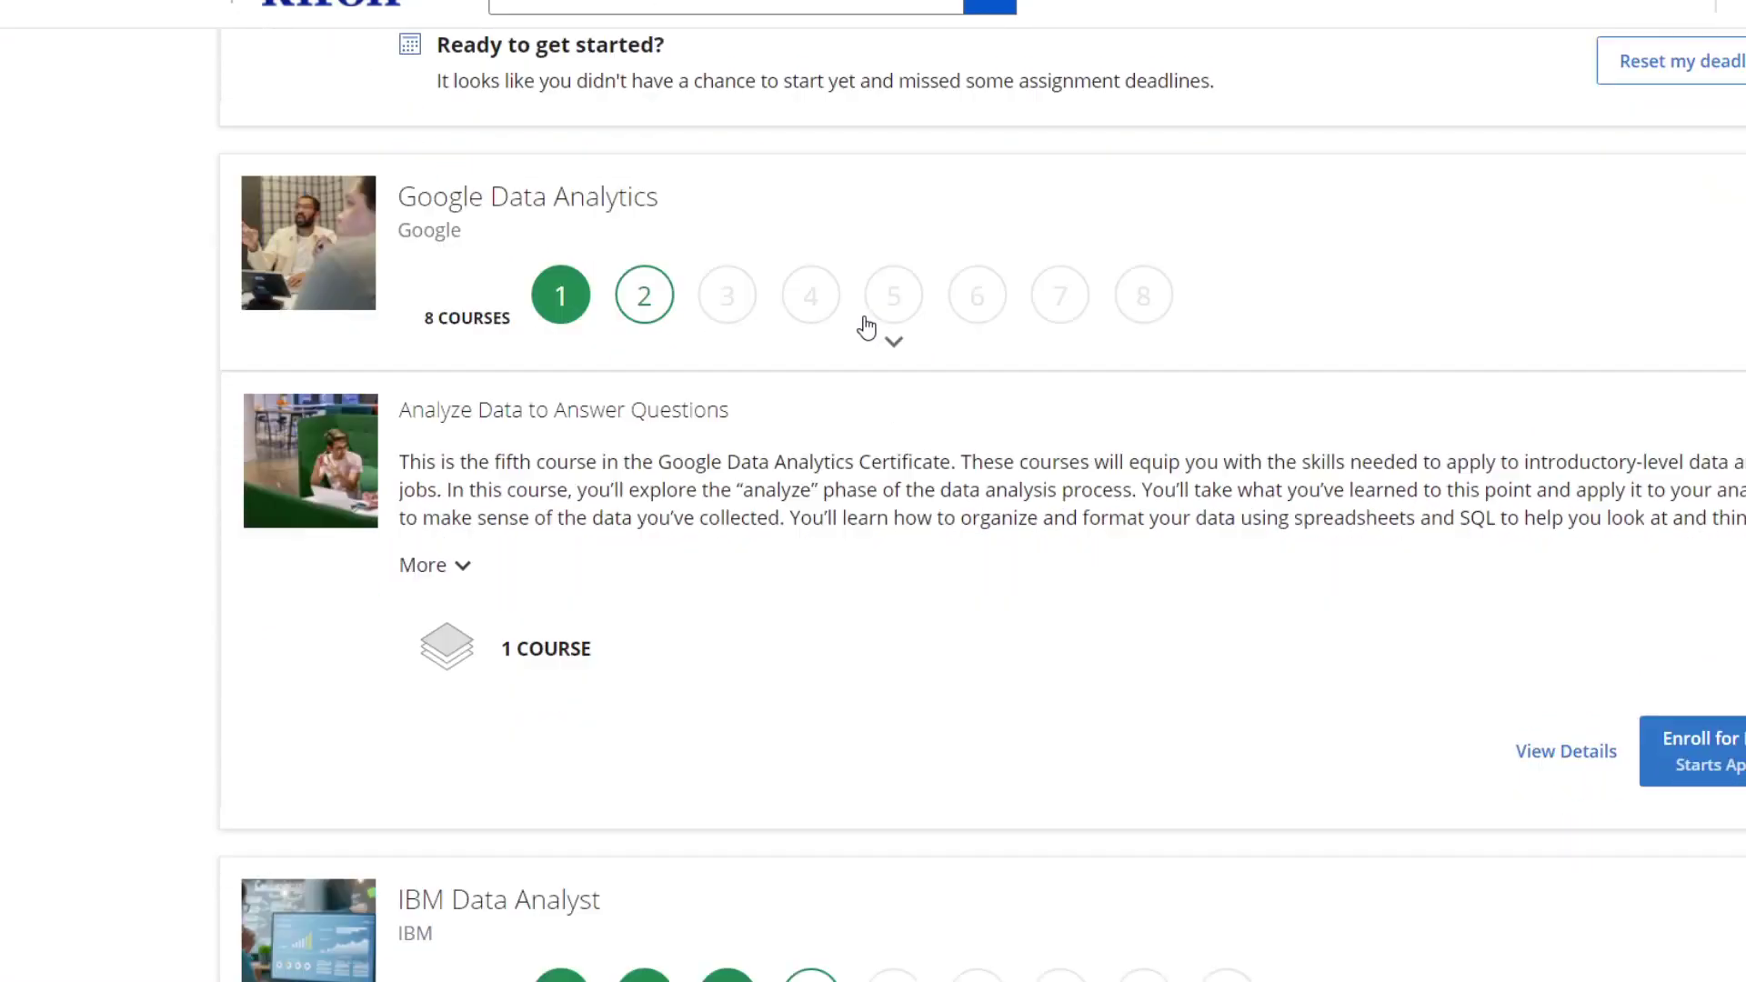
pyautogui.scroll(-5, 867, 325)
pyautogui.scroll(3, 876, 322)
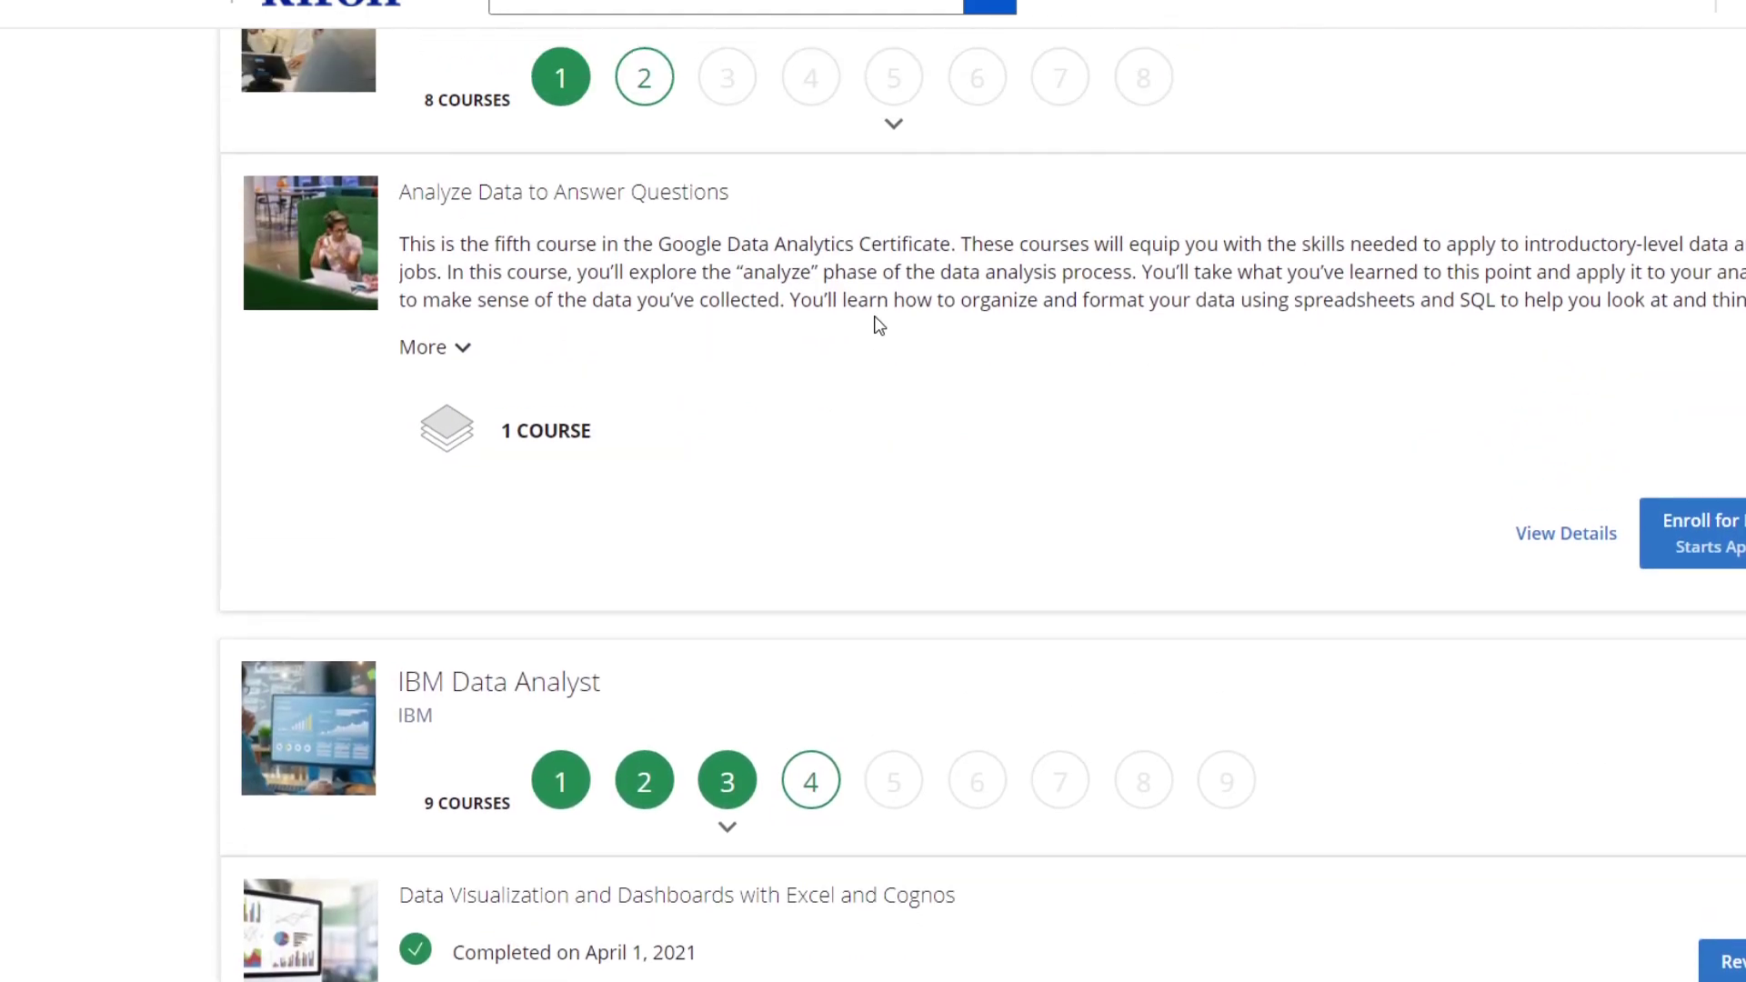
# Step: Preview IBM Data Analyst courses 4 and 5, ending on Python Project for Data Science
pyautogui.click(811, 781)
pyautogui.scroll(-3, 909, 660)
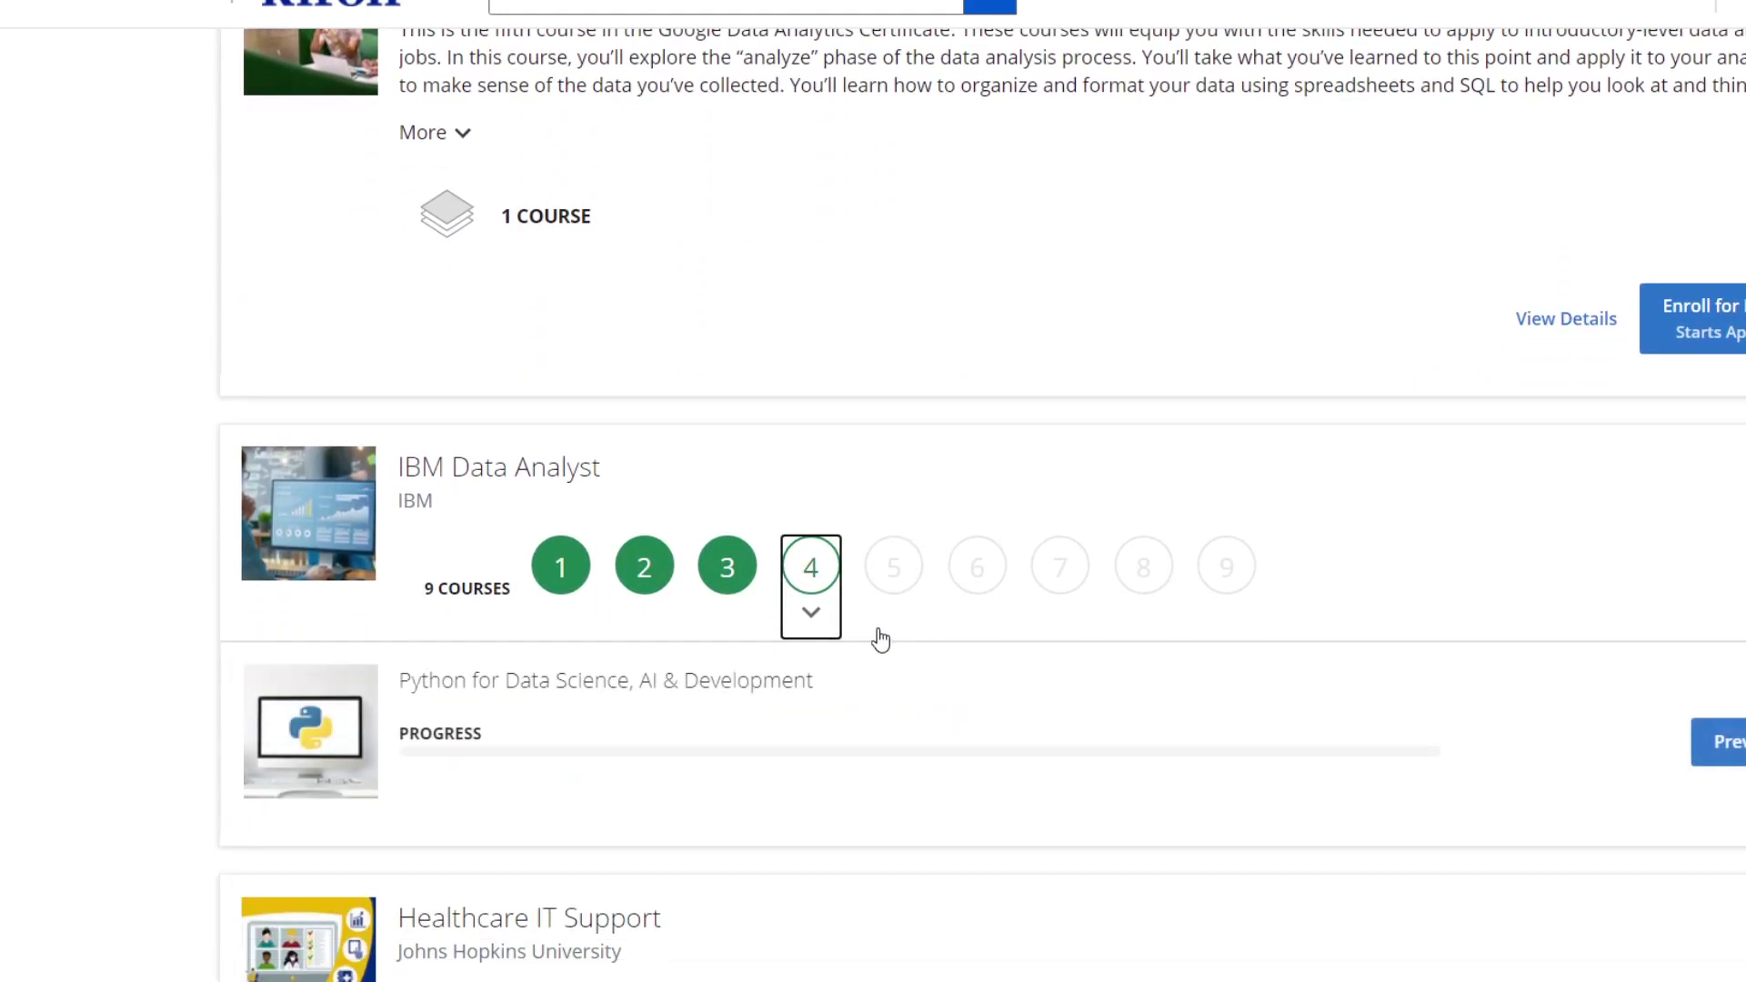
pyautogui.click(895, 567)
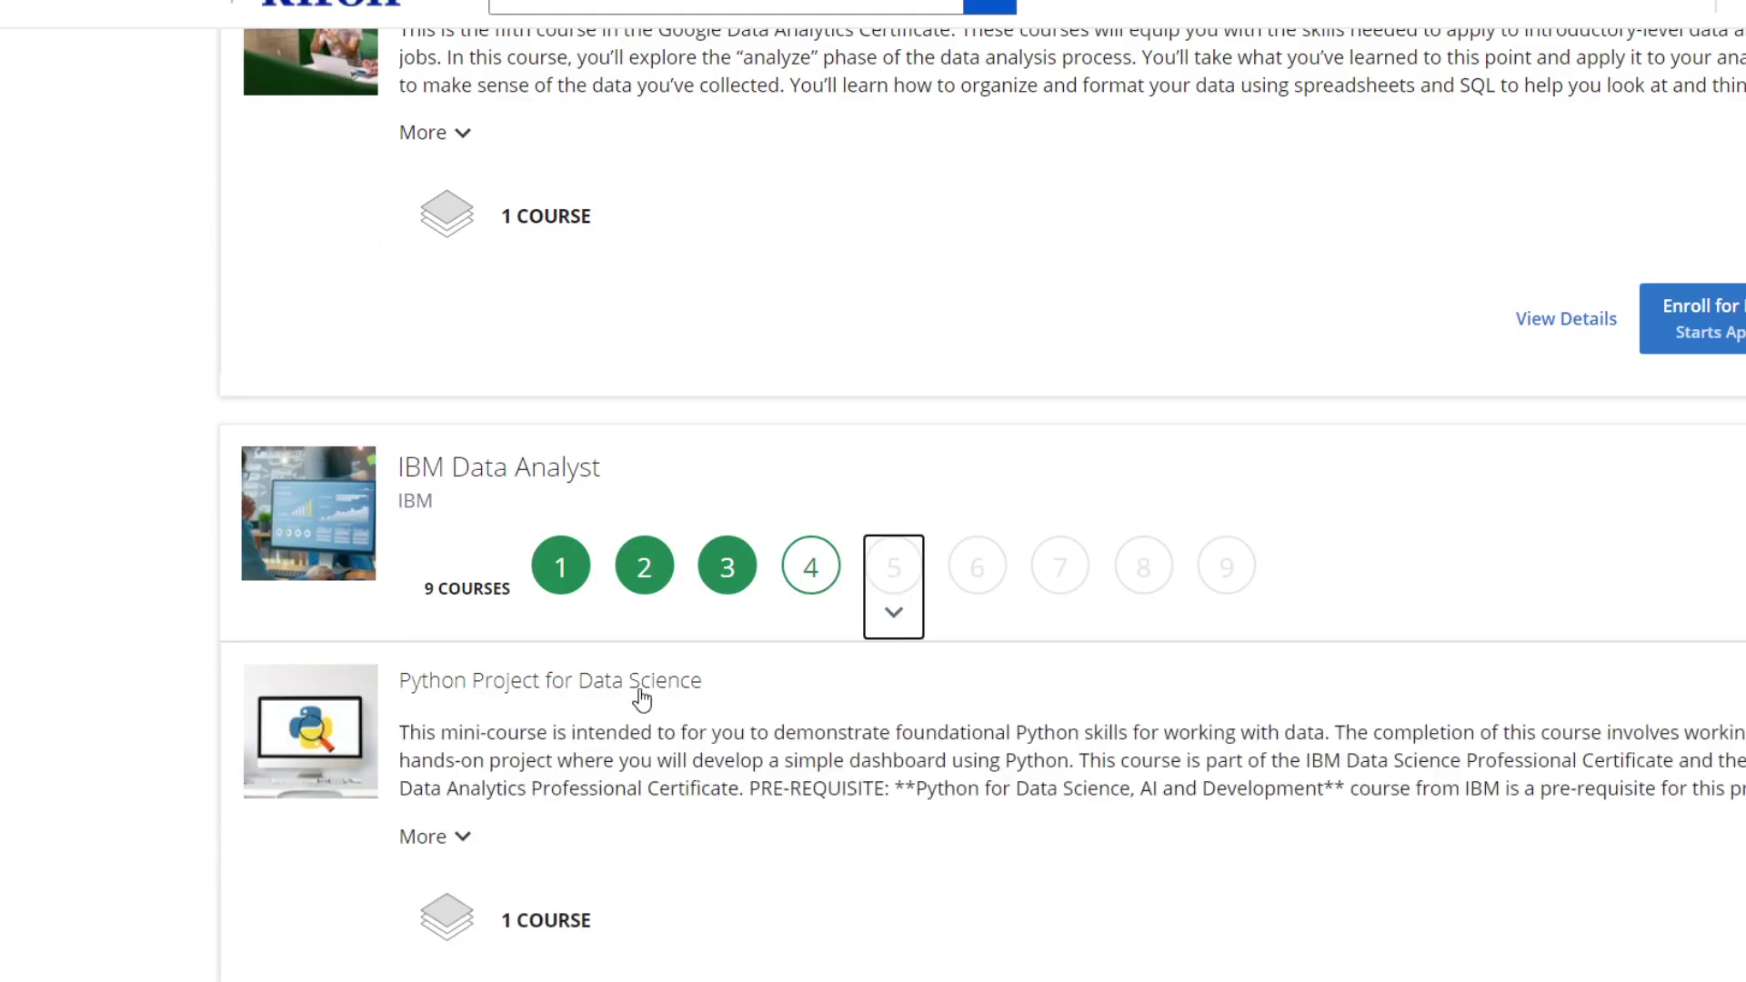
pyautogui.scroll(-2, 834, 738)
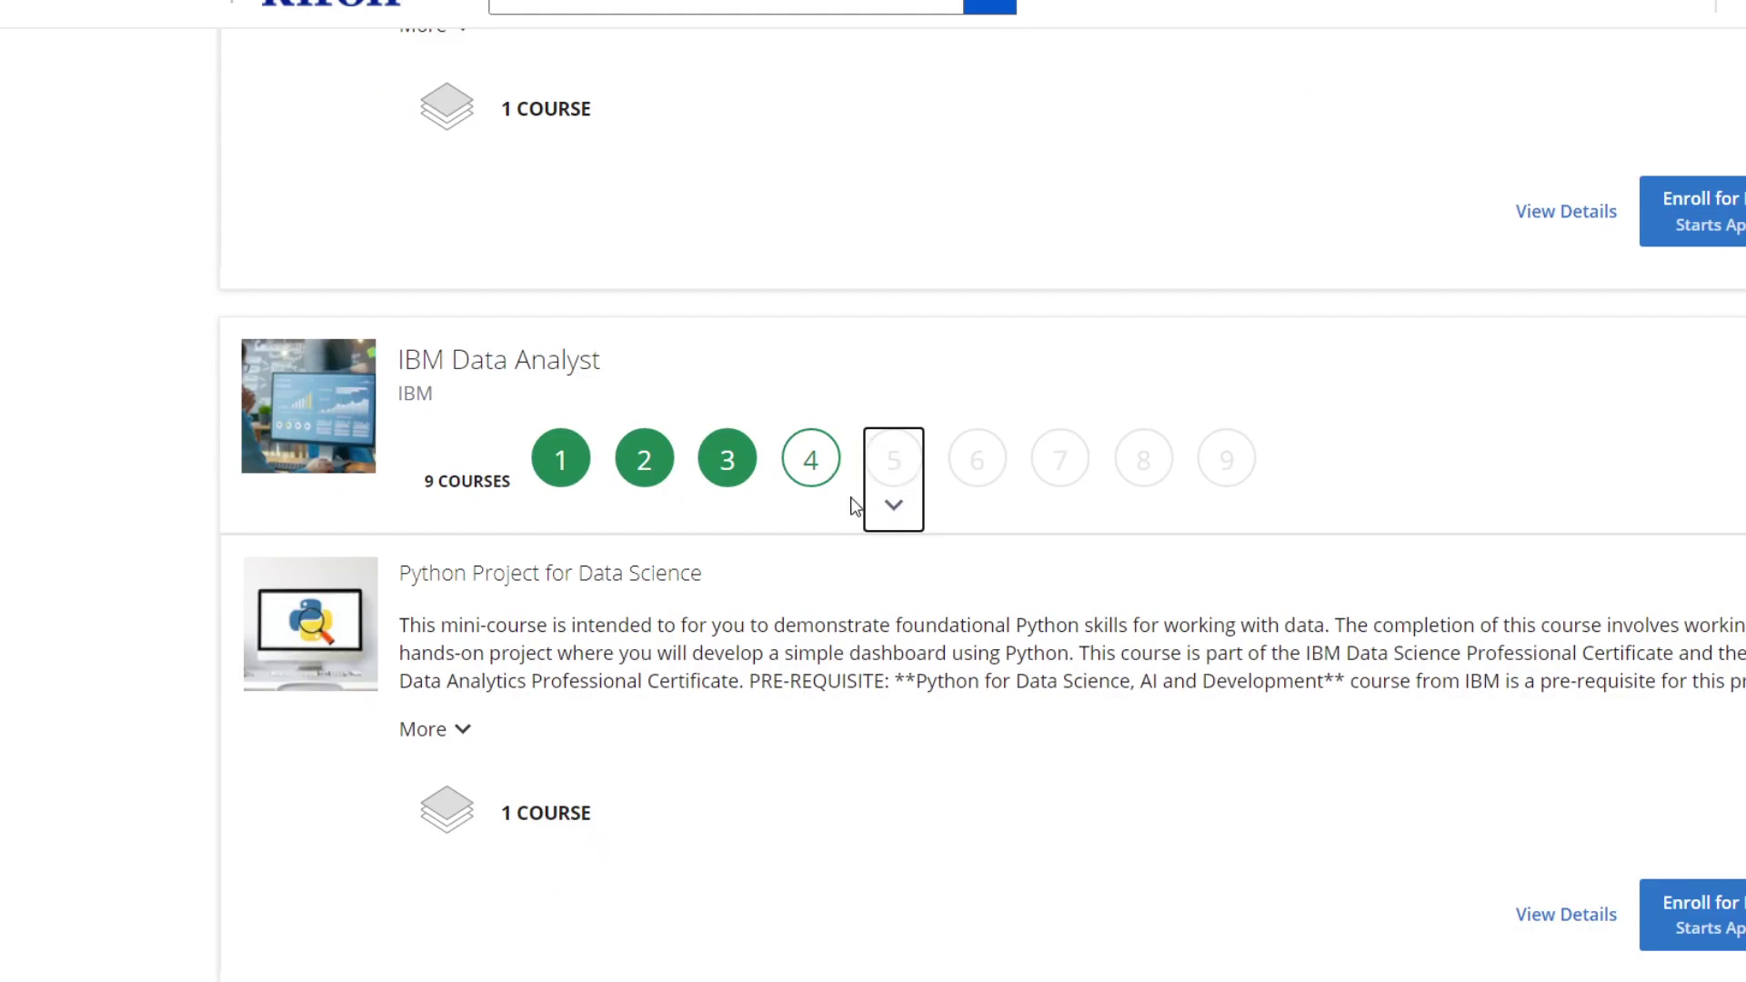
pyautogui.scroll(3, 880, 519)
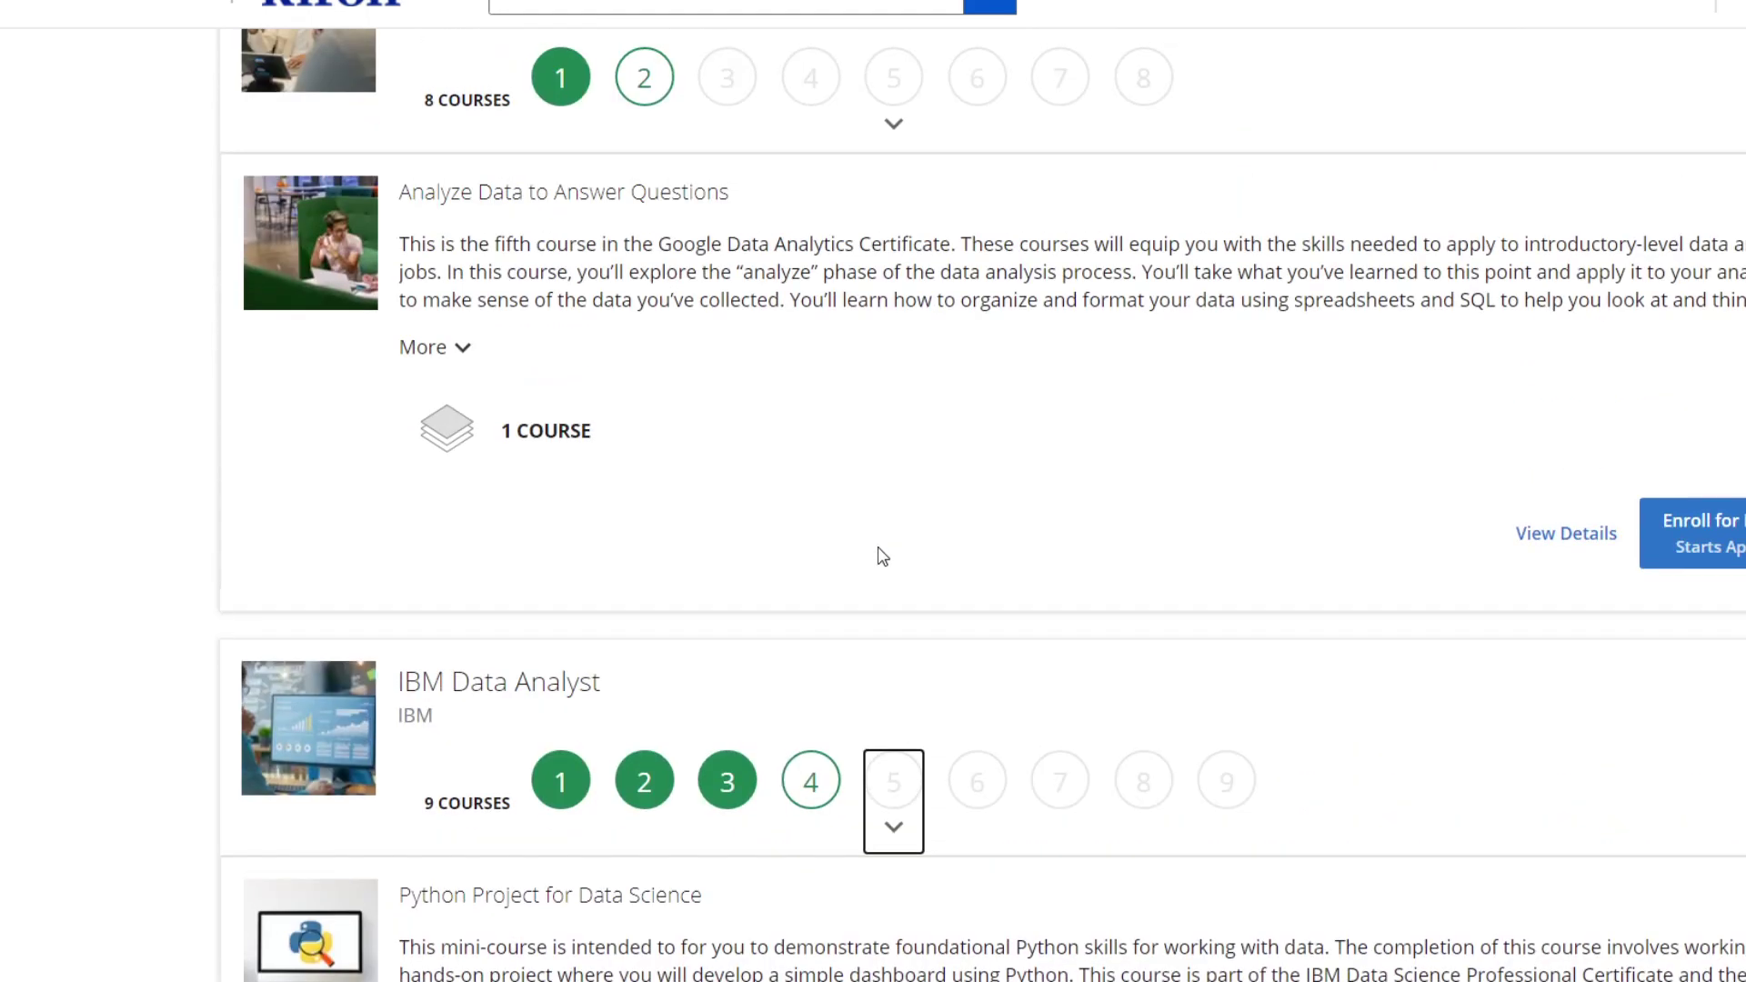
pyautogui.scroll(2, 879, 556)
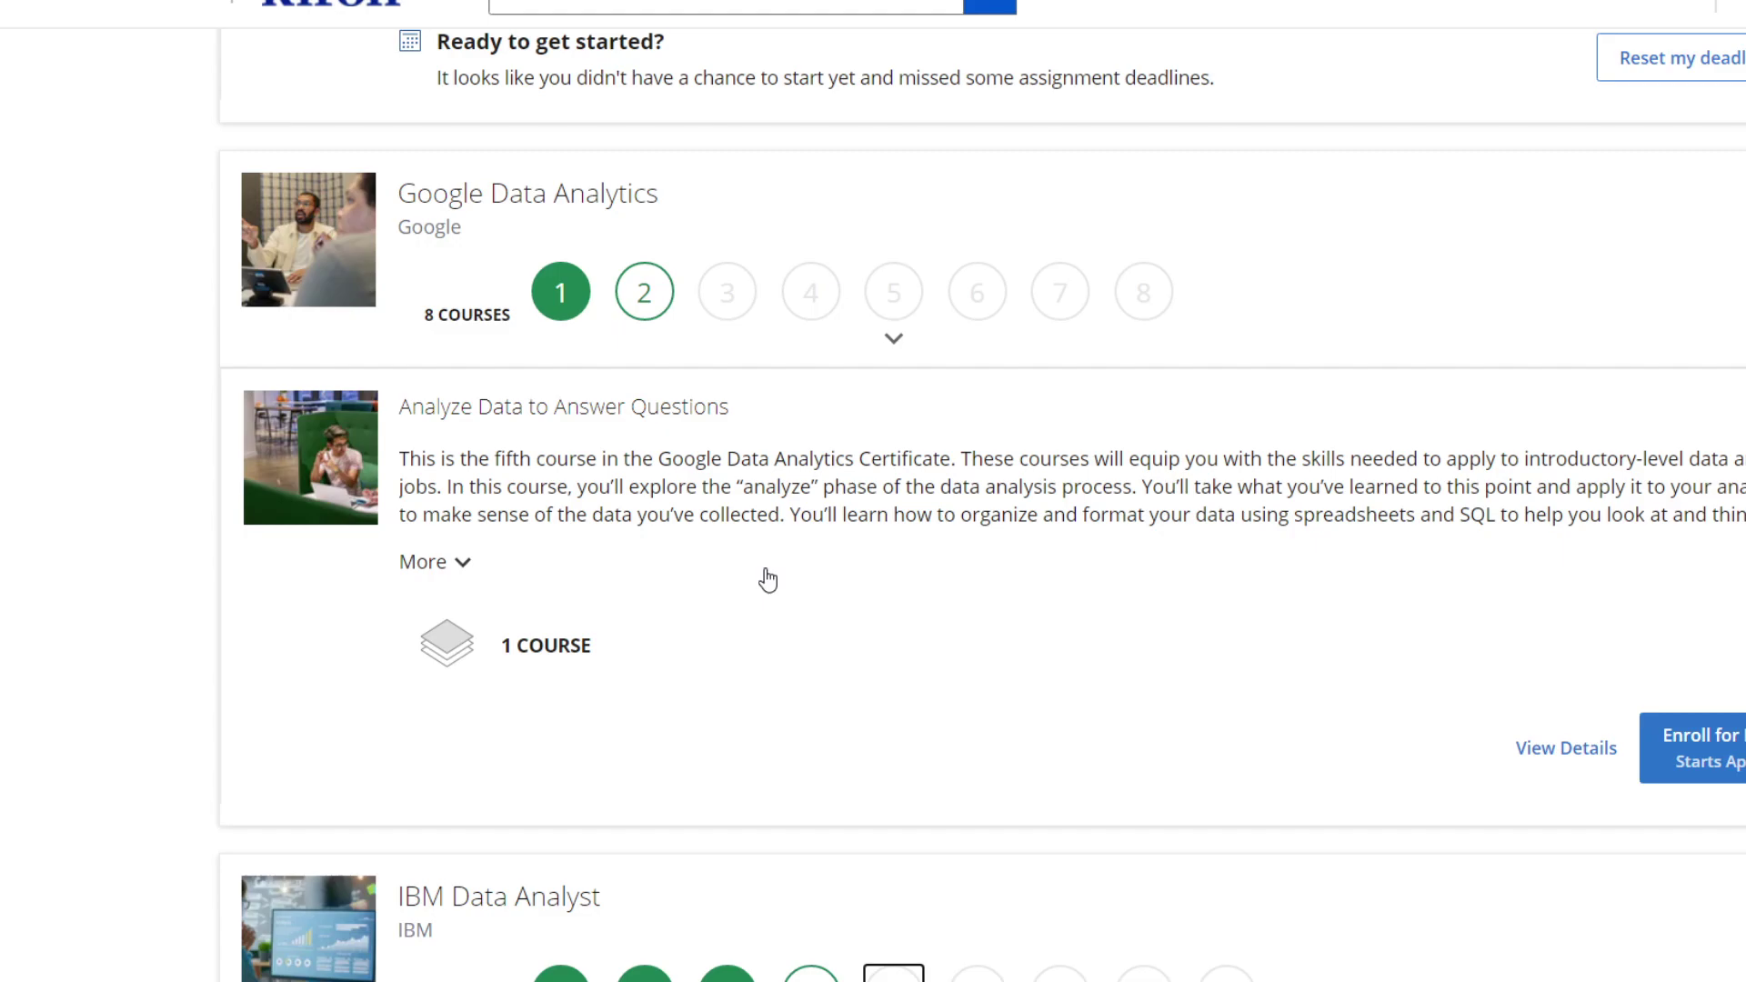
pyautogui.scroll(-3, 768, 580)
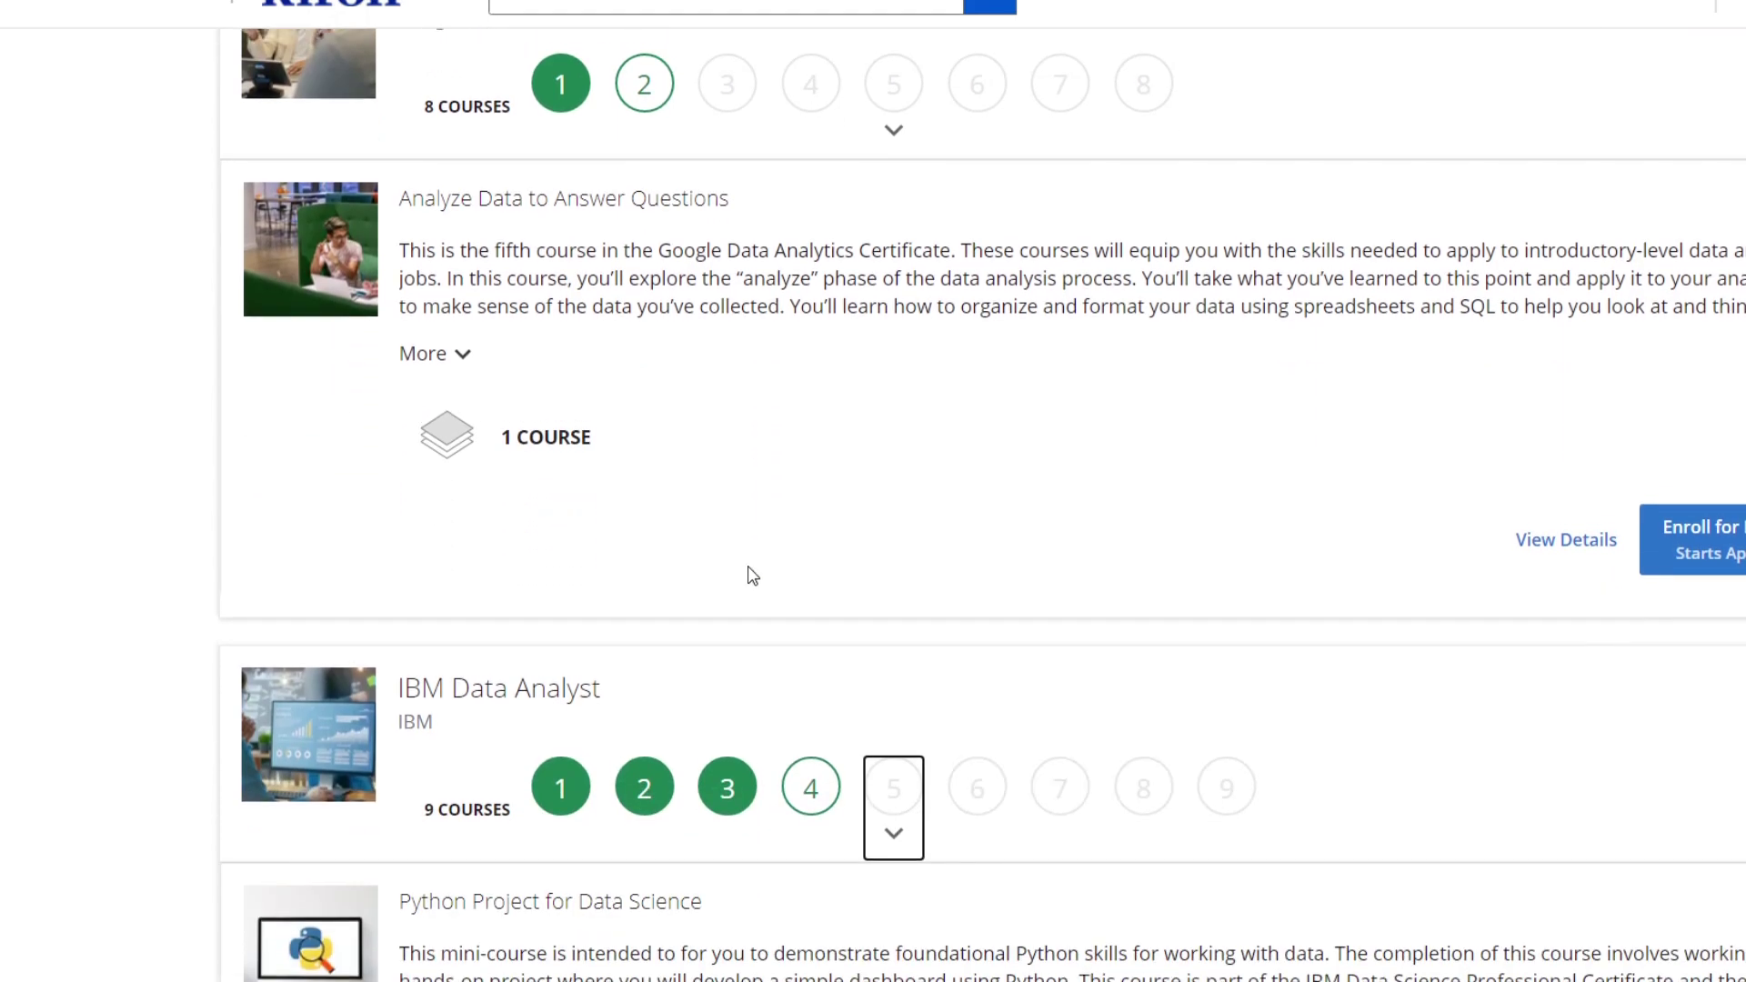
pyautogui.scroll(3, 748, 575)
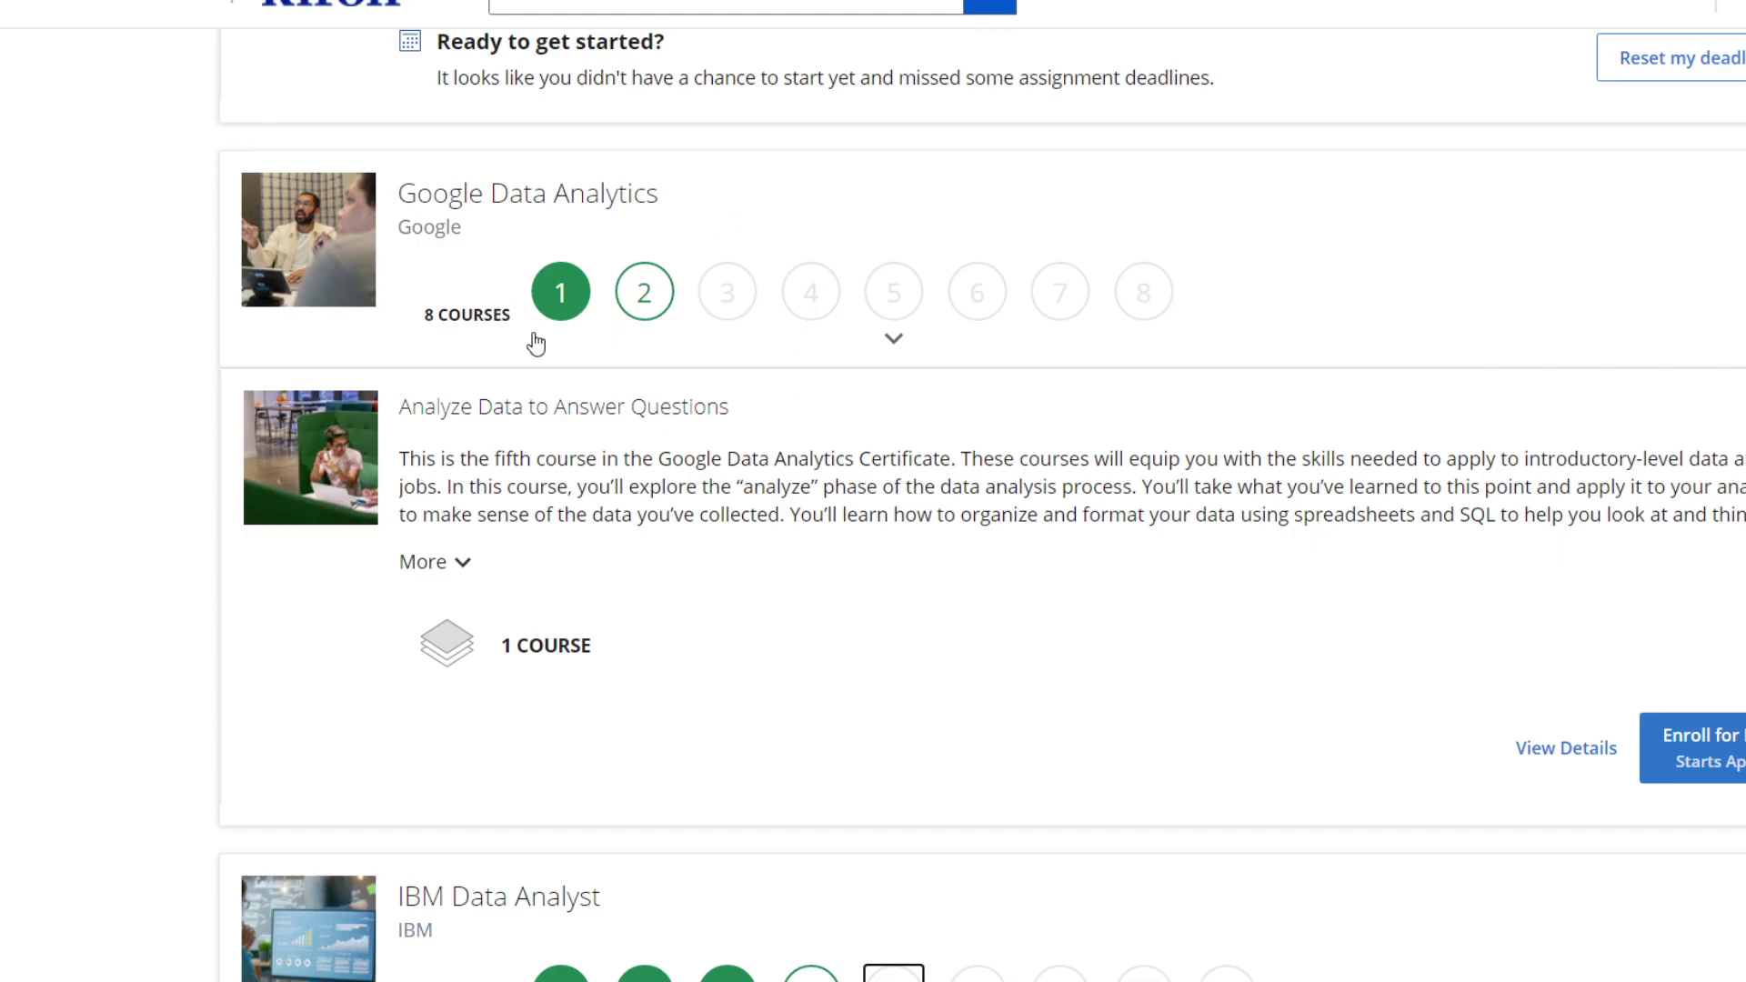
pyautogui.scroll(-3, 543, 352)
pyautogui.scroll(-1, 542, 353)
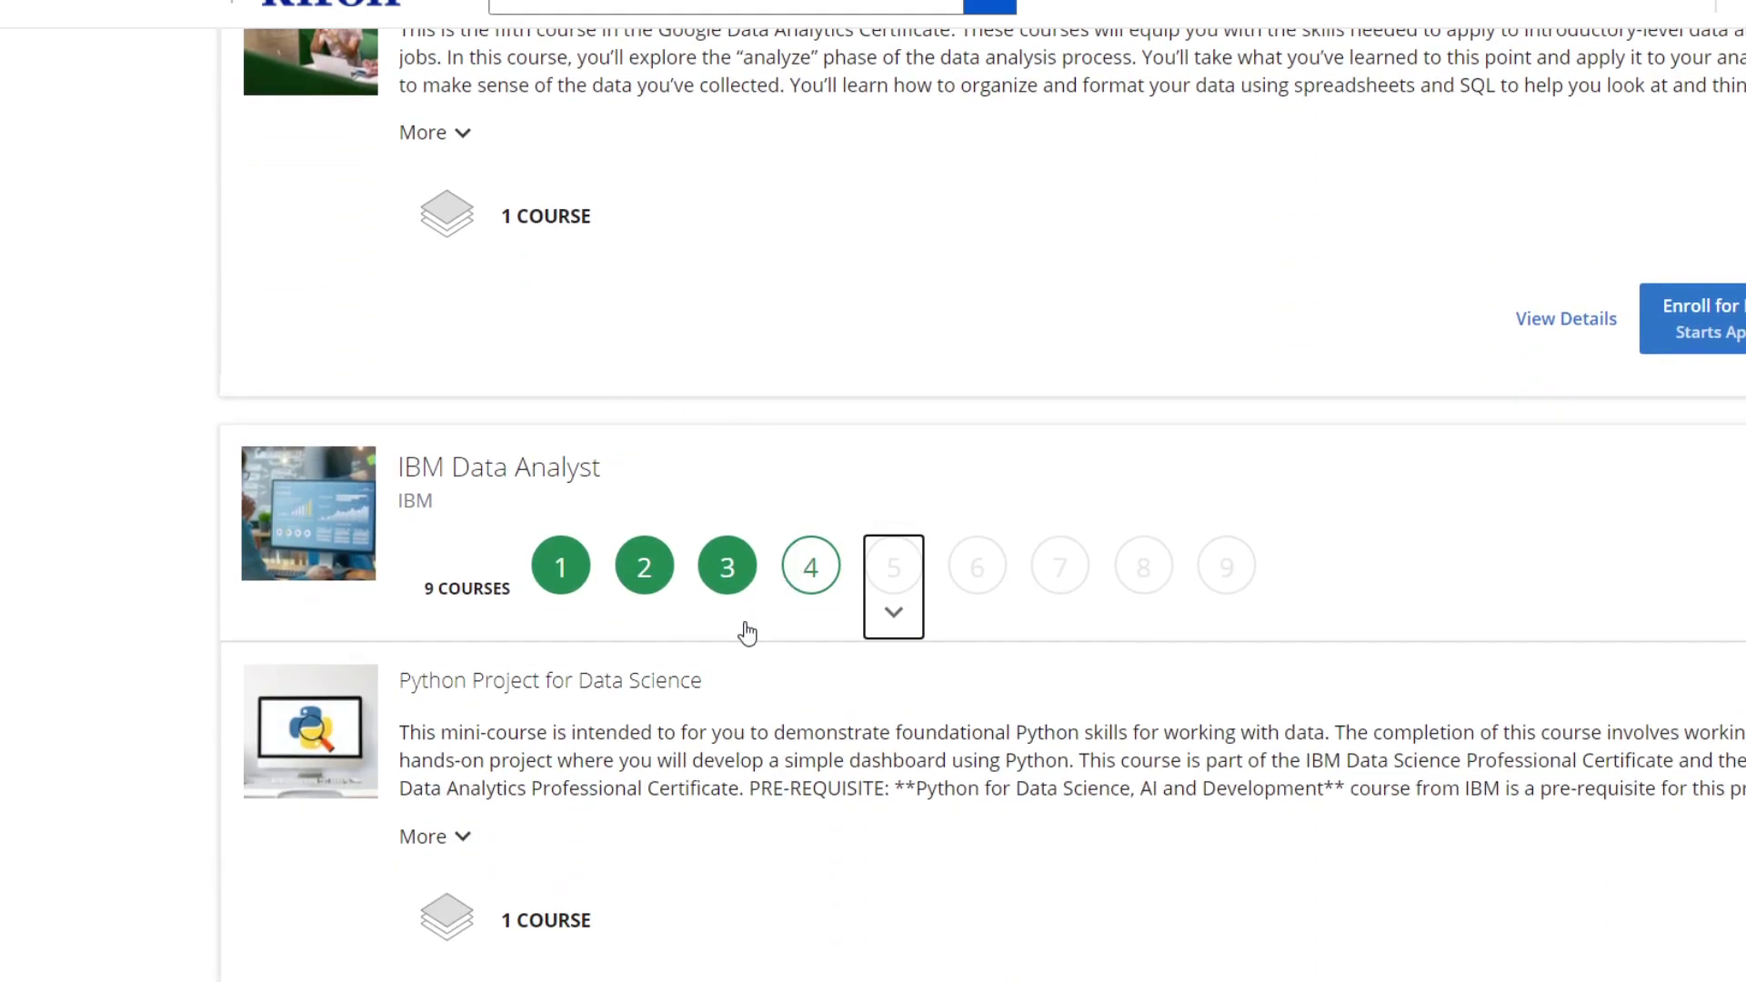